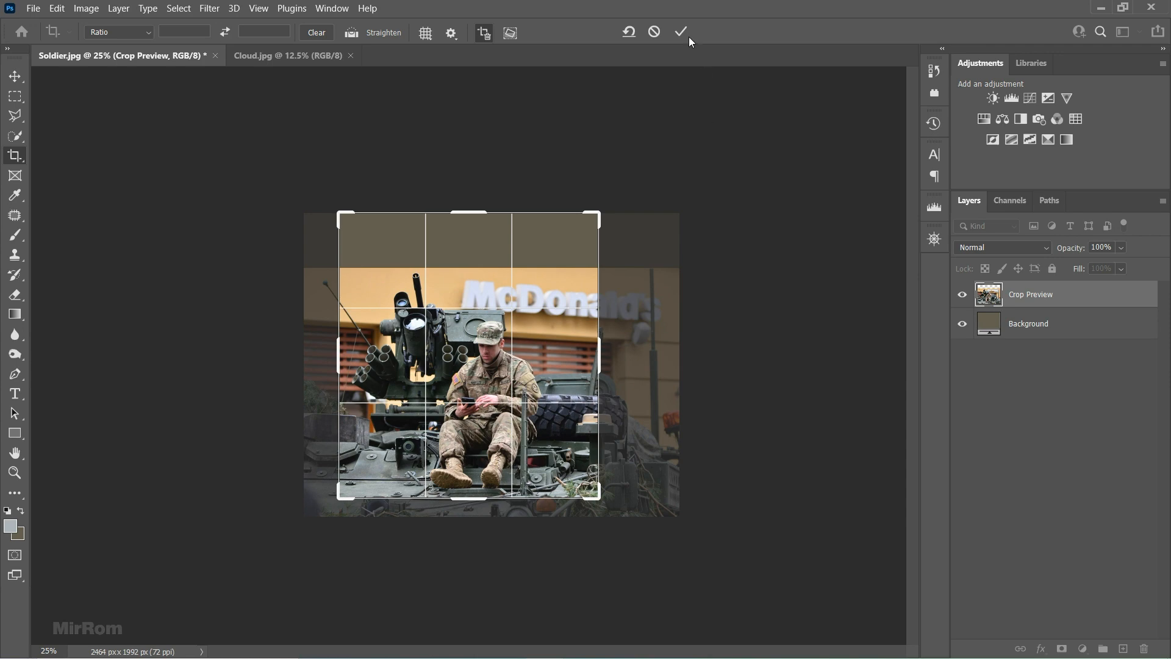
Apply the crop around the soldier and vehicle, and unlock the Background layer
key("v")
key("ctrl+plus")
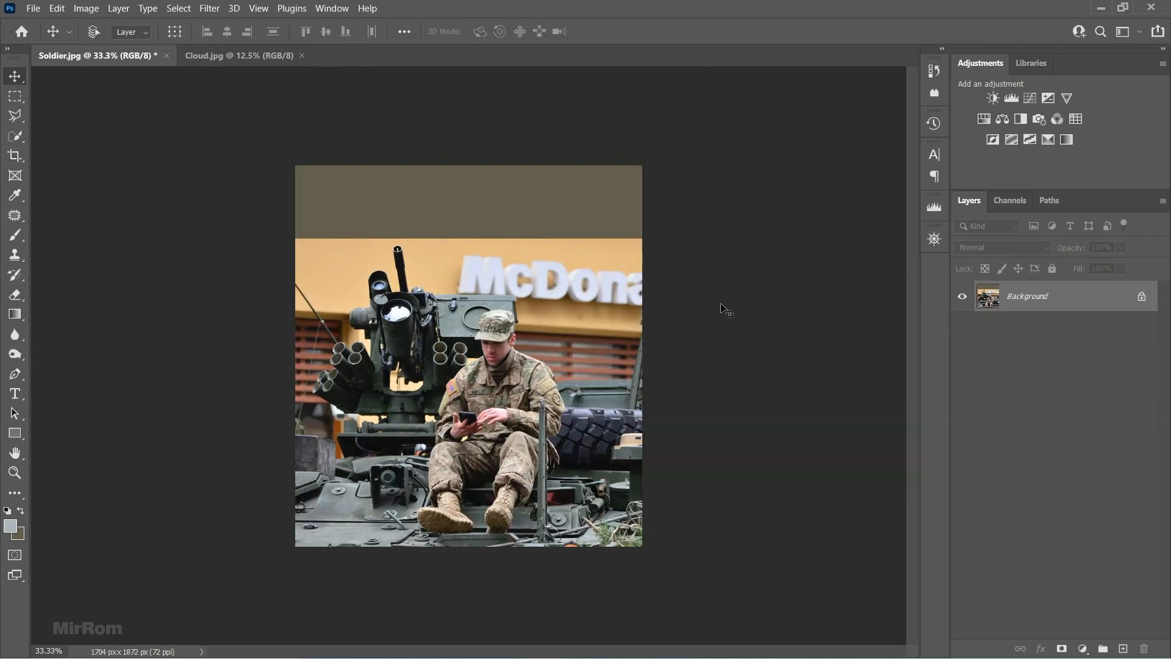
left_click(1149, 302)
Start a Pen tool outline in Path mode along the upper edge of the grey box beside the vehicle
left_click_drag(196, 547, 184, 372)
left_click_drag(15, 374, 73, 374)
left_click(110, 32)
left_click(110, 57)
left_click(190, 328)
left_click(581, 353)
left_click_drag(340, 647, 361, 647)
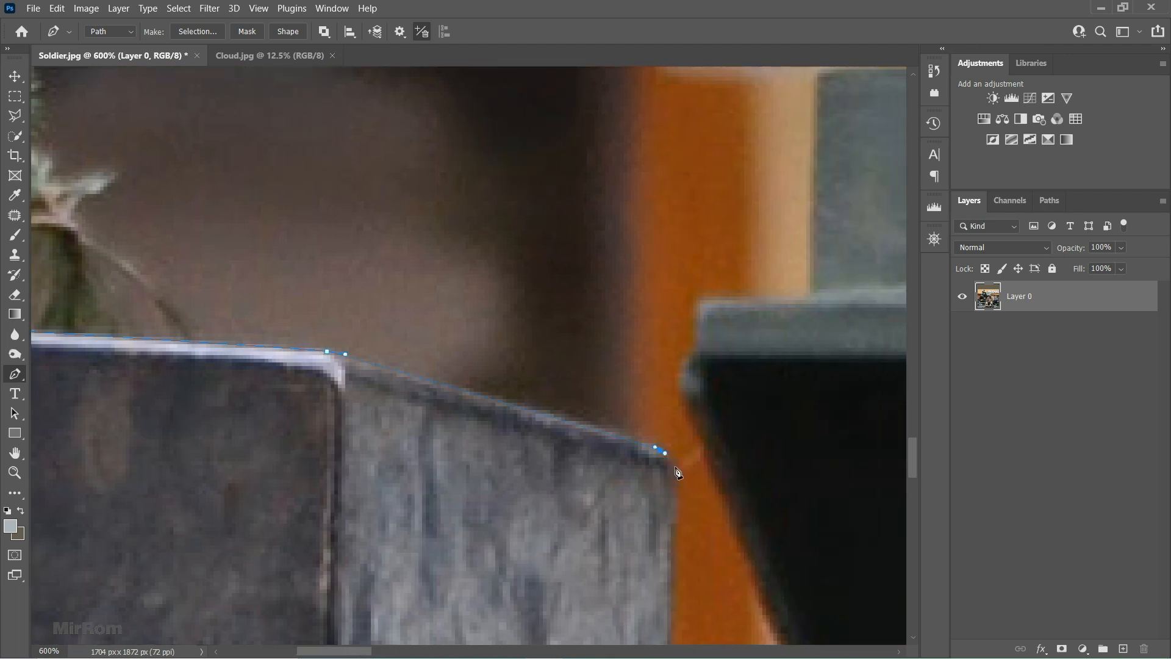
Continue the path down the grey box's side, along the bottom of the orange gap and up the slanted dark support
scroll(676, 479, "down", 5)
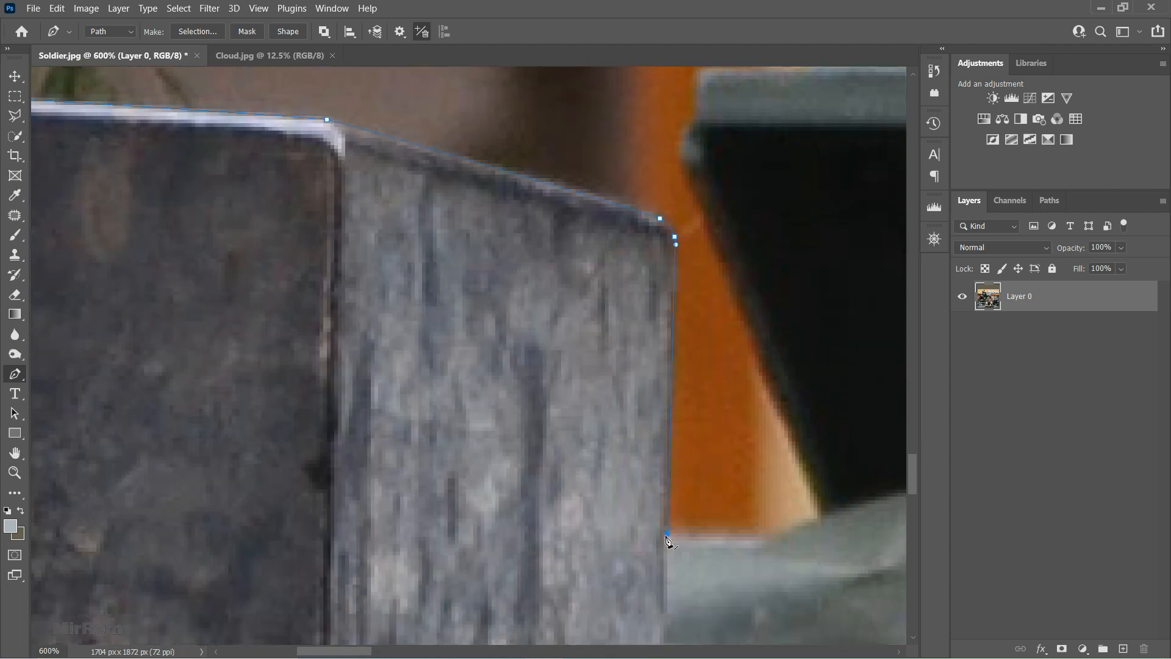
left_click(770, 541)
left_click_drag(822, 514, 833, 513)
left_click(818, 496)
scroll(690, 182, "up", 3)
left_click(683, 285)
Trace the stepped end of the turret platform up to the top corner of the green block
left_click_drag(697, 242, 704, 238)
scroll(703, 240, "up", 2)
left_click_drag(701, 288, 709, 285)
left_click(814, 285)
scroll(814, 286, "up", 2)
left_click(814, 215)
left_click_drag(828, 204, 842, 202)
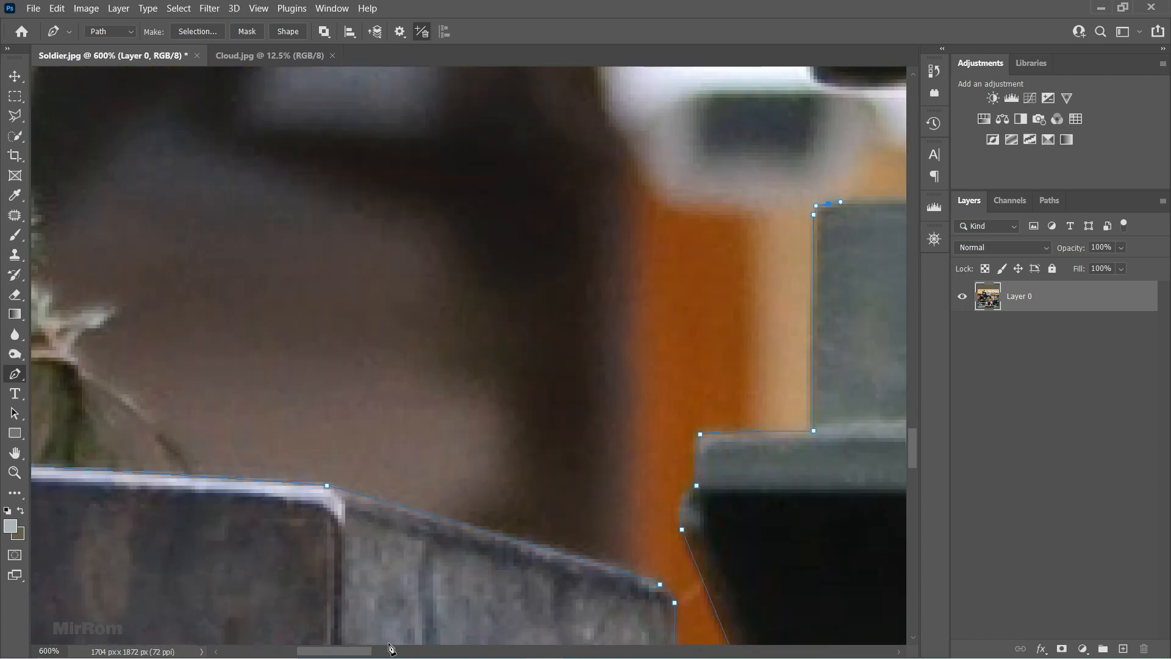
Outline the green block's top and rounded corner, continuing down into the notch beside it
left_click_drag(360, 651, 390, 651)
left_click_drag(660, 208, 687, 213)
left_click_drag(712, 255, 713, 262)
left_click(712, 339)
left_click(734, 361)
Trace the path around the green post and the small raised cap on its top
left_click(815, 240)
left_click(818, 234)
left_click(829, 233)
left_click(829, 211)
left_click(873, 211)
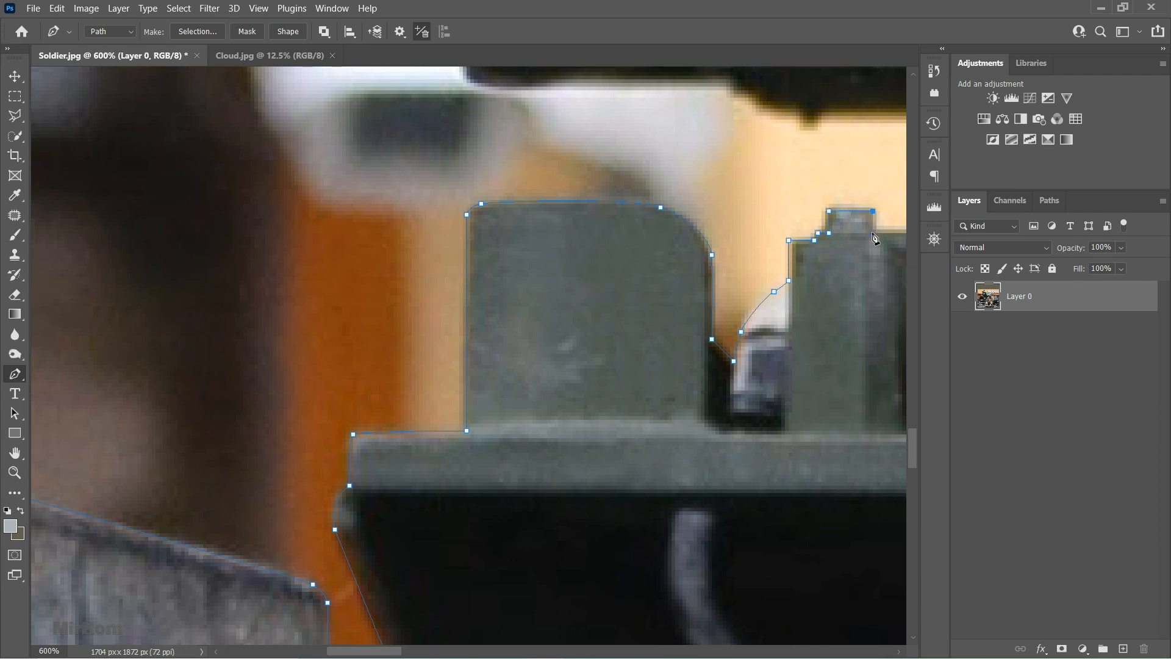
left_click(873, 233)
Extend the path along the top of the horizontal cylinder and up the side of the dark fitting
scroll(873, 234, "right", 3)
left_click(472, 233)
left_click(648, 226)
left_click(651, 218)
left_click(652, 200)
left_click(644, 200)
left_click(637, 193)
left_click(637, 182)
left_click(641, 178)
left_click(644, 171)
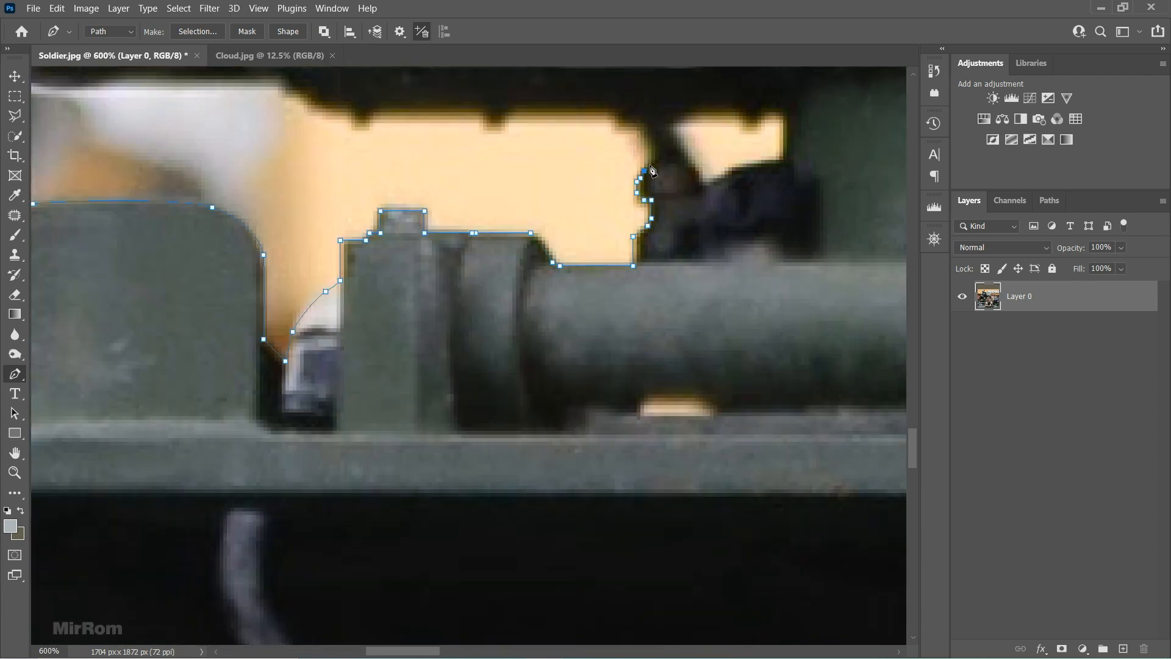
Trace the path back along the notched dark edge above the bright opening
left_click(352, 109)
left_click(341, 109)
left_click(315, 102)
left_click(297, 94)
left_click(289, 83)
left_click(282, 79)
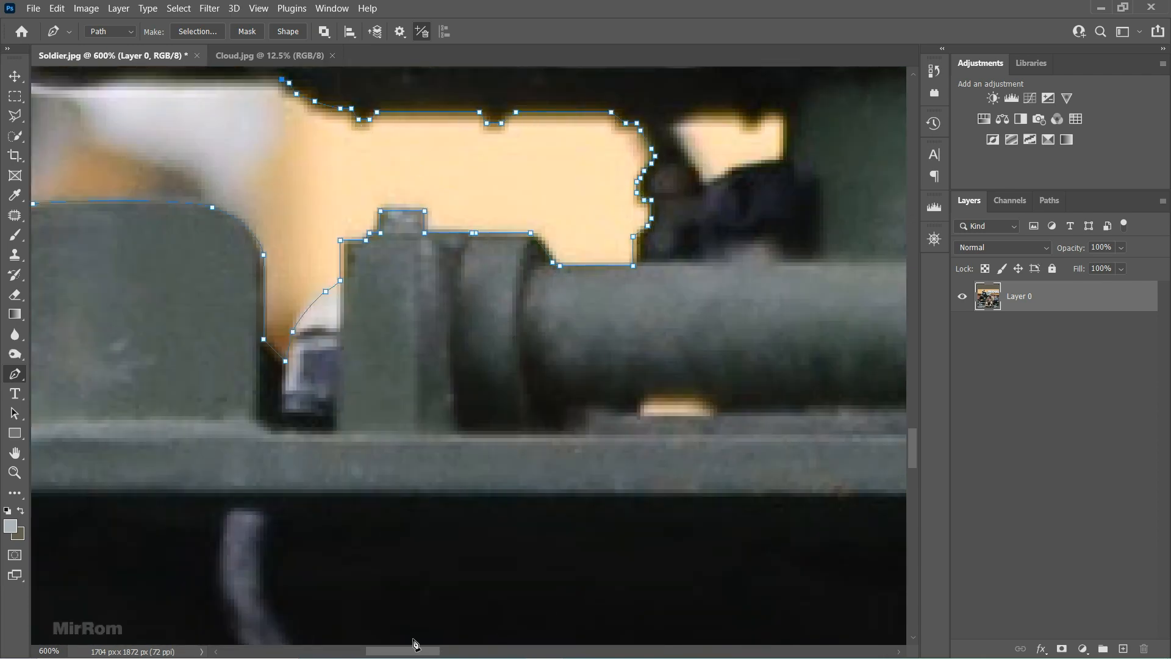
Continue the path along the slanted underside of the dark launcher housing to the lowest tube's rim
left_click_drag(413, 651, 389, 650)
scroll(386, 250, "up", 3)
left_click(174, 245)
left_click(171, 234)
scroll(122, 196, "up", 3)
scroll(122, 195, "left", 5)
left_click(83, 150)
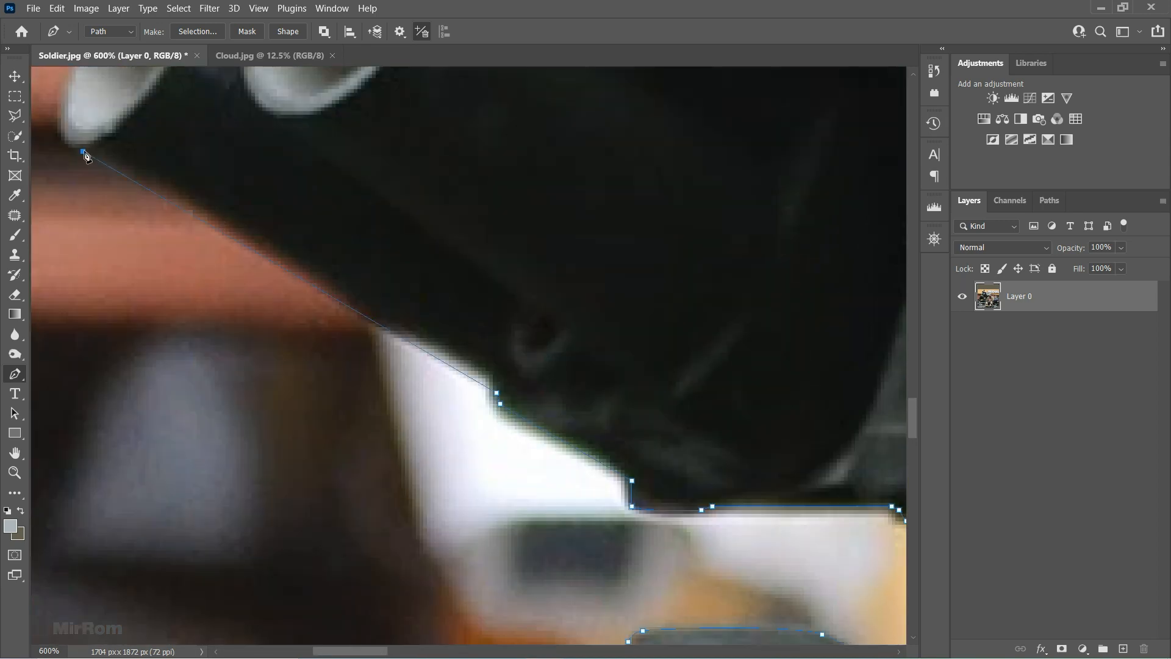
Outline the outer curved rims of the lower launcher tubes with smooth path points
scroll(92, 157, "up", 3)
left_click_drag(61, 205, 68, 173)
scroll(68, 172, "up", 3)
left_click_drag(149, 165, 174, 148)
scroll(174, 148, "up", 5)
left_click_drag(214, 178, 295, 148)
scroll(385, 127, "up", 6)
left_click(394, 305)
left_click_drag(423, 163, 428, 186)
Trace around the upper outer launcher tube's rim and down its slanted side to the neighbouring tube
double_click(460, 132)
scroll(460, 132, "up", 3)
left_click_drag(493, 142, 511, 132)
left_click_drag(613, 119, 645, 137)
left_click(614, 119, "alt")
left_click(760, 277)
left_click(767, 269)
Curve the path around the upper inner launcher tube and down its side to the green turret bracket
scroll(768, 270, "right", 5)
scroll(464, 260, "up", 2)
left_click_drag(464, 260, 491, 240)
left_click_drag(437, 279, 394, 311, "ctrl")
left_click_drag(571, 230, 606, 239)
left_click_drag(658, 289, 674, 322)
left_click(757, 509)
left_click(768, 513)
left_click(768, 505)
Trace up the green bracket and along the notched underside of the dark block above the tubes
left_click(779, 183)
left_click(771, 186)
left_click(757, 187)
left_click(753, 179)
left_click(706, 180)
left_click(702, 183)
left_click(692, 187)
left_click(684, 183)
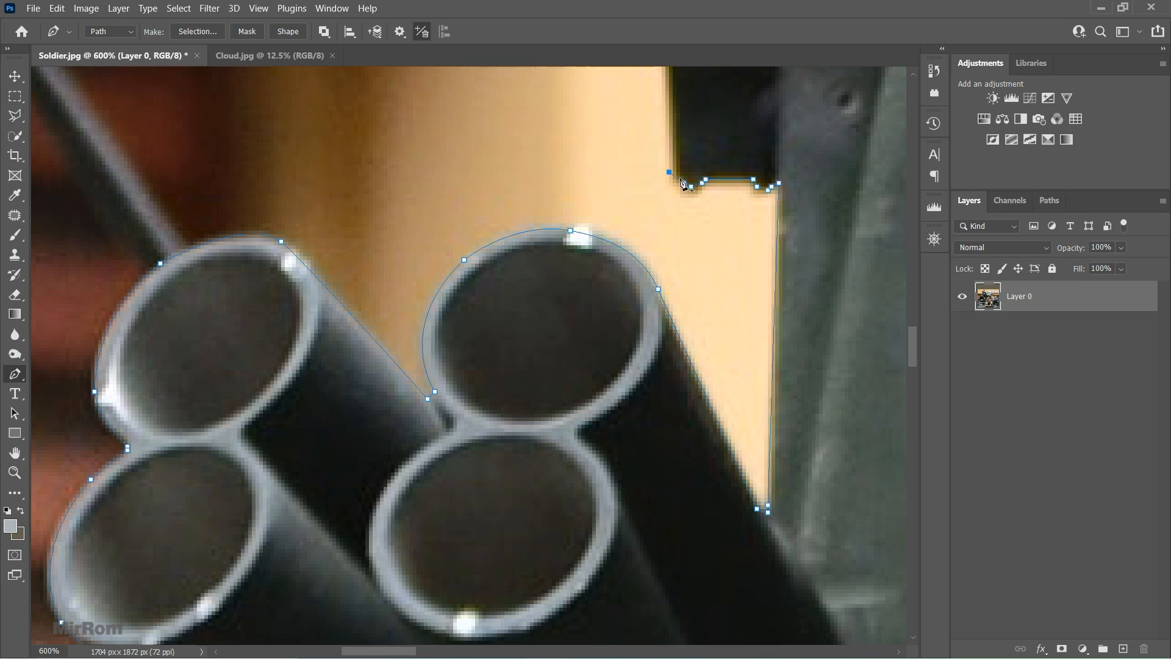
left_click(676, 175)
Outline the rounded end of the cylindrical sight from its lower step to its top corner
scroll(677, 176, "down", 1)
left_click(405, 240)
scroll(391, 241, "up", 5)
left_click_drag(371, 314, 366, 269)
left_click(375, 212)
left_click(436, 170)
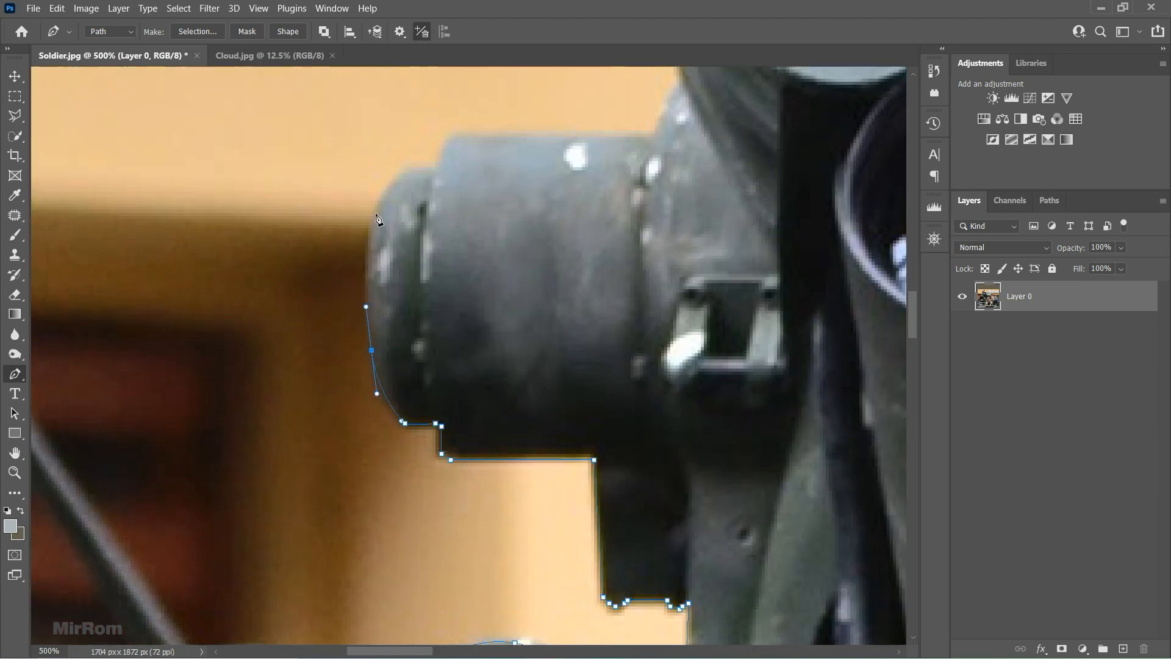
left_click_drag(451, 136, 457, 132)
Continue the path from the cylindrical sight up around the outer edge and top of the round optic housing
scroll(670, 144, "up", 4)
left_click_drag(680, 222, 761, 168)
scroll(680, 223, "up", 1)
left_click(676, 277)
scroll(677, 262, "up", 2)
left_click(652, 192)
scroll(656, 192, "up", 1)
left_click_drag(851, 168, 879, 176)
Trace down the far side of the optic housing and across the gap to the gun barrel's base
left_click_drag(399, 651, 430, 651)
left_click(613, 216)
left_click(668, 414)
left_click(693, 484)
left_click_drag(812, 476, 827, 481)
left_click(814, 466)
scroll(815, 466, "up", 1)
Outline the upright gun barrel up one side, around its tip and down the other side
left_click_drag(769, 216, 827, 183)
left_click(750, 194)
scroll(751, 194, "up", 5)
left_click(711, 262)
left_click_drag(845, 222, 851, 275)
left_click(891, 502)
left_click(881, 524)
Continue the path below the gun barrel along the turret's stepped upper edge
scroll(882, 524, "down", 3)
left_click_drag(447, 651, 489, 651)
scroll(507, 488, "down", 2)
left_click(507, 488)
left_click(510, 494)
left_click(516, 530)
left_click_drag(553, 536, 550, 539)
left_click(553, 533)
Curve the path over the rounded fitting on the turret and step down to the metal box's top edge
left_click_drag(596, 466, 635, 452)
left_click_drag(724, 469, 759, 500)
left_click(748, 509)
left_click(748, 537)
left_click(782, 536)
scroll(842, 541, "right", 5)
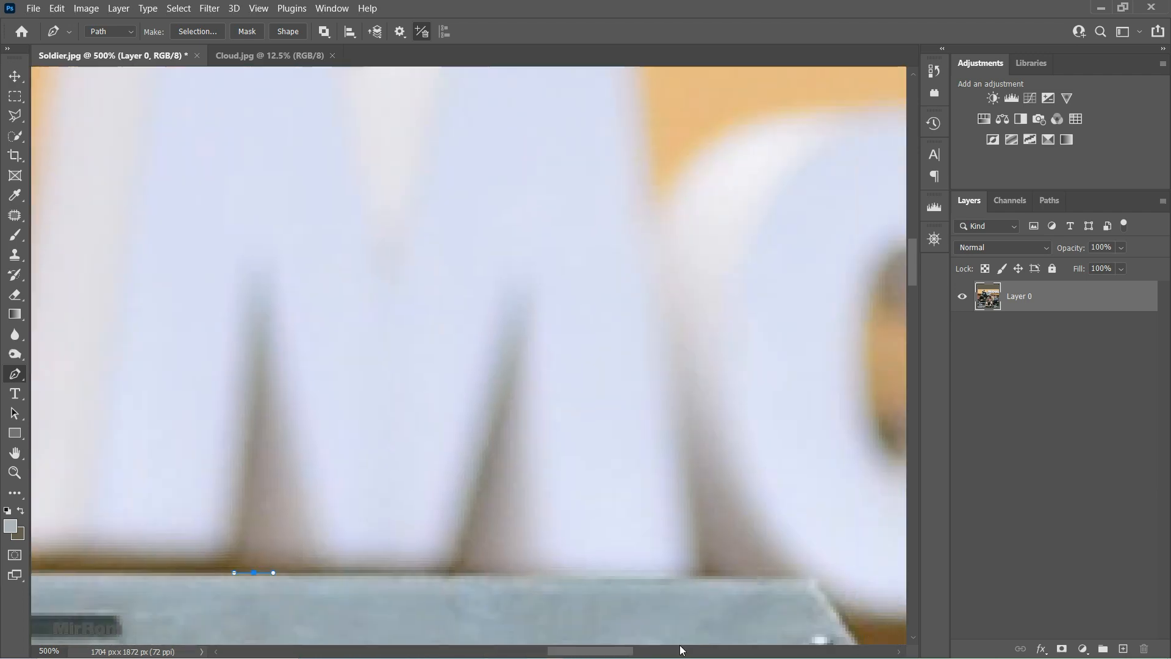
Trace along the metal box's top edge and around its rounded corner plate beneath the sign letters
left_click(816, 579)
scroll(824, 549, "down", 1)
left_click(833, 494)
left_click(851, 521)
left_click(857, 542)
left_click(852, 551)
left_click(843, 554)
left_click(834, 561)
scroll(837, 565, "down", 3)
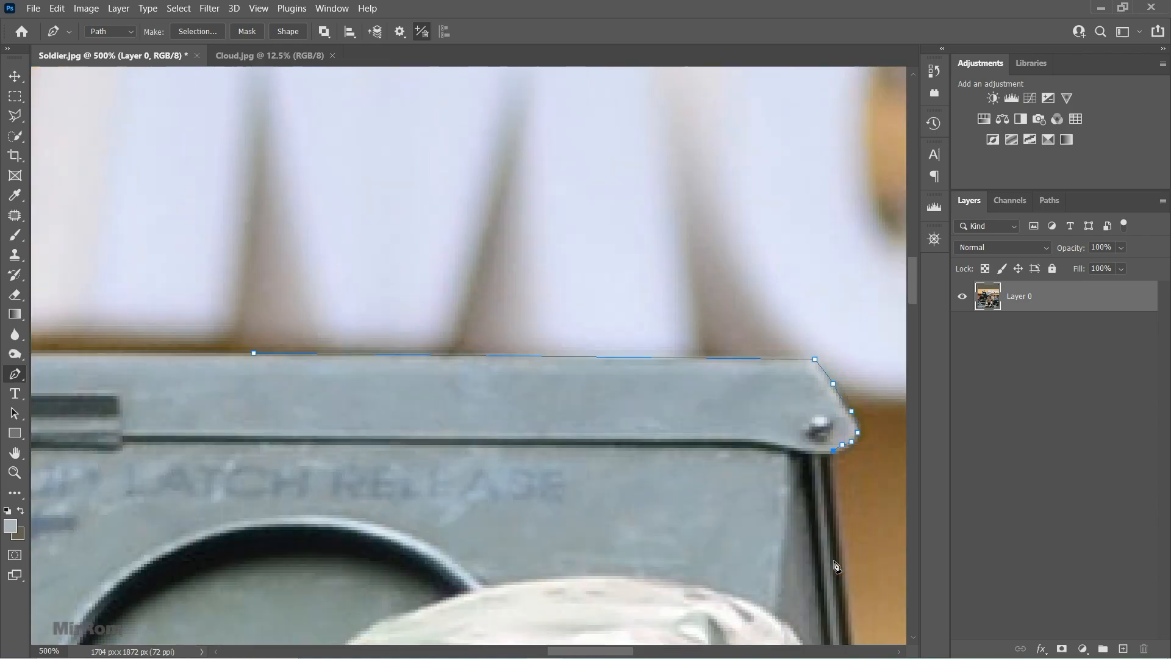
Outline the small latch on the metal box's side and continue the path down to the top of the soldier's ear
left_click(861, 560)
left_click(849, 564)
left_click(827, 564)
scroll(824, 549, "down", 4)
left_click(812, 478)
left_click_drag(837, 338, 842, 345)
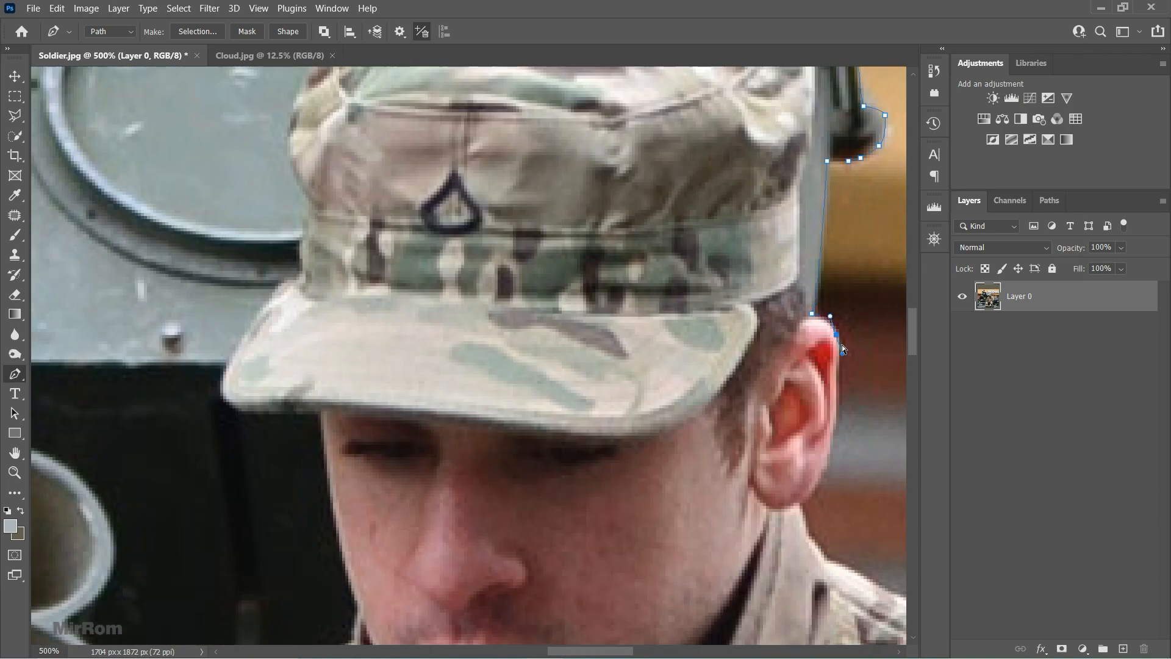
Continue the path down the back of the soldier's ear and along the neck and collar edge
left_click_drag(836, 418, 836, 441)
left_click_drag(816, 487, 810, 493)
scroll(810, 493, "down", 1)
left_click(805, 411)
left_click_drag(827, 439, 828, 450)
Trace the path from the collar along the outer edge of the soldier's shoulder
scroll(827, 451, "right", 4)
scroll(444, 434, "down", 2)
left_click(520, 301)
left_click_drag(762, 401, 853, 438)
left_click(681, 341)
left_click(711, 387)
left_click(742, 439)
left_click(754, 466)
Continue the path down the upper sleeve and along the vehicle hull's top edge behind the soldier
scroll(754, 466, "down", 2)
left_click(760, 353)
left_click_drag(770, 396, 769, 408)
left_click(769, 447)
left_click_drag(711, 655, 714, 654)
left_click_drag(522, 436, 551, 431)
left_click_drag(674, 652, 714, 652)
left_click_drag(723, 422, 766, 422)
left_click_drag(732, 651, 772, 652)
left_click(718, 419)
Trace up the edge of the slanted post beside the tire to the canvas border
scroll(732, 409, "up", 2)
left_click(817, 131)
scroll(817, 133, "up", 2)
left_click(815, 247)
scroll(816, 247, "up", 2)
left_click(760, 78)
Loop the path around the background outside the canvas and close it at its starting point
key("ctrl+minus")
key("ctrl+minus")
key("ctrl+minus")
key("ctrl+minus")
key("ctrl+minus")
key("ctrl+minus")
left_click(771, 253)
left_click(761, 159)
left_click_drag(609, 127, 566, 125)
left_click(300, 117)
left_click_drag(177, 115, 153, 122)
left_click_drag(135, 170, 132, 201)
left_click_drag(133, 241, 136, 260)
left_click_drag(139, 321, 136, 395)
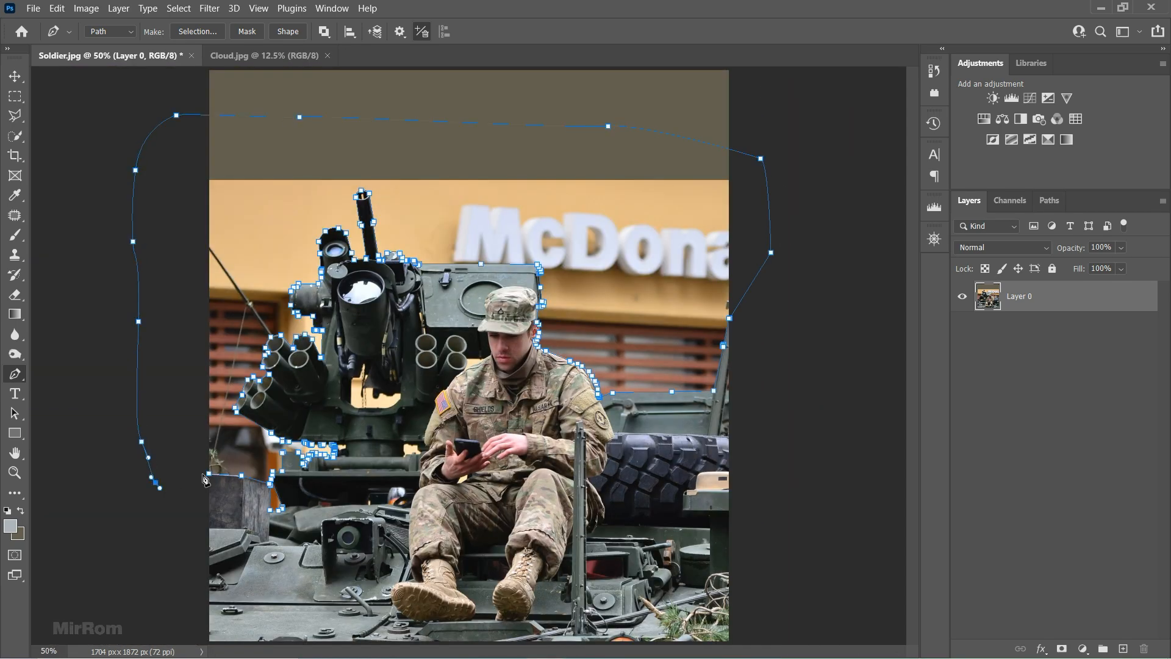
Convert the path to a selection with a 0.5 px feather and mask the enclosed background out of Layer 0
right_click(539, 208)
left_click(573, 268)
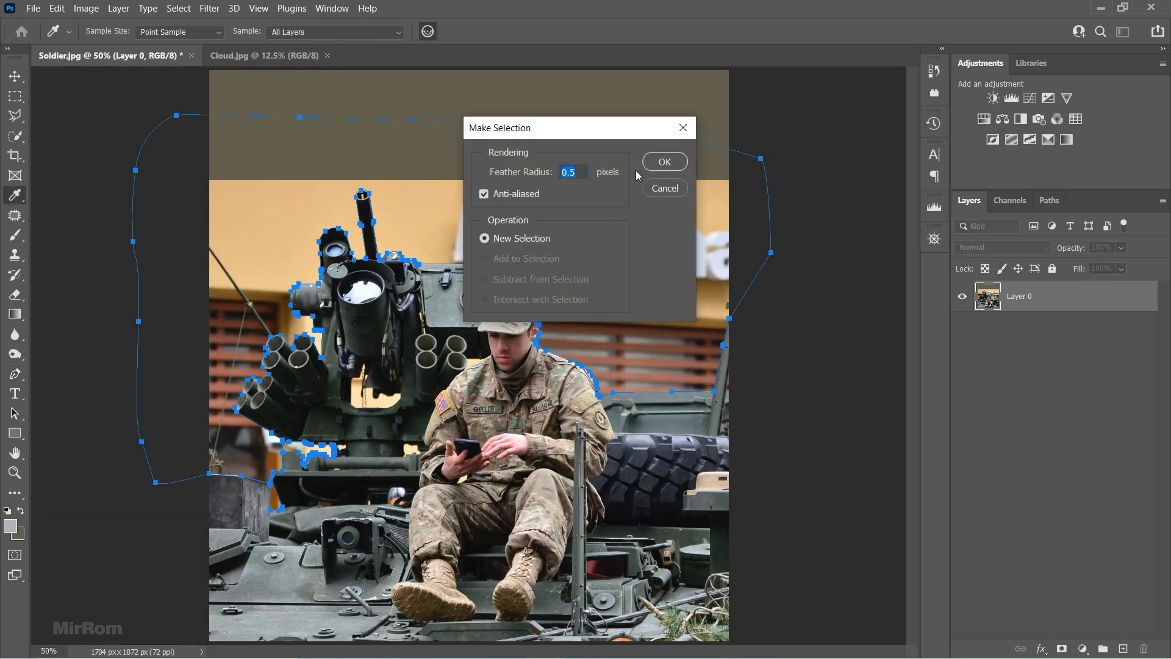
left_click(664, 161)
left_click(1062, 648)
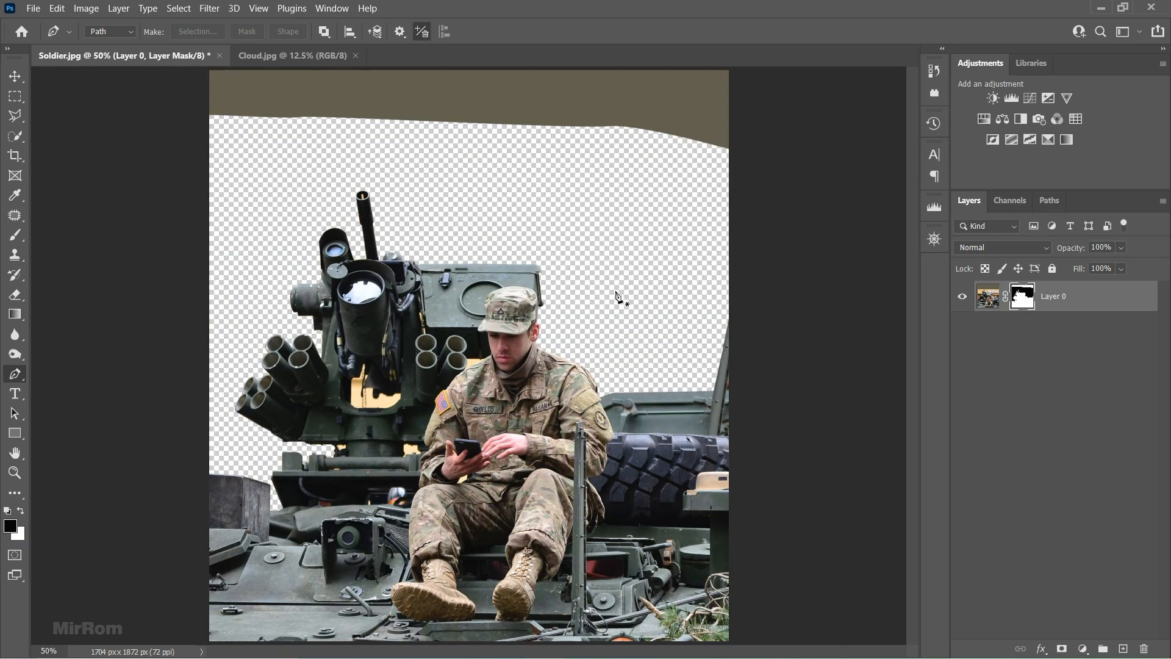
Trace a pen path along the lower edge of the yellow gap between the turret base and the soldier's sleeve
left_click(382, 413)
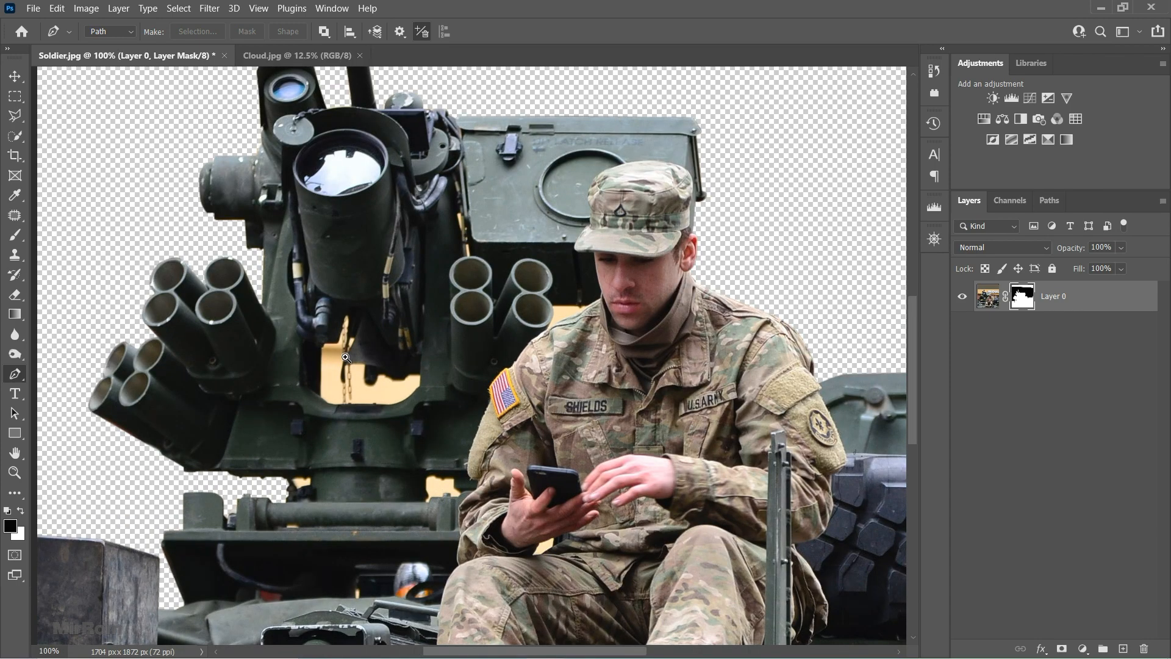
left_click(400, 497)
left_click(400, 495)
left_click(404, 515)
left_click(404, 515)
left_click(471, 532)
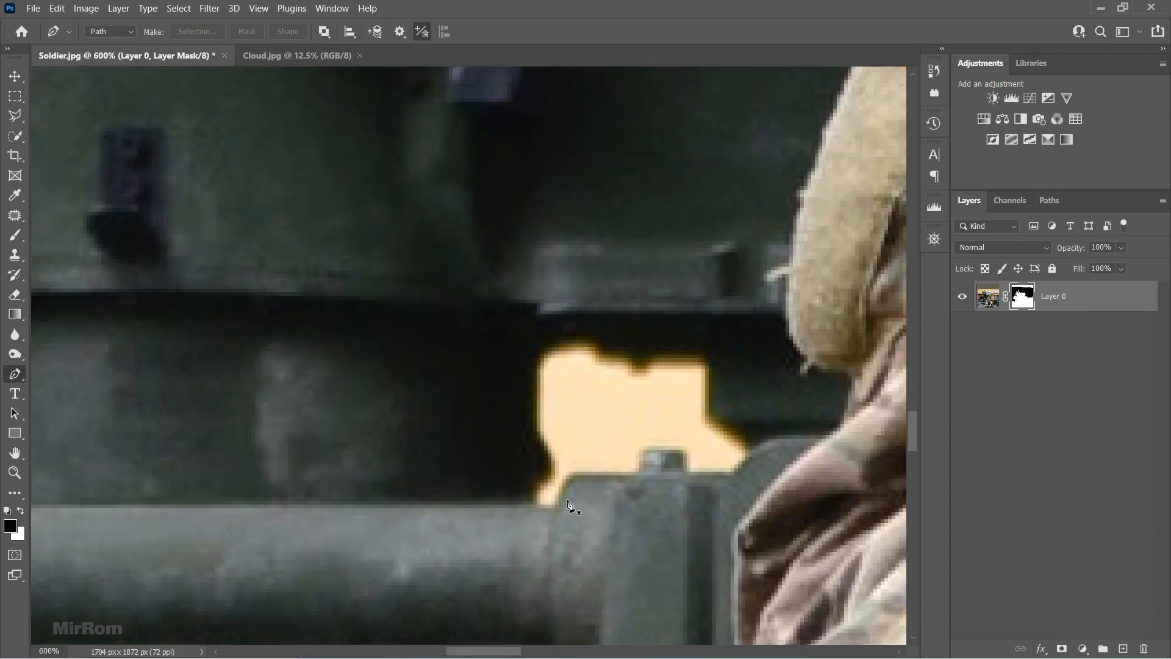
left_click(536, 505)
left_click(555, 505)
left_click(574, 475)
left_click(636, 475)
left_click(686, 471)
left_click(731, 471)
left_click_drag(750, 452, 758, 455)
Trace the gap's remaining side and upper edge and close the path at its start
left_click(705, 413)
left_click(708, 370)
left_click_drag(650, 358, 593, 366)
left_click(651, 358, "alt")
left_click(647, 365)
left_click(632, 366)
left_click(632, 358)
left_click(603, 358)
left_click(536, 505)
Convert the gap's path to a selection and clear that area on the layer mask
right_click(587, 420)
left_click(628, 143)
left_click(665, 160)
key("Delete")
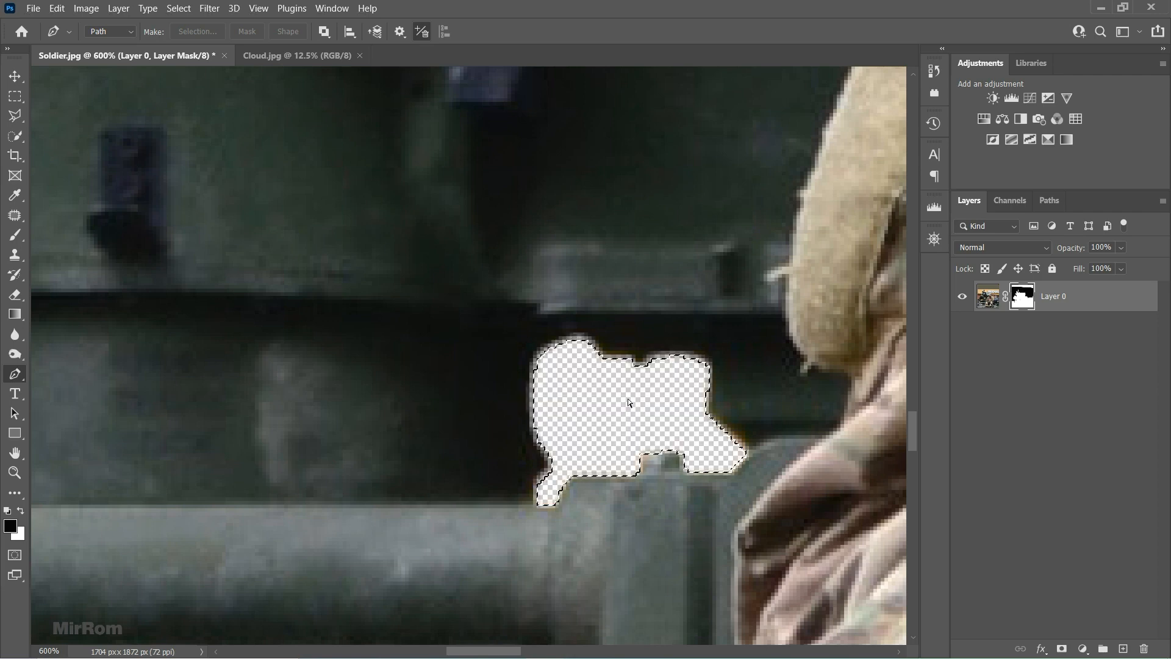
Draw a closed pen path around the leftover brown strip above the masked sky
scroll(638, 239, "down", 8)
left_click(298, 131)
left_click(242, 220)
left_click(269, 243)
left_click(375, 226)
left_click(491, 229)
left_click(585, 250)
left_click(679, 251)
left_click(688, 140)
left_click(299, 132)
Convert the strip's path to a selection, clear it on the layer mask and deselect
right_click(330, 178)
left_click(397, 254)
left_click(663, 160)
key("Delete")
key("ctrl+d")
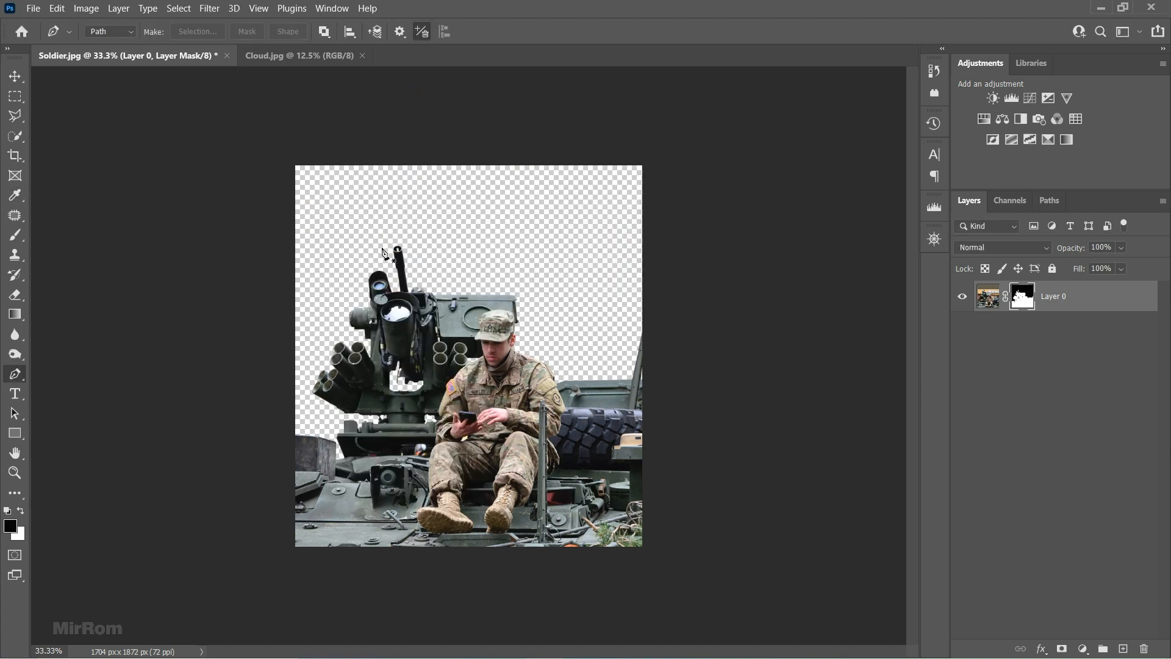
Save the document as Soldier.psd and make Layer 0's image active instead of its mask
key("ctrl+shift+s")
key("Return")
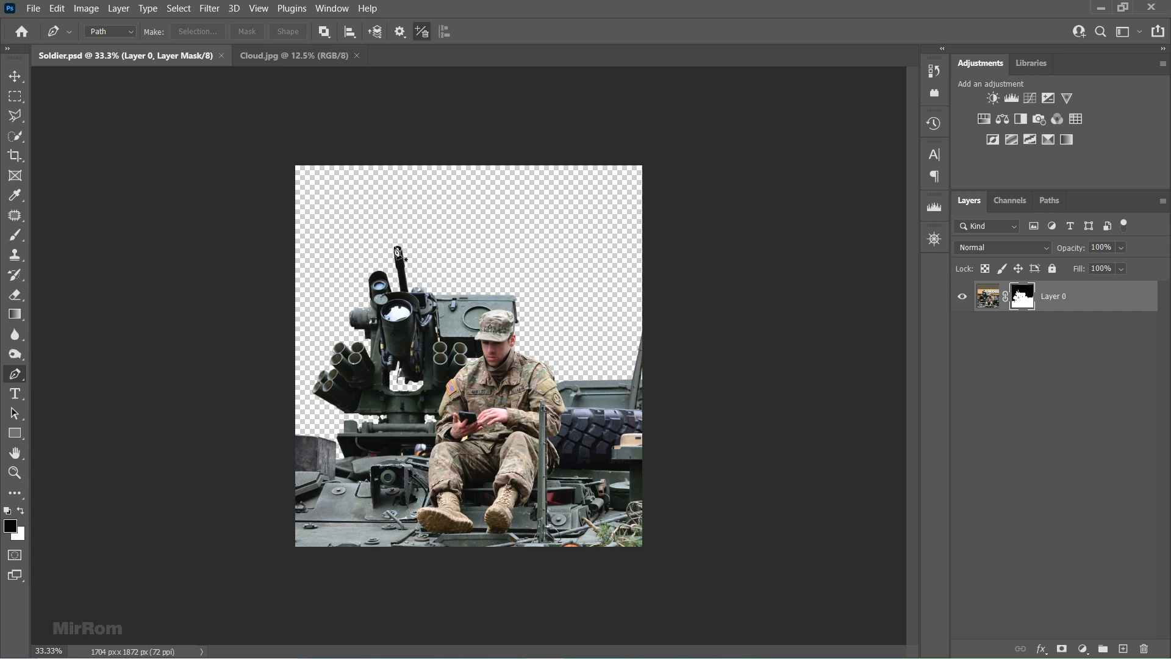
key("v")
left_click(988, 297)
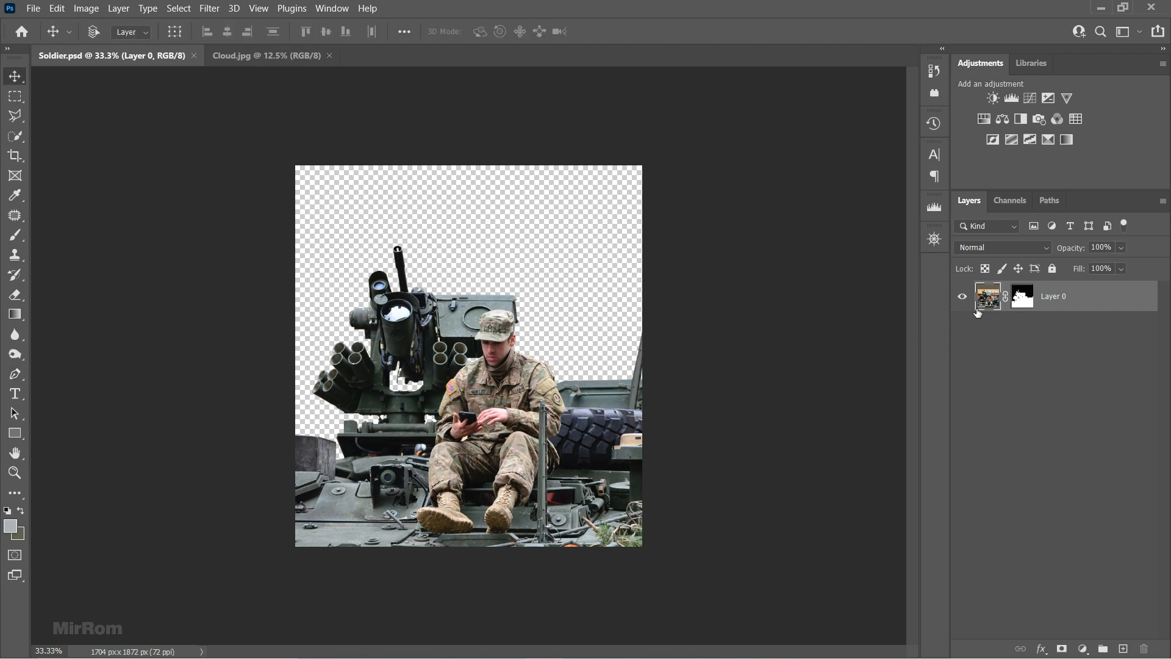
Add a Solid Color fill layer in #99a5aa beneath the soldier layer and reselect Layer 0
left_click(1084, 648)
left_click(1074, 384)
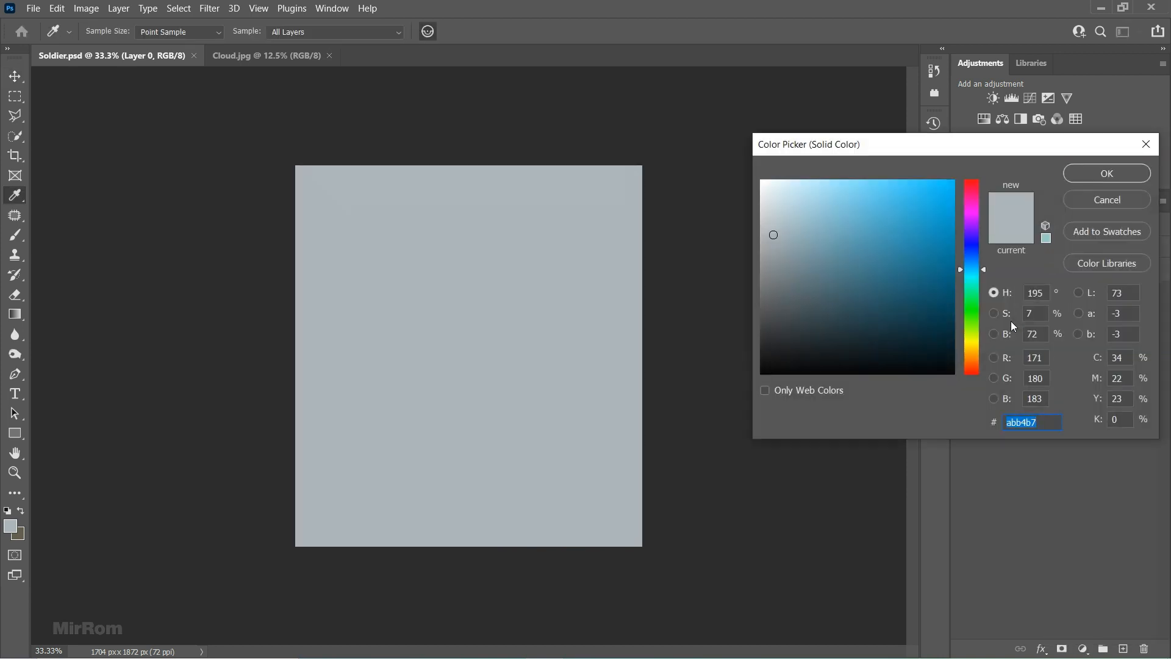
mouse_move(782, 231)
left_mouse_down()
mouse_move(784, 221)
mouse_move(780, 245)
left_mouse_up()
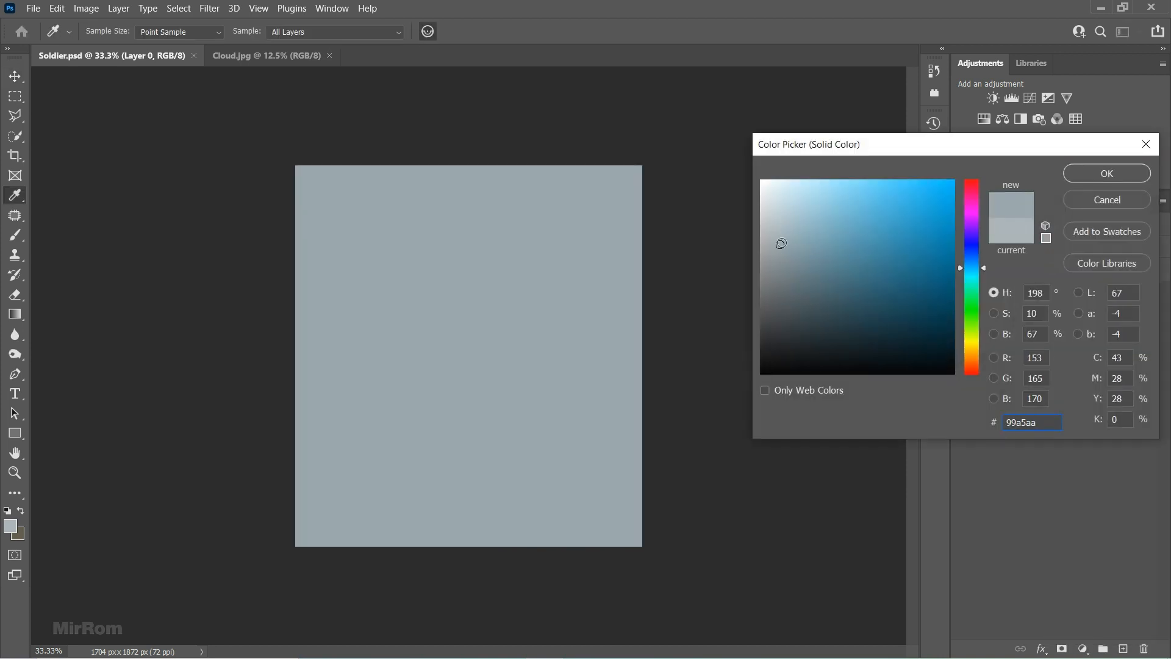
left_click(1083, 176)
left_click_drag(1069, 296, 1062, 339)
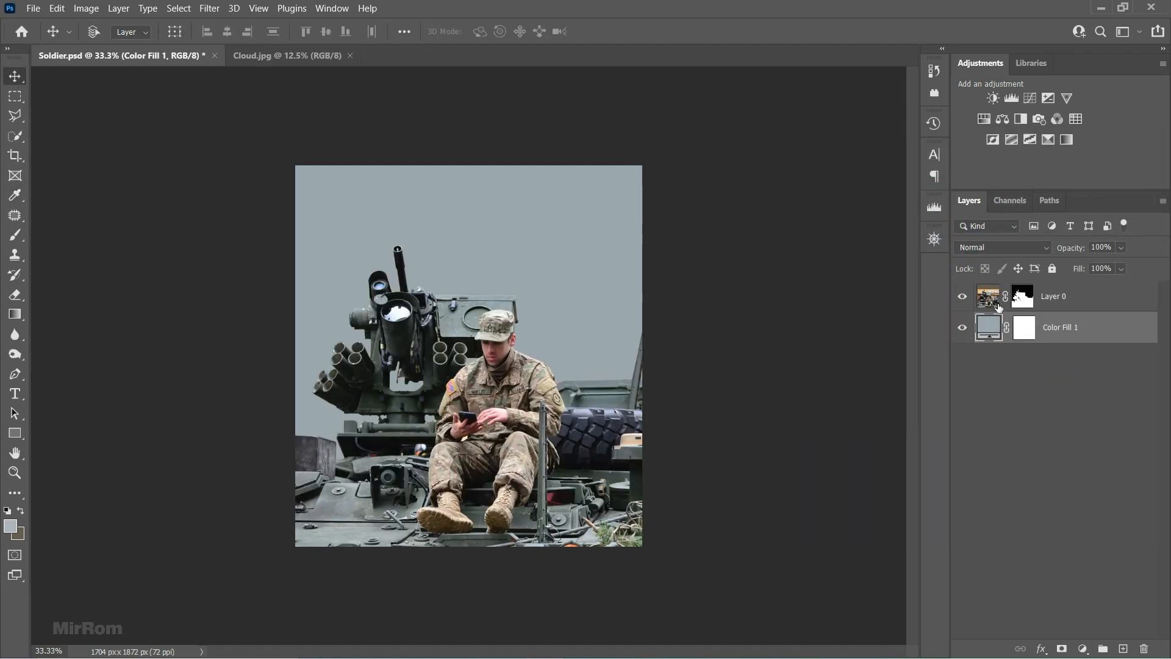
left_click(997, 300)
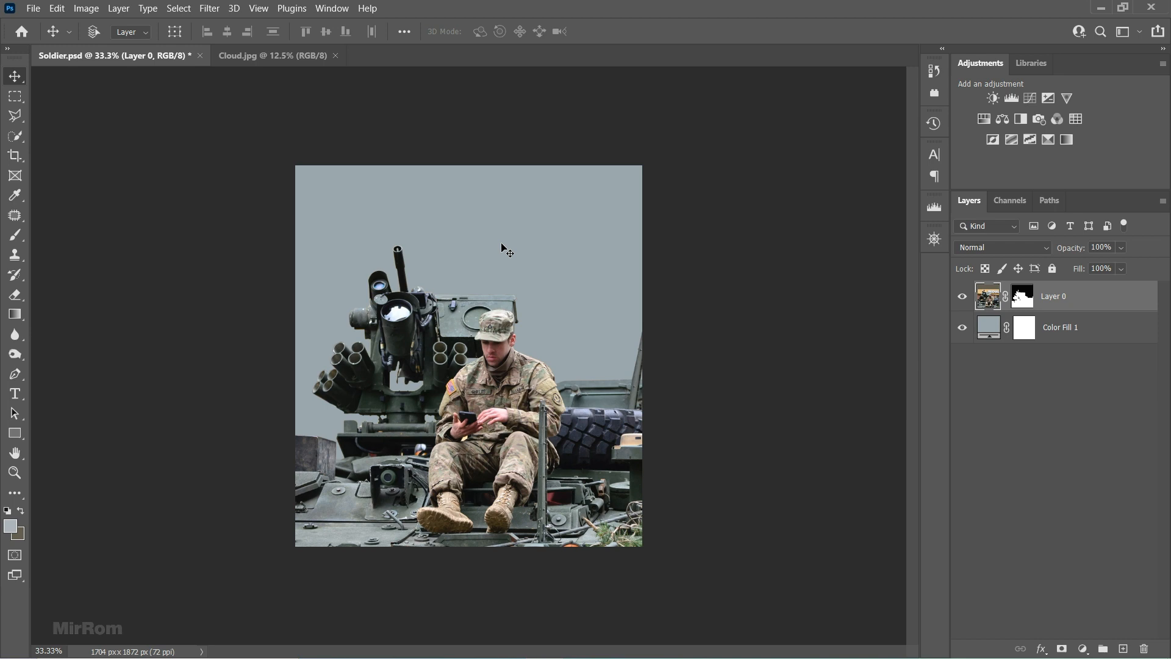
Switch to Cloud.jpg and convert the cloud photo with a Black & White adjustment
left_click(272, 56)
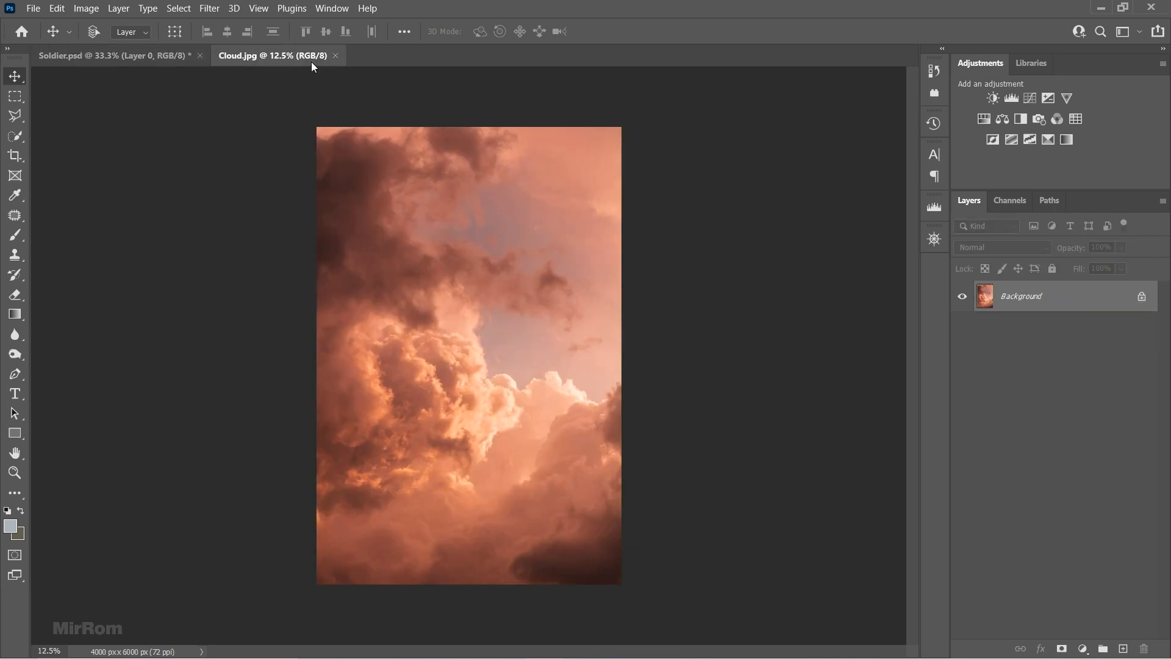
left_click(86, 8)
mouse_move(107, 45)
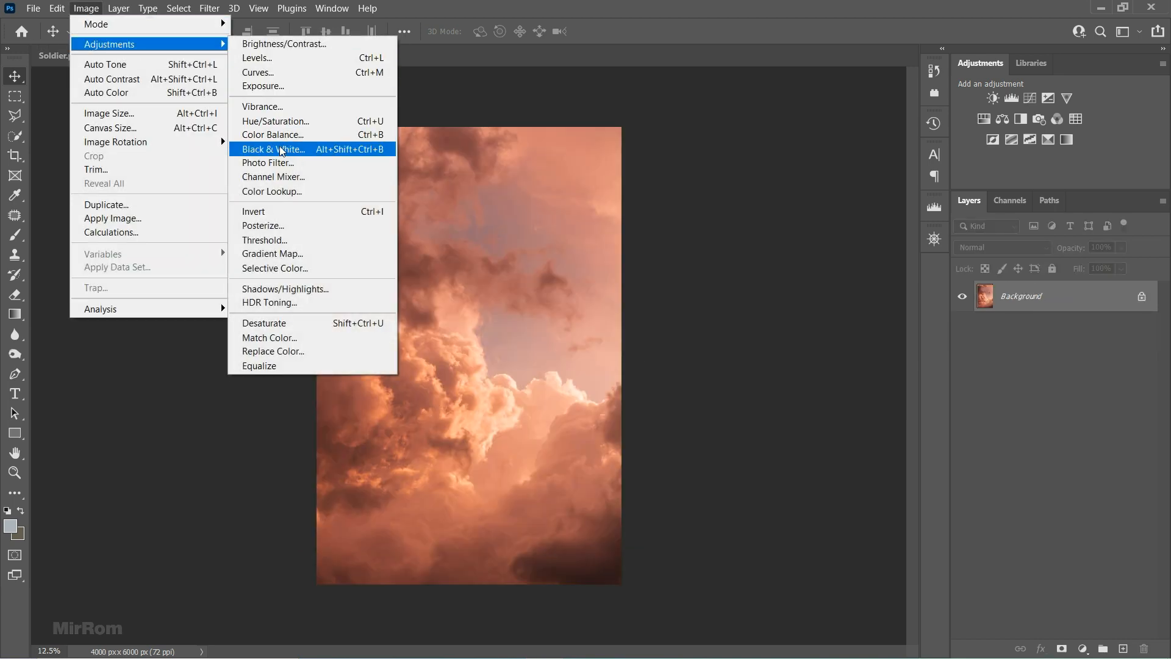
left_click(342, 149)
left_click(911, 126)
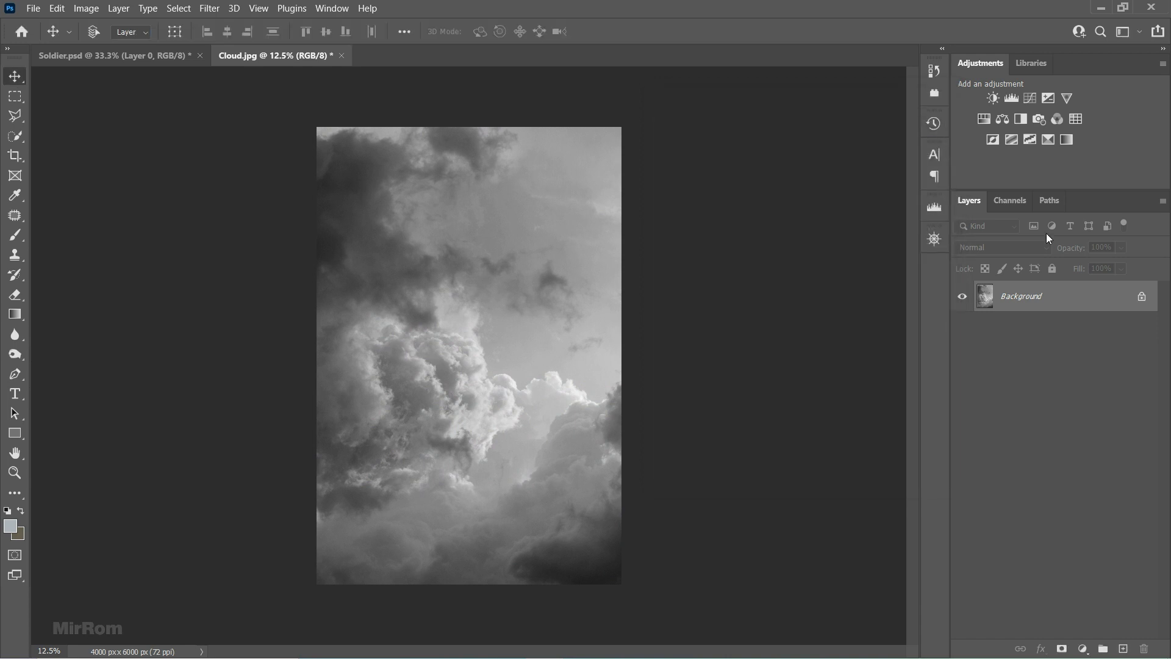
Unlock the cloud layer, copy it into Soldier.psd beneath Layer 0, and close Cloud.jpg without saving
left_click(1143, 299)
left_click_drag(543, 254, 389, 93)
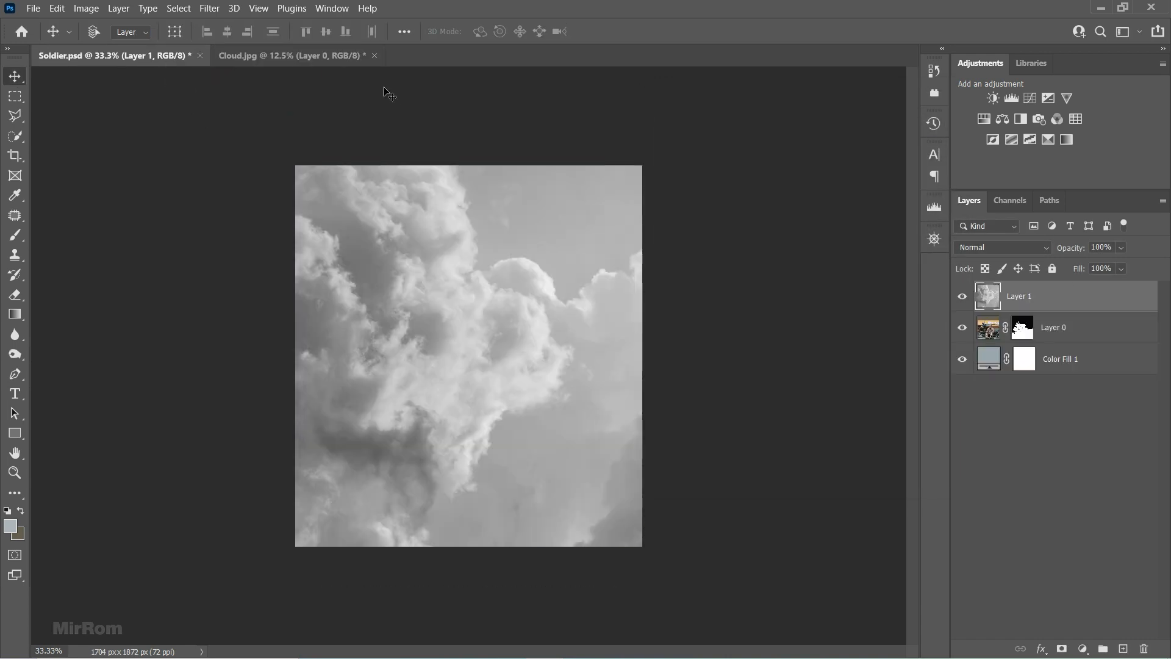
left_click(374, 55)
left_click(604, 261)
left_click_drag(1049, 298, 1051, 335)
Scale the cloud layer to 47% width and 45.5% height and position it to cover the sky
key("ctrl+t")
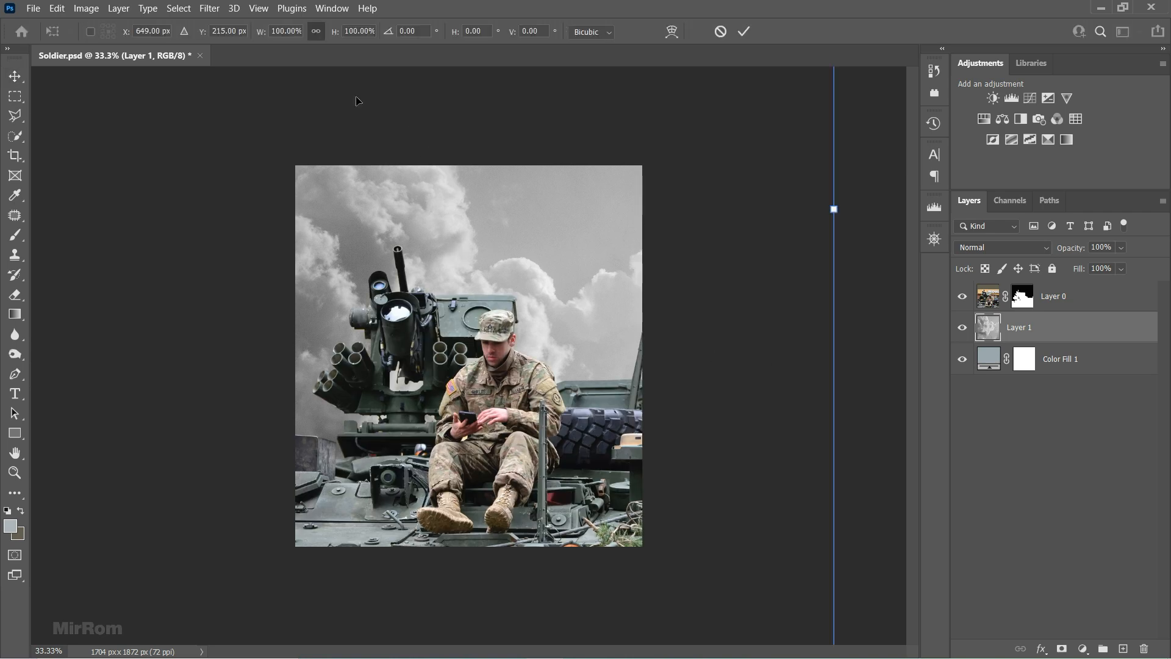
left_click_drag(260, 32, 227, 31)
left_click_drag(471, 235, 584, 301)
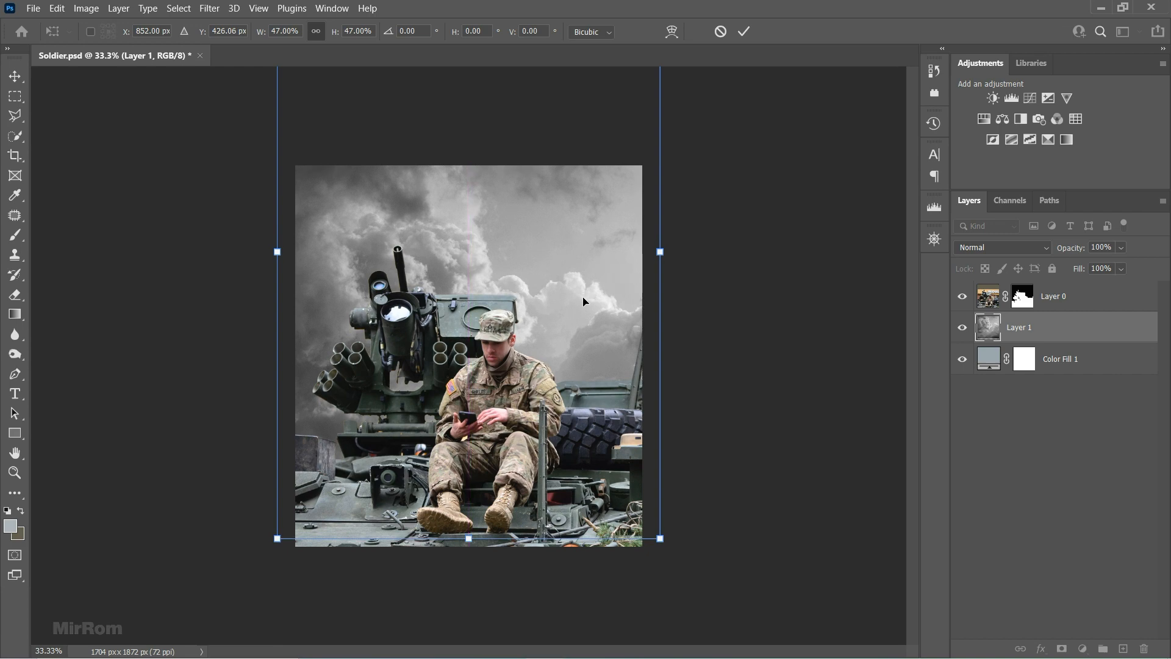
key("ctrl+minus")
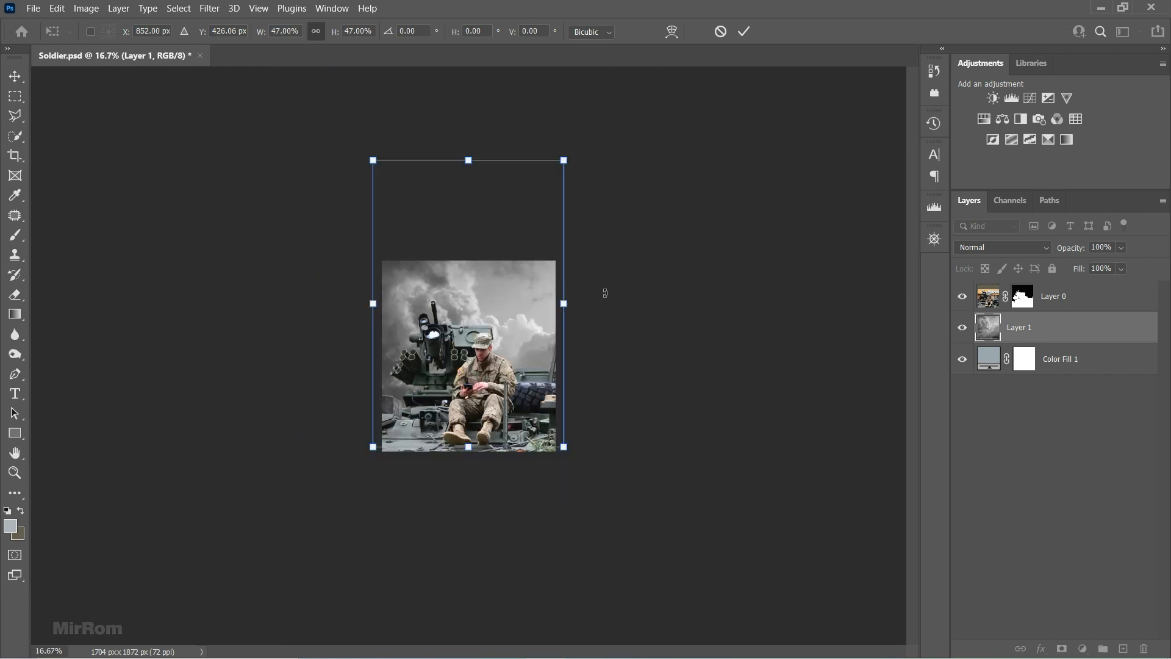
left_click_drag(475, 161, 469, 169)
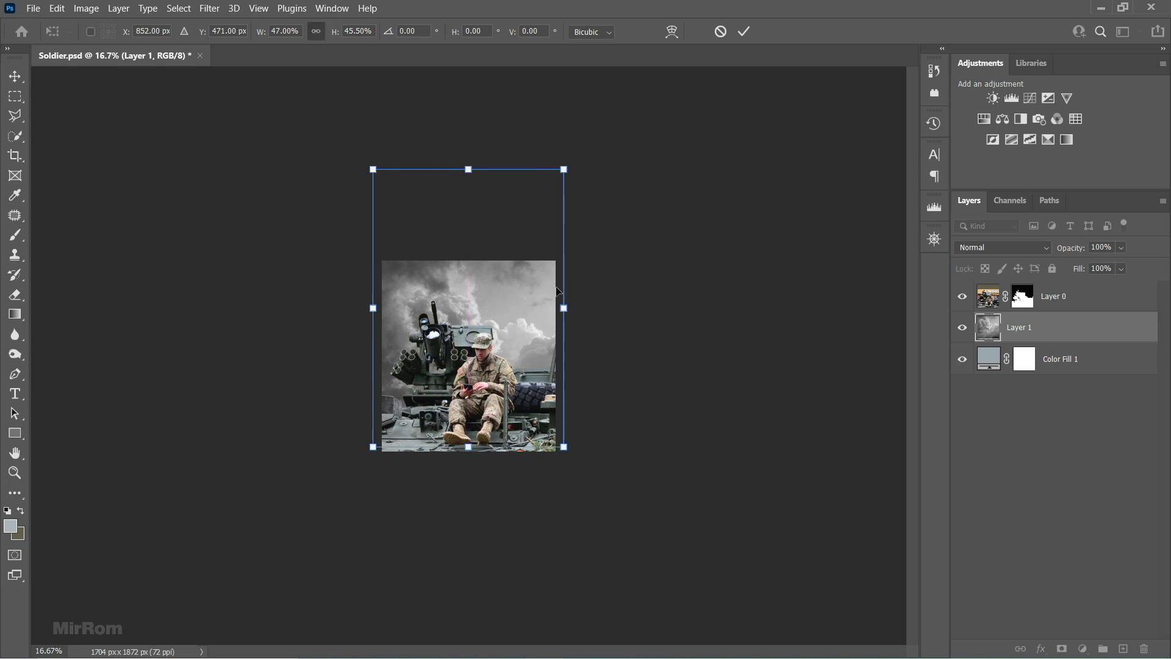
left_click(743, 32)
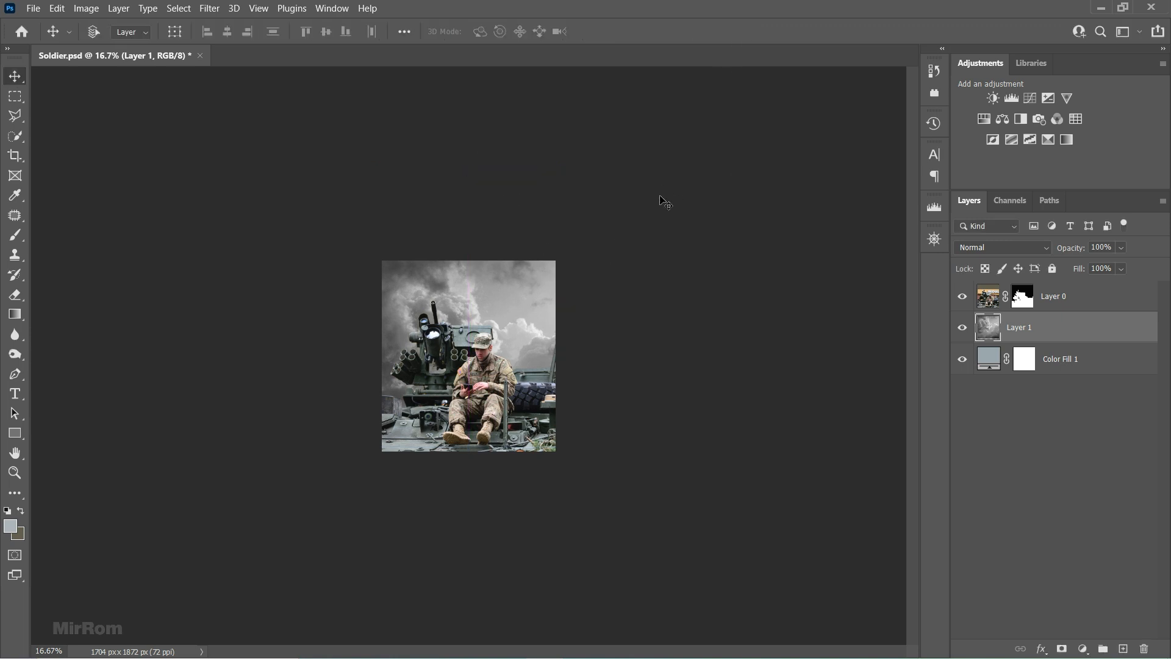
Open the Camera Raw Filter on the cloud layer and set Highlights to -100 and Shadows to +68
key("ctrl+plus")
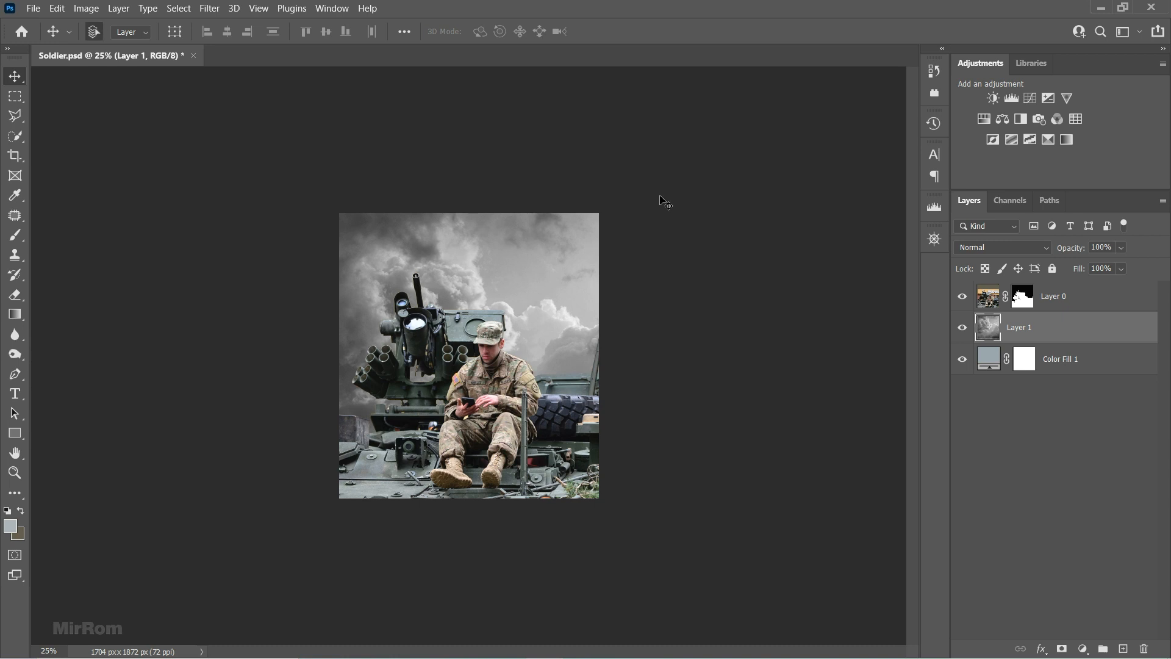
key("ctrl+plus")
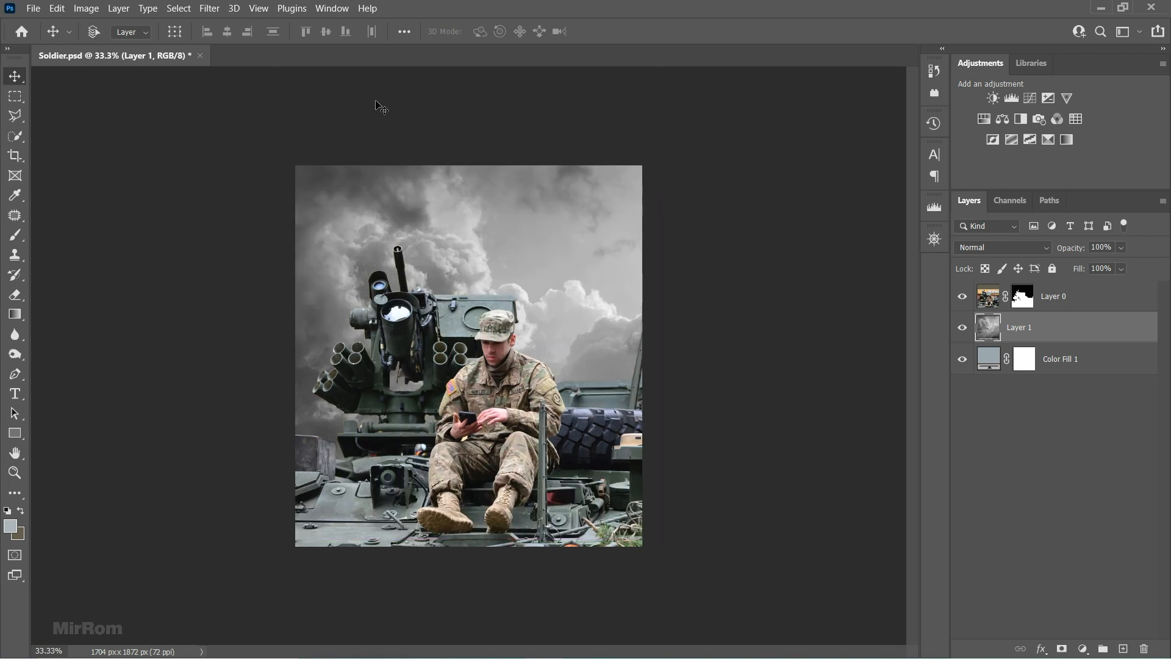
left_click(209, 8)
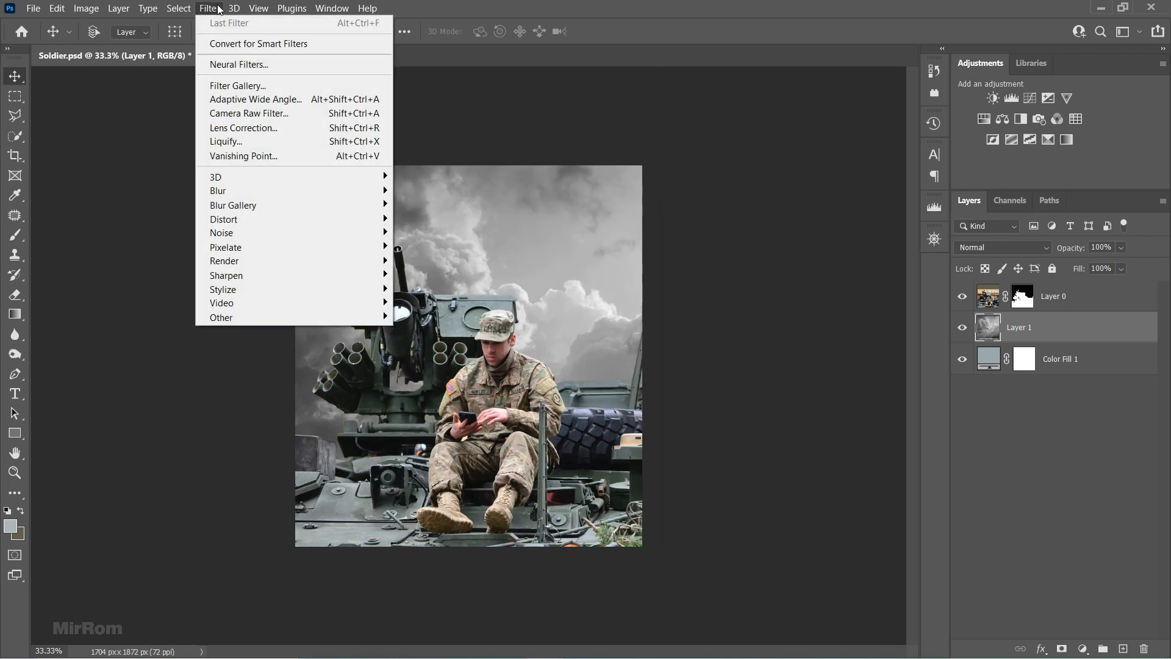
left_click(283, 114)
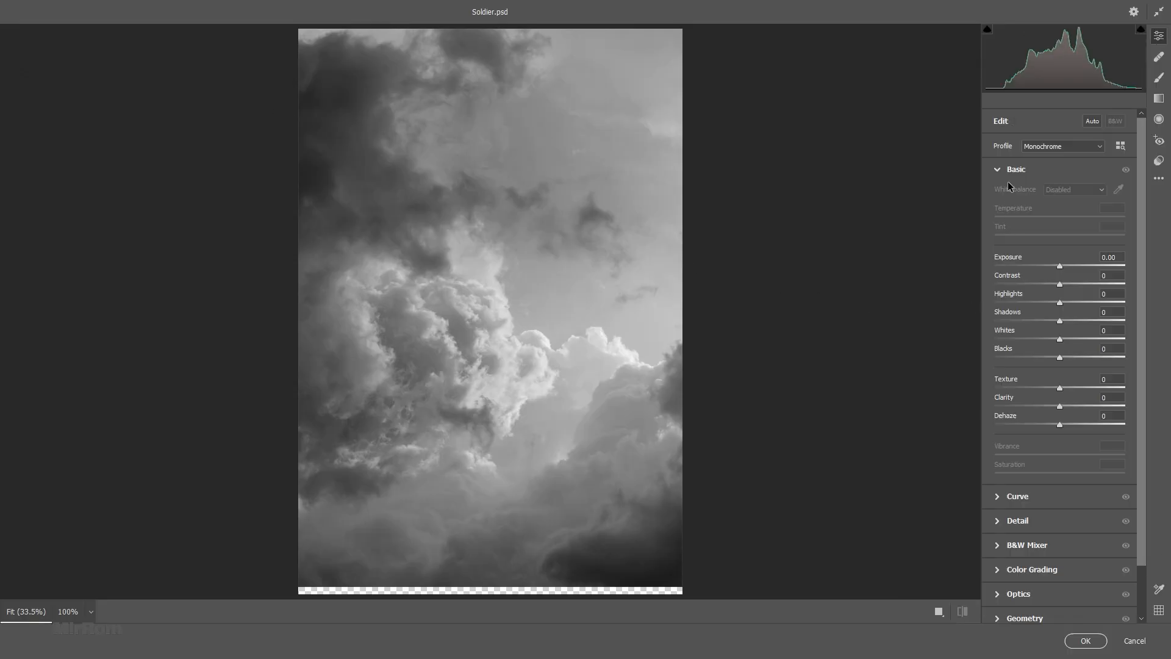
left_click(1000, 169)
left_click(999, 170)
left_click_drag(1060, 302, 980, 305)
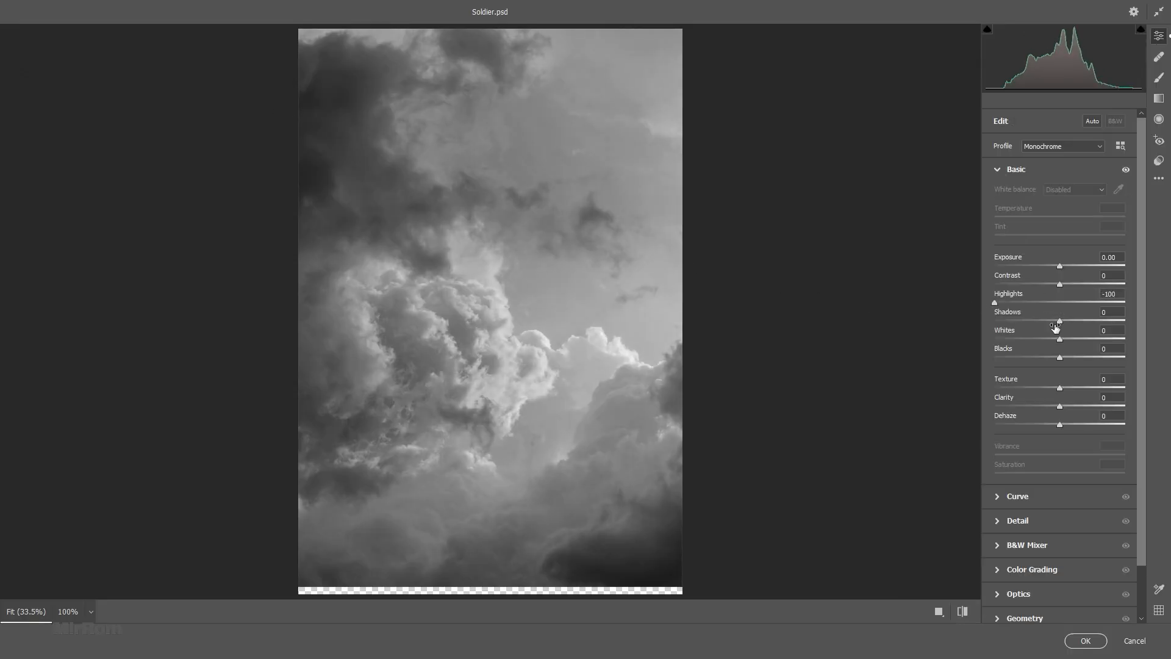
left_click_drag(1064, 321, 1103, 324)
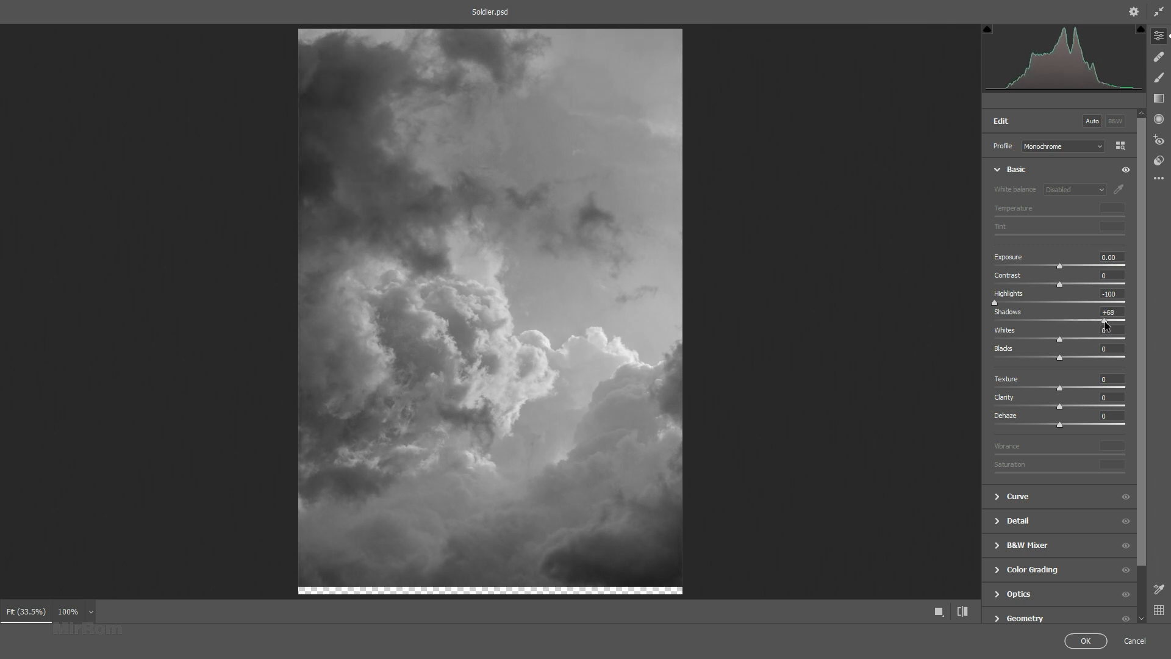
Set Whites to -66 and Blacks to -25, compare before and after, and apply the filter
left_click_drag(1061, 341, 1023, 342)
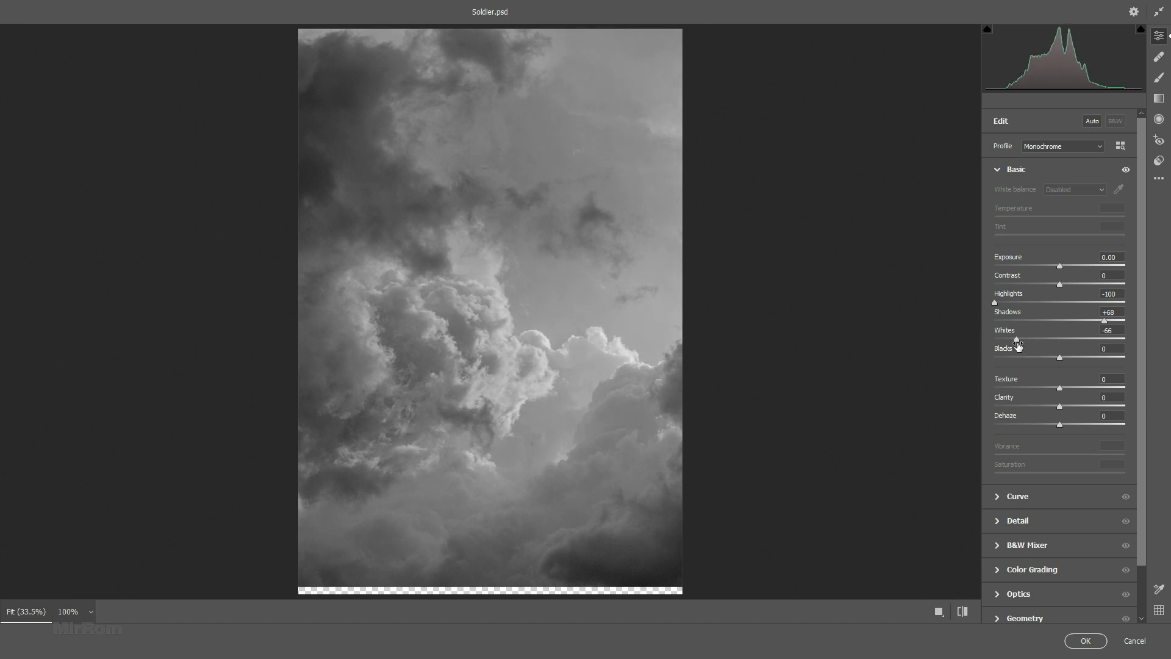
left_click_drag(1059, 357, 1045, 357)
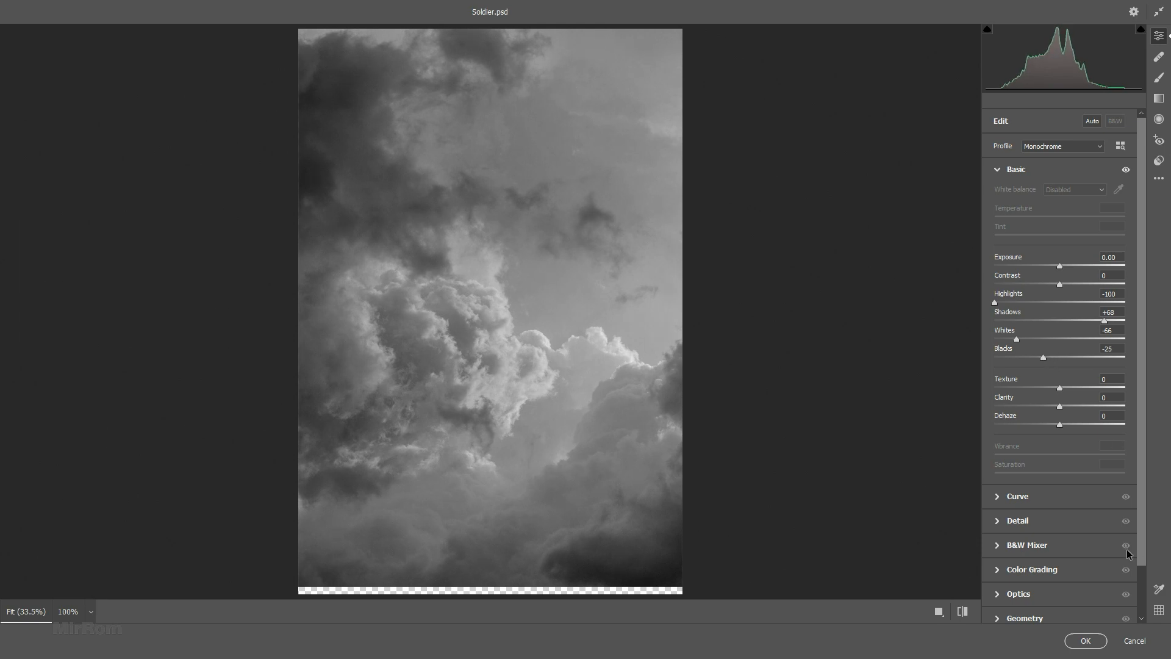
left_click(1127, 170)
left_click(1126, 170)
left_click(1086, 640)
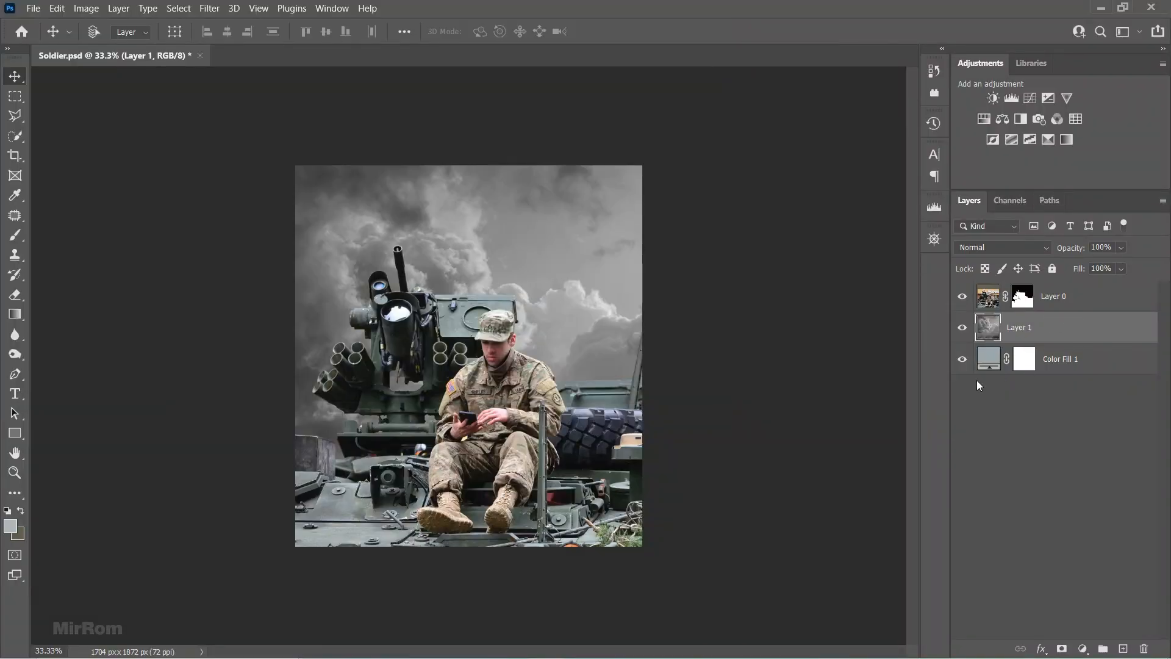
Lower the cloud layer's opacity to 66%
left_click(1122, 247)
left_click_drag(1131, 265, 1115, 266)
left_click(1073, 336)
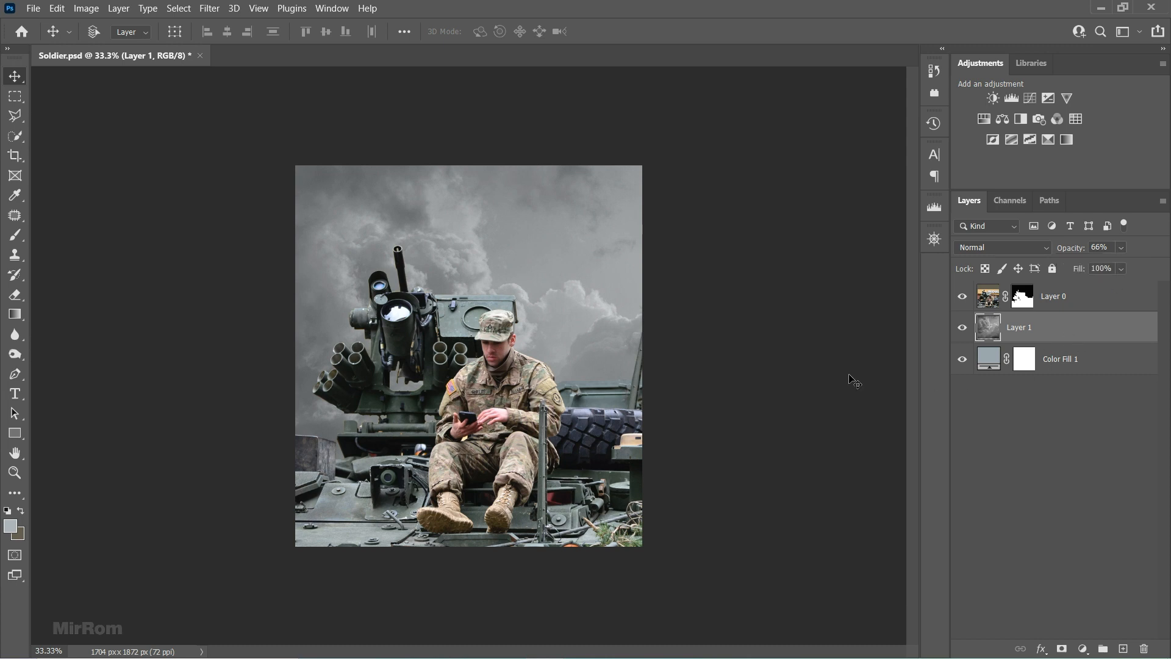
Add a second Solid Color fill layer directly above the cloud layer
left_click(1084, 649)
left_click(1085, 382)
left_click(1107, 170)
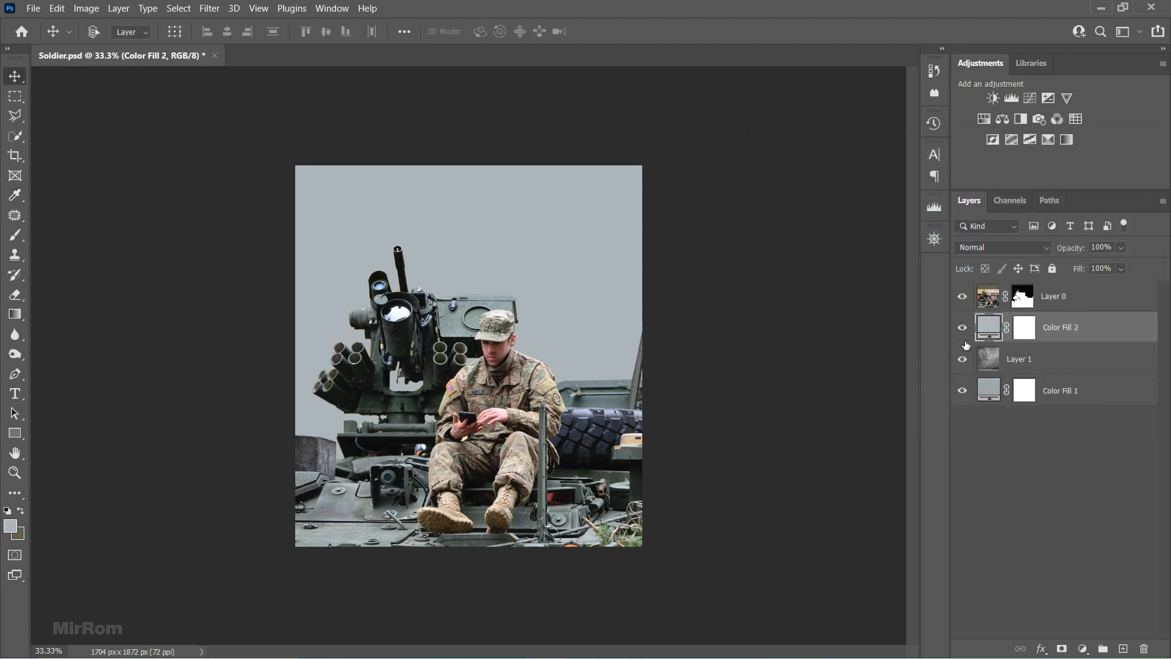
Recolor the Color Fill 2 layer to 9facb2 and set its blend mode to Multiply
double_click(989, 327)
left_click(408, 211)
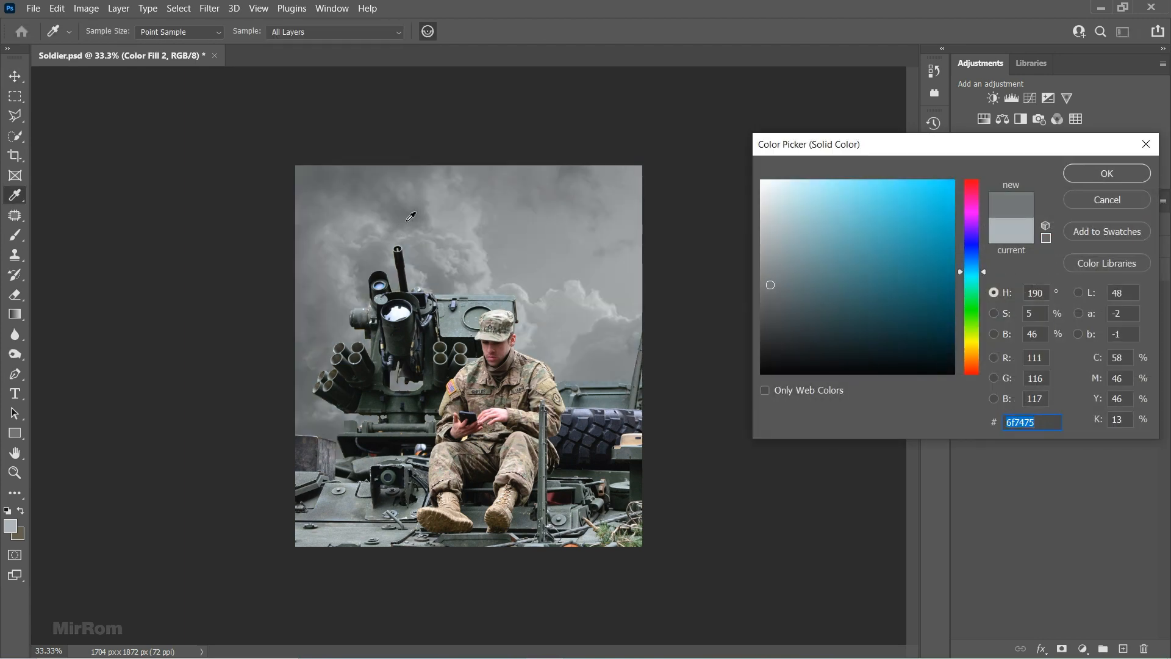
left_click(408, 219)
left_click(408, 219)
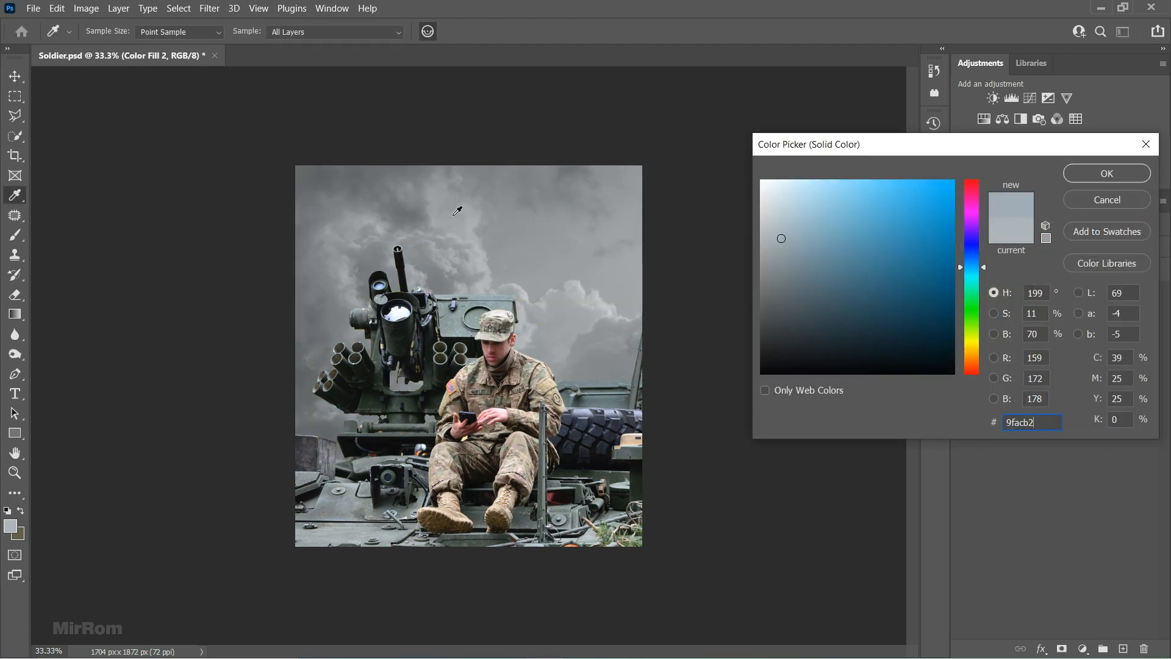
left_click(1108, 174)
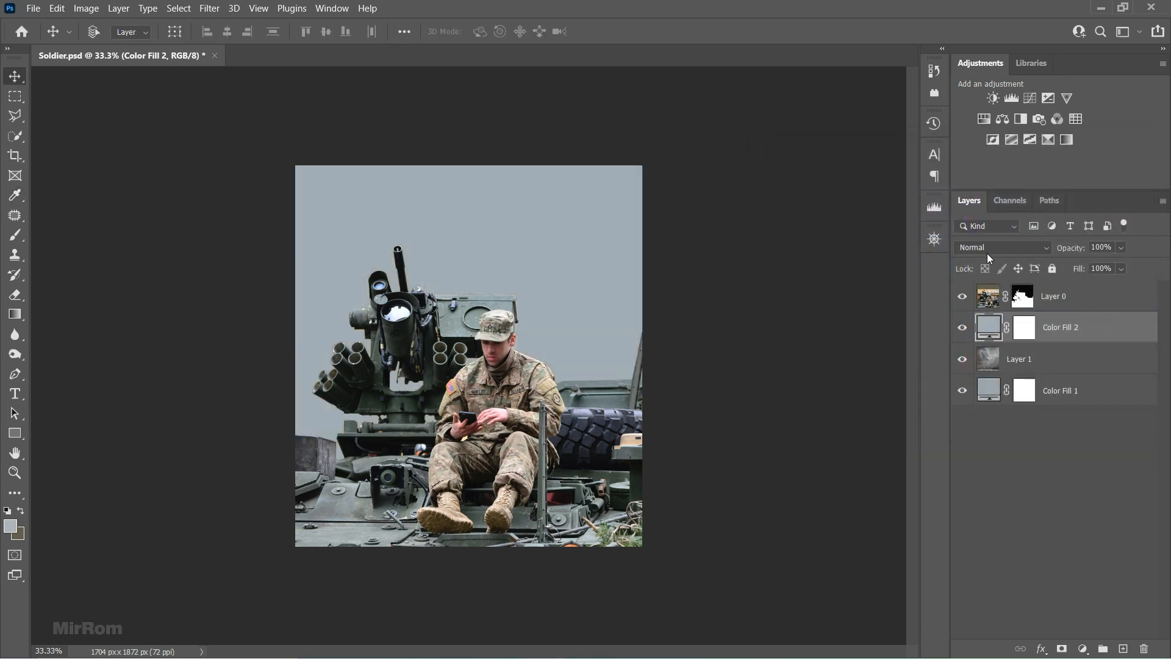
left_click(988, 248)
left_click(977, 308)
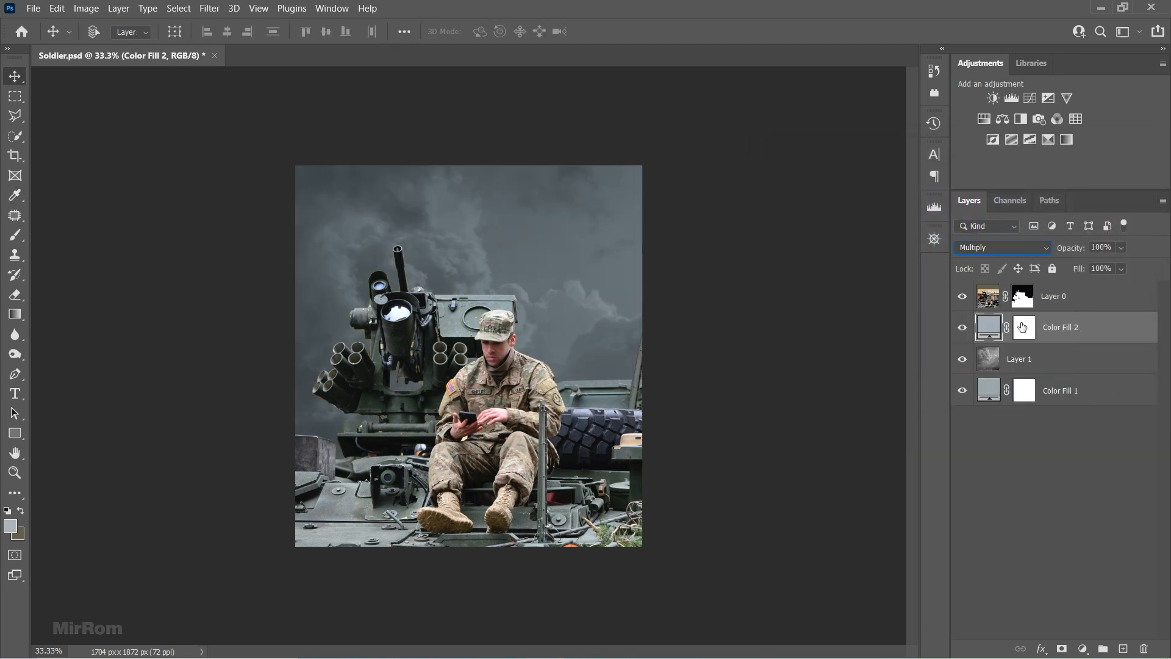
Invert the Color Fill 2 mask to black and set up a soft brush at 41% opacity and 52% flow
left_click(1024, 327)
key("ctrl+i")
left_click(15, 235)
left_click(61, 233)
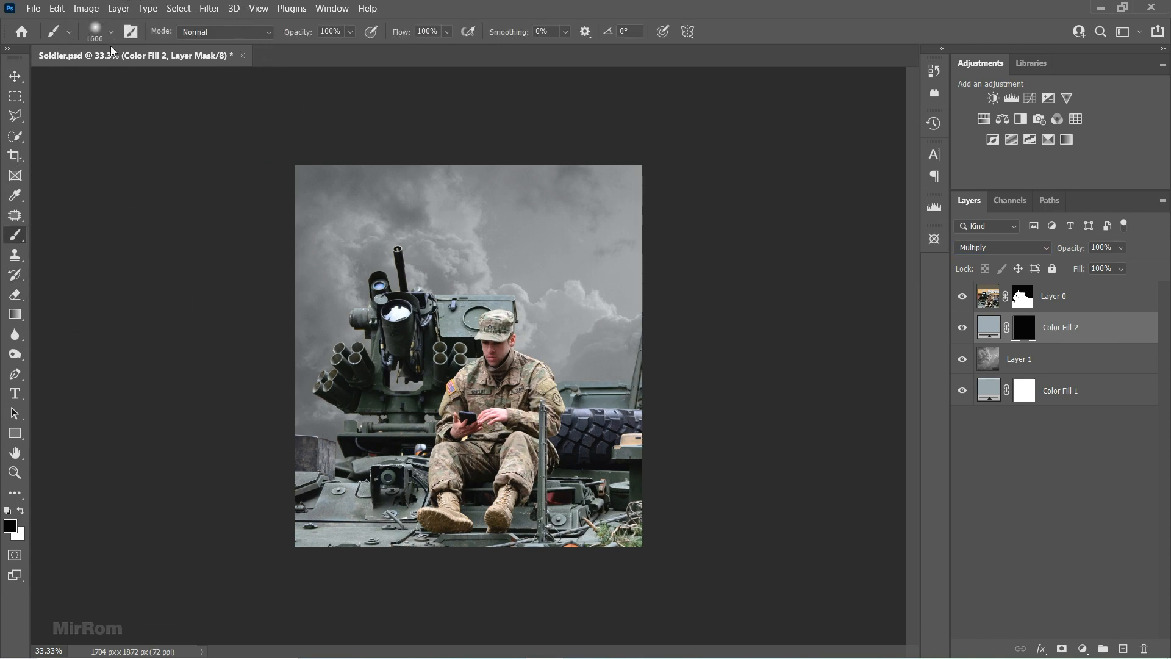
left_click(447, 35)
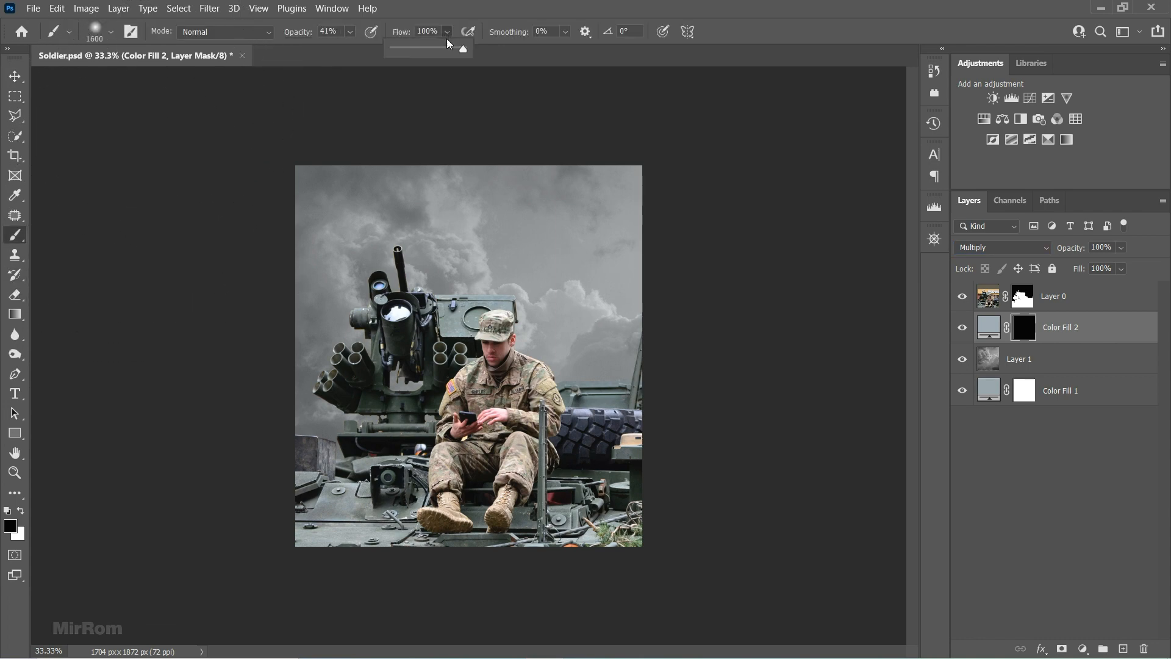
left_click_drag(430, 51, 430, 51)
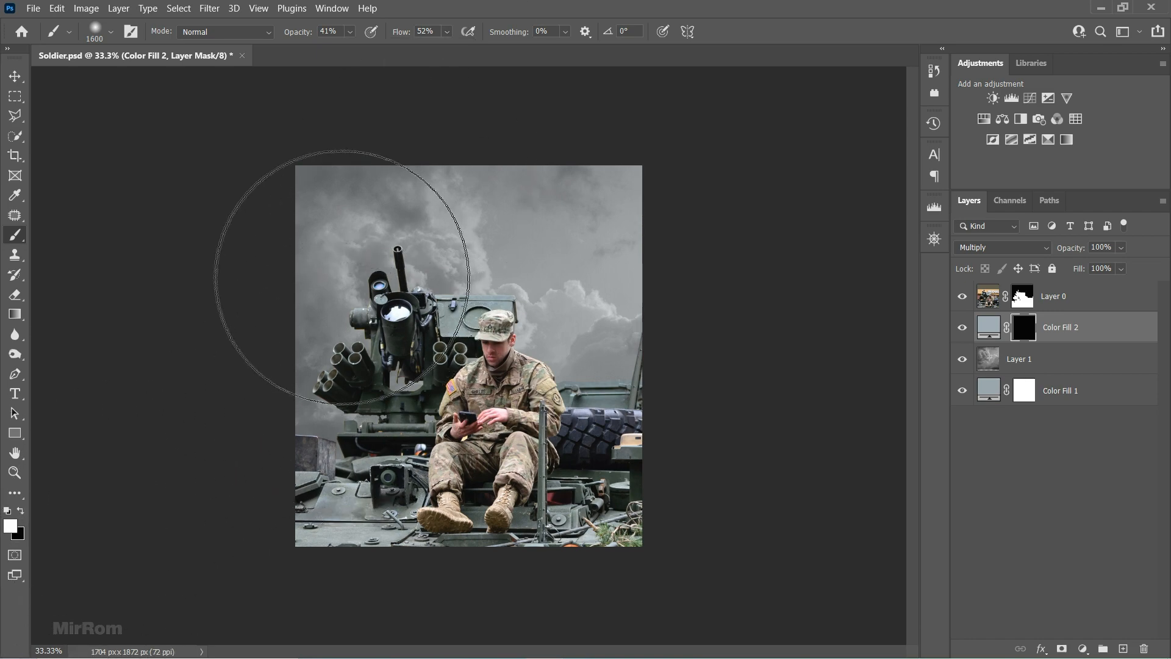
Paint white on the Color Fill 2 mask to darken the lower clouds and the sky around the vehicle
mouse_move(493, 409)
left_mouse_down()
mouse_move(488, 466)
mouse_move(361, 473)
mouse_move(396, 476)
left_mouse_up()
key("bracketleft")
key("bracketleft")
mouse_move(347, 292)
left_mouse_down()
mouse_move(706, 335)
mouse_move(473, 468)
mouse_move(364, 291)
mouse_move(498, 413)
left_mouse_up()
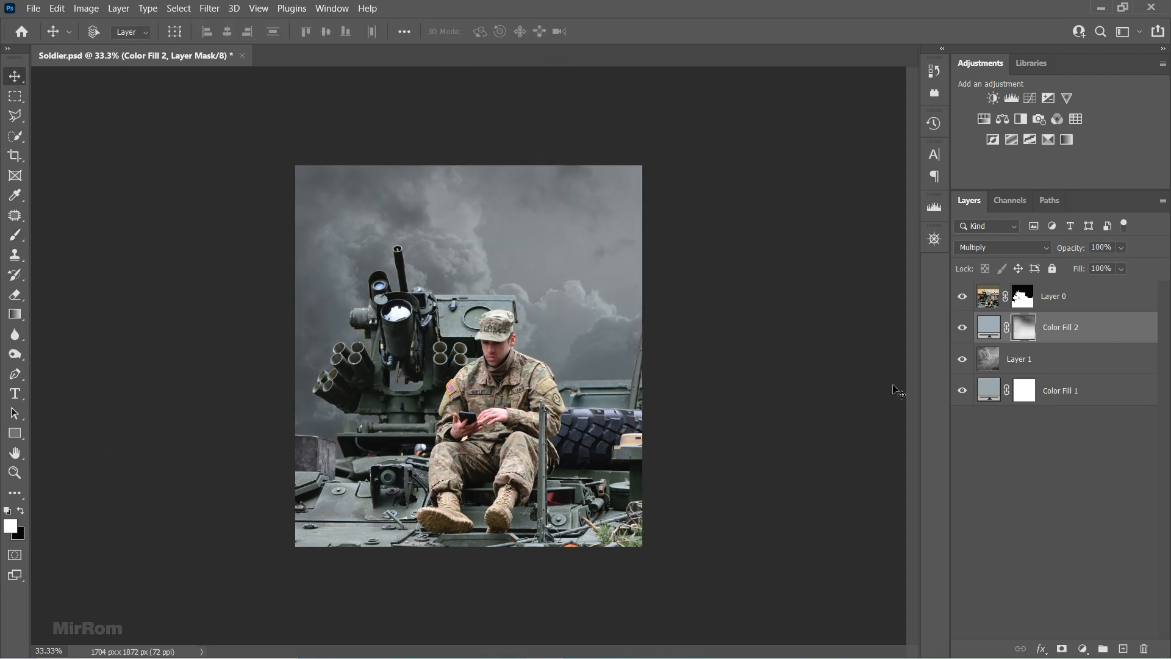
key("v")
left_click(989, 330)
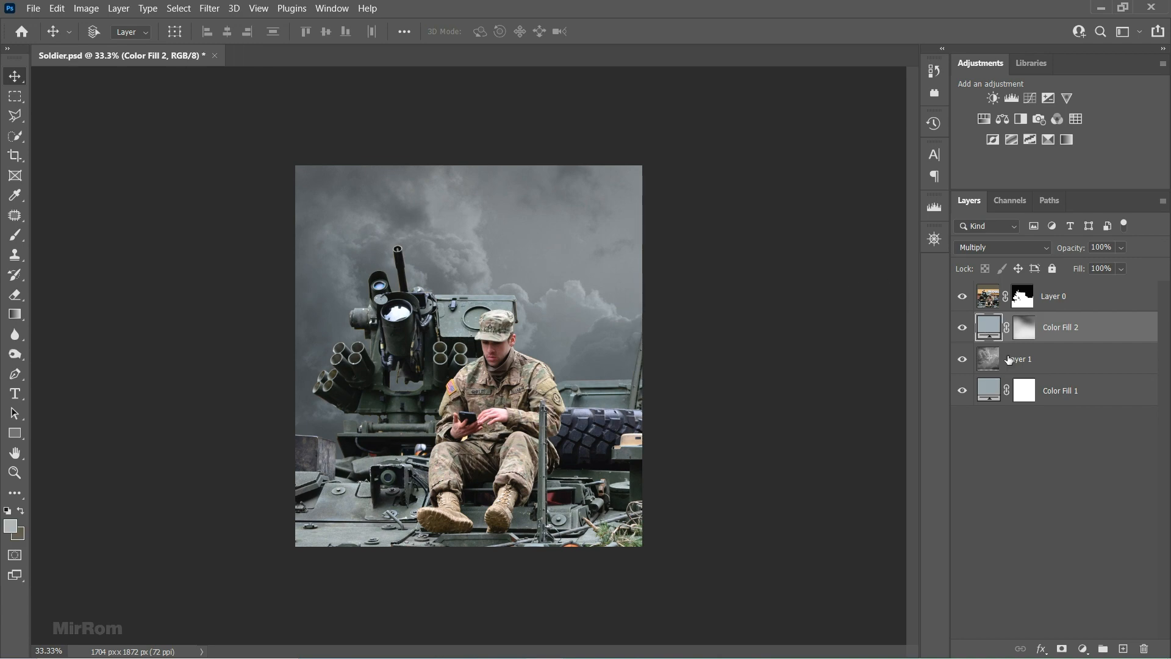
Add a Solid Color fill layer directly above Color Fill 2 and hide it
left_click(1084, 648)
left_click(1055, 385)
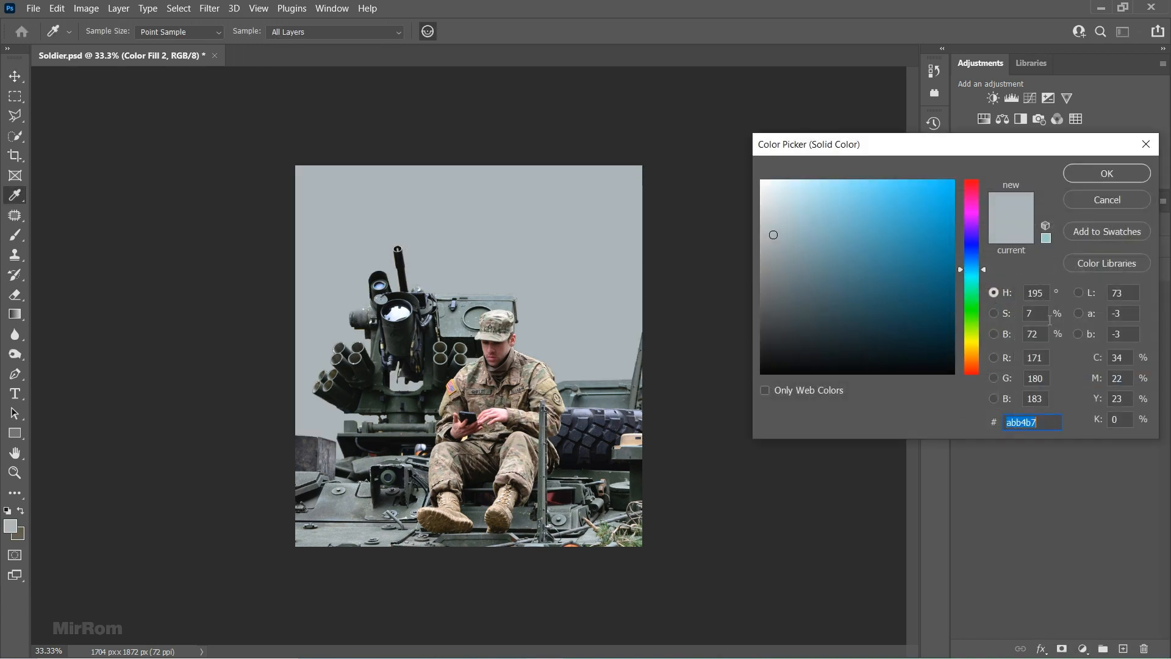
left_click(1072, 180)
left_click(961, 328)
Sample light tones from the clouds for the Color Fill 3 layer and set its color to caced0
double_click(996, 329)
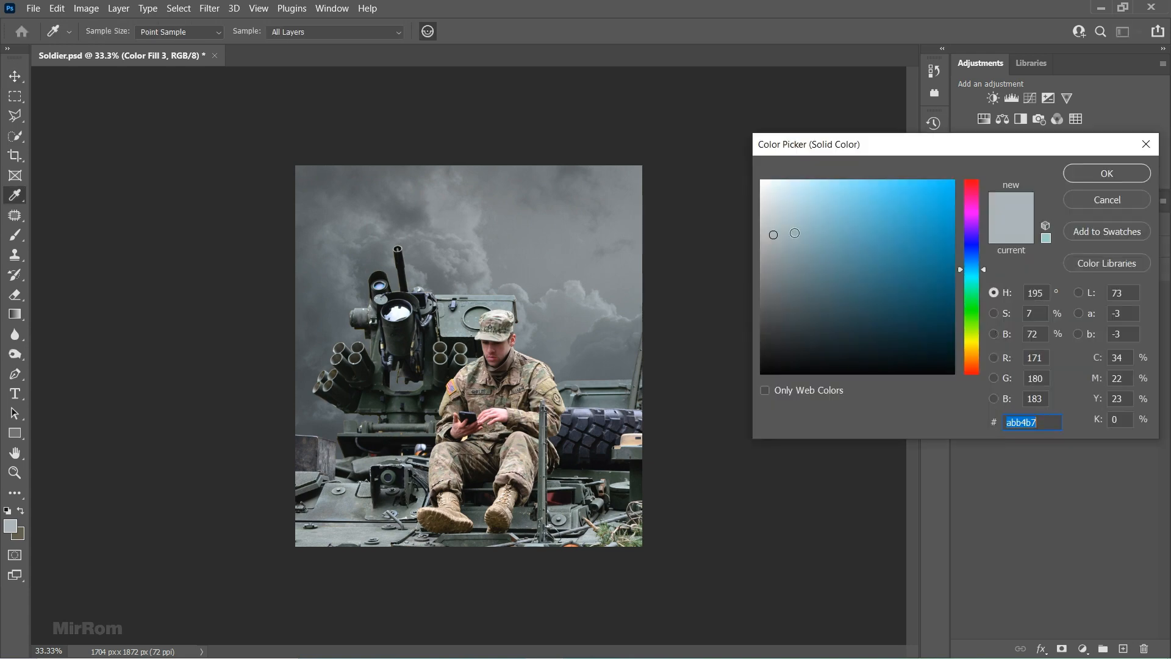
left_click(470, 219)
left_click_drag(460, 222, 486, 259)
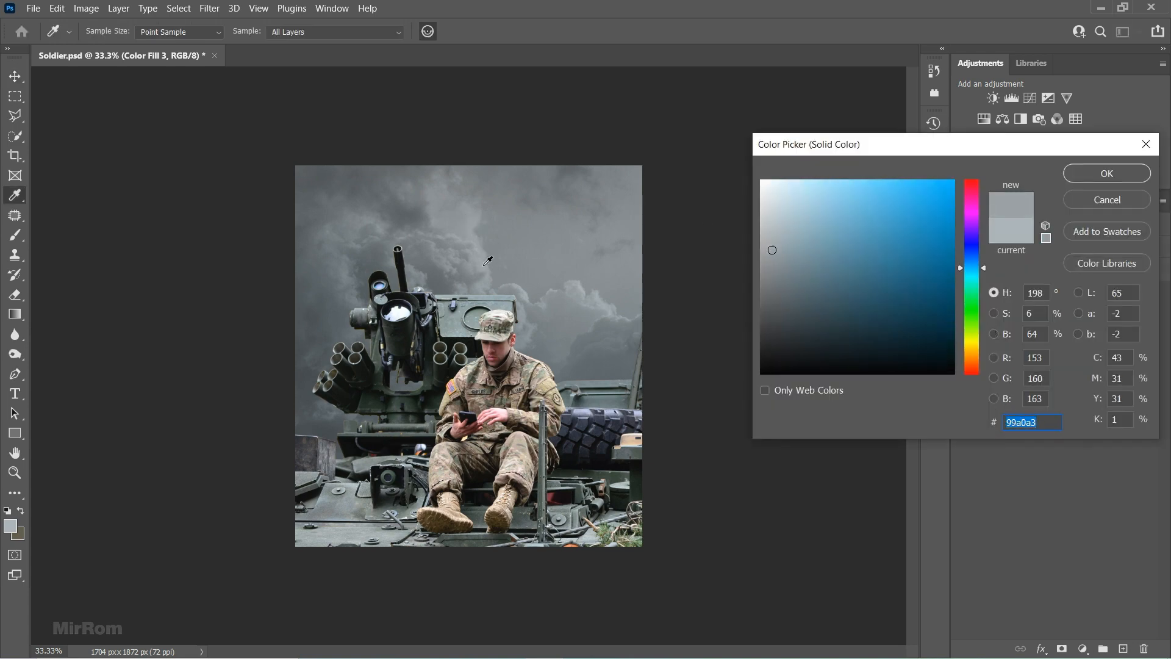
type("caced0")
left_click(1107, 174)
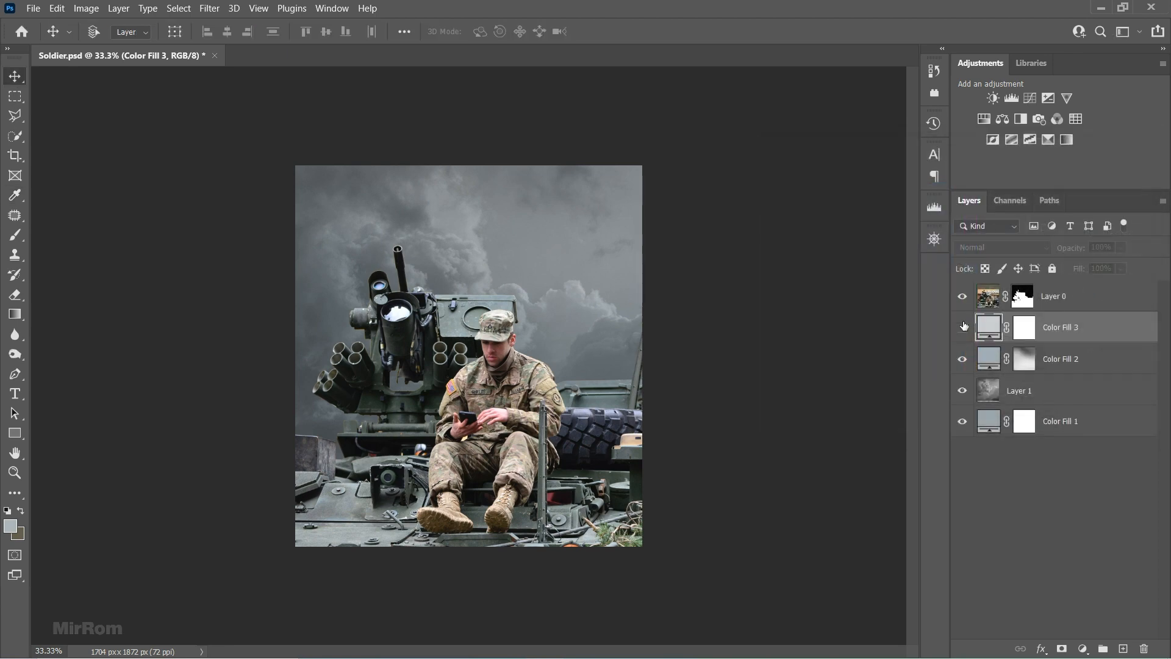
Show Color Fill 3 and invert its layer mask to black
left_click(1030, 330)
key("v")
key("ctrl+i")
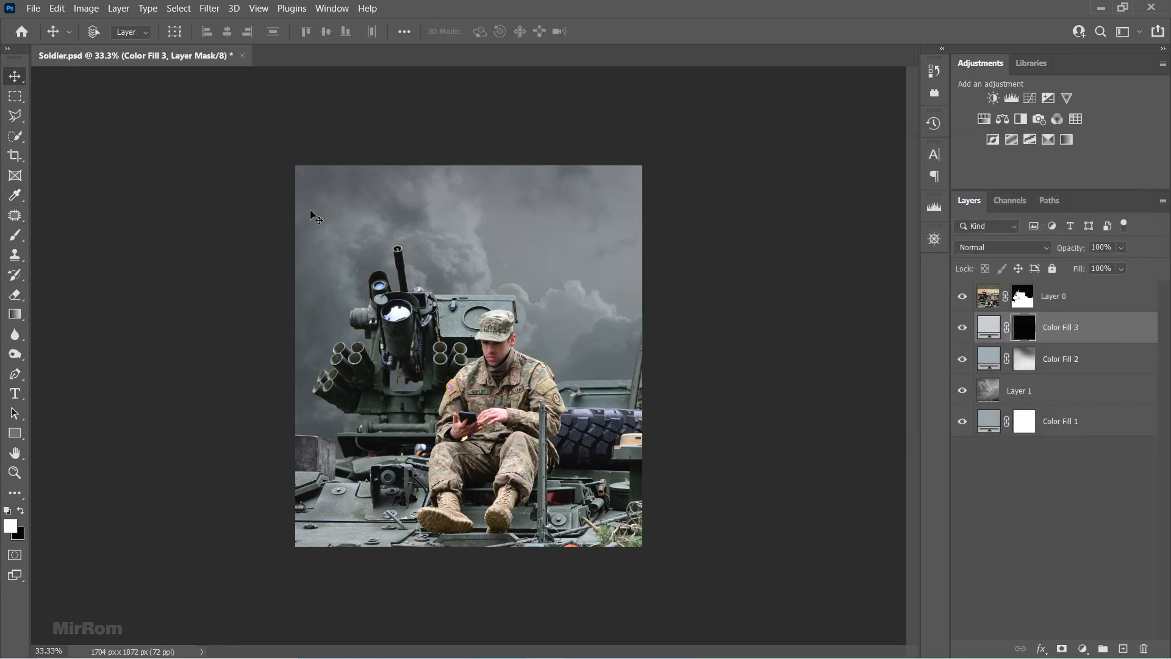
Choose the 1200 px cloud brush tip and set the brush opacity and flow to 100%
key("b")
left_click(129, 31)
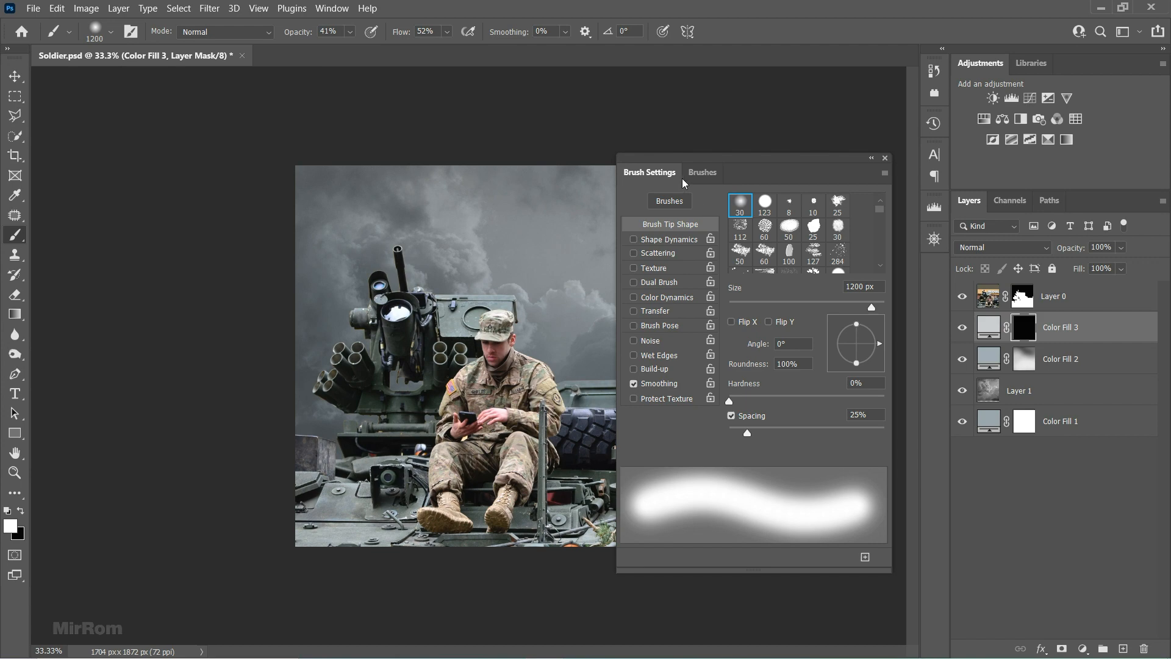
left_click(701, 172)
mouse_move(886, 311)
left_mouse_down()
mouse_move(880, 531)
mouse_move(884, 484)
left_mouse_up()
left_click(677, 371)
left_click(649, 173)
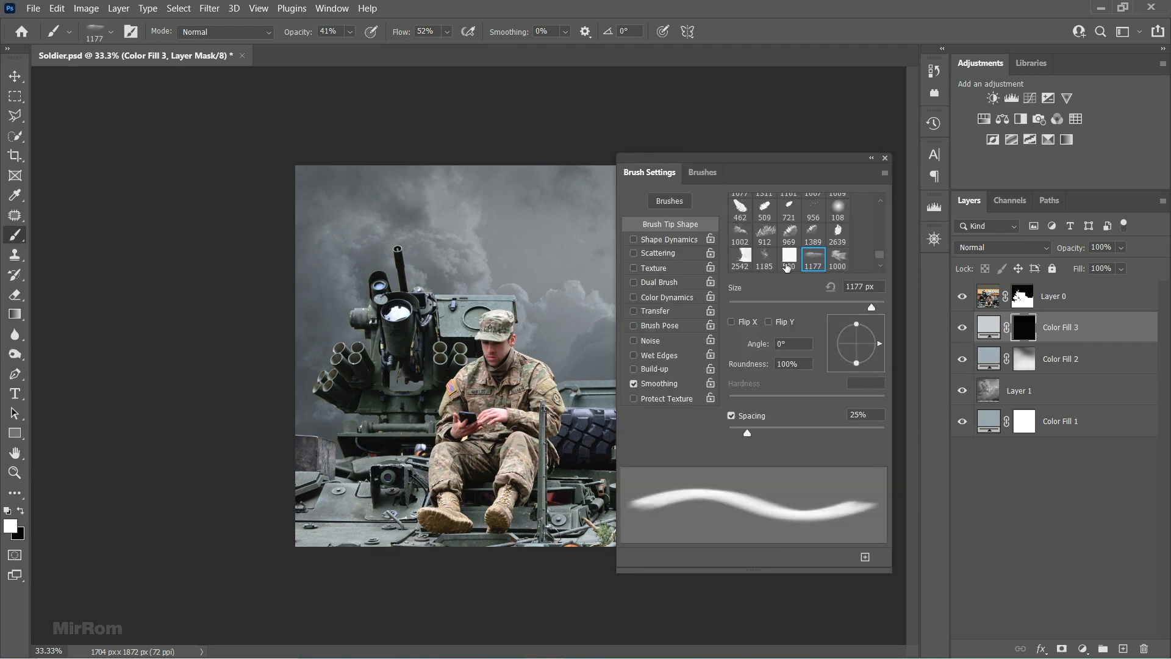
left_click(789, 257)
left_click(886, 158)
key("0")
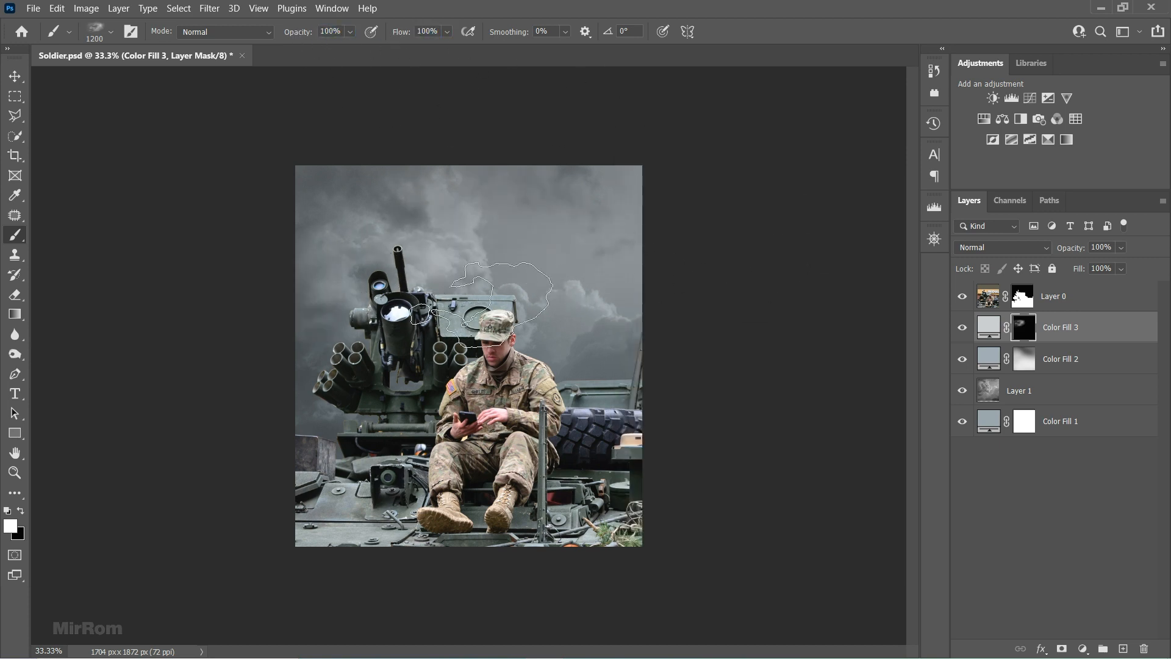
Enable Shape Dynamics for the cloud brush with Size Jitter 5% and Angle Jitter 28%
left_click(130, 31)
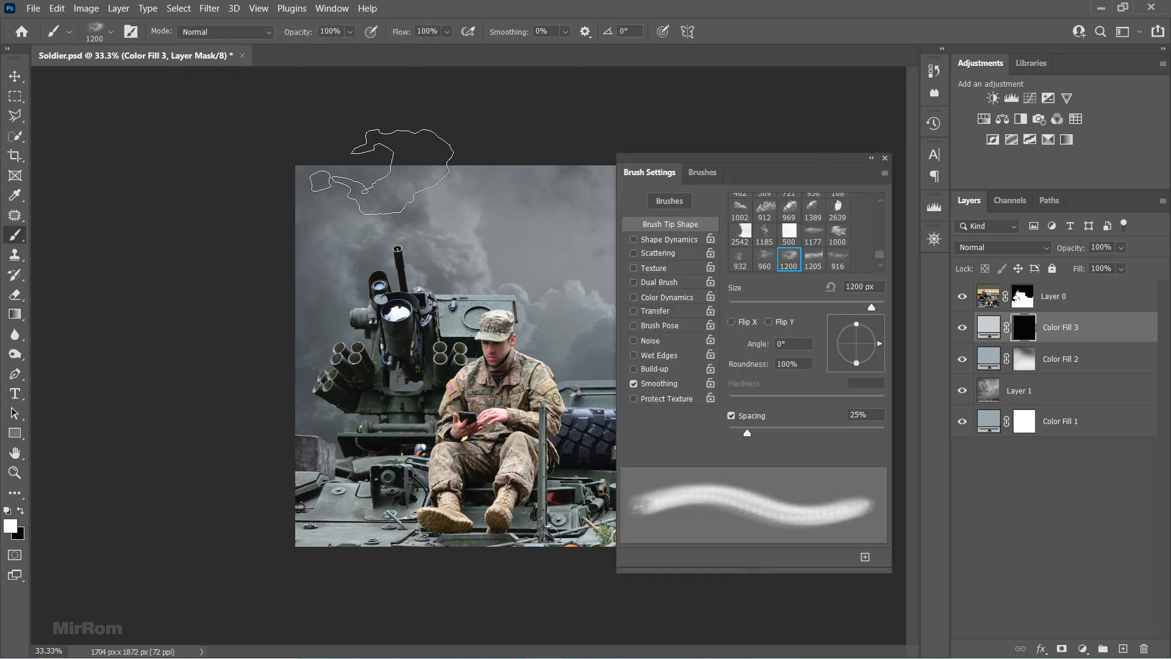
left_click(679, 240)
left_click_drag(730, 331, 771, 341)
left_click_drag(730, 216, 738, 217)
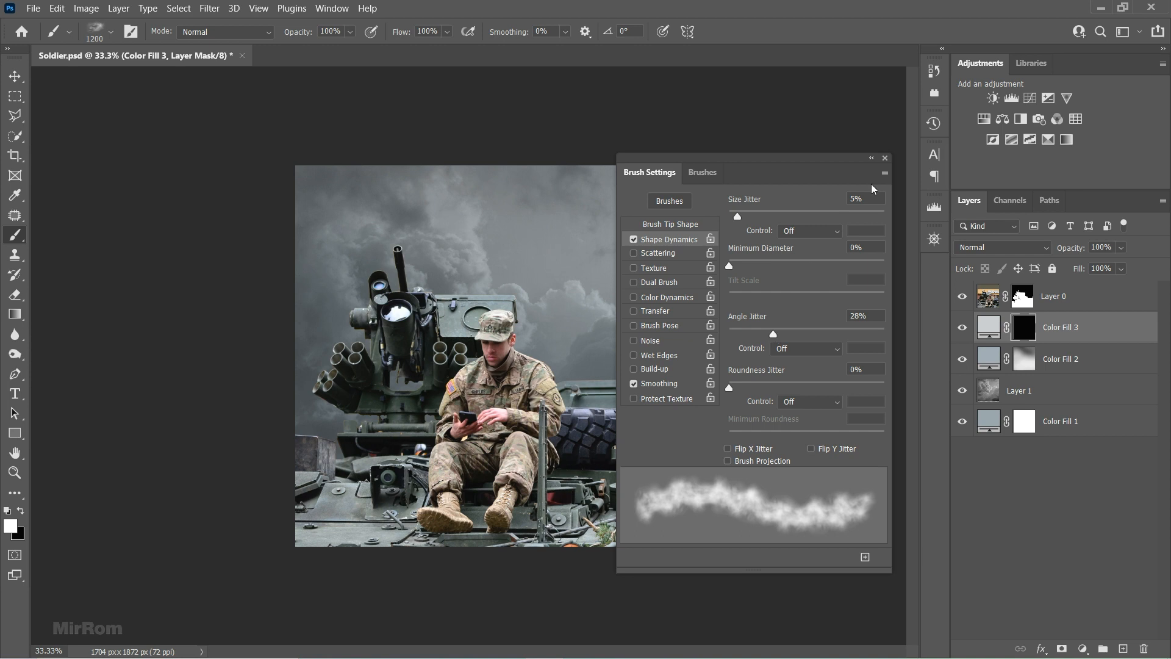
left_click(885, 158)
Stamp white cloud texture on the Color Fill 3 mask behind the vehicle and soldier, undoing the unwanted dabs
left_click(561, 363)
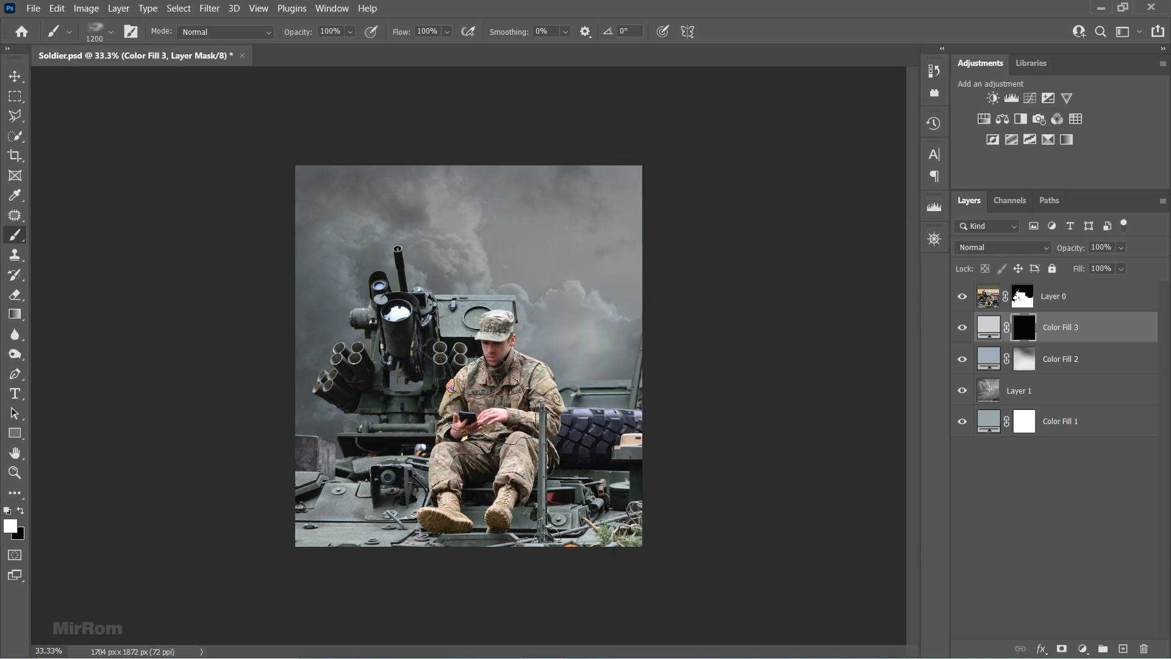
key("ctrl+z")
left_click(458, 360)
left_click(430, 324)
left_click(391, 333)
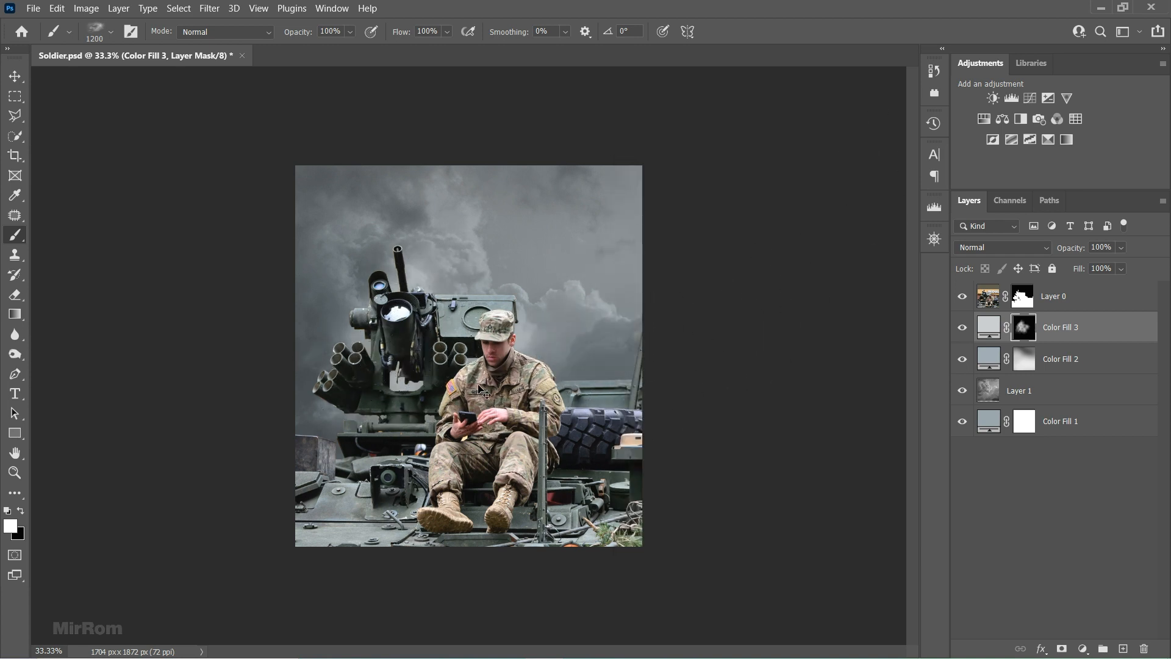
key("ctrl+z")
key("ctrl+z")
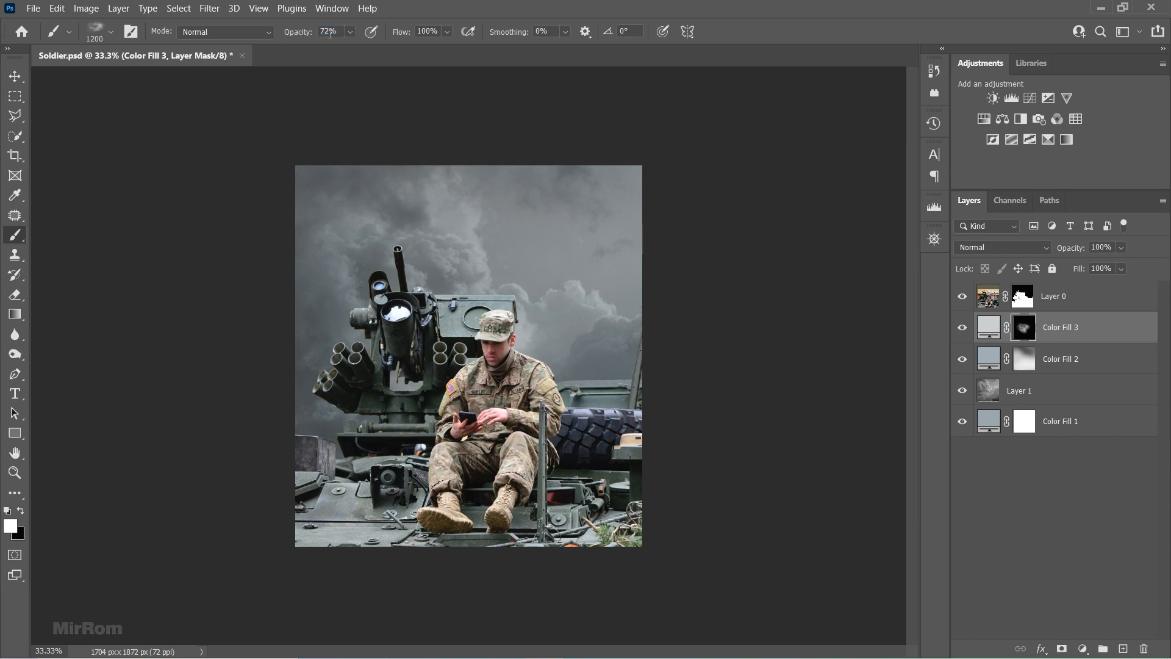
Add more haze on the Color Fill 3 mask at 76% flow, enlarging the brush to 1700 px and reducing its opacity from 72% to 50%
left_click_drag(397, 37, 390, 36)
left_click(346, 435)
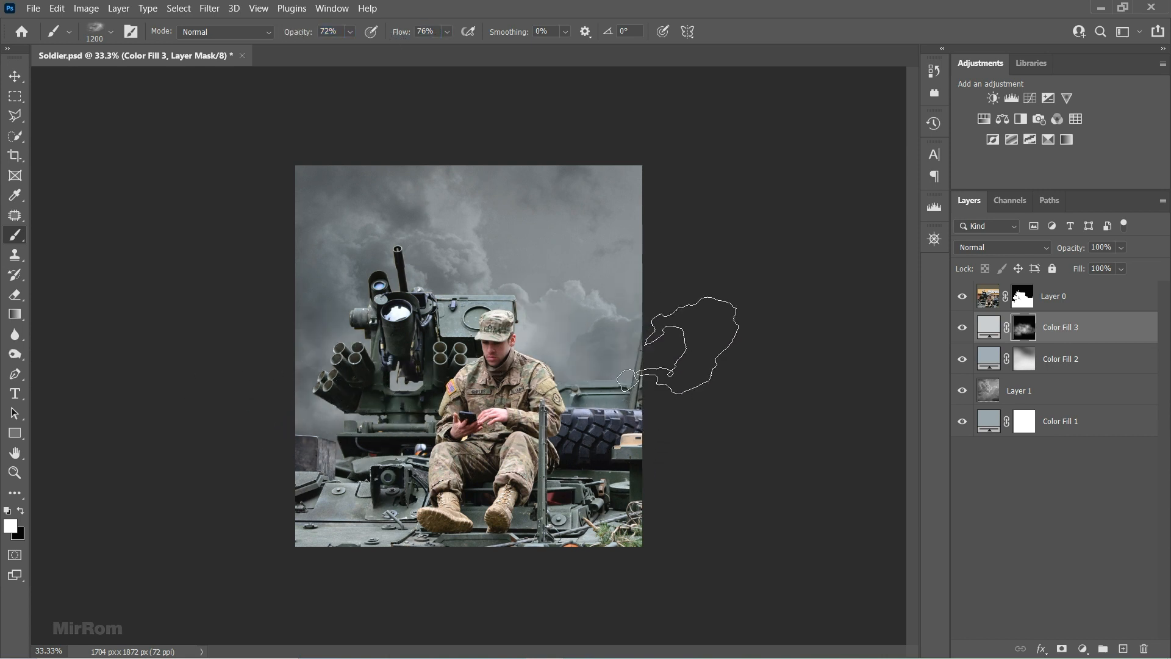
key("]")
key("]")
key("]")
key("]")
key("]")
left_click(578, 474)
left_click(274, 404)
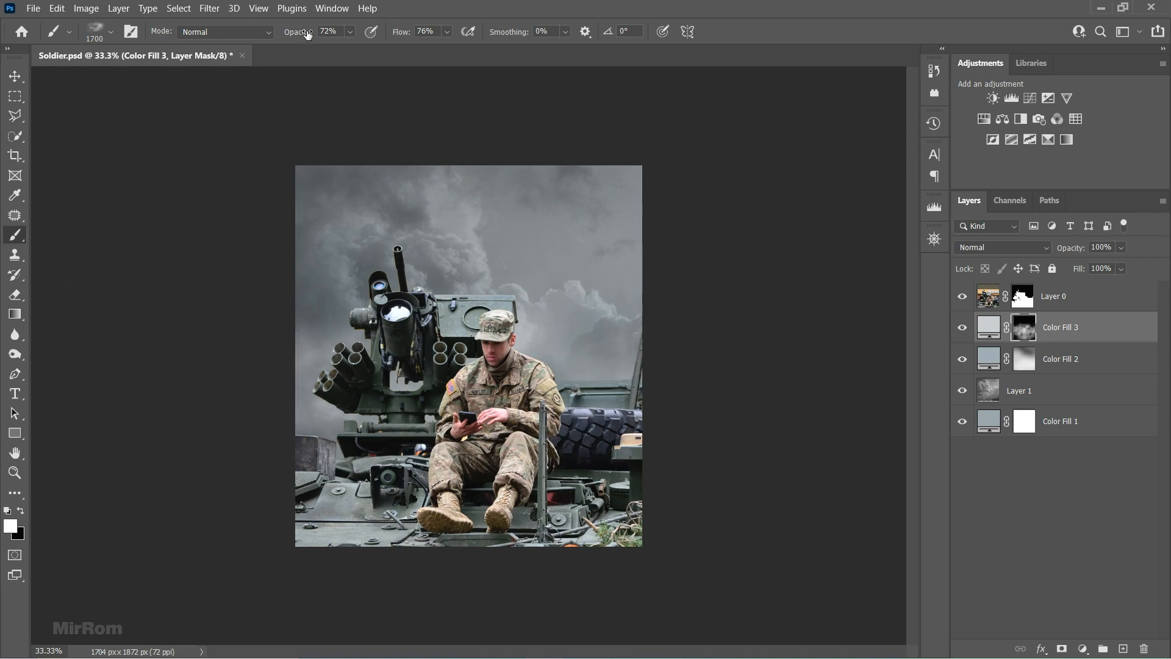
left_click_drag(294, 36, 292, 37)
left_click(370, 281)
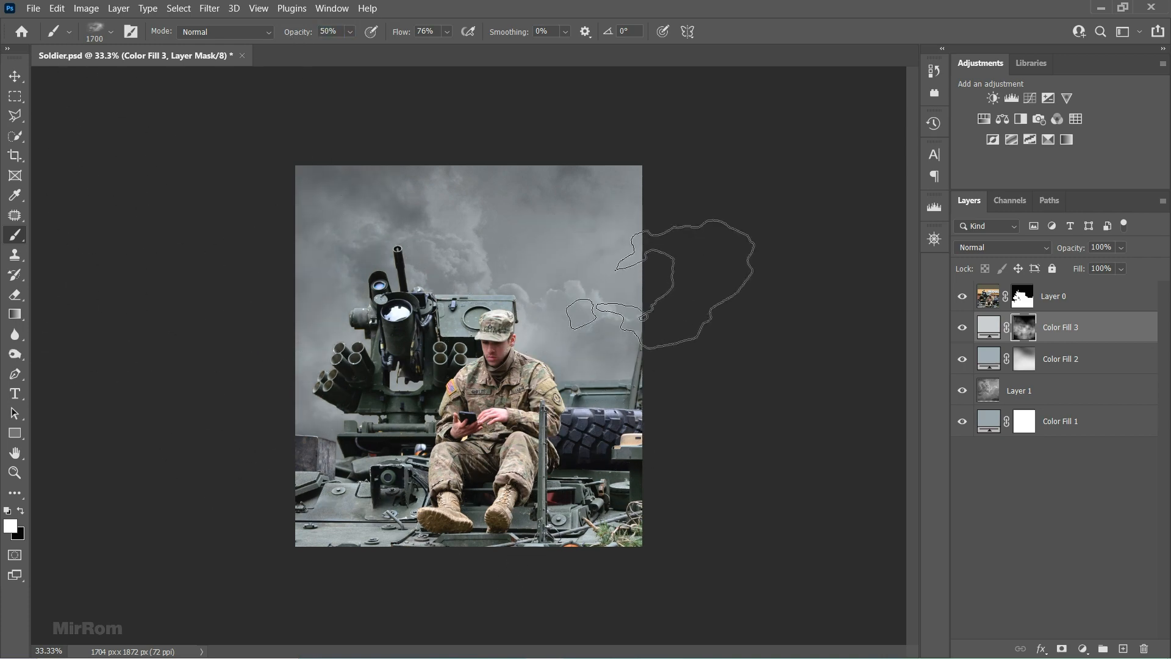
Reduce the haze in the upper sky with a 1400 px black cloud brush and lower Color Fill 3's opacity to 83%
key("[")
key("[")
key("[")
key("x")
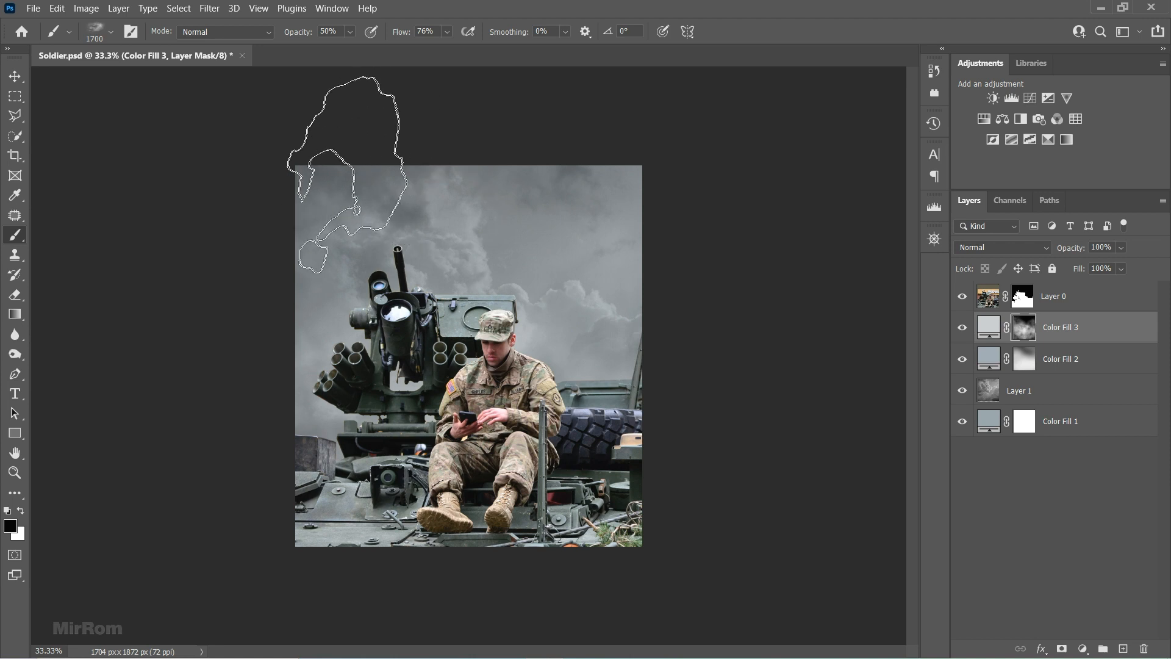
left_click_drag(1071, 254, 1064, 254)
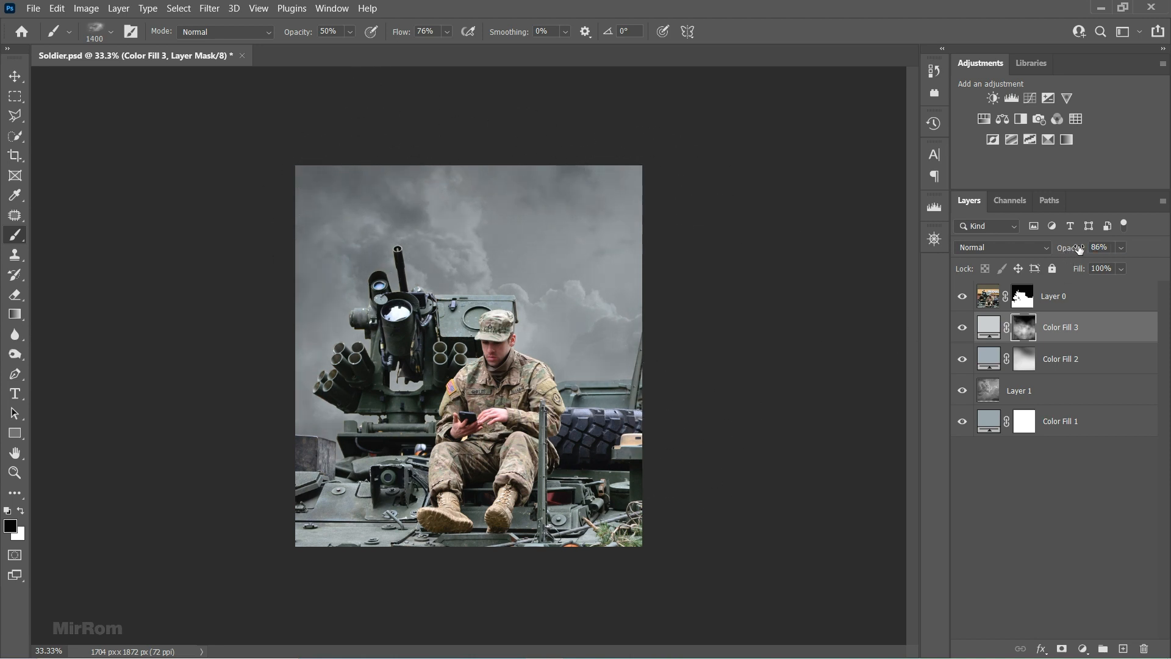
key("x")
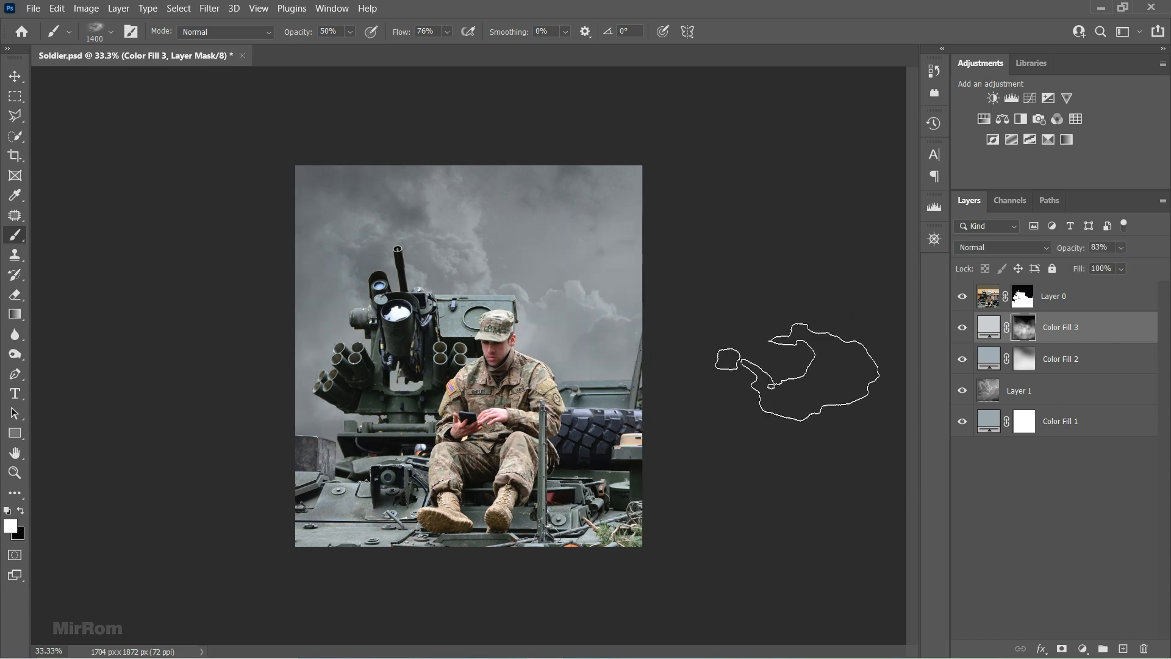
Select the soldier and vehicle layer (Layer 0) and save the document
key("v")
key("alt+bracketright")
key("ctrl+plus")
key("ctrl+minus")
key("ctrl+s")
Clip a Levels adjustment to Layer 0, set its white output level to 233, and compare before and after
left_click(1012, 98)
left_click(741, 512)
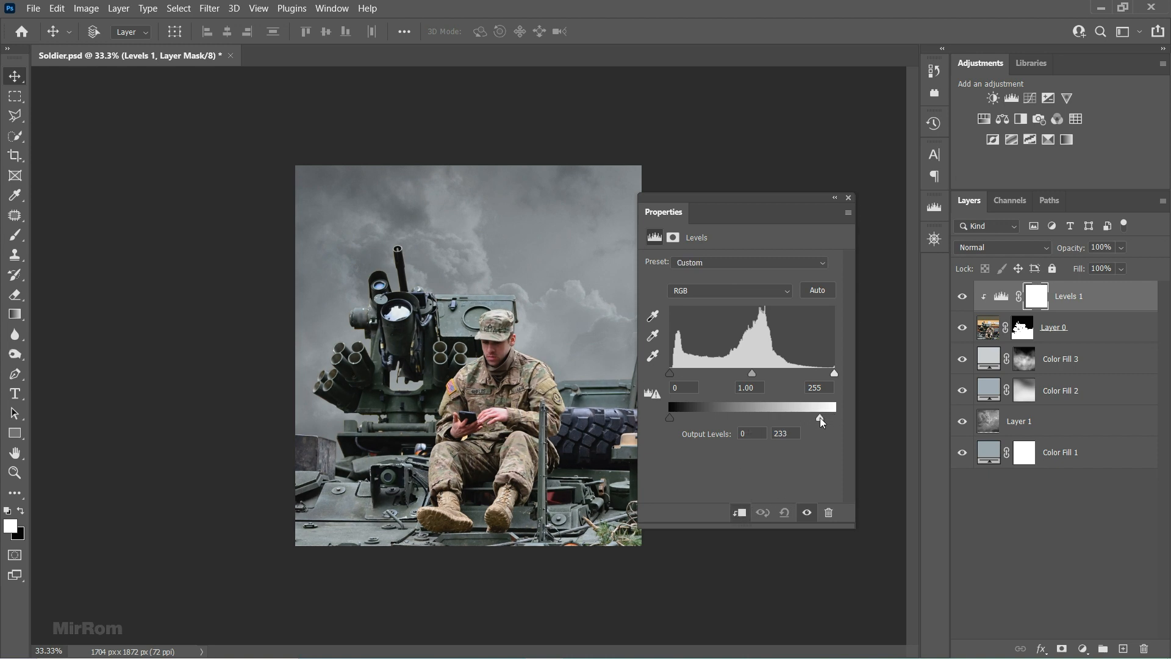
left_click(808, 513)
left_click(808, 513)
left_click(849, 199)
left_click(1001, 296)
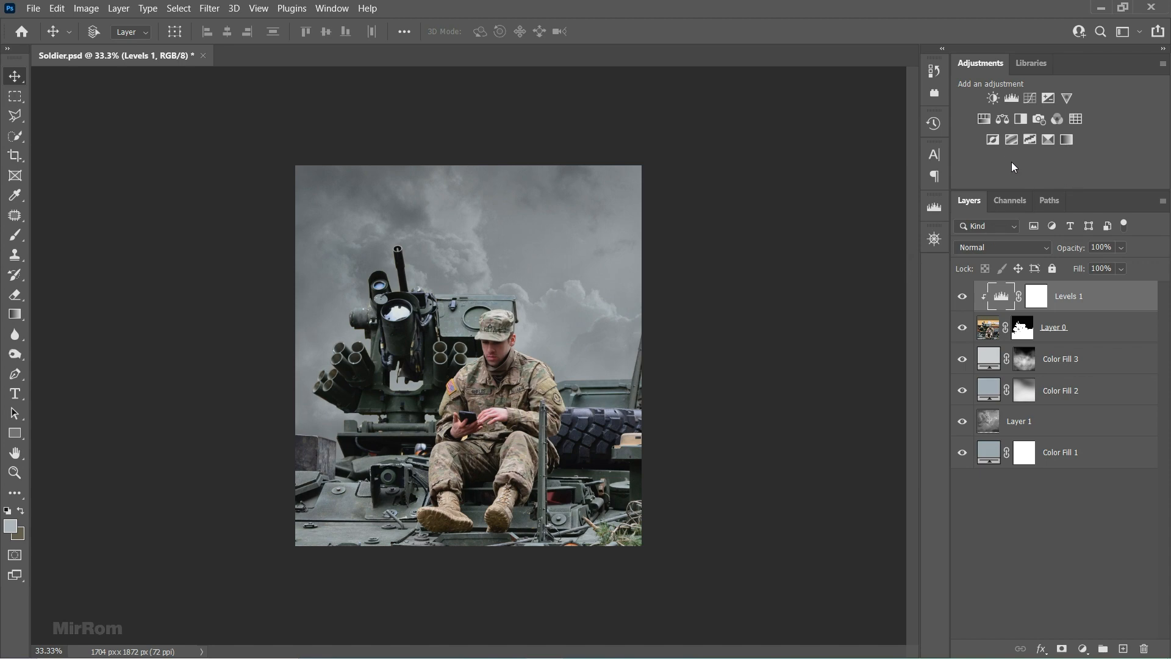
Add a Solid Color fill layer above Levels 1 and hide it
left_click(1085, 650)
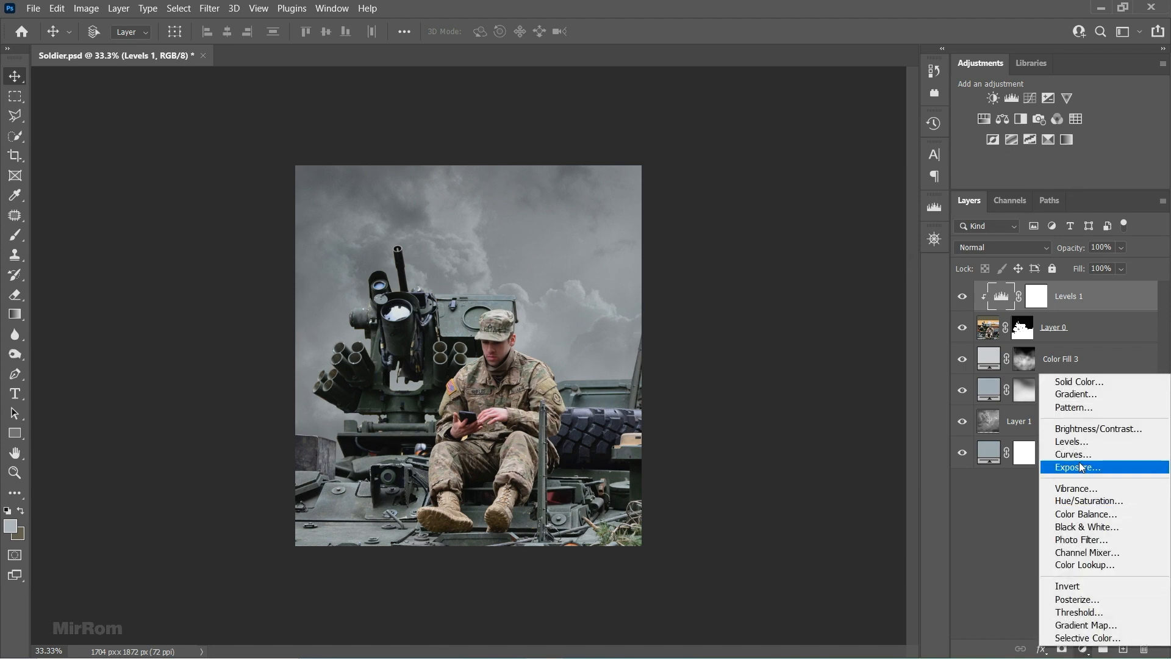
left_click(1077, 382)
left_click(1102, 175)
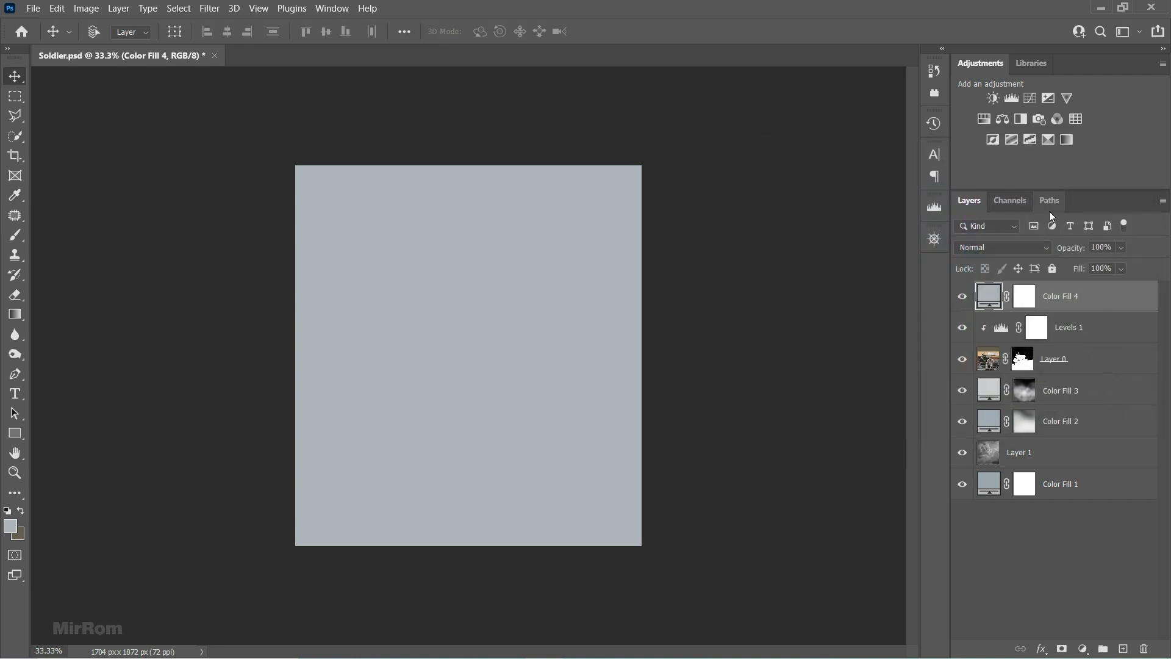
left_click(963, 297)
Recolor Color Fill 4 with a dark gray-green sampled from the vehicle, show it clipped to Layer 0, and select its mask
double_click(989, 297)
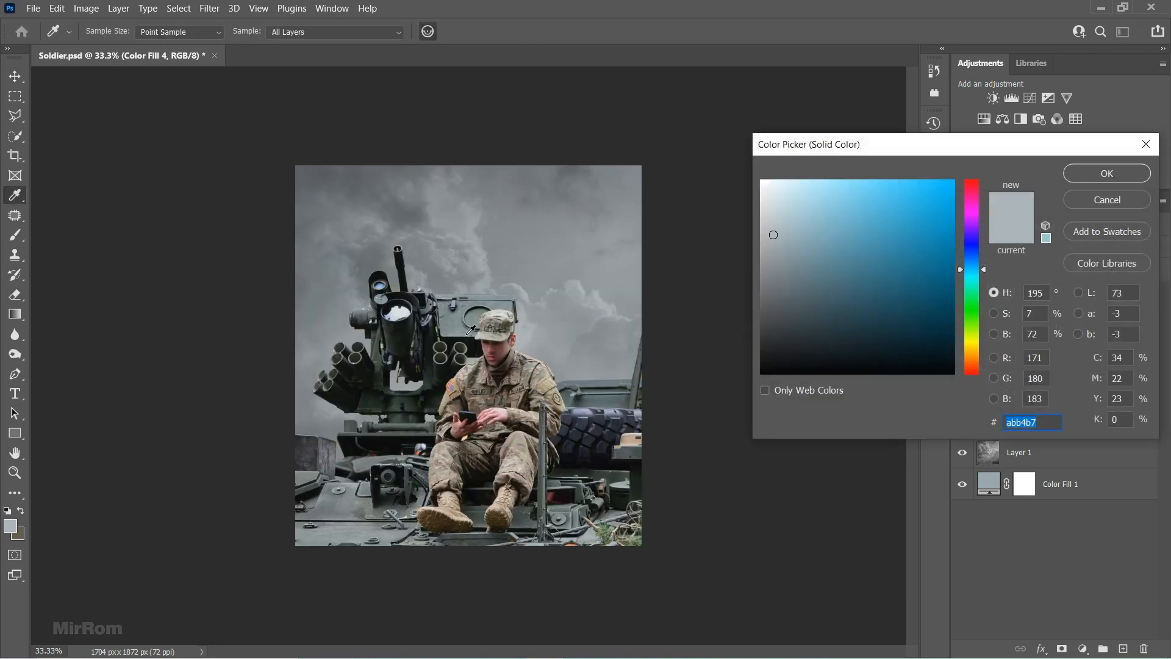
left_click(456, 307)
left_click_drag(457, 307, 400, 418)
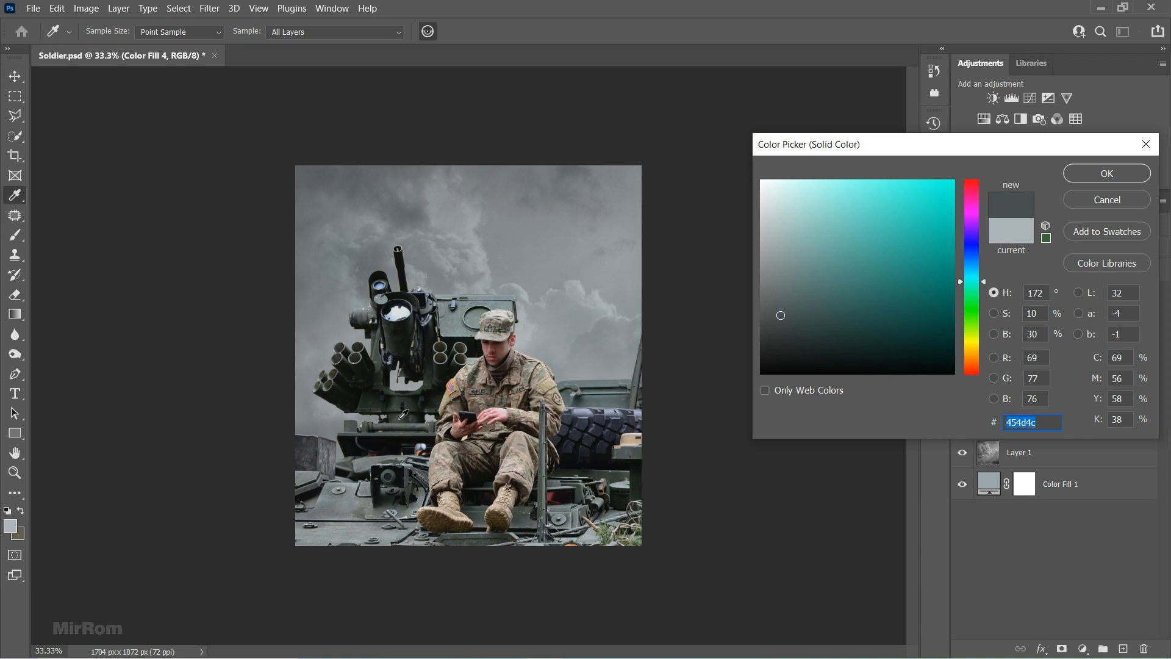
left_click(1105, 175)
left_click(1036, 305)
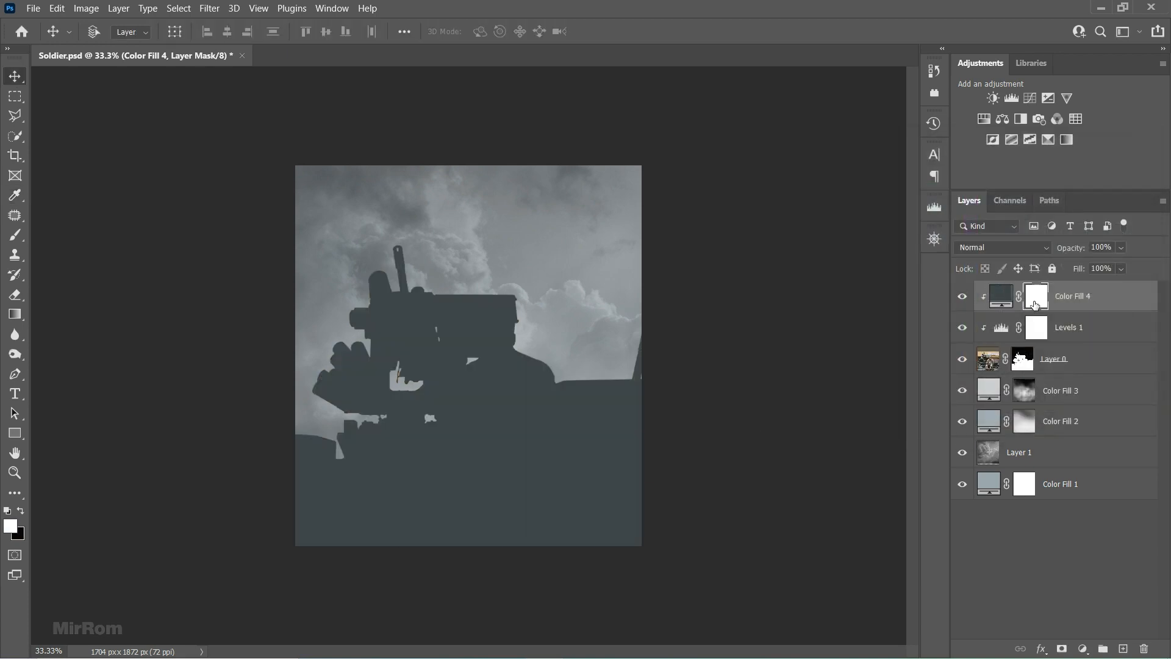
Invert the Color Fill 4 mask to black and set the layer's blend mode to Multiply
key("ctrl+i")
left_click(1024, 248)
left_click(988, 305)
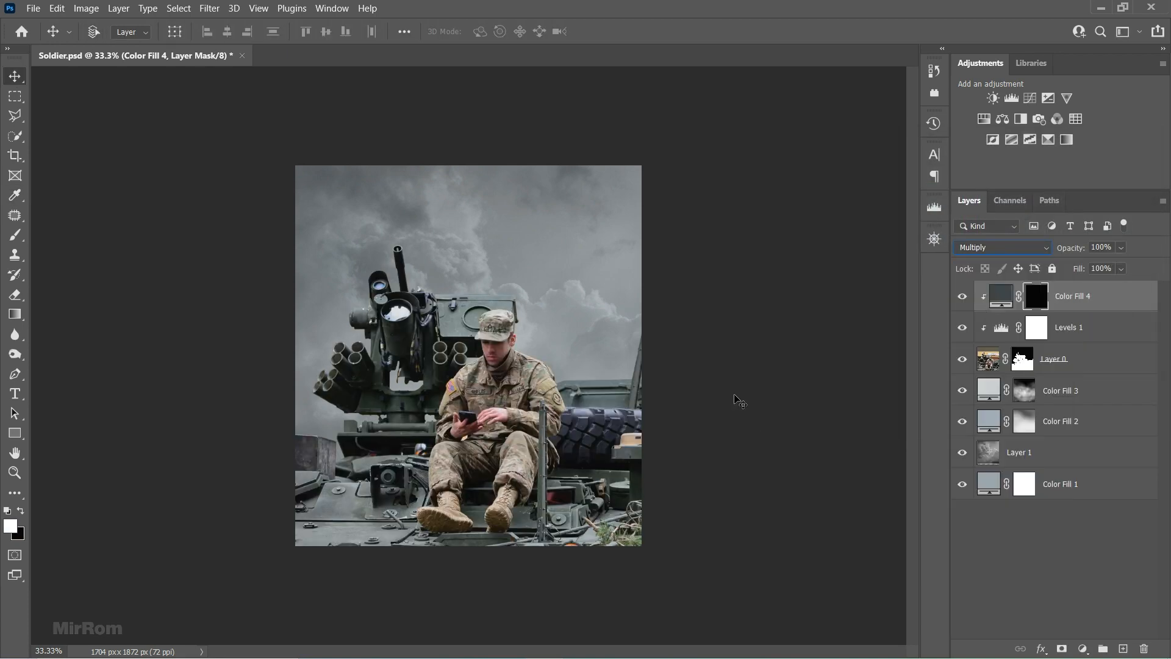
Activate the Brush tool with a soft round tip at 1400 px, and undo the test dab on the Color Fill 4 mask
key("ctrl+plus")
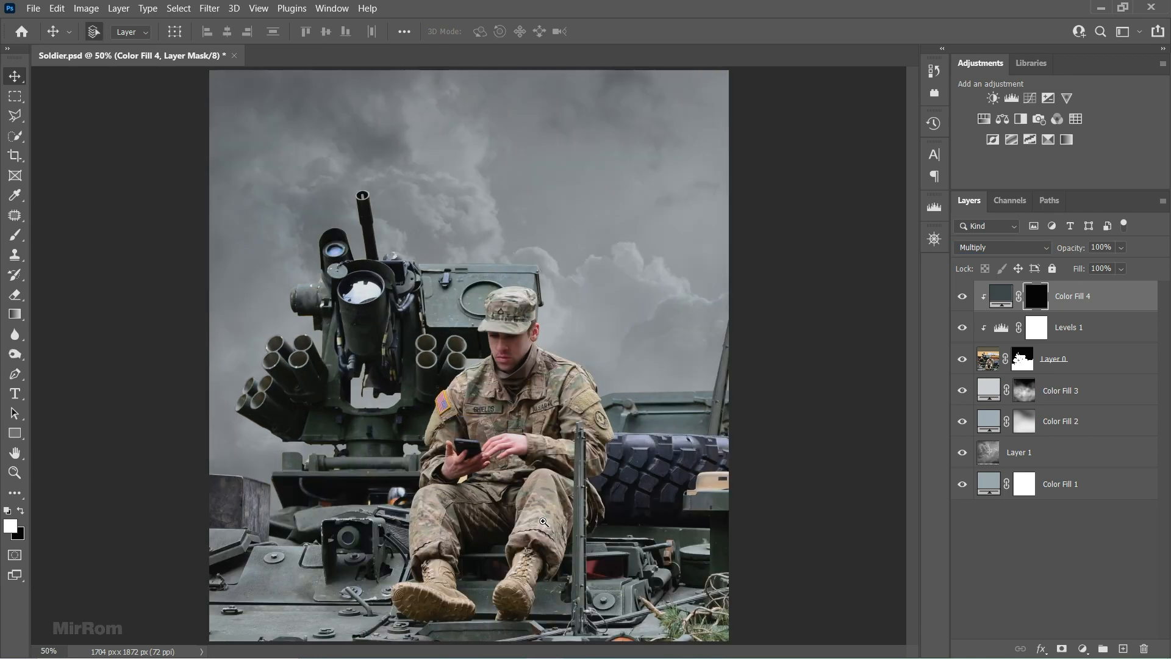
key("ctrl+plus")
left_click(16, 235)
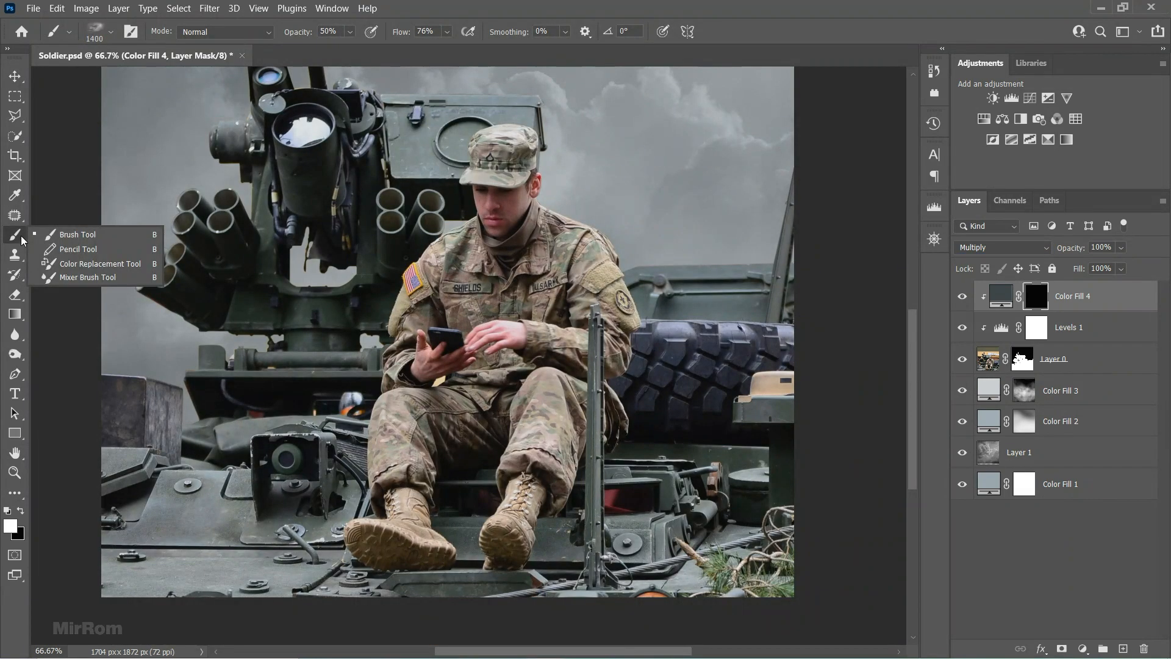
left_click(59, 238)
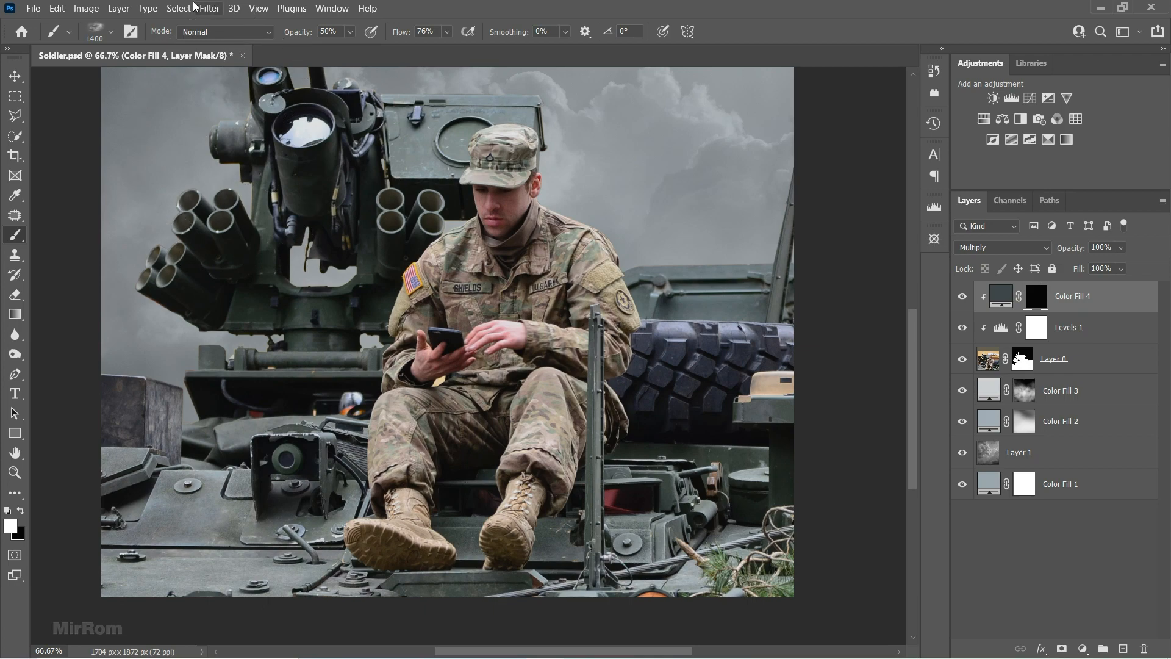
left_click(130, 31)
left_click(703, 173)
left_click(631, 253)
left_click(671, 305)
left_click(885, 158)
left_click(509, 433)
key("ctrl+z")
Add a clipped Vibrance adjustment above Levels 1 with vibrance -32 and saturation -12
key("ctrl+minus")
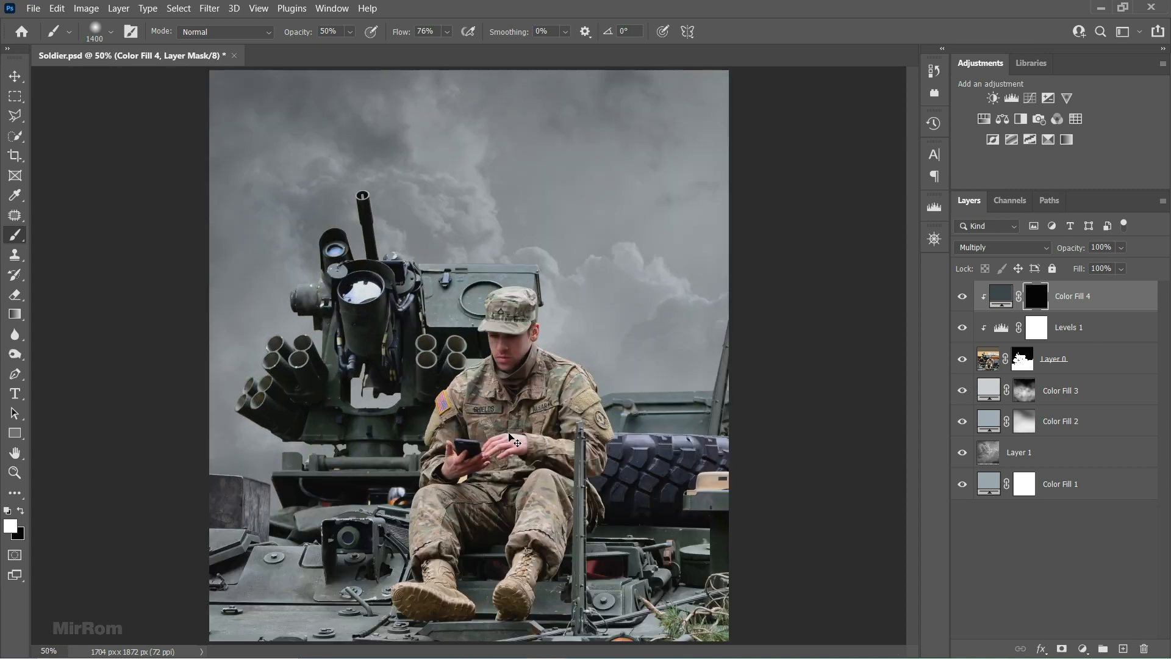
key("ctrl+minus")
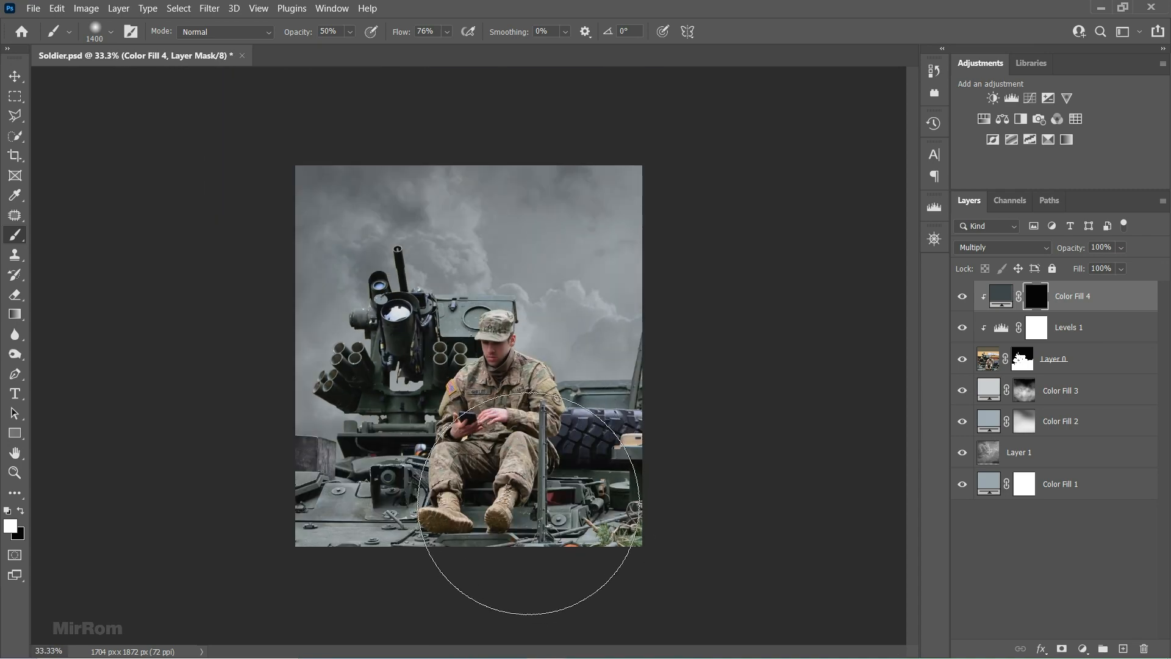
key("v")
left_click(1098, 329)
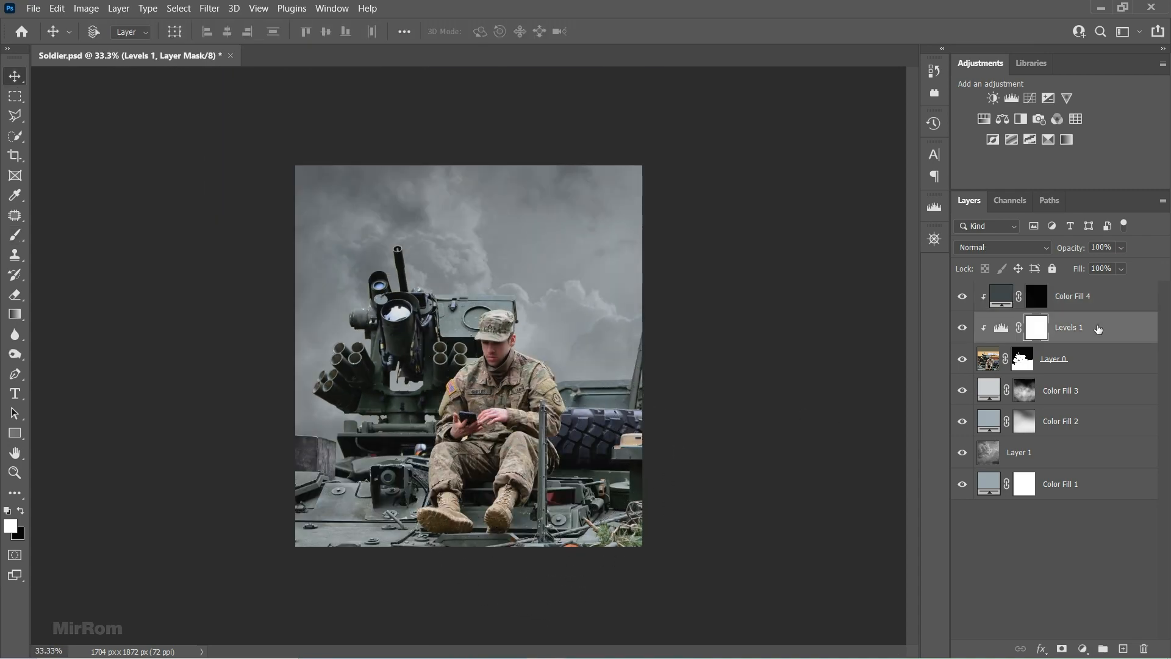
left_click(1067, 98)
left_click_drag(740, 274, 733, 311)
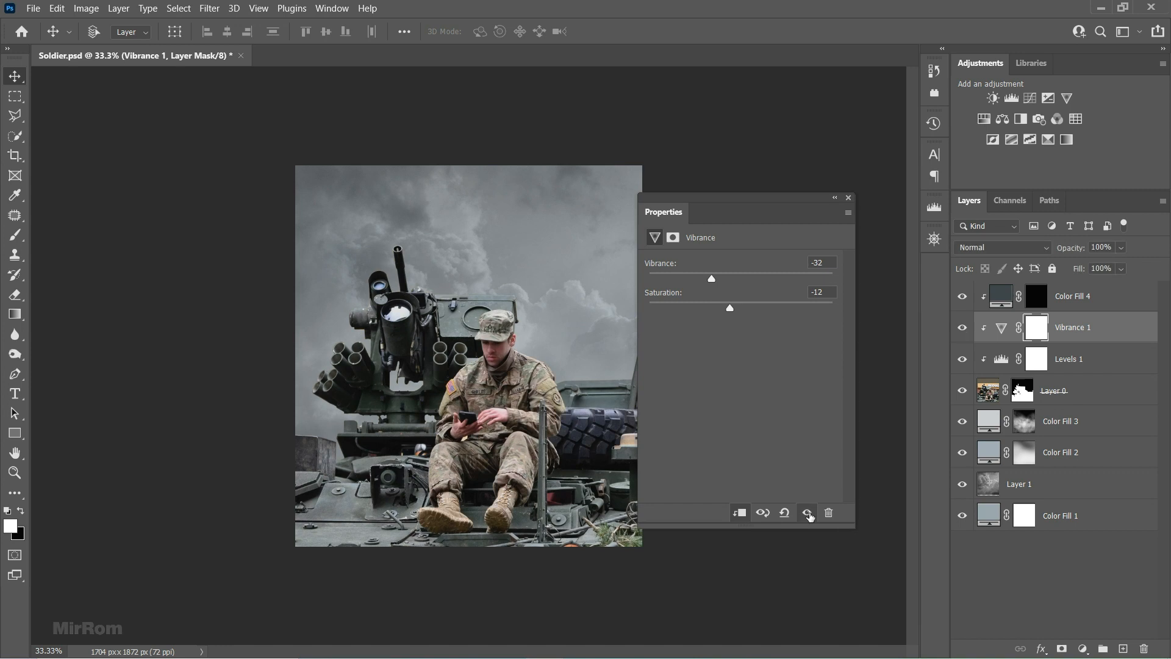
left_click(848, 198)
Paint white on the Color Fill 4 mask with the large soft brush to darken the vehicle hull and soldier's legs
key("alt+bracketright")
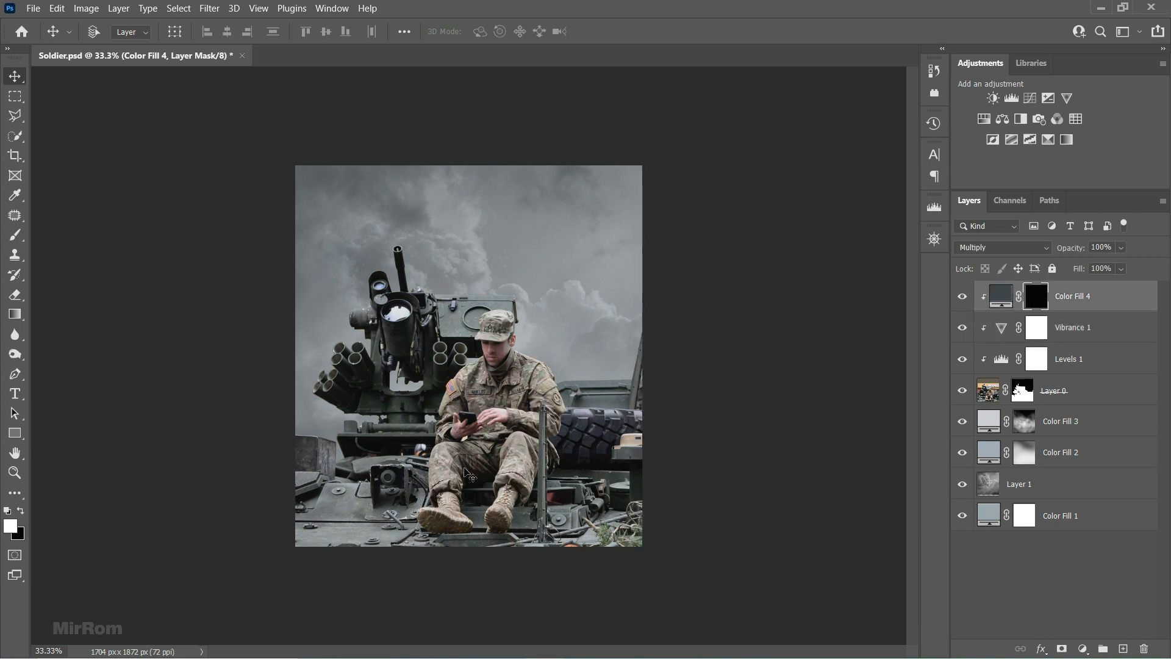
key("b")
mouse_move(496, 511)
left_mouse_down()
mouse_move(627, 497)
mouse_move(435, 528)
mouse_move(311, 496)
left_mouse_up()
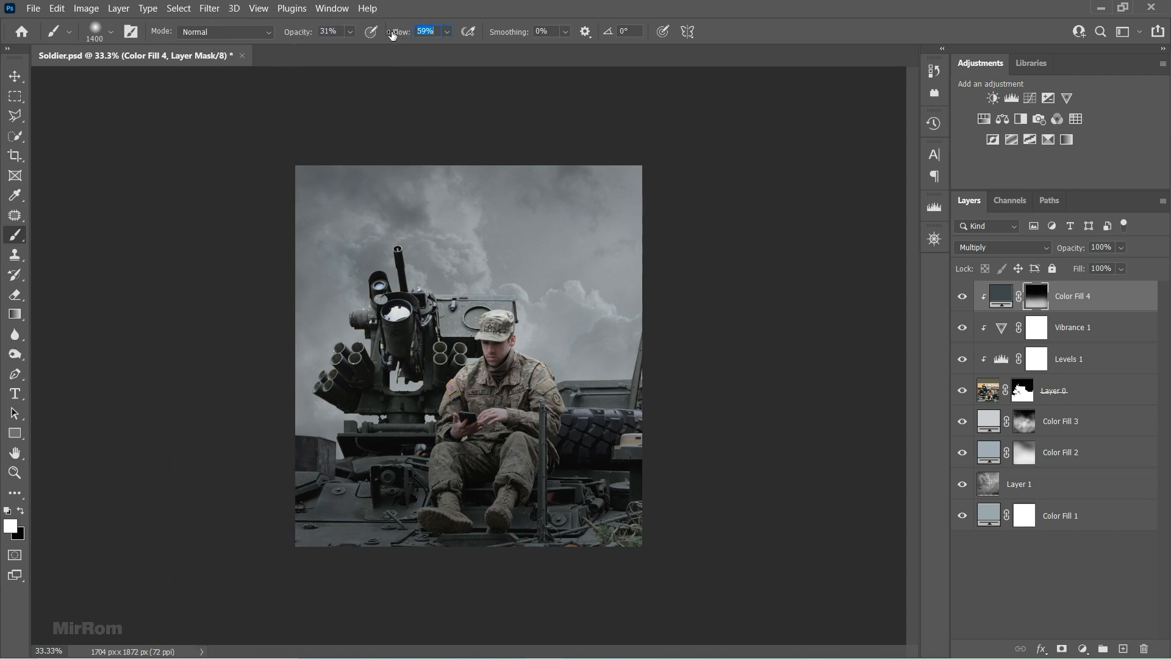
Set the brush to 26% opacity, 50% flow and a size of 90 px for detail work on the soldier's face
left_click_drag(452, 48, 452, 49)
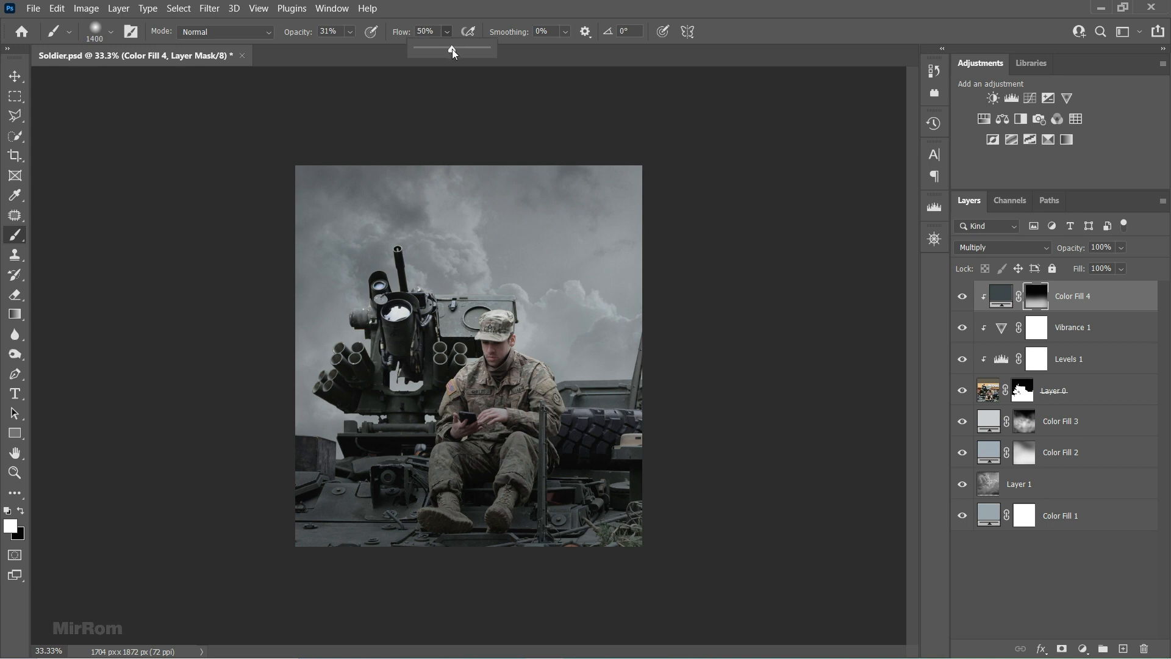
left_click(351, 32)
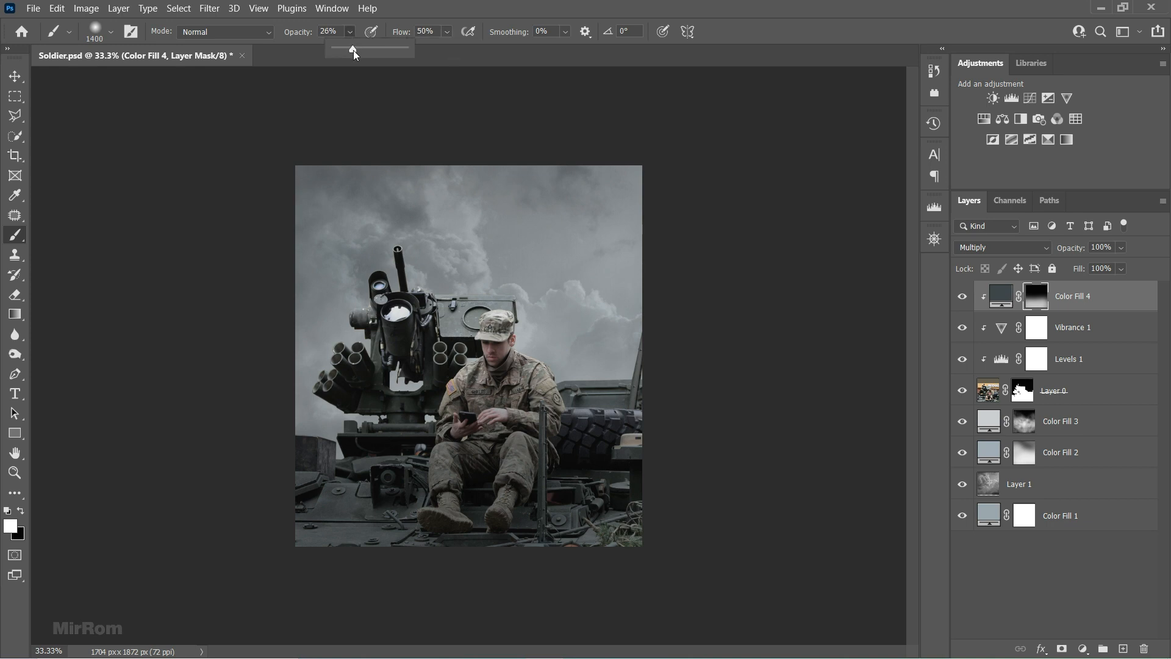
key("ctrl+plus")
key("bracketleft")
key("bracketleft")
key("bracketleft")
key("bracketleft")
key("bracketleft")
key("bracketleft")
key("bracketleft")
key("bracketleft")
key("bracketleft")
key("bracketleft")
key("bracketleft")
key("bracketleft")
key("bracketleft")
key("bracketleft")
key("bracketleft")
key("bracketleft")
key("ctrl+plus")
key("ctrl+plus")
key("bracketleft")
key("ctrl+plus")
key("bracketleft")
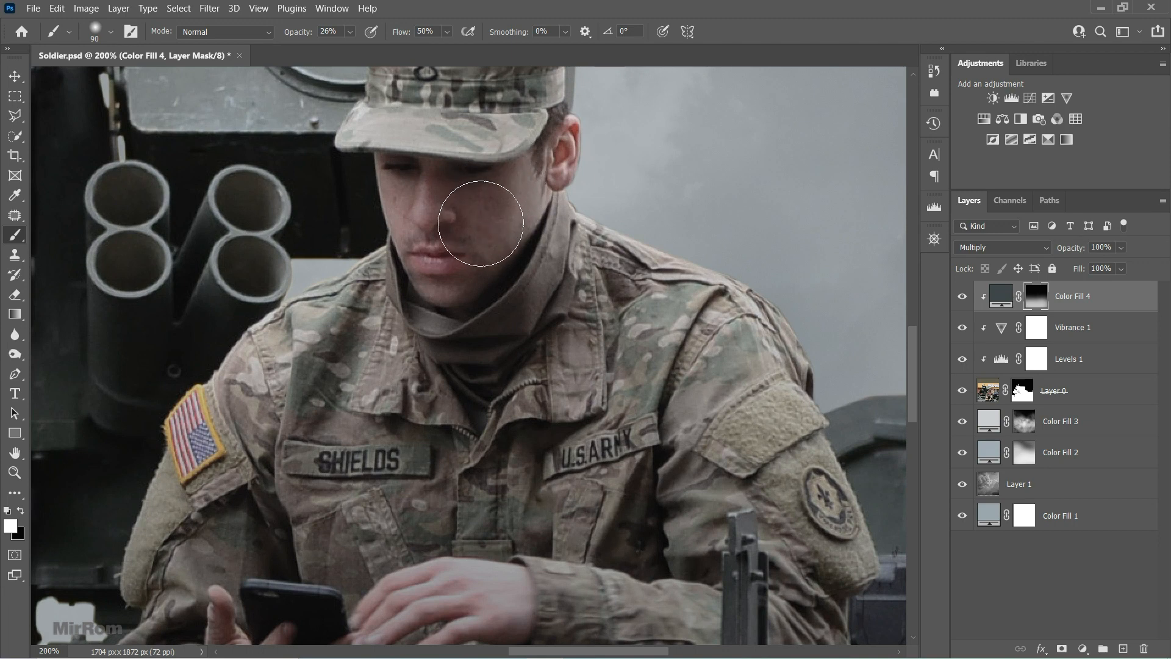
Paint soft shading onto the soldier's face beneath the cap on the Color Fill 4 mask
key("bracketleft")
key("bracketleft")
key("bracketleft")
key("bracketleft")
key("bracketleft")
key("bracketleft")
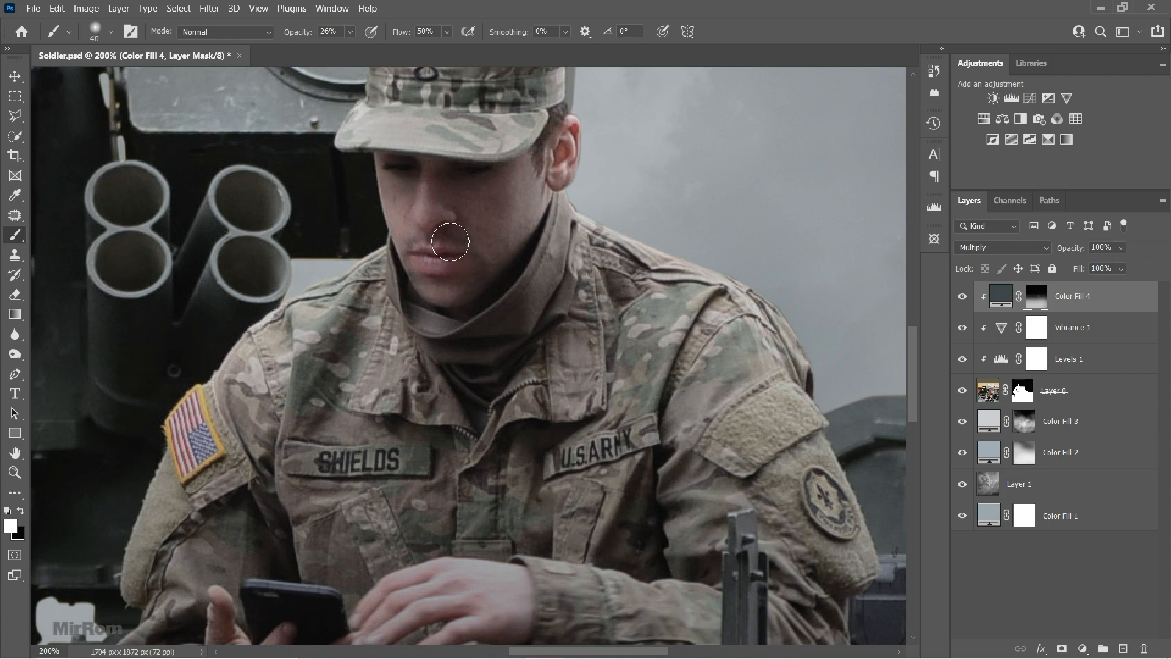
scroll(537, 210, "up", 4)
key("bracketright")
key("bracketright")
key("bracketright")
key("bracketright")
key("bracketright")
key("bracketright")
key("bracketright")
key("bracketright")
mouse_move(526, 171)
left_mouse_down()
mouse_move(470, 172)
mouse_move(410, 220)
left_mouse_up()
Enlarge the brush to about 100 px and shade the soldier's neck scarf and collar on the mask
scroll(566, 287, "down", 6)
key("bracketright")
key("bracketright")
key("bracketright")
key("bracketright")
key("bracketright")
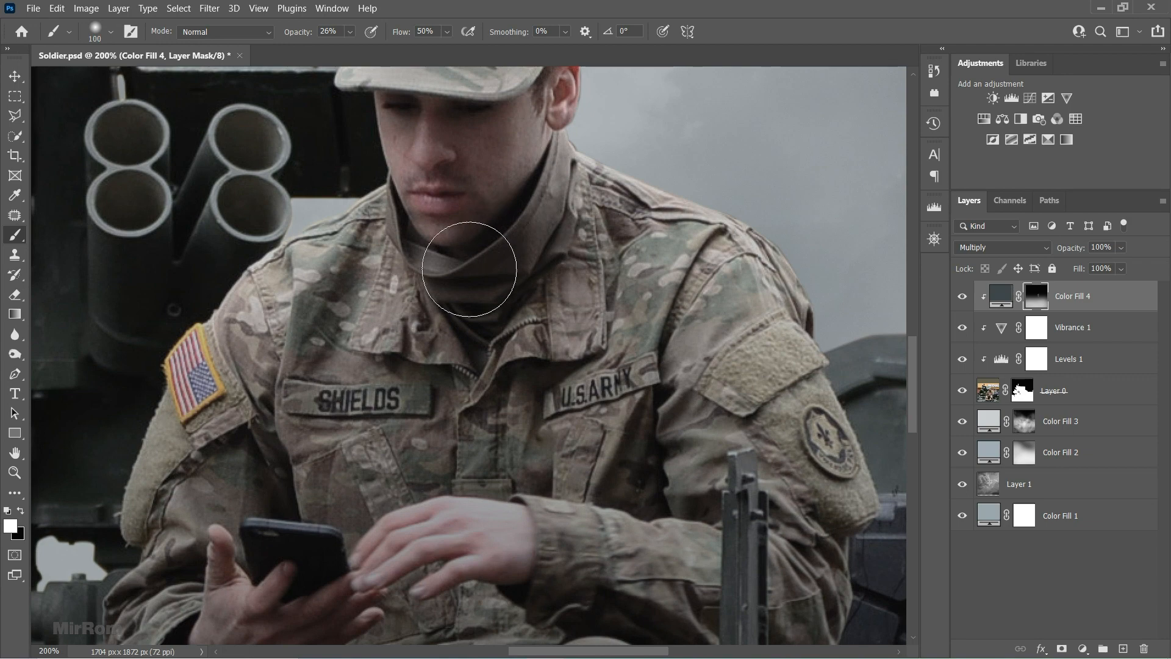
key("bracketright")
Reduce the brush to about 40 px and shade the soldier's jacket and sleeves around the phone
scroll(397, 390, "down", 3)
key("bracketleft")
key("bracketleft")
key("bracketleft")
key("bracketleft")
key("bracketleft")
key("bracketleft")
key("bracketleft")
key("bracketleft")
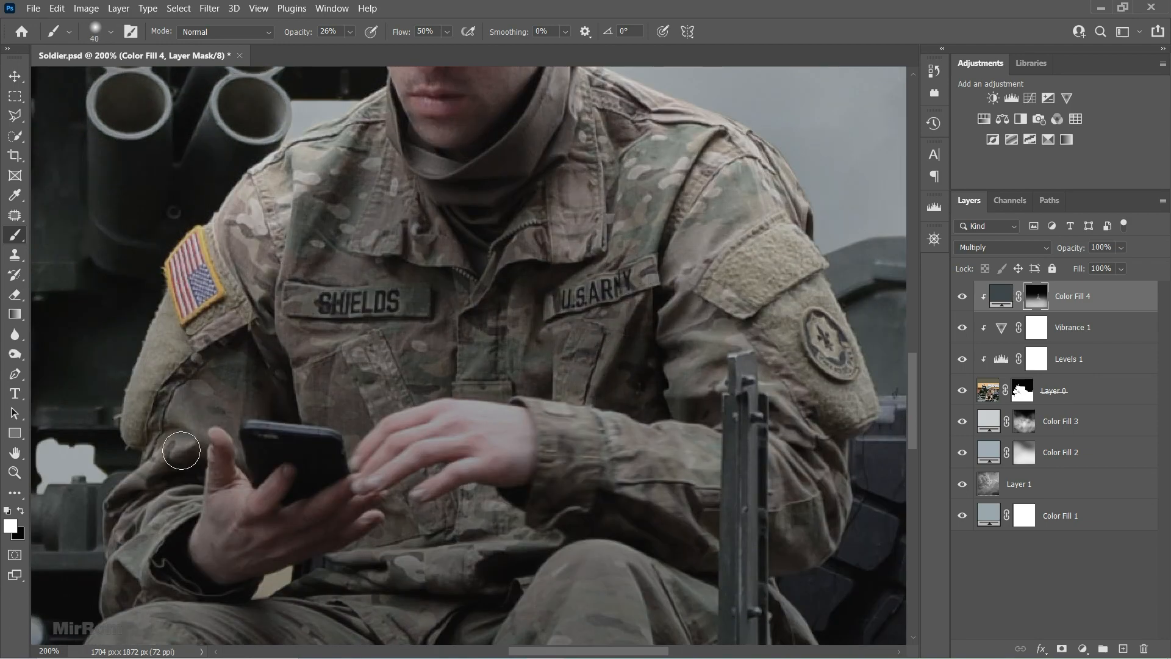
Deepen the shadows around the soldier's hands and fingers with a fine 10 to 15 px brush
scroll(181, 451, "down", 5)
key("bracketleft")
key("bracketleft")
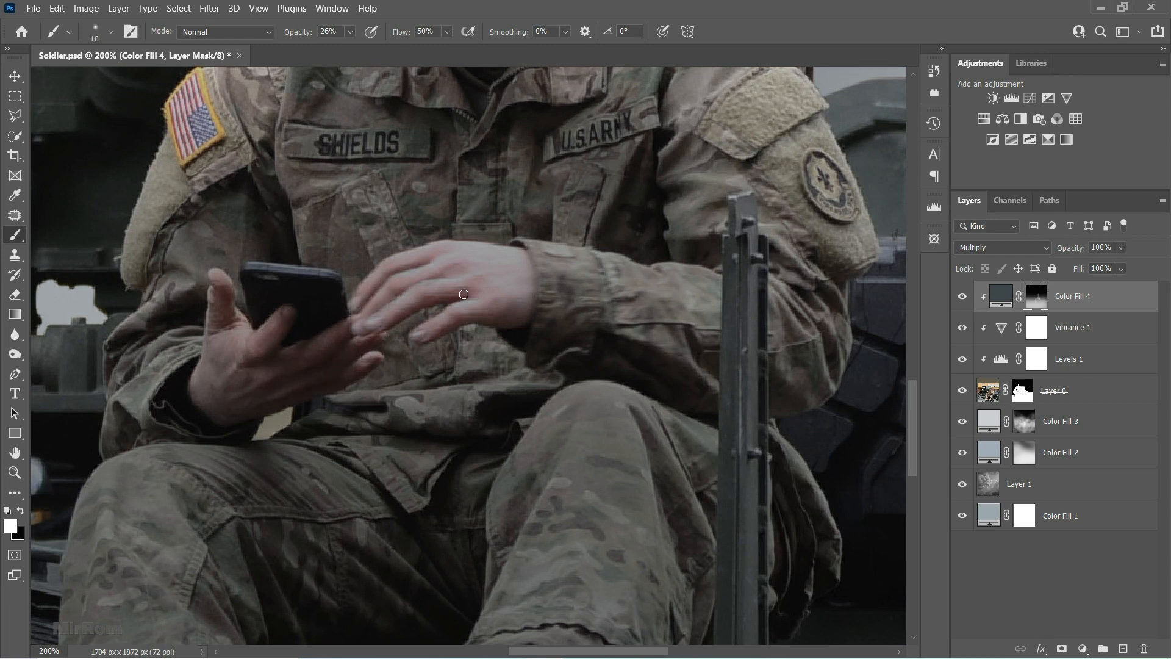
key("bracketleft")
key("bracketleft")
key("bracketleft")
key("bracketleft")
key("bracketleft")
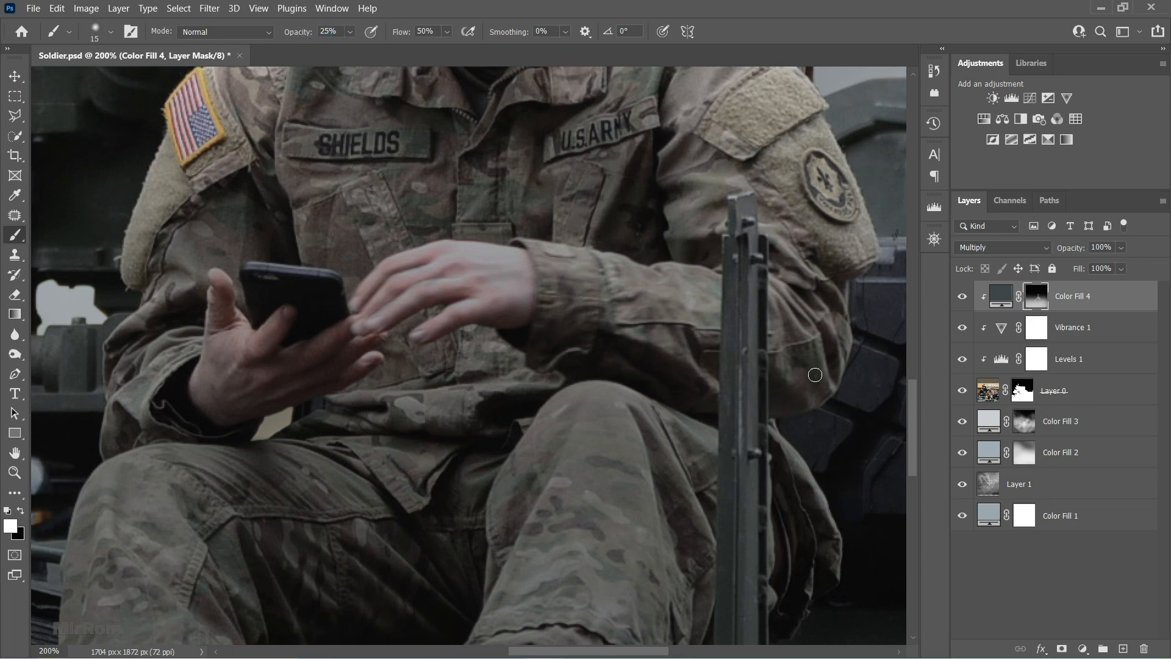
Darken the soldier's lap and lower jacket with a soft 80 px brush at 25% opacity
scroll(726, 293, "down", 5)
key("bracketright")
key("bracketright")
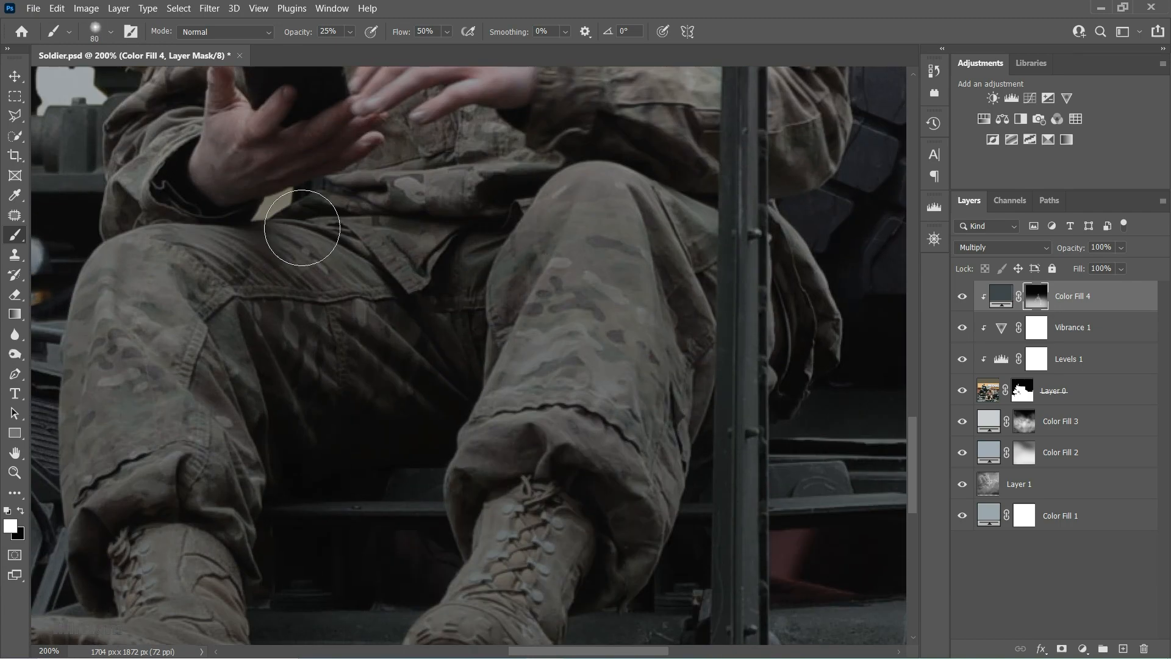
key("bracketleft")
key("bracketleft")
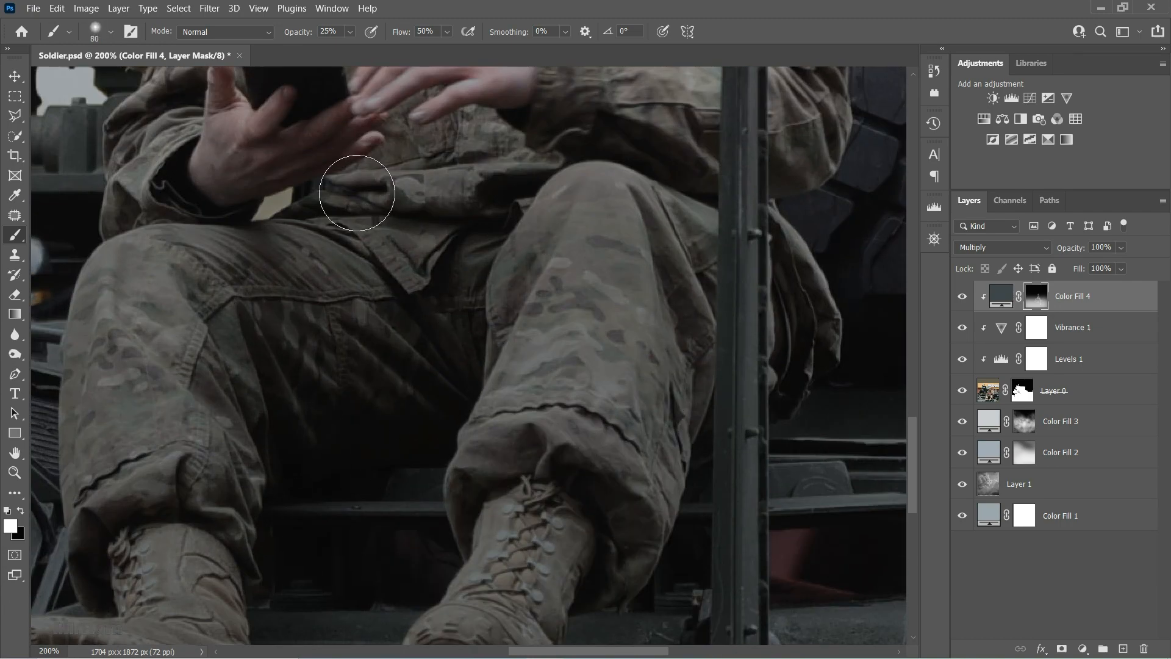
Shade the trouser cuffs and boot soles on the Color Fill 4 mask with a brush of about 45 px
scroll(340, 449, "down", 4)
scroll(437, 510, "down", 4)
key("bracketright")
key("bracketright")
key("bracketright")
key("bracketright")
key("bracketright")
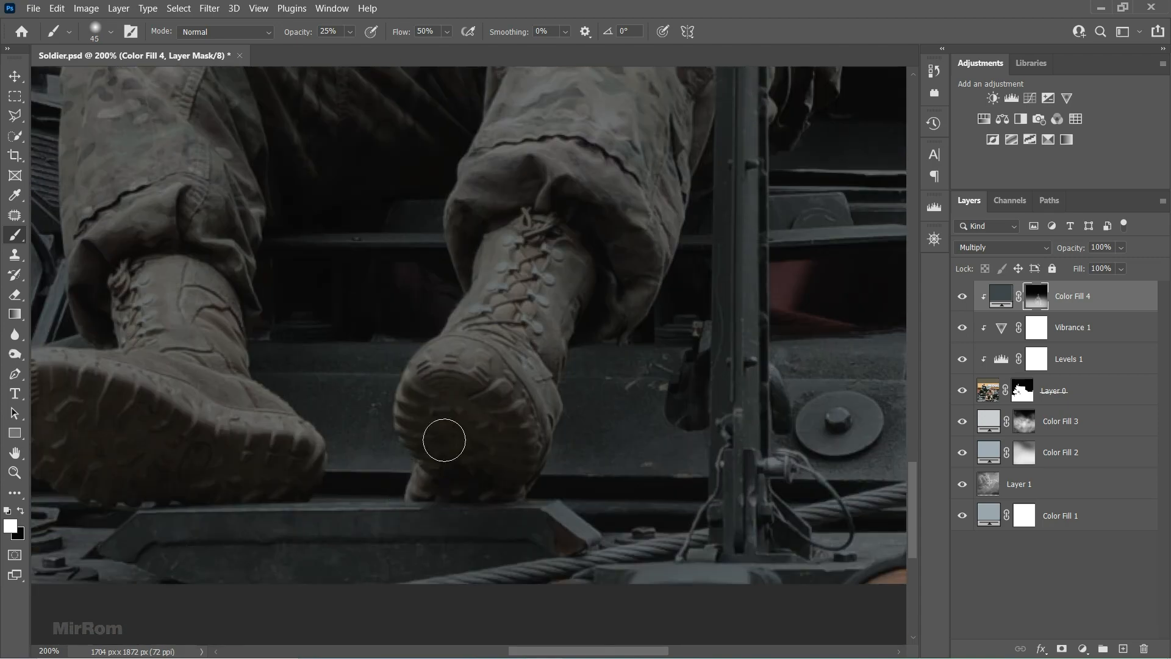
Paint contact shadow around the raised boot and the hull beneath it with a brush of up to 70 px
scroll(488, 549, "left", 8)
key("bracketleft")
key("bracketleft")
key("bracketleft")
key("bracketleft")
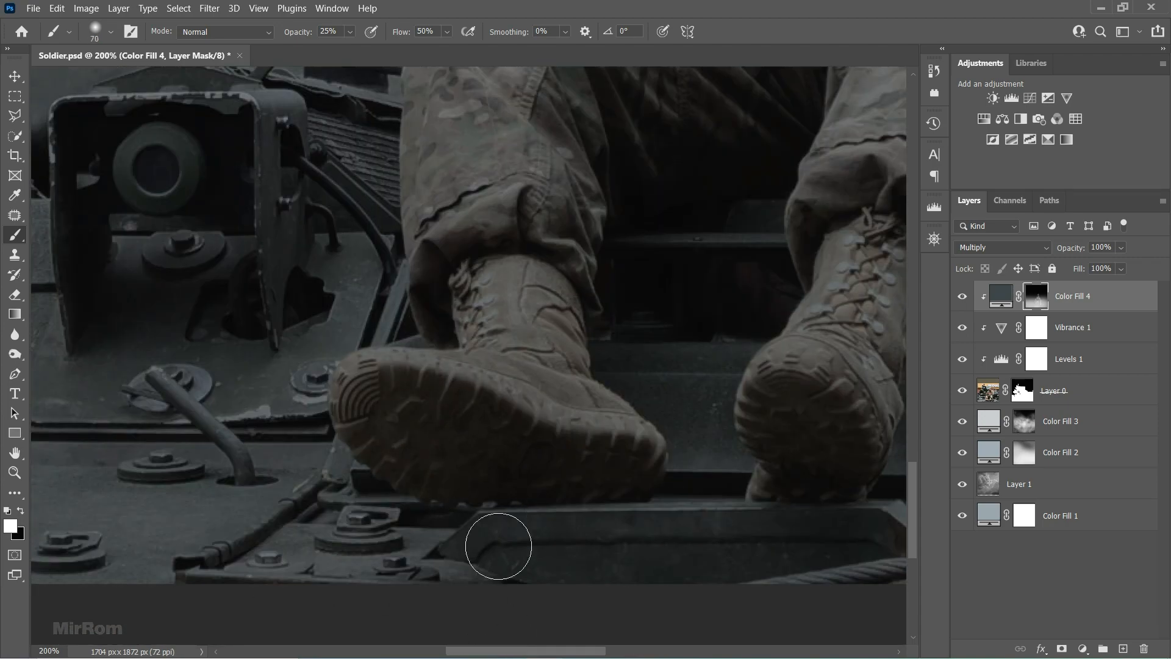
key("bracketright")
key("bracketright")
key("bracketright")
key("bracketright")
Darken the vehicle parts behind and beside the soldier's legs with a 100 px brush
key("ctrl+minus")
key("ctrl+minus")
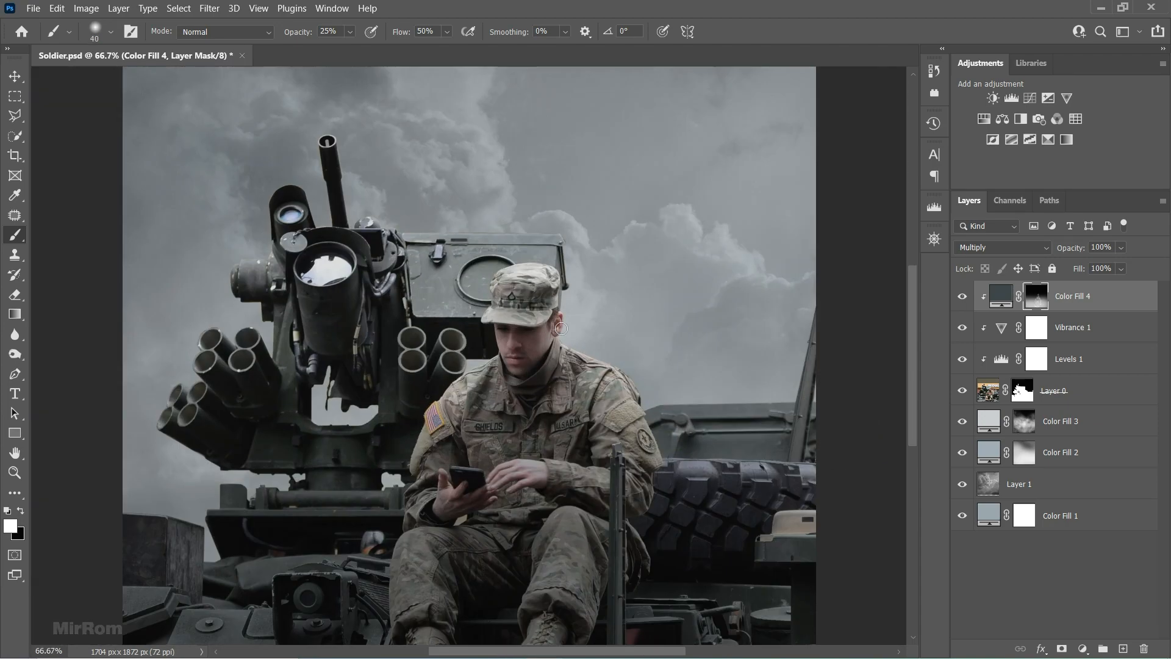
scroll(677, 388, "down", 6)
scroll(677, 388, "up", 1)
key("bracketright")
key("bracketright")
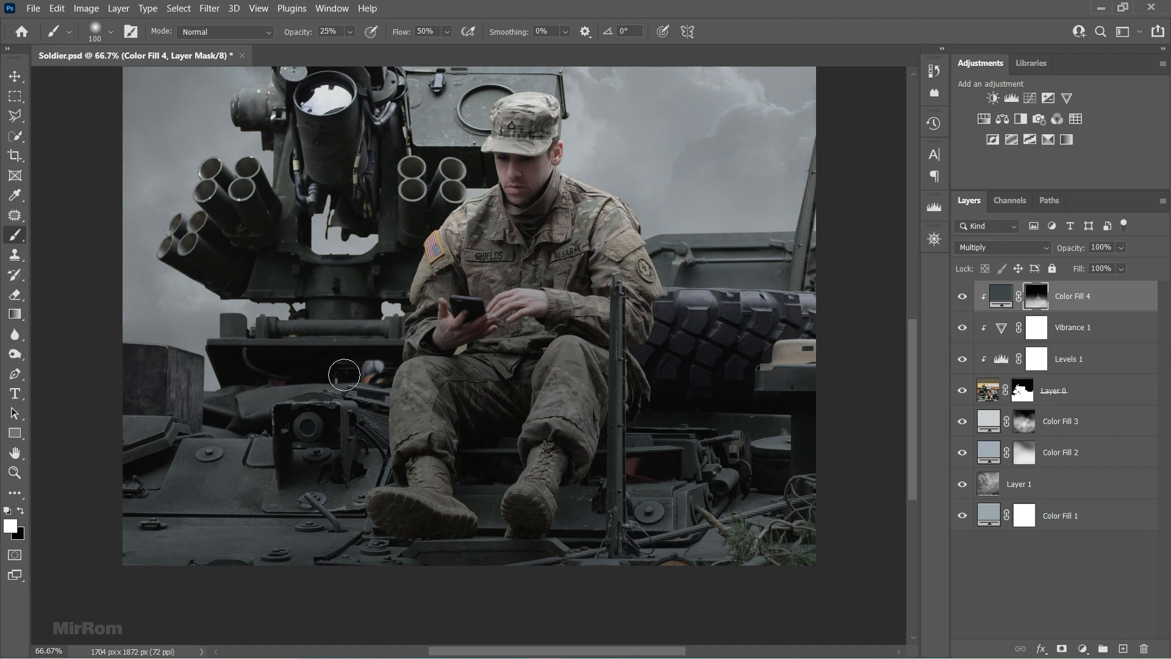
Paint fine shadows along the hull below the boots with a 15 px brush
scroll(209, 414, "up", 1)
key("bracketleft")
key("bracketleft")
key("bracketleft")
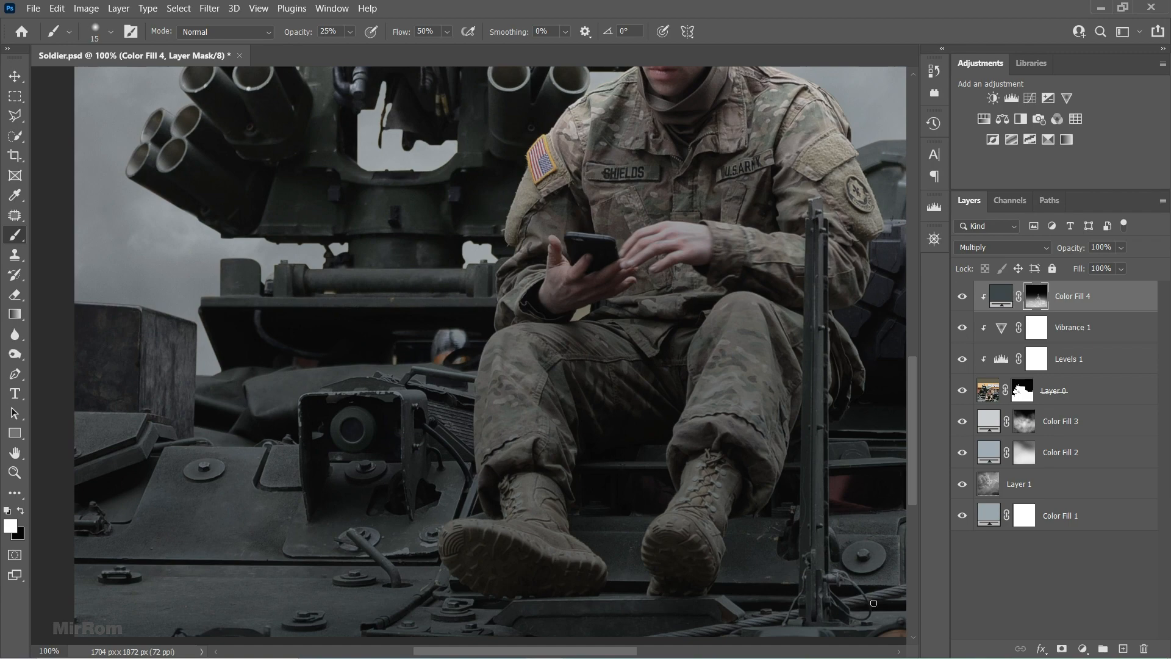
left_click_drag(873, 603, 645, 601)
scroll(470, 445, "down", 2)
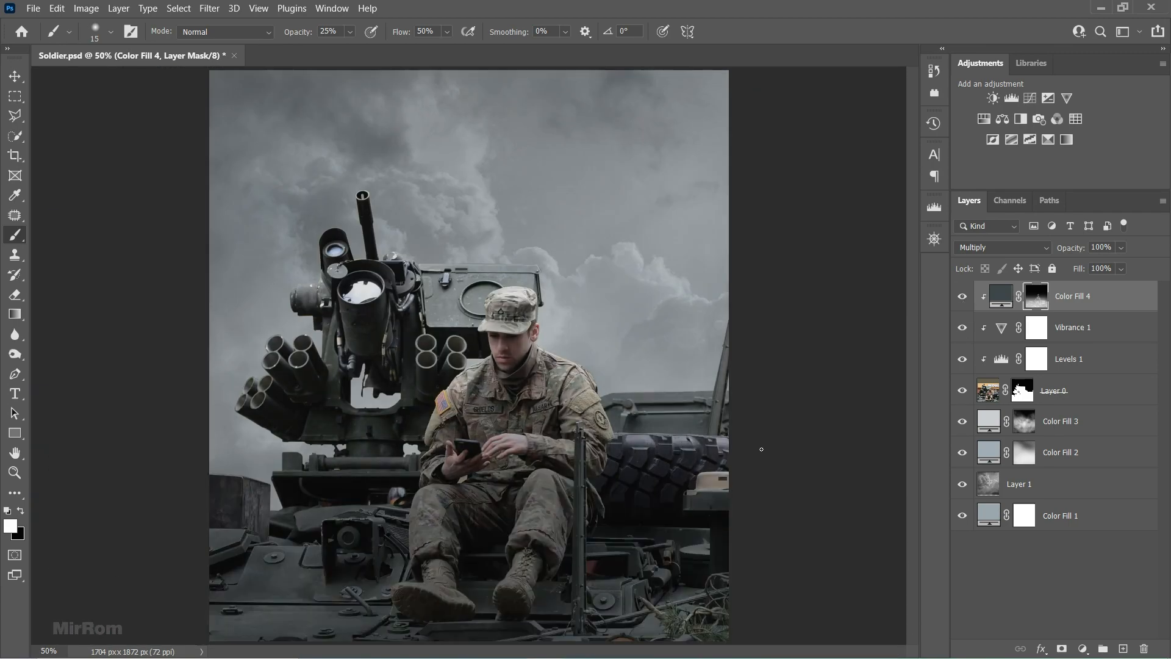
Shade the launcher tubes, turret optics and soldier's cap on the mask with a 25 to 45 px brush
scroll(333, 467, "up", 2)
key("bracketright")
key("bracketright")
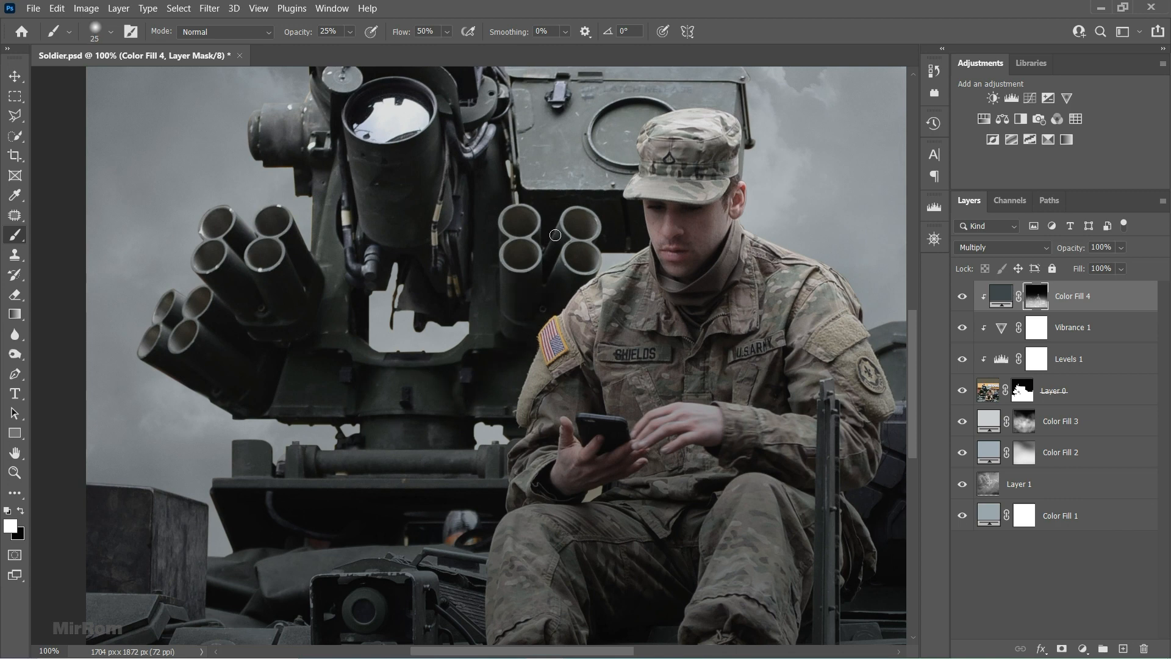
key("bracketleft")
key("bracketleft")
key("bracketleft")
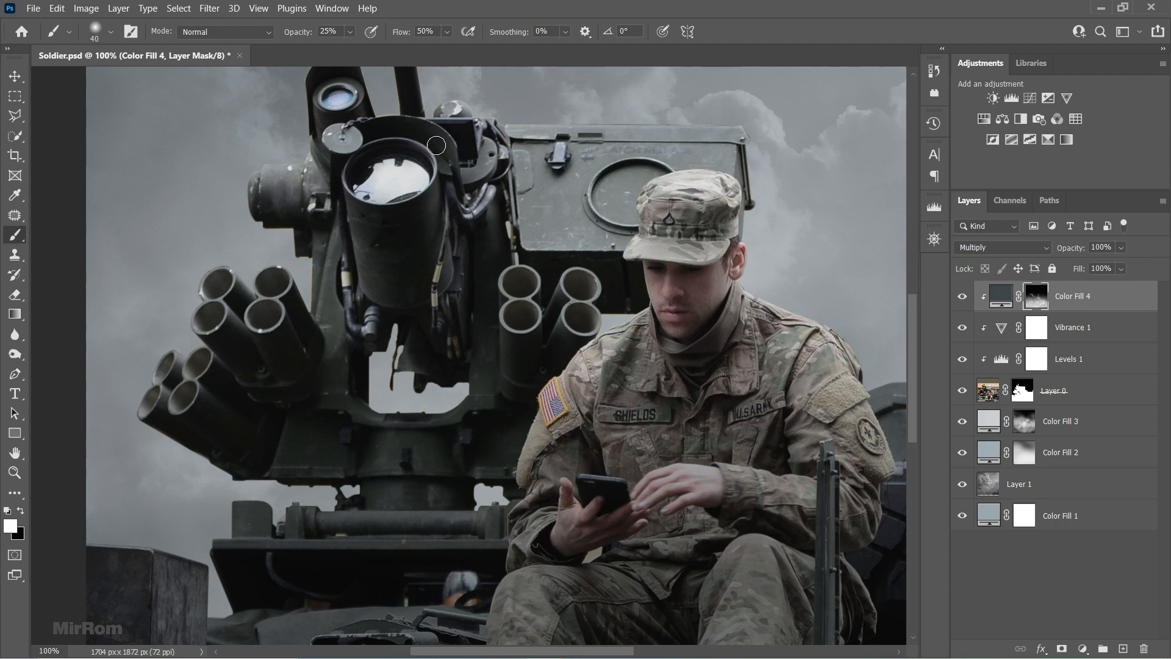
scroll(338, 179, "up", 5)
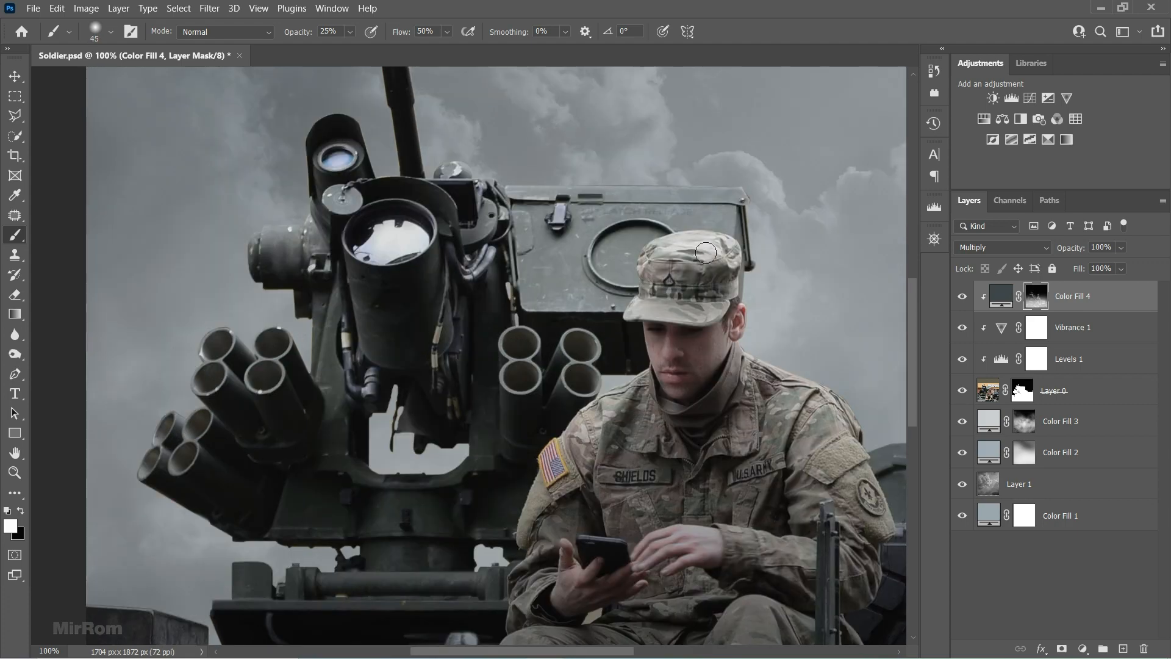
Make a quick selection of the soldier's cap on Layer 0
left_click(15, 135)
left_click(989, 391)
mouse_move(674, 247)
left_mouse_down()
mouse_move(642, 262)
mouse_move(646, 275)
mouse_move(692, 275)
mouse_move(690, 293)
mouse_move(636, 305)
left_mouse_up()
key("ctrl+z")
scroll(649, 300, "up", 2)
scroll(640, 225, "up", 2)
Subtract the round vehicle hatch beside the cap from the selection with the Polygonal Lasso
left_click(15, 116)
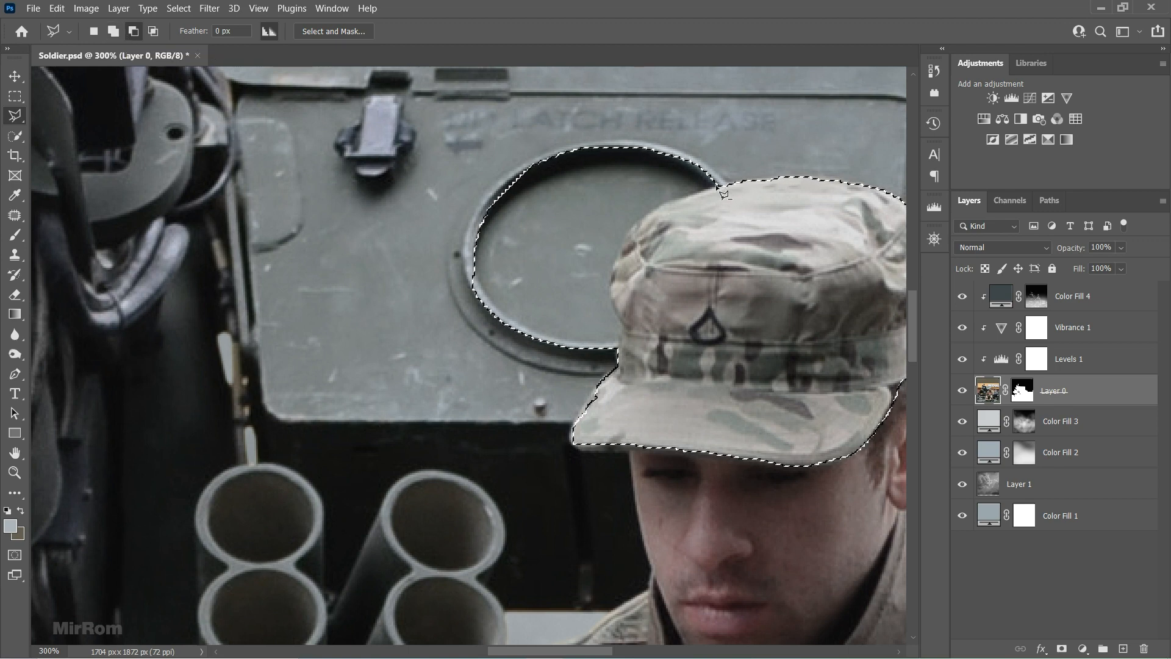
left_click(641, 218)
left_click(609, 293)
left_click(622, 333)
left_click(617, 353)
left_click(541, 366)
left_click(418, 281)
left_click(428, 204)
left_click(495, 147)
left_click(639, 127)
left_click(718, 188)
Add the missing edge of the cap's brim to the selection with the Polygonal Lasso
left_click(113, 31)
left_click(596, 389)
left_click(587, 403)
left_click(571, 427)
left_click(589, 427)
left_click(602, 415)
left_click(607, 399)
left_click(600, 389)
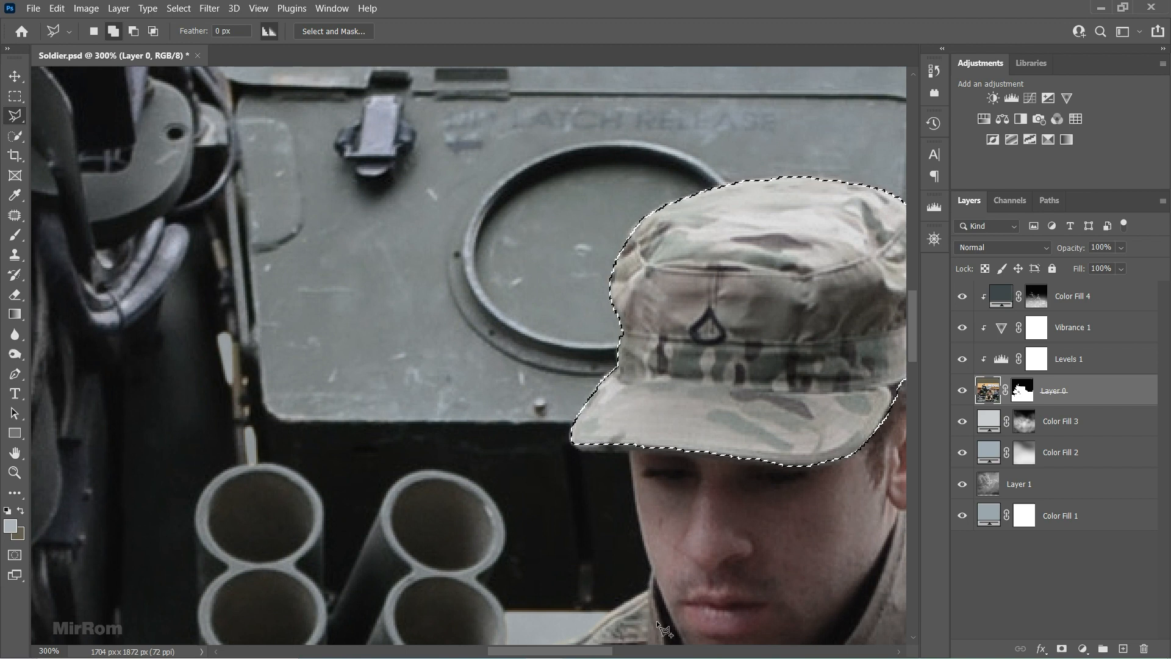
Save the finished cap selection as a new named channel in Soldier.psd
left_click_drag(593, 651, 617, 651)
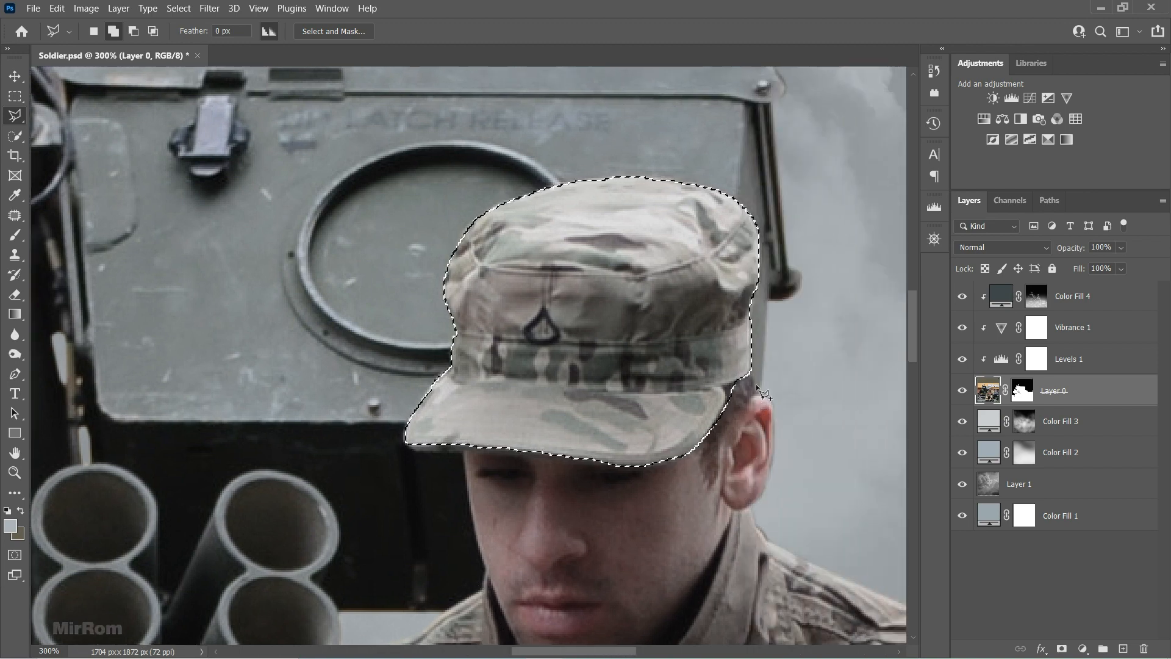
scroll(756, 383, "up", 2)
key("ctrl+minus")
key("ctrl+minus")
left_click(179, 8)
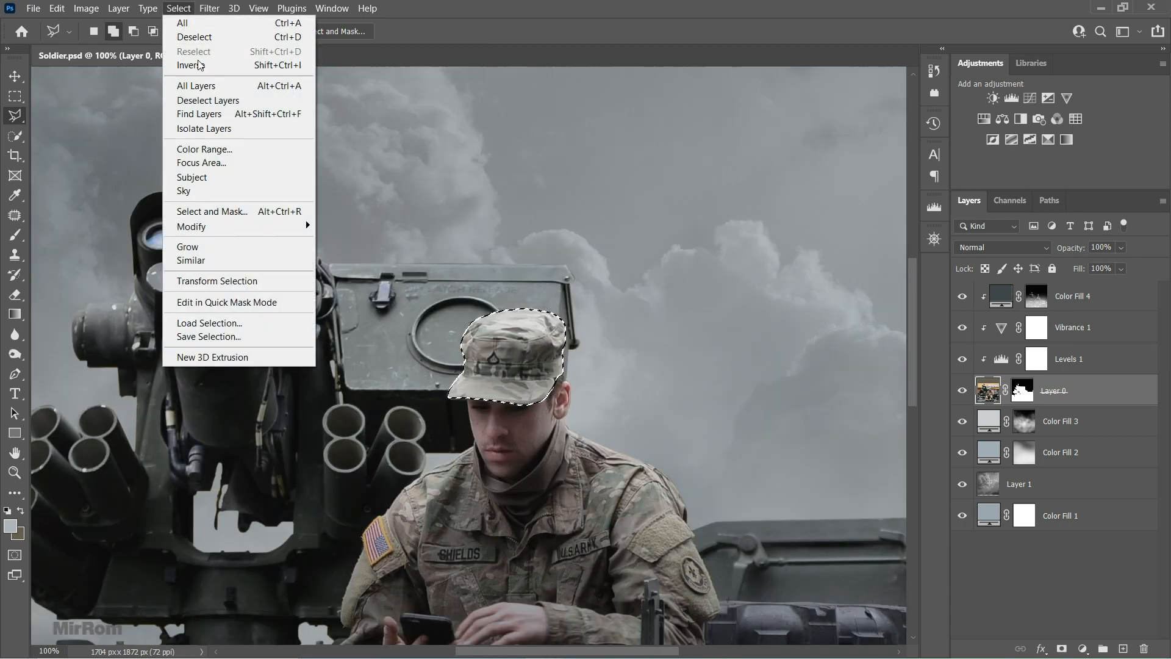
left_click(202, 339)
type("Sold")
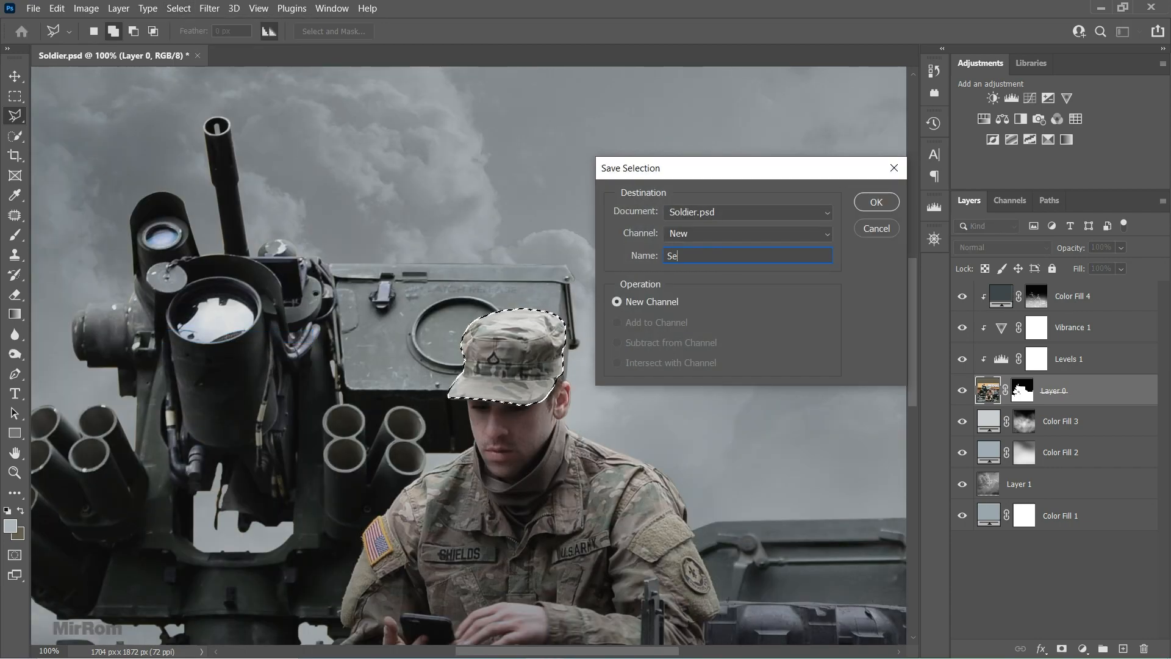
key("Return")
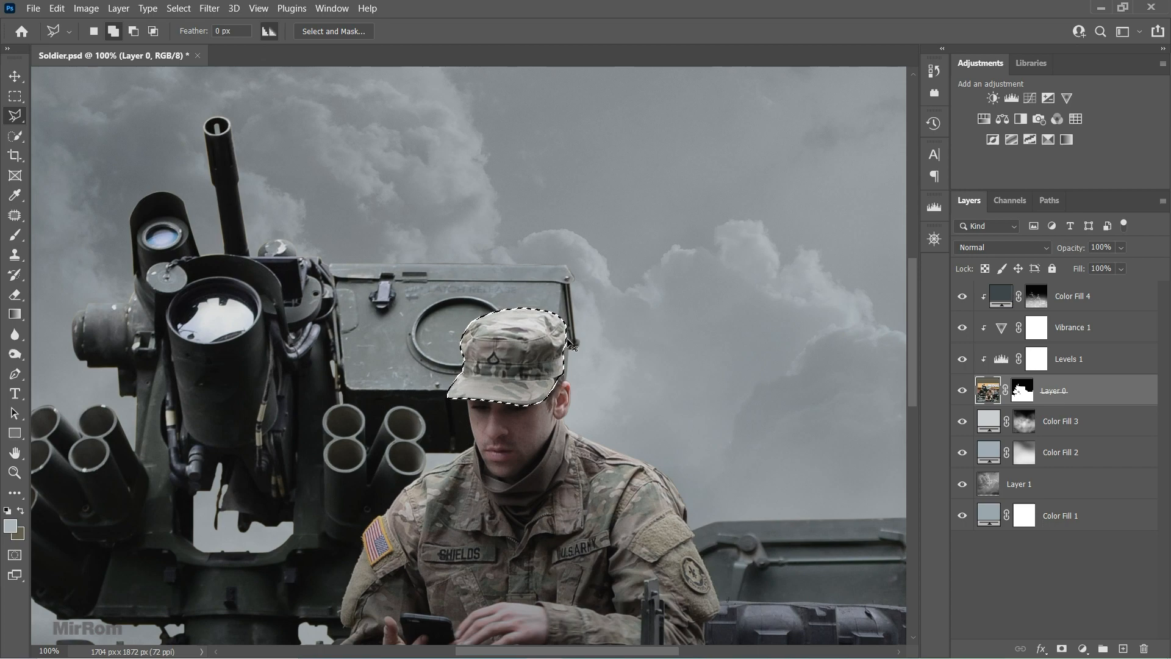
Invert the selection to protect the cap and prepare a white brush enlarged to 175 px on the Color Fill 4 mask
key("ctrl+minus")
key("ctrl+minus")
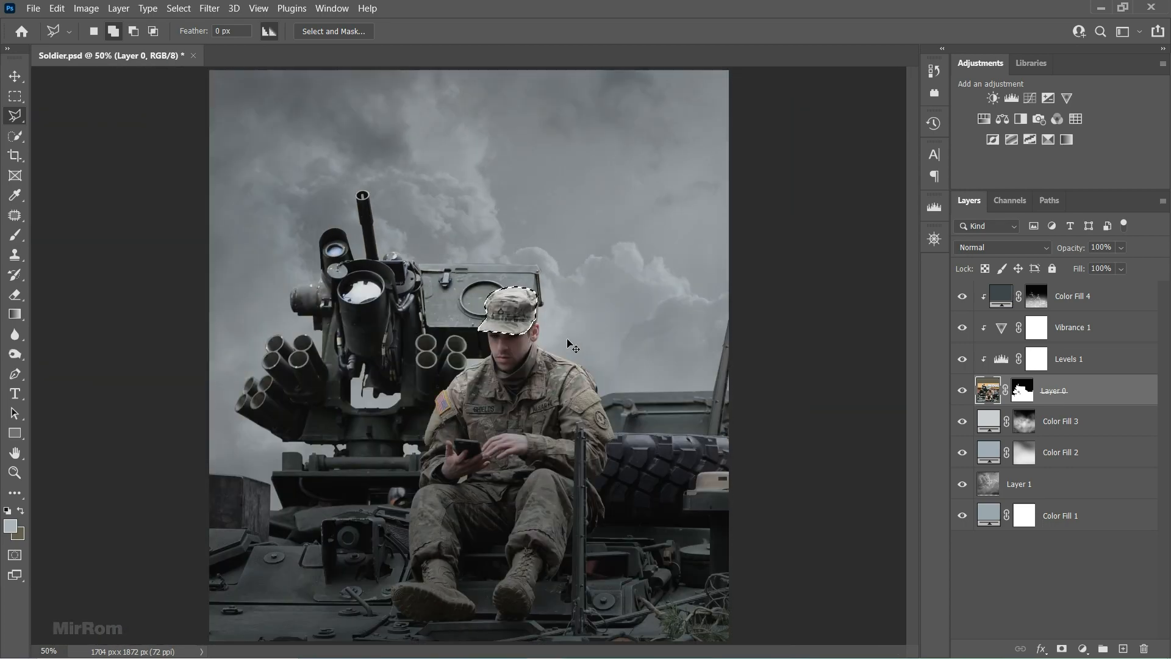
left_click(1037, 299)
key("b")
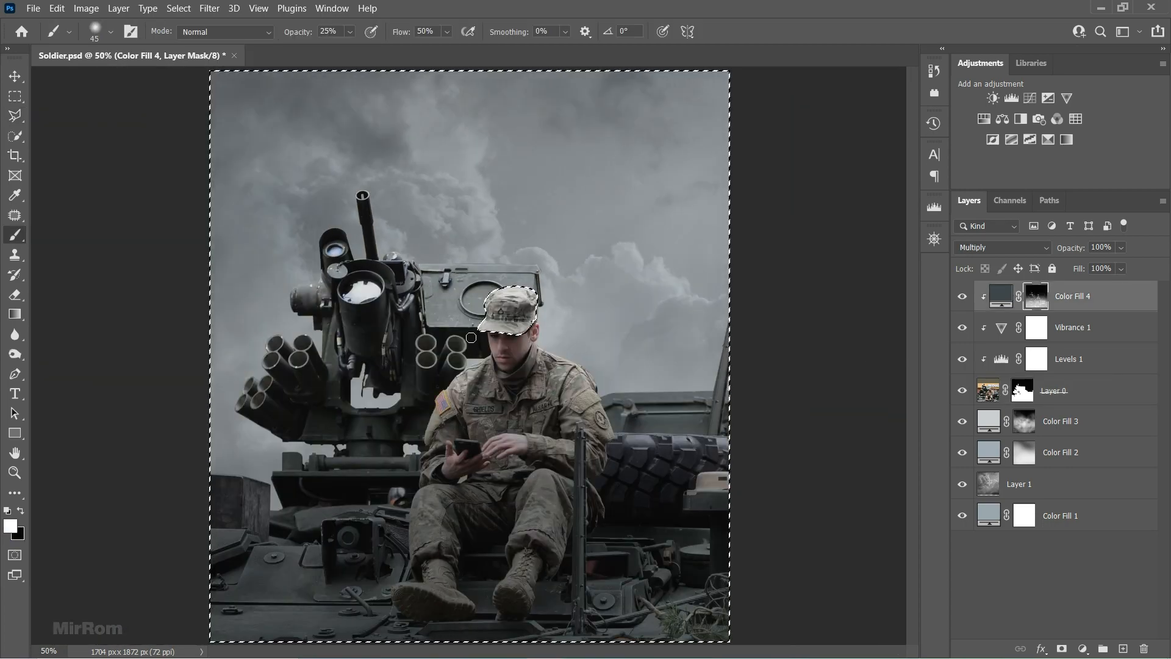
key("ctrl+plus")
key("bracketright")
key("bracketright")
key("bracketright")
key("bracketright")
key("bracketright")
key("bracketright")
key("bracketright")
key("bracketright")
key("bracketright")
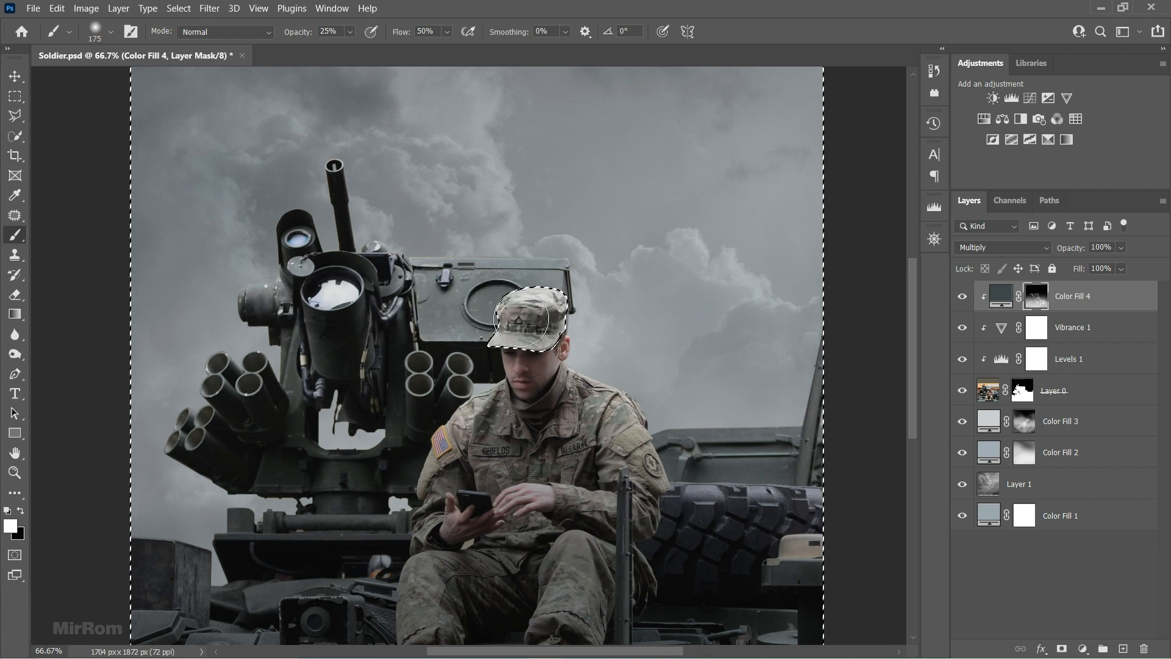
Shade the vehicle around the cap on the mask with an 80 to 40 px brush at 17% opacity, and clear the selection
scroll(620, 342, "down", 2)
scroll(468, 260, "up", 1)
key("bracketleft")
key("bracketleft")
key("bracketleft")
key("bracketleft")
left_click_drag(305, 29, 296, 31)
key("bracketleft")
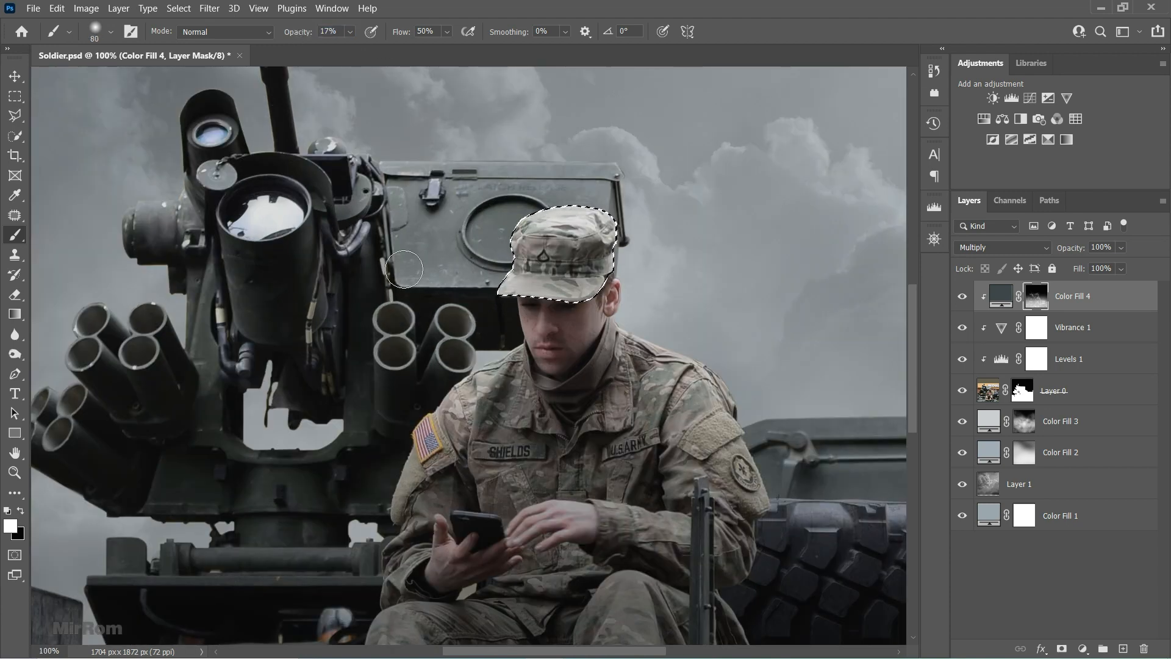
key("bracketleft")
key("bracketleft")
key("bracketleft")
key("bracketleft")
key("bracketleft")
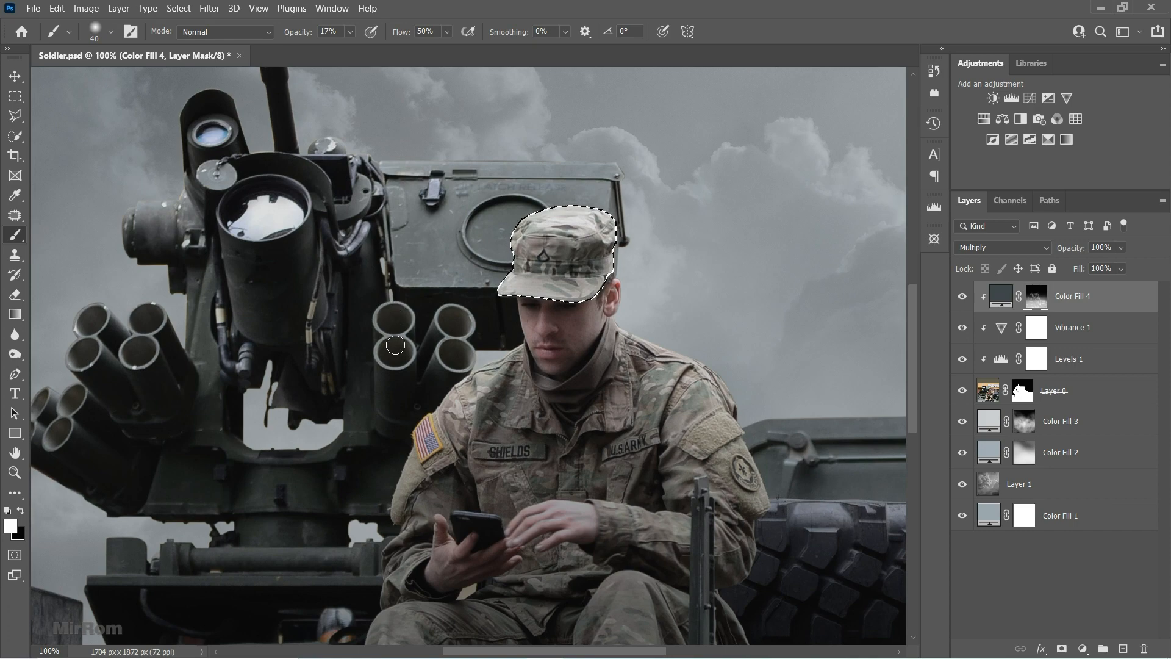
key("ctrl+d")
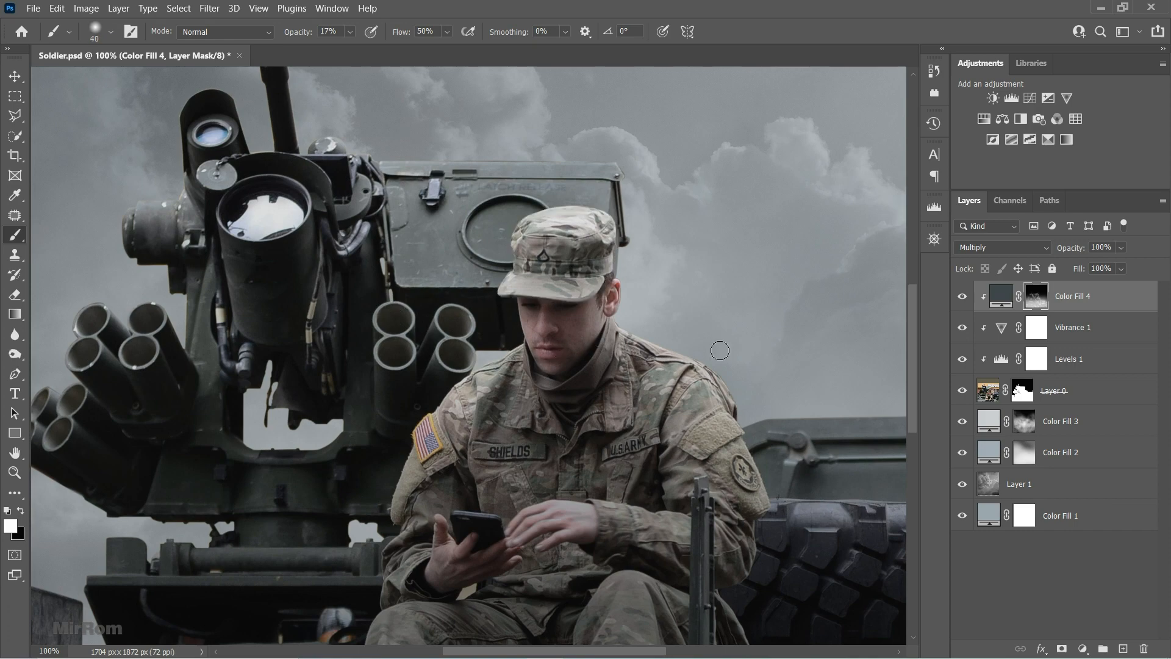
Refine the shadows on the soldier and vehicle on the Color Fill 4 mask with a soft brush of about 90 px at 10% opacity
scroll(719, 345, "down", 2)
key("bracketright")
scroll(493, 404, "up", 1)
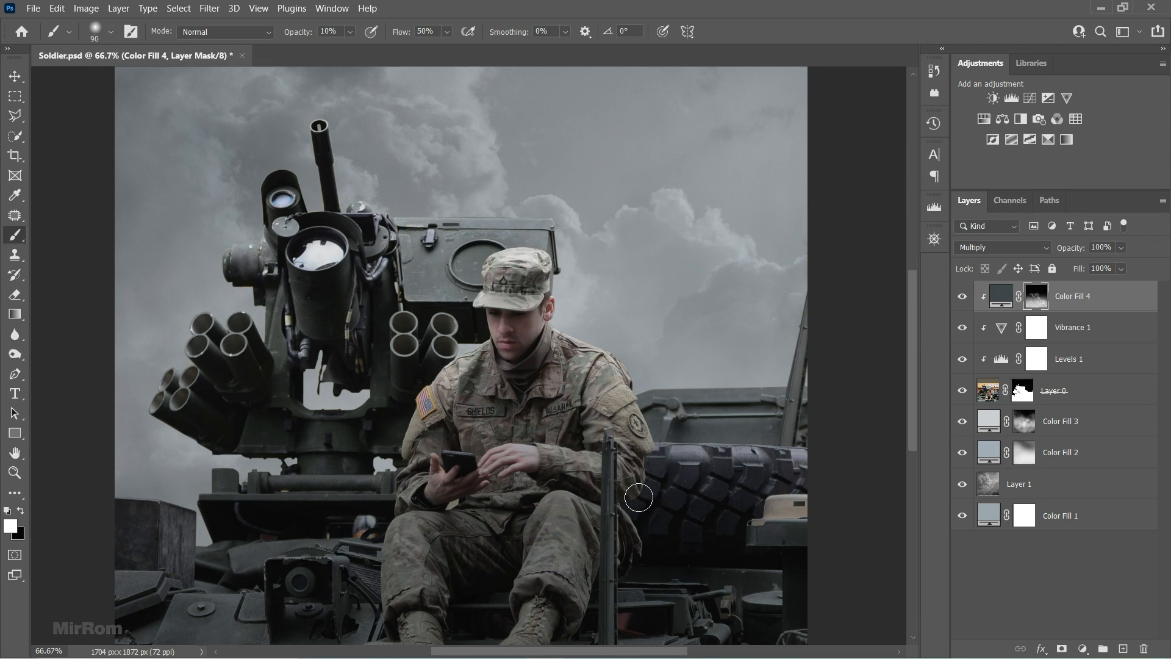
key("bracketleft")
key("bracketleft")
key("bracketleft")
key("bracketleft")
scroll(479, 228, "up", 2)
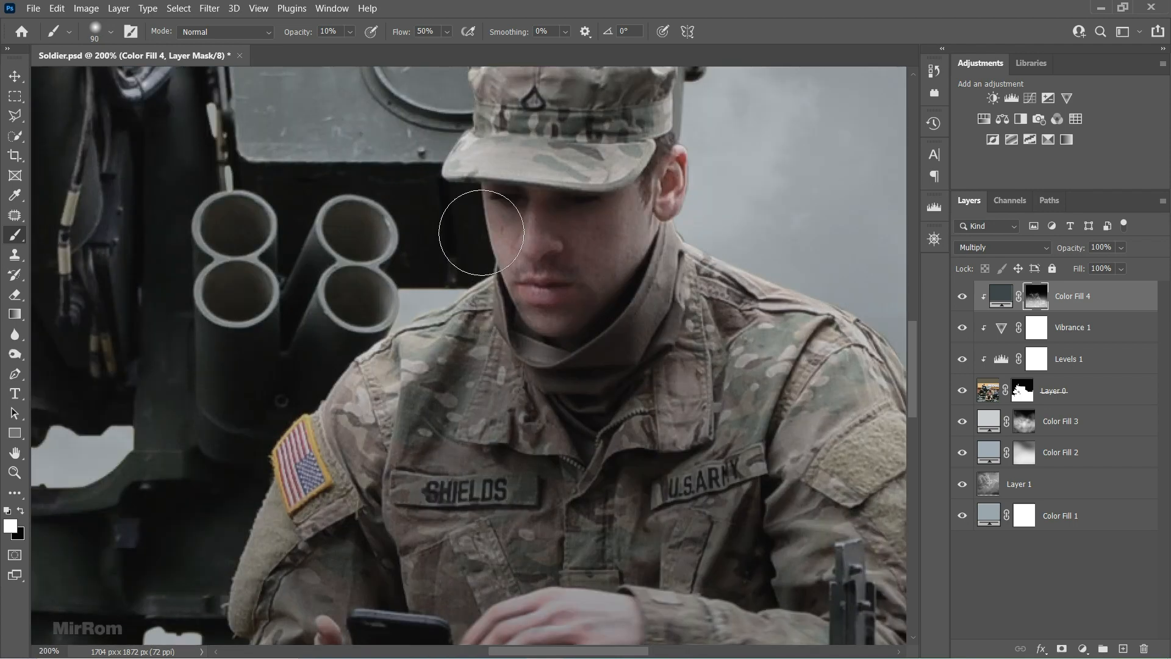
key("bracketleft")
scroll(666, 398, "down", 4)
Add a Gradient Map adjustment above Color Fill 4 and clip it to the soldier layer
key("v")
key("ctrl+minus")
left_click(1003, 323)
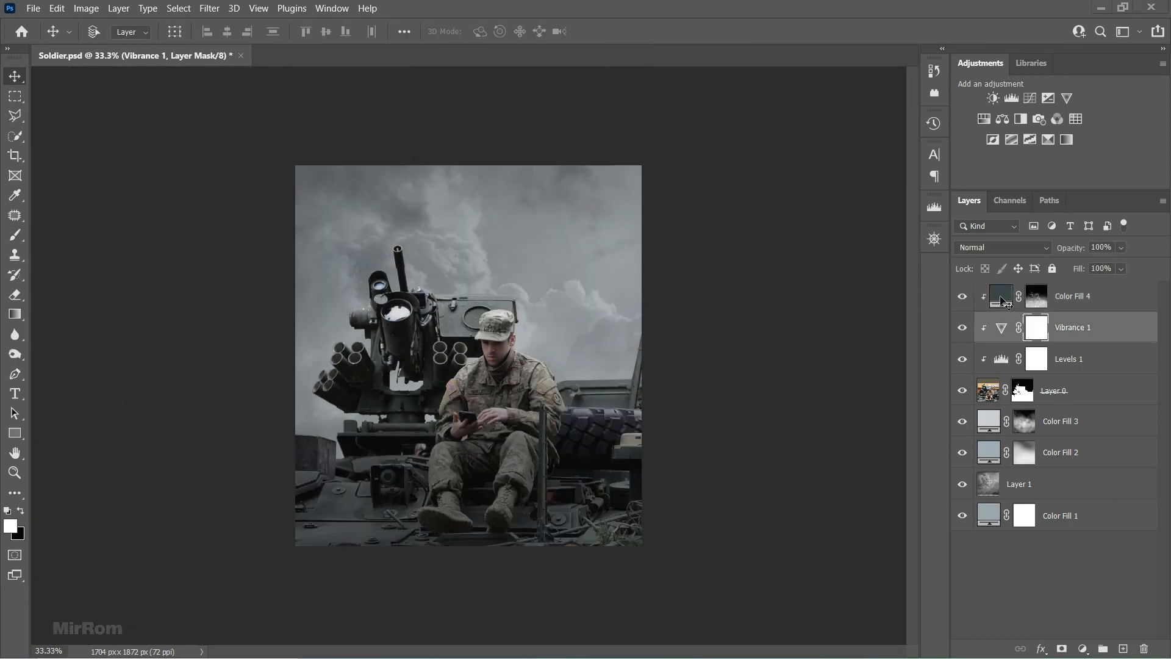
left_click(1006, 302)
left_click(1005, 323)
left_click(962, 329)
left_click(1001, 305)
left_click(1067, 140)
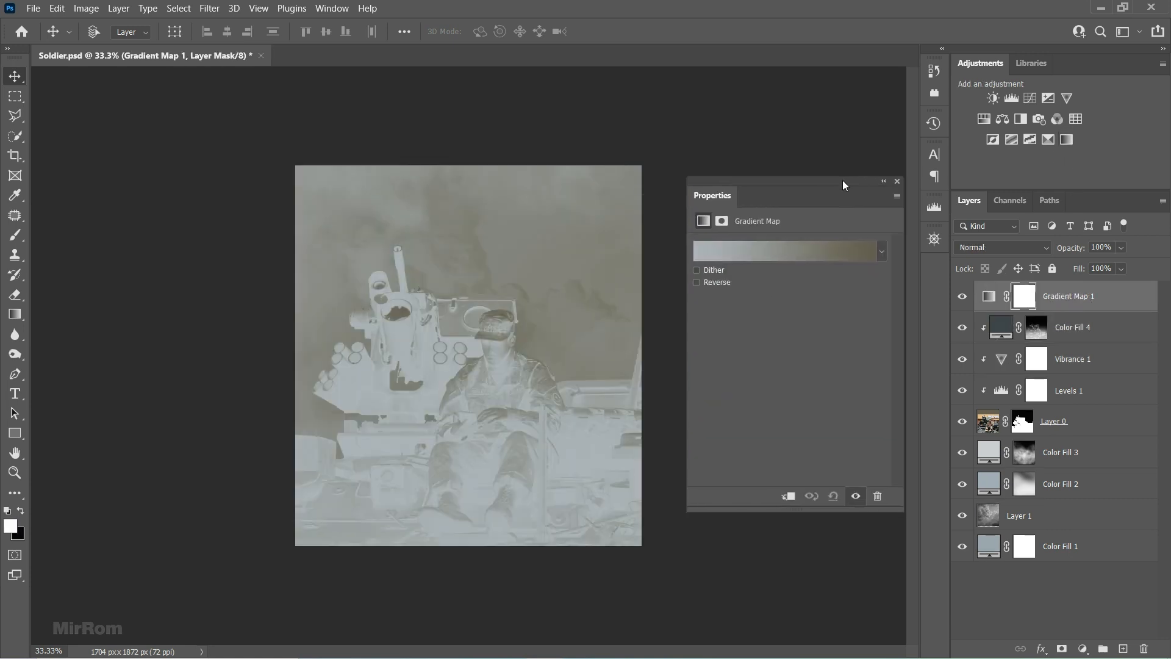
left_click(797, 493)
Edit the Gradient Map's gradient and set its starting color stop to #333333
left_click(763, 253)
double_click(614, 382)
type("333333")
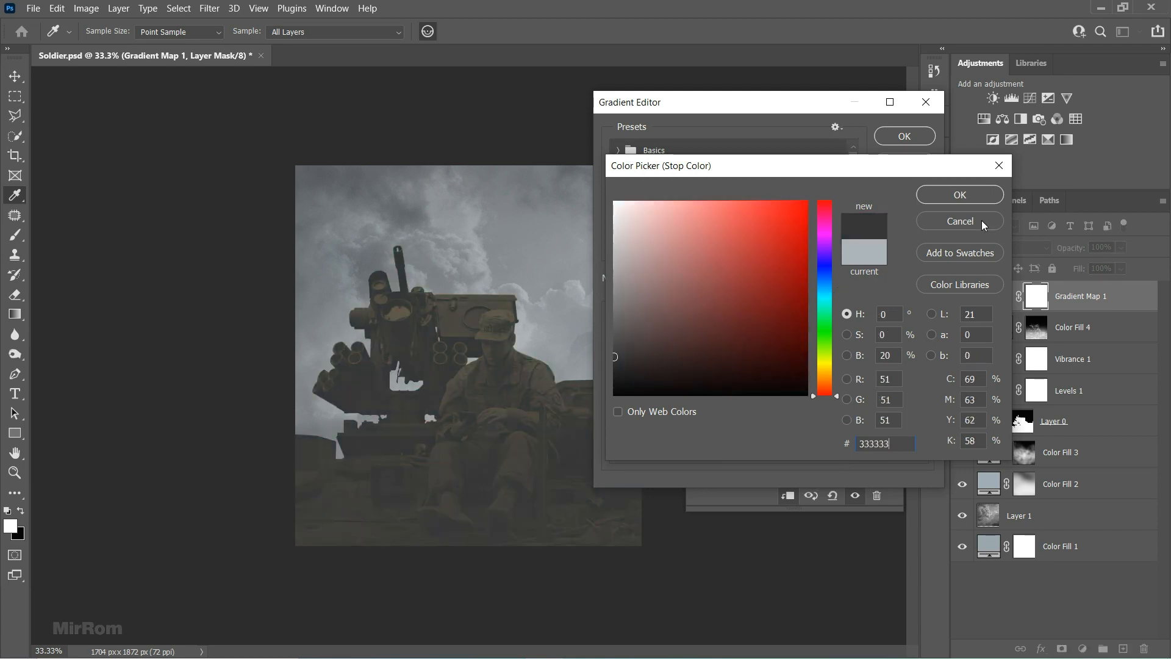
key("Return")
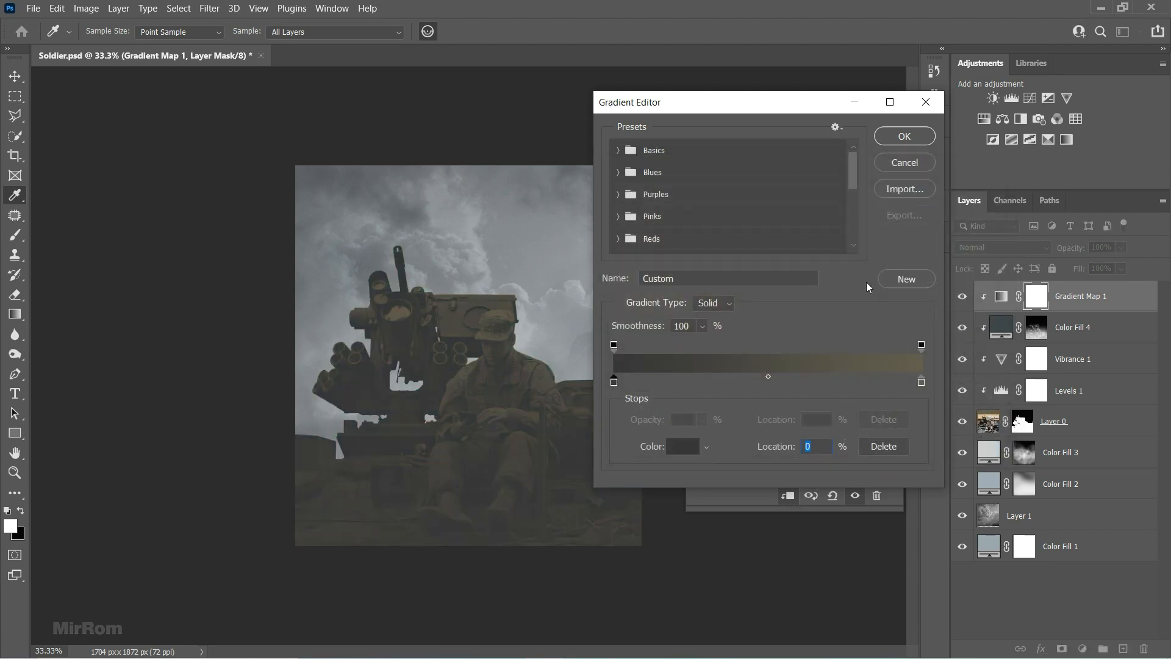
Add a #9e9e9e color stop about a third of the way along the gradient
left_click(679, 446)
type("9e9e9e")
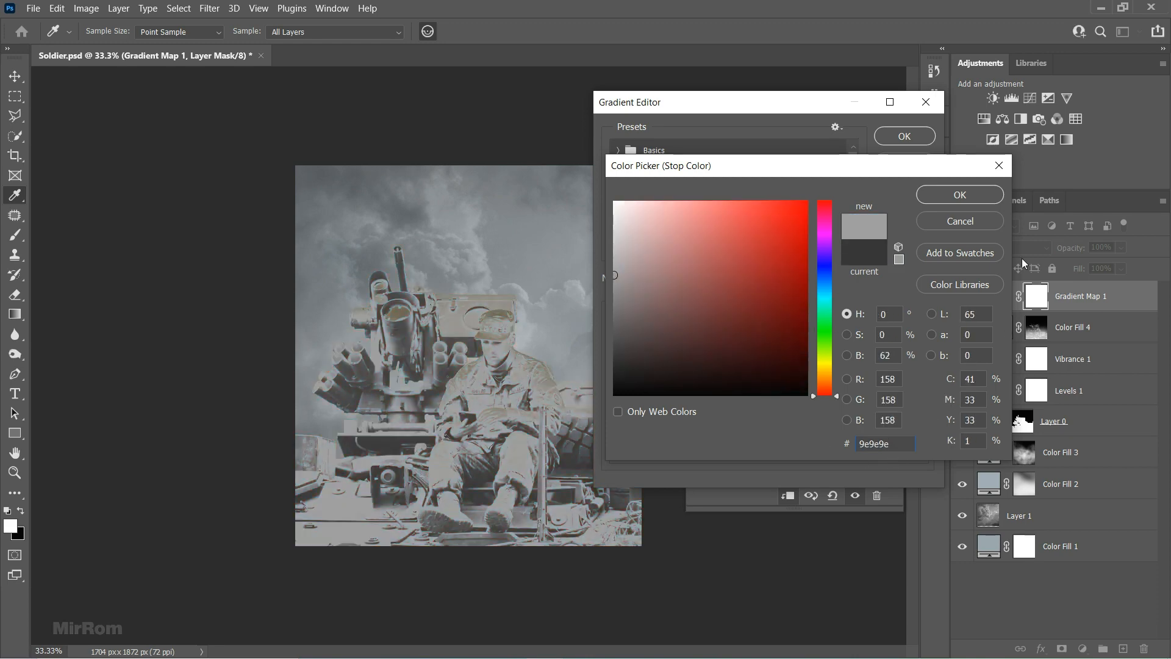
left_click(972, 198)
left_click_drag(792, 447, 783, 450)
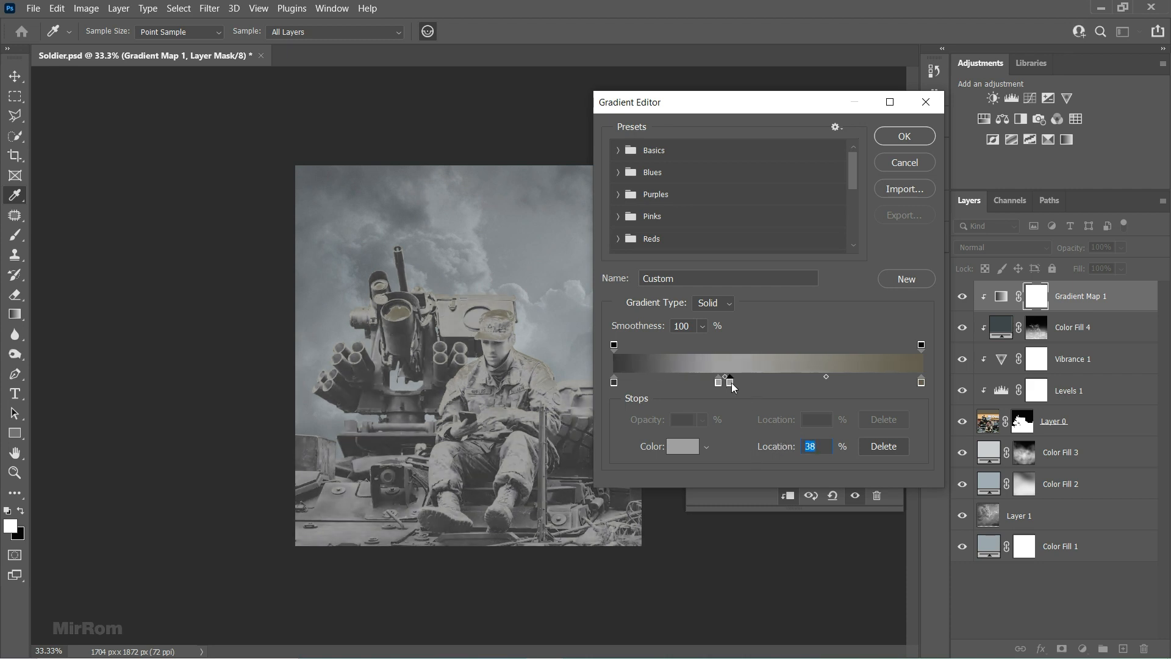
Set the duplicate gray stop's color to #99999b and place it at location 35%
left_click(684, 448)
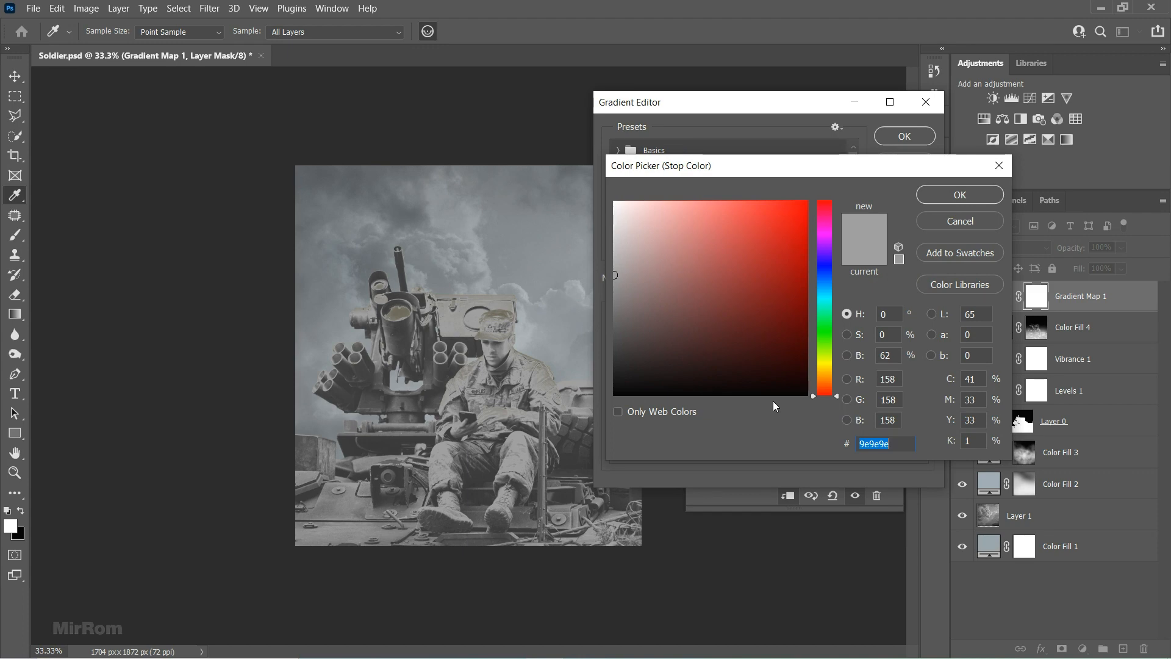
type("99999b")
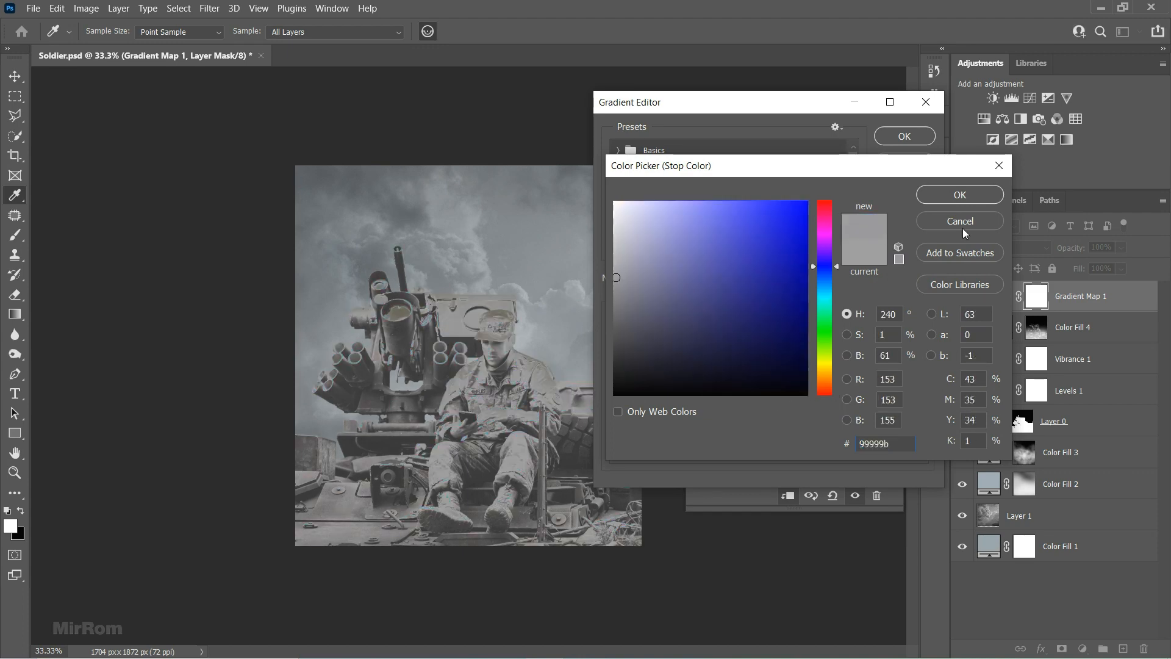
left_click(960, 194)
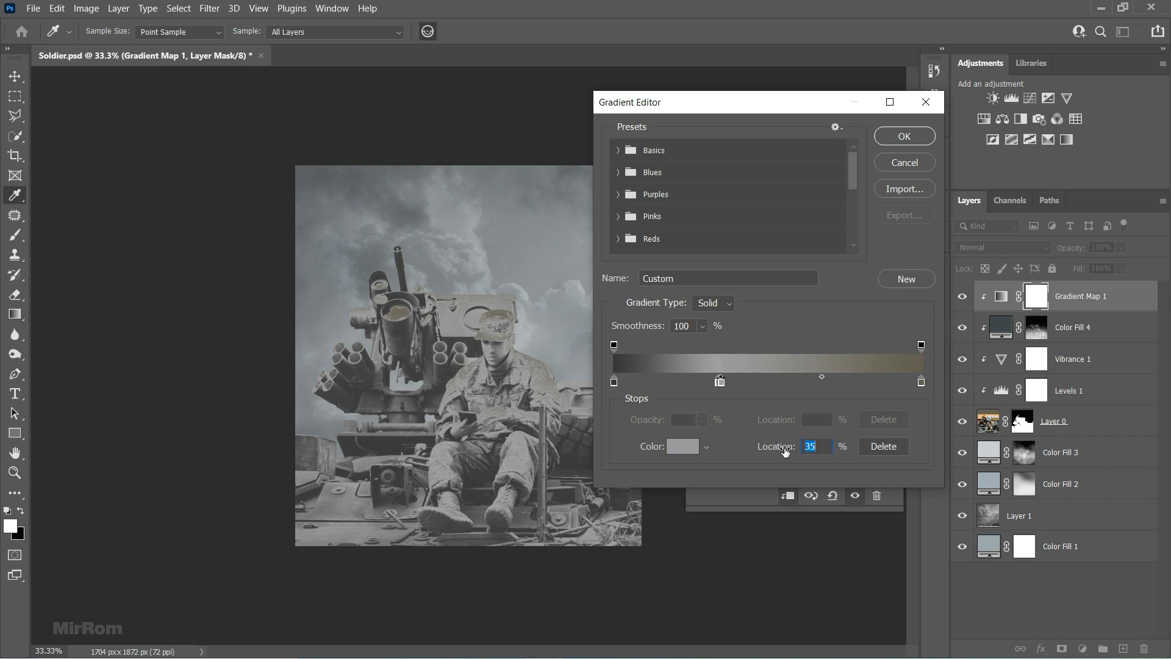
Add a light gray #d4d4d4 color stop at location 53% of the gradient
left_click(771, 381)
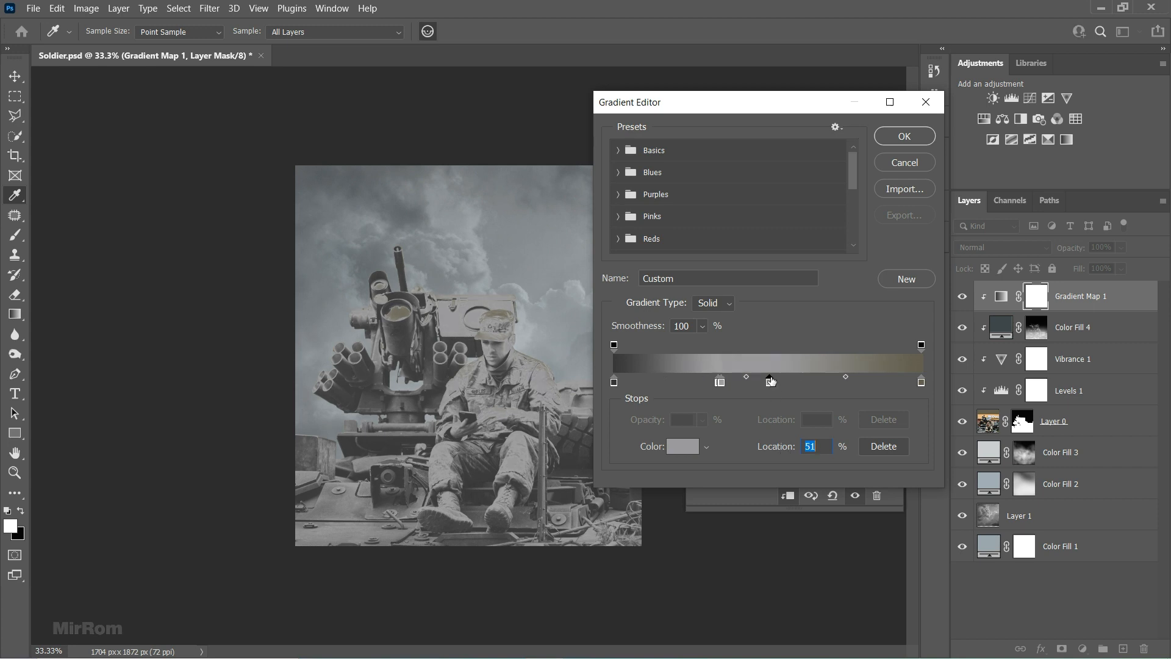
left_click(683, 447)
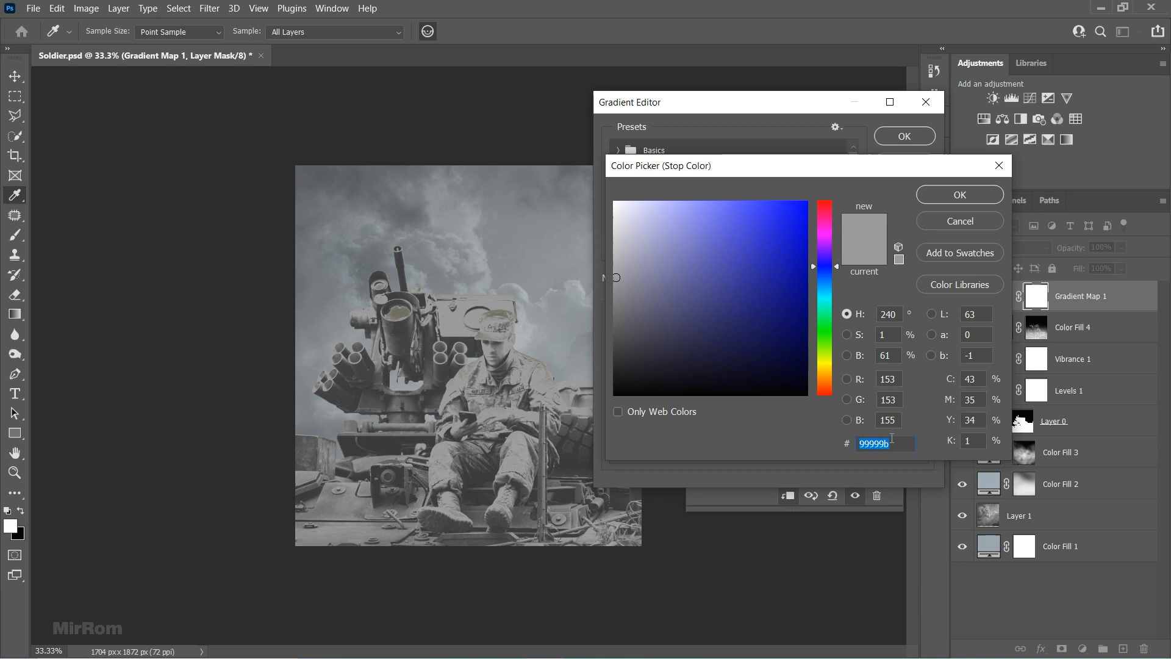
type("d4d4d4")
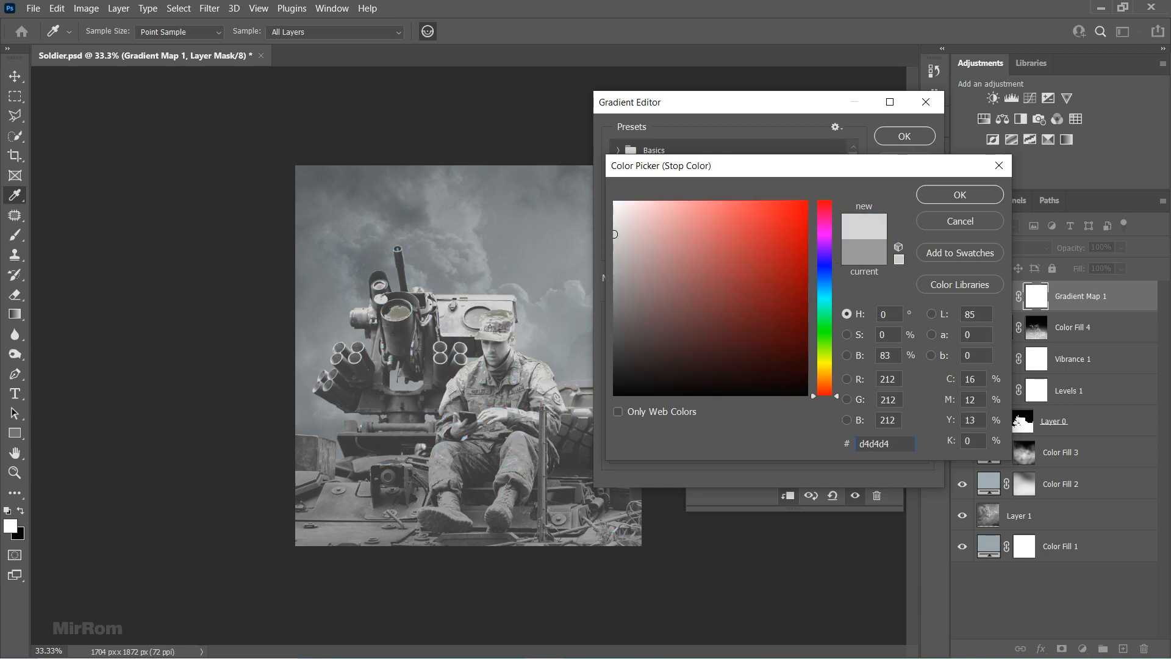
key("Return")
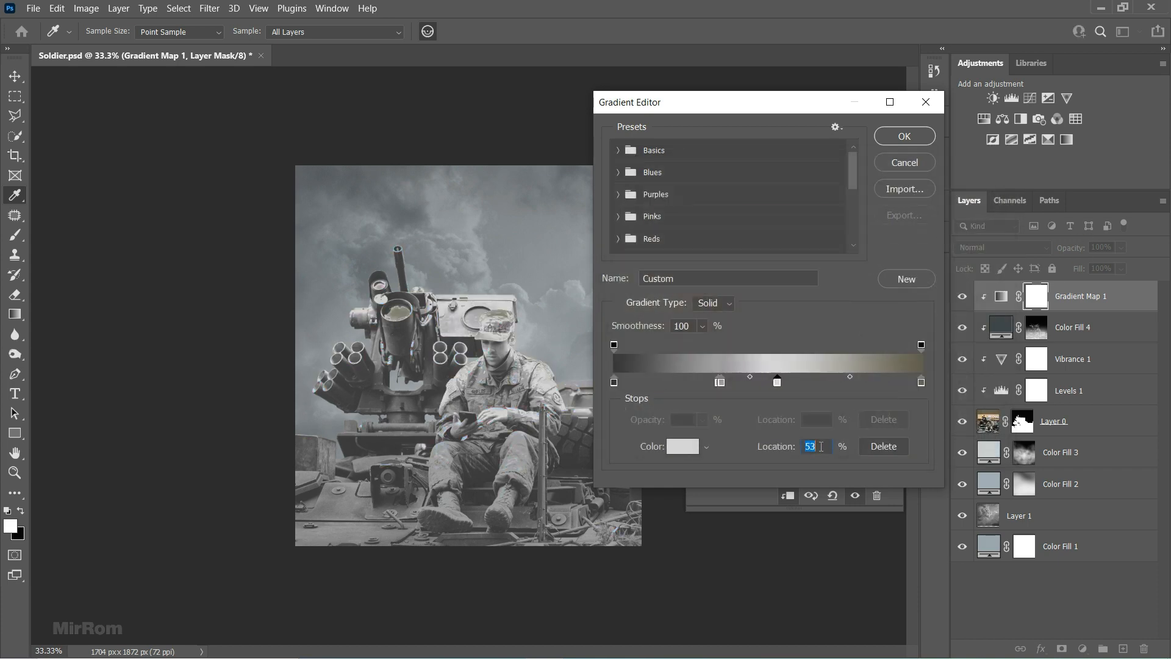
Add a blue-gray #859396 color stop at location 68% of the gradient
left_click(690, 443)
type("85")
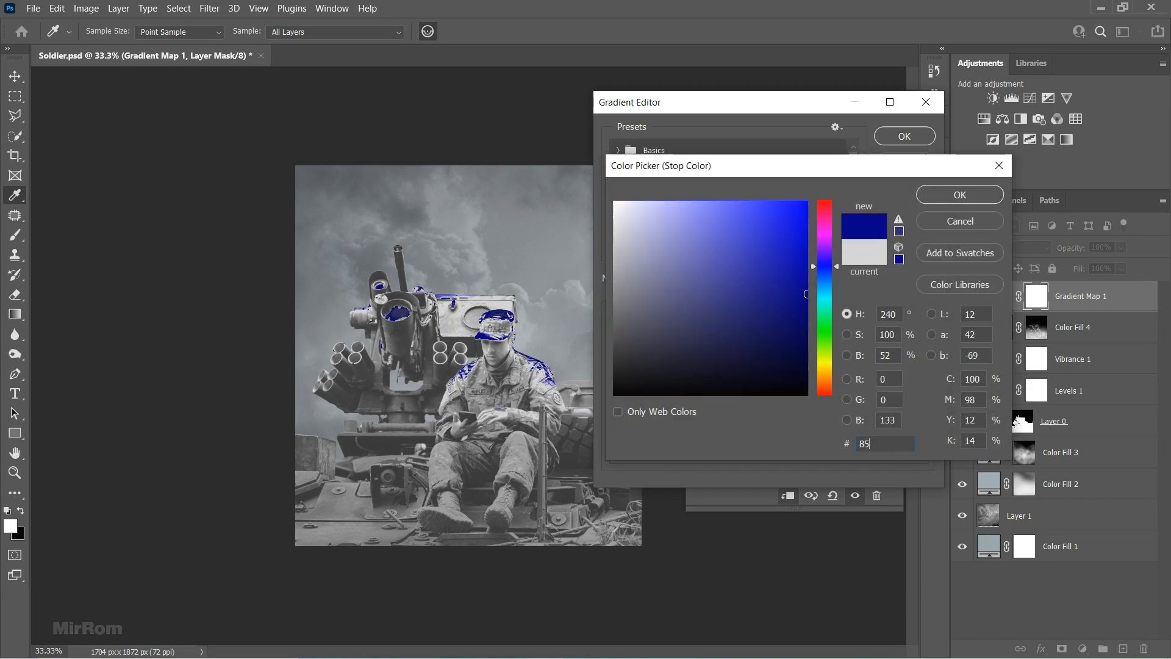
type("9396")
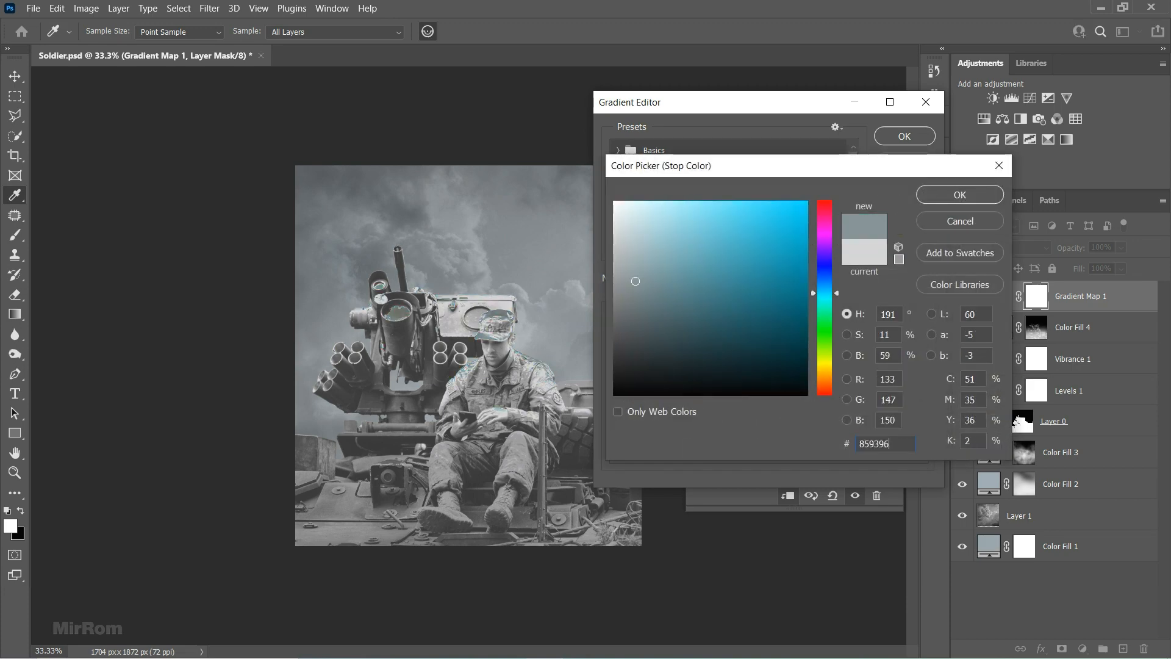
left_click(959, 194)
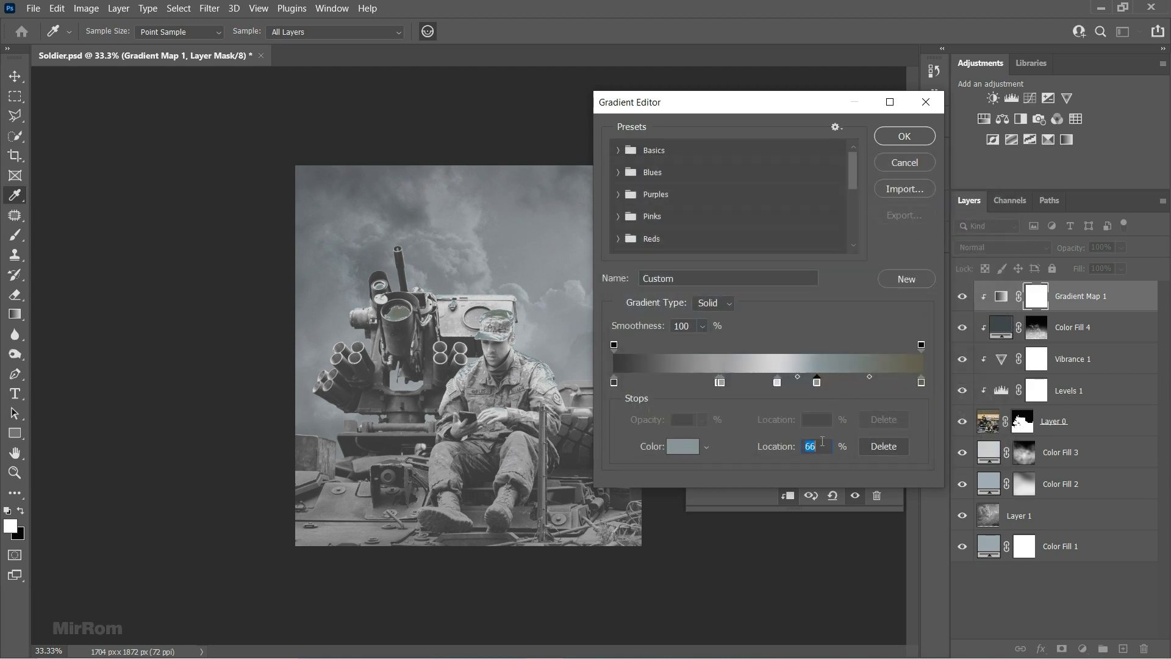
key("Up")
key("Up")
Set the gradient's end stop at 100% to #9a9d9e and accept the edited gradient
left_click(922, 382)
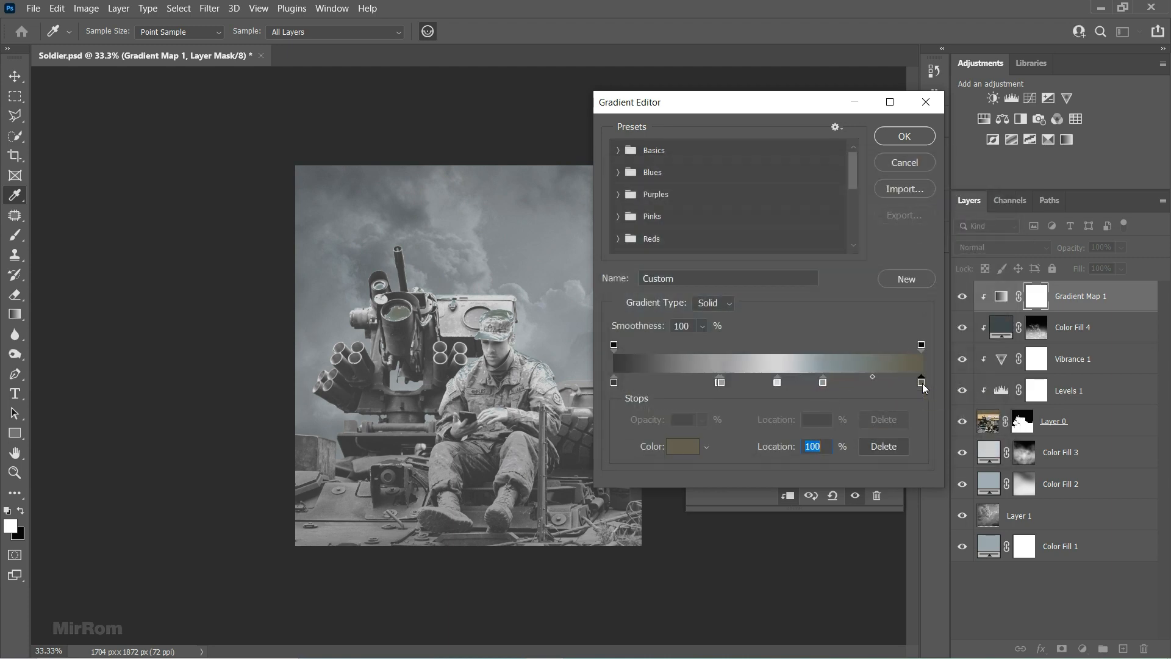
left_click(692, 448)
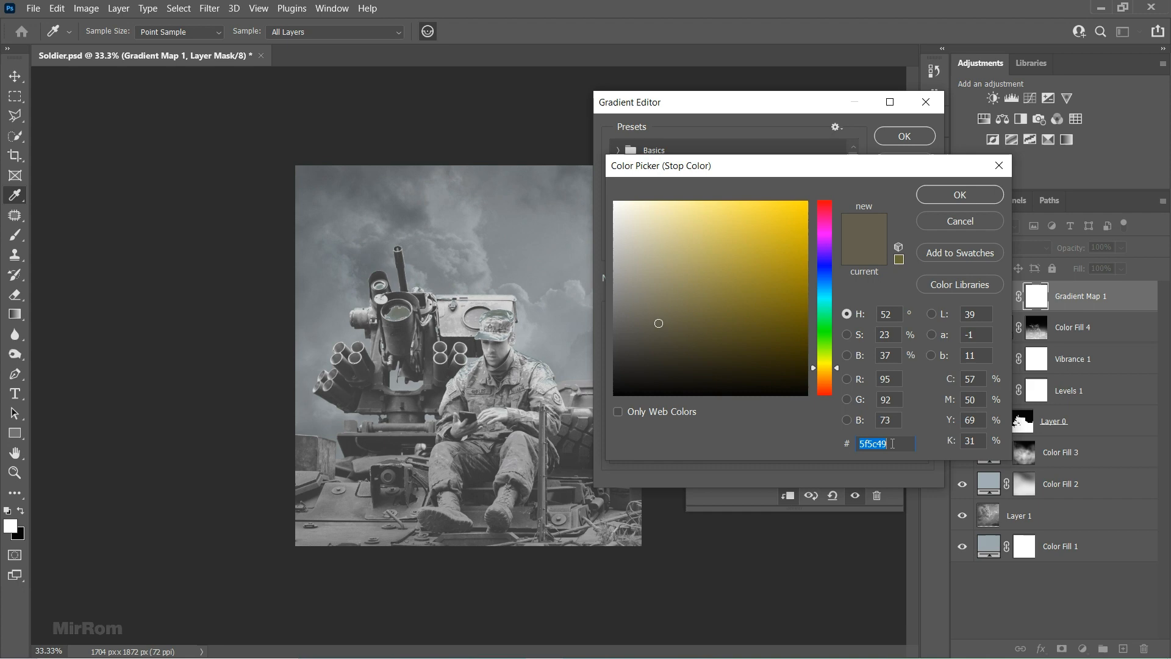
type("9a9d9e")
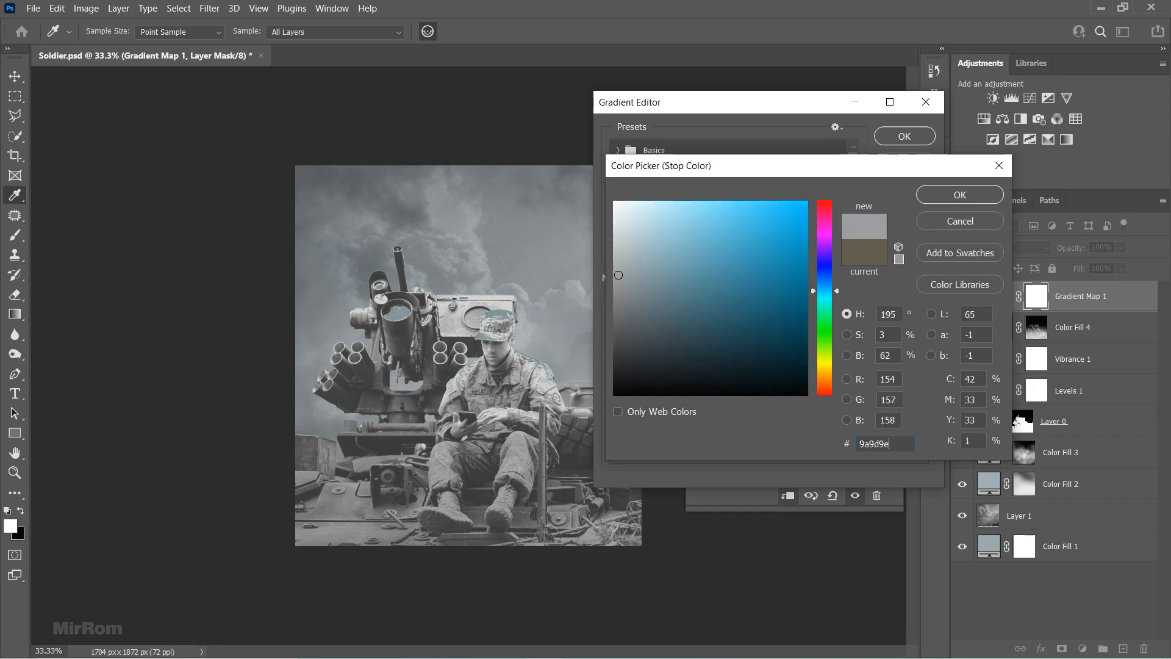
left_click(949, 193)
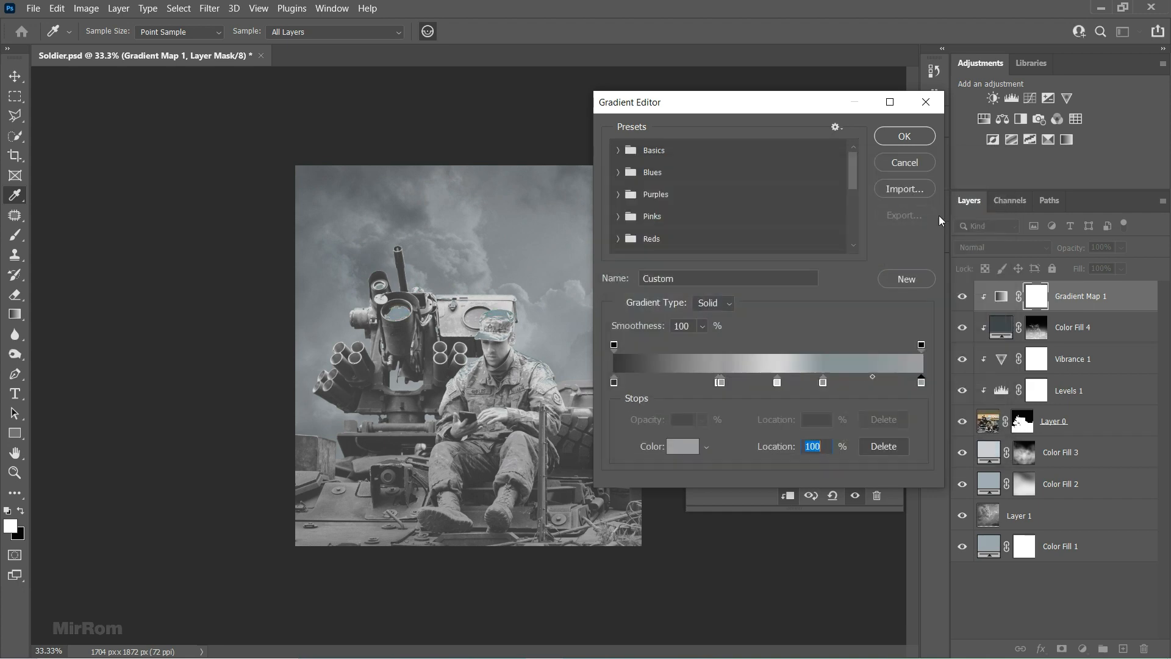
left_click(904, 136)
Set the Gradient Map layer's blend mode to Soft Light and inspect the soldier at 100%
key("v")
left_click(1004, 247)
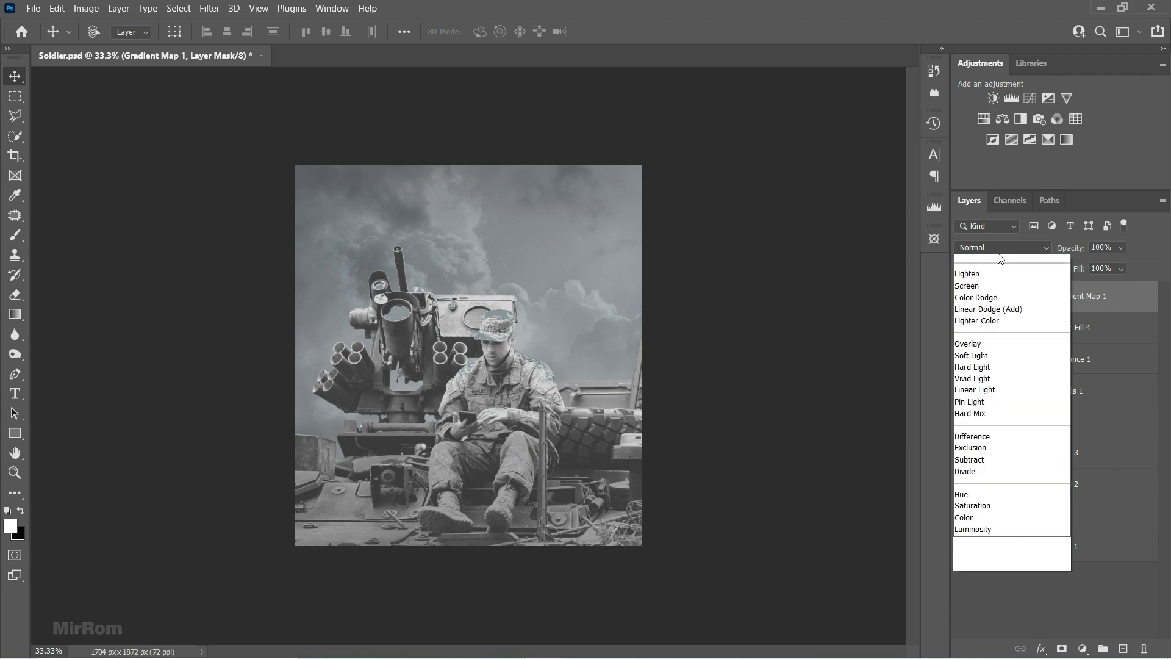
left_click(985, 448)
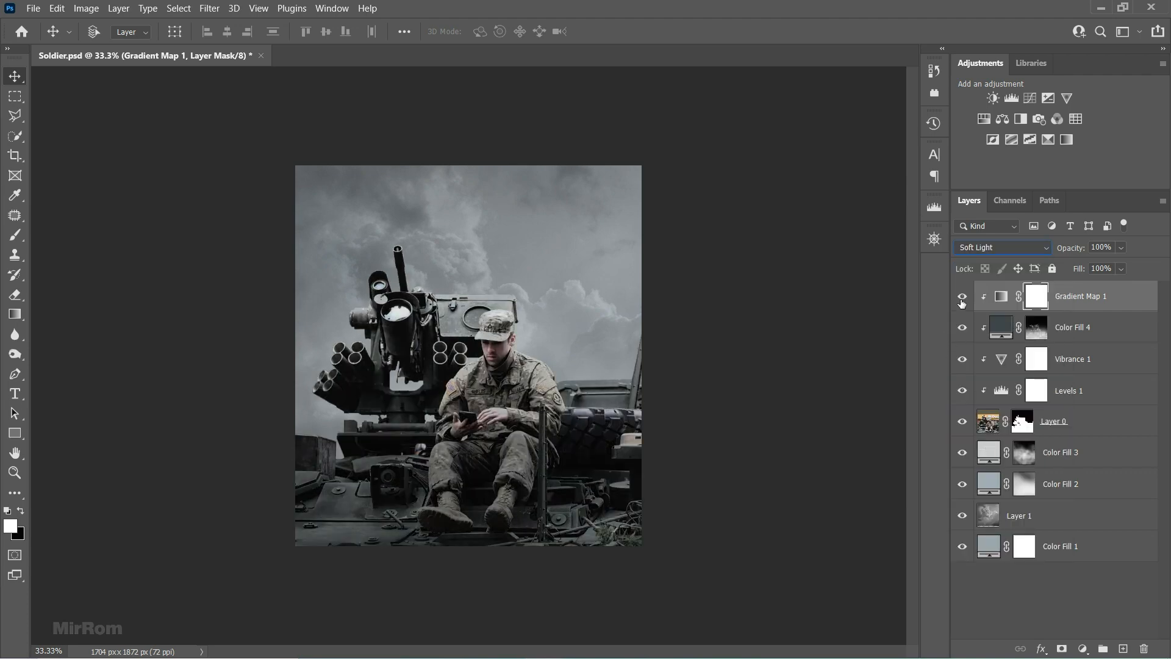
key("ctrl+1")
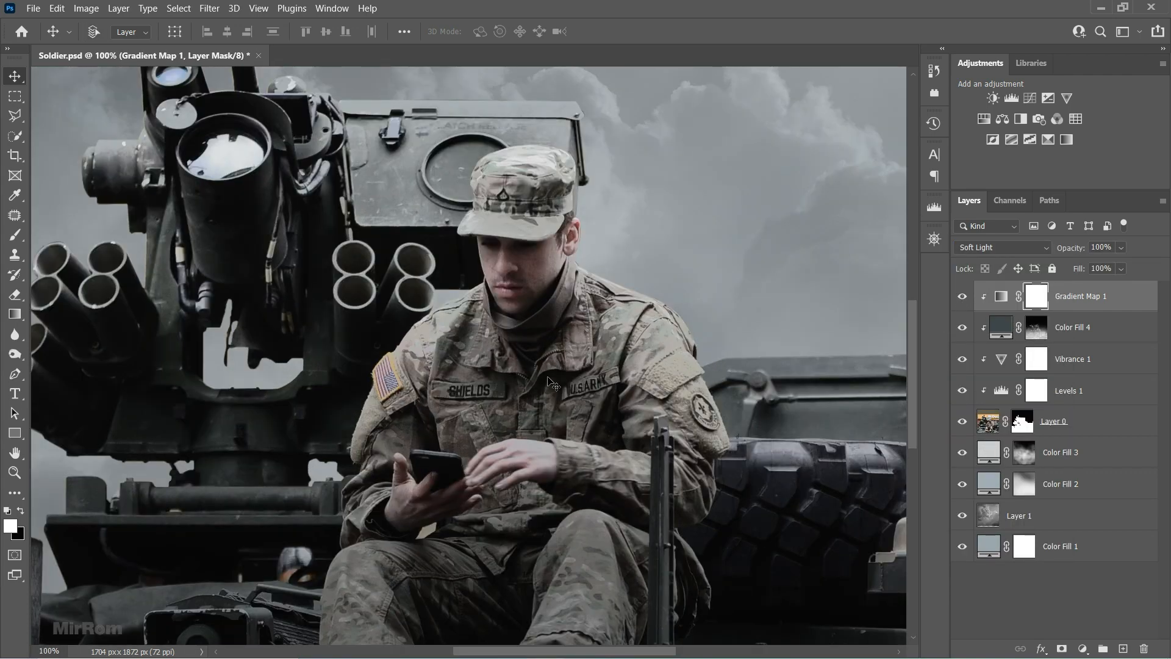
Add a light gray #caced0 Solid Color fill layer above the Gradient Map layer
scroll(552, 383, "down", 1)
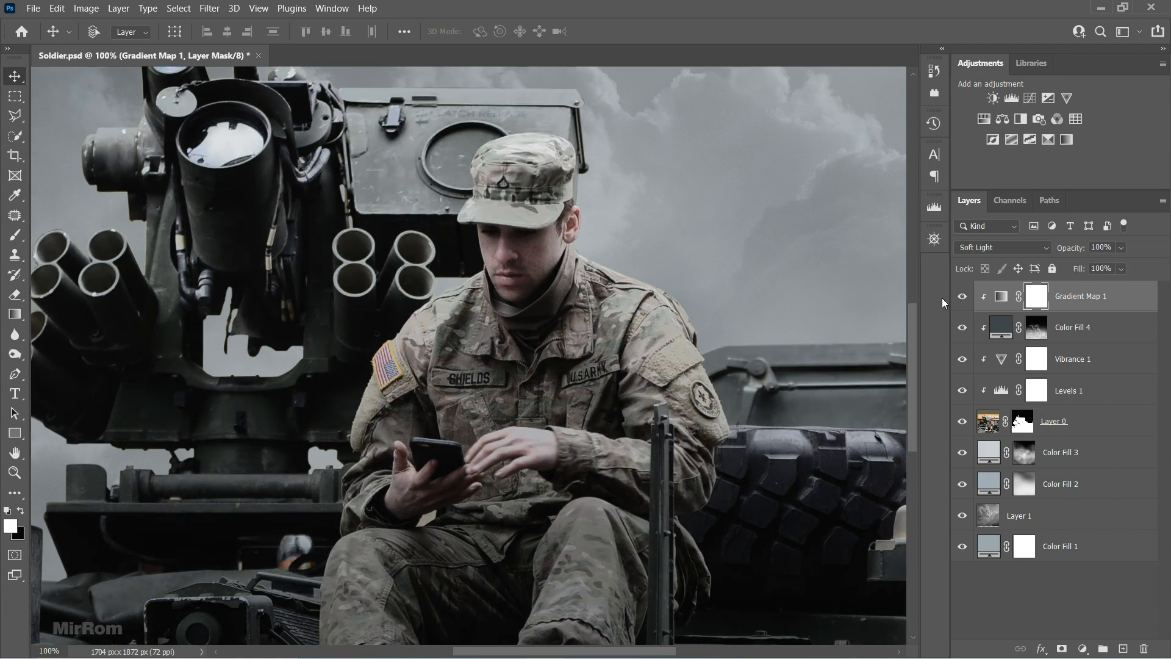
key("ctrl+minus")
key("ctrl+minus")
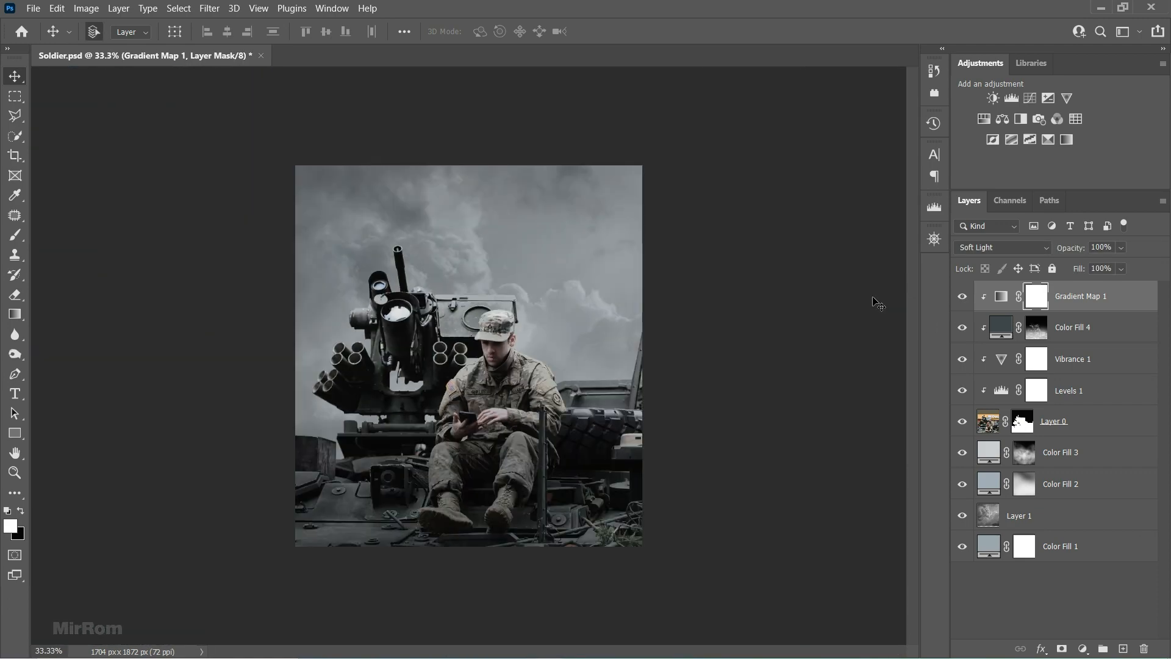
left_click(1007, 297)
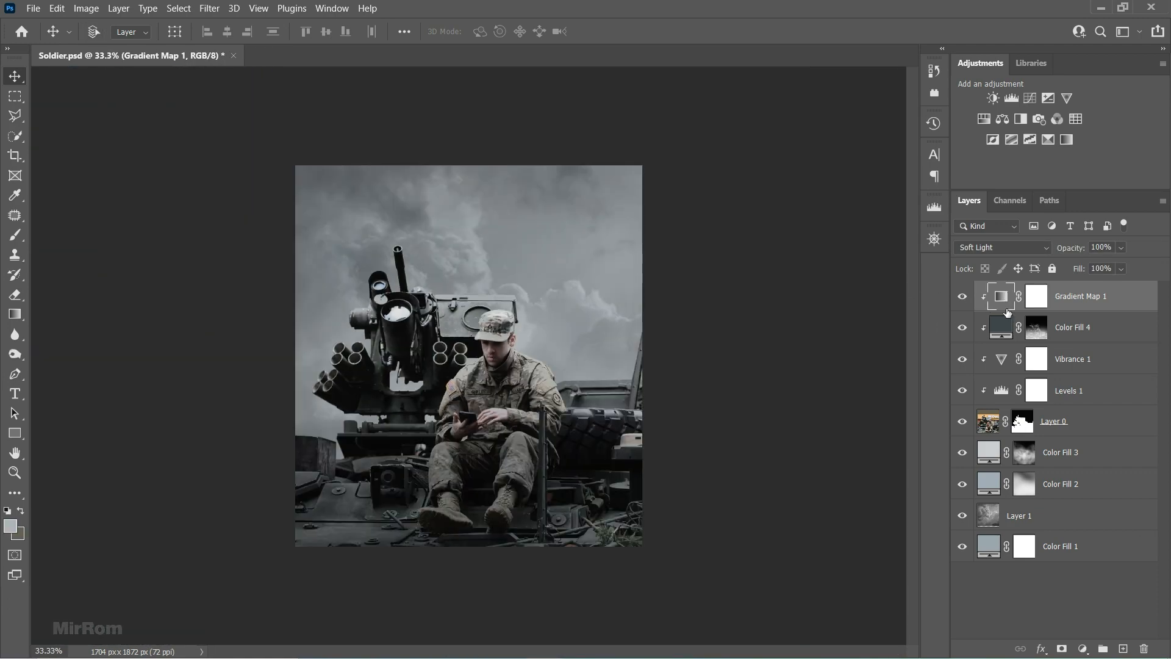
left_click(1083, 647)
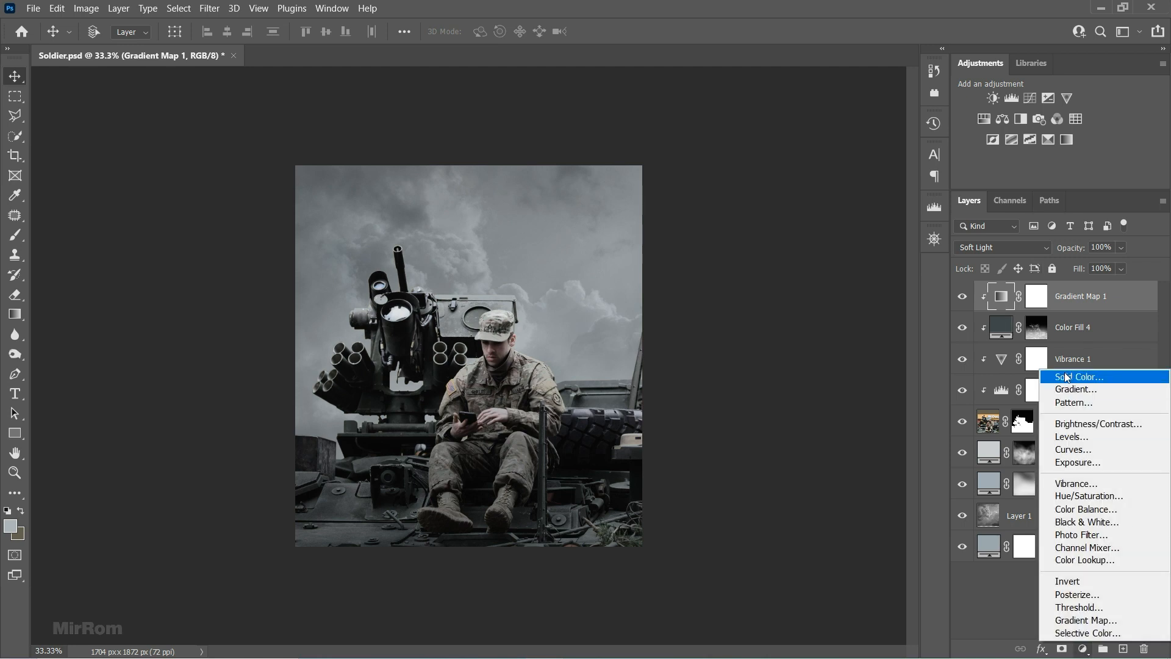
left_click(1067, 375)
left_click(658, 250)
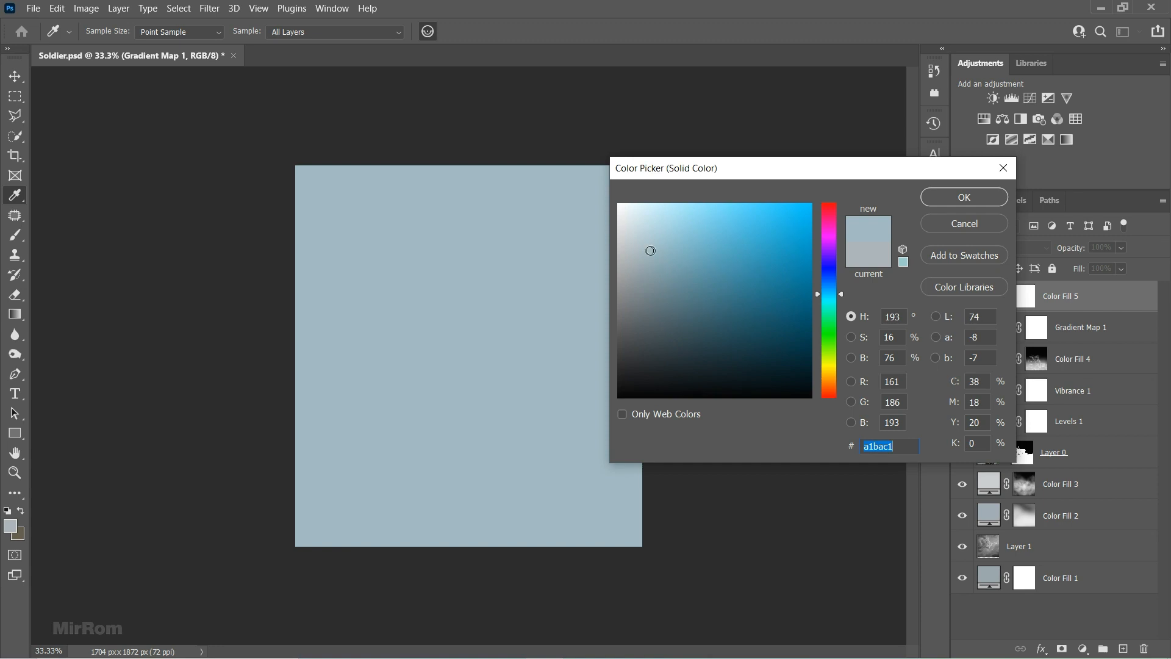
type("caced0")
left_click(940, 201)
Compare the new fill on and off, then invert its layer mask to black
left_click(963, 296)
left_click(963, 297)
left_click(1024, 298)
key("ctrl+i")
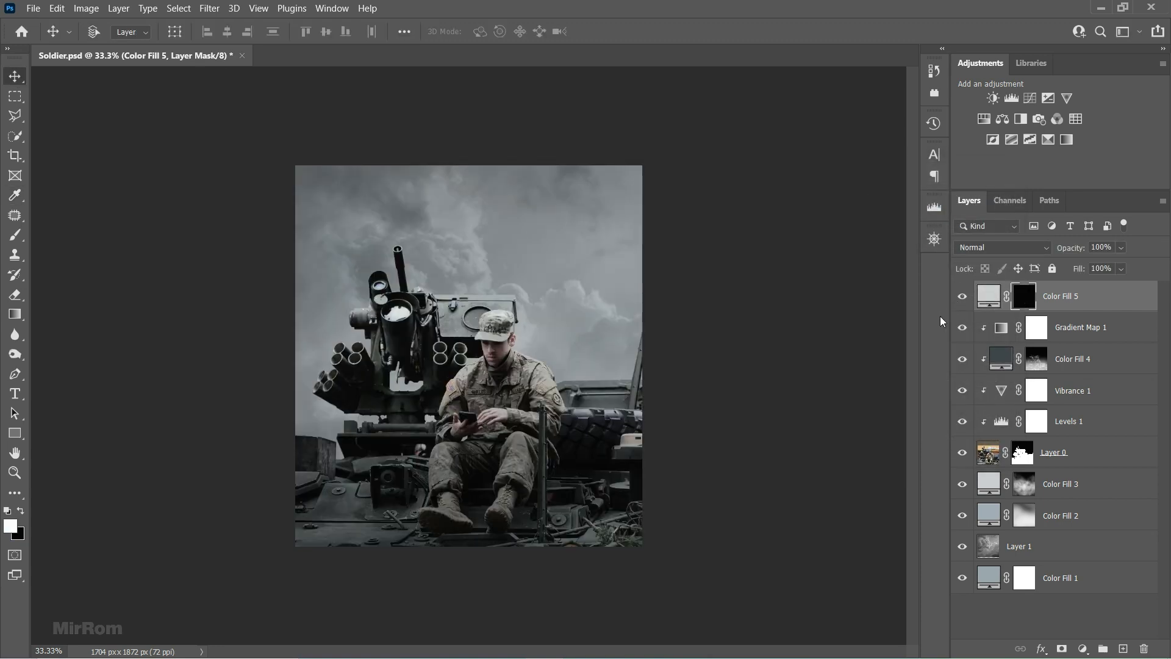
Paint one large glow over the soldier's head on the fill mask with a soft 1200 px brush at 100% opacity and flow
key("b")
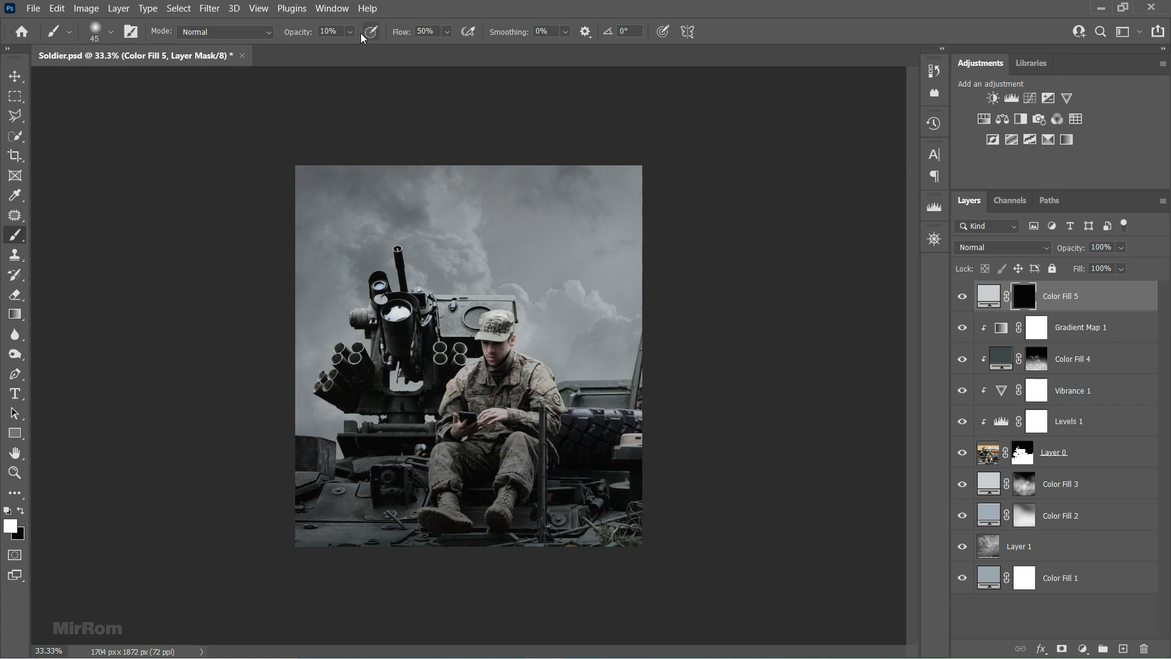
left_click(351, 32)
left_click(448, 32)
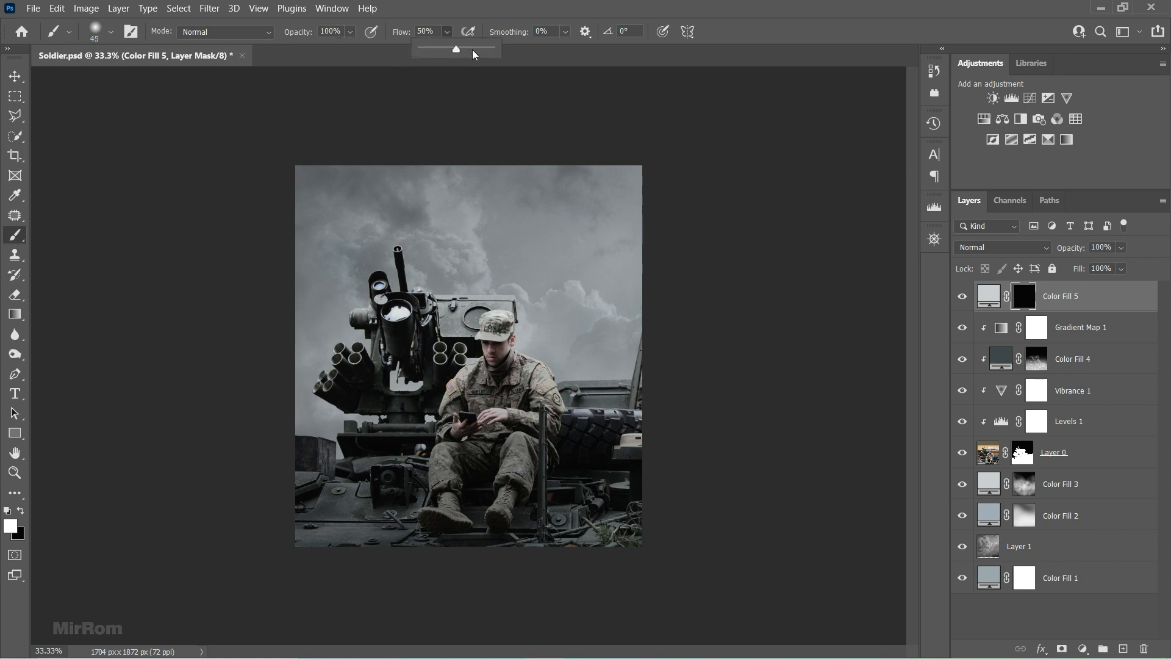
left_click(514, 294)
key("bracketright")
key("bracketright")
key("bracketright")
key("bracketright")
key("bracketright")
key("bracketright")
key("bracketright")
key("bracketright")
key("bracketright")
key("bracketright")
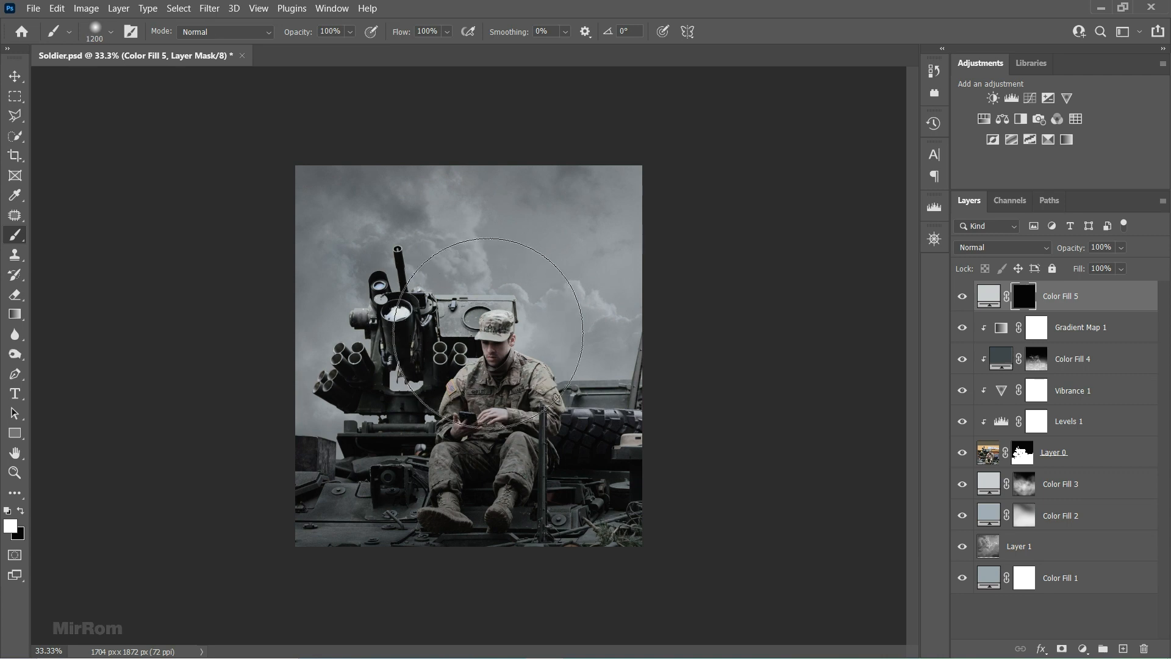
left_click(488, 340)
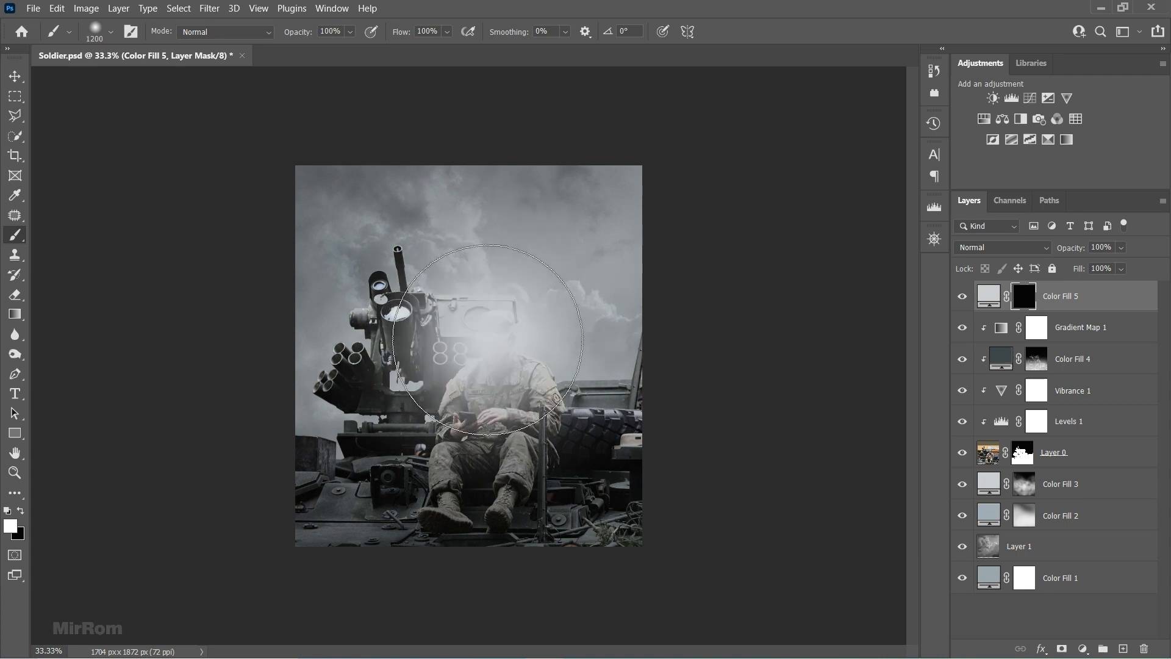
Unlink the fill layer's mask and move its glow up beside the soldier's head, scaling it to about 119%
key("v")
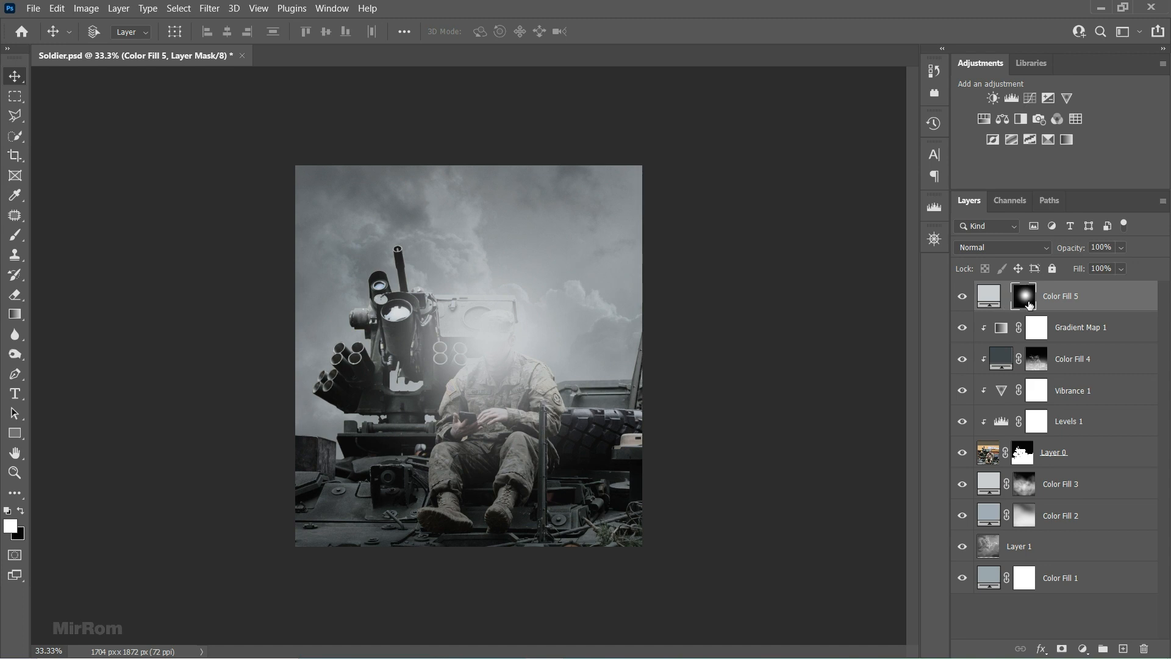
left_click_drag(543, 345, 583, 272)
key("ctrl+t")
left_click_drag(689, 512, 725, 554)
left_click_drag(314, 553, 286, 563)
left_click_drag(534, 450, 553, 440)
left_click_drag(737, 557, 725, 541)
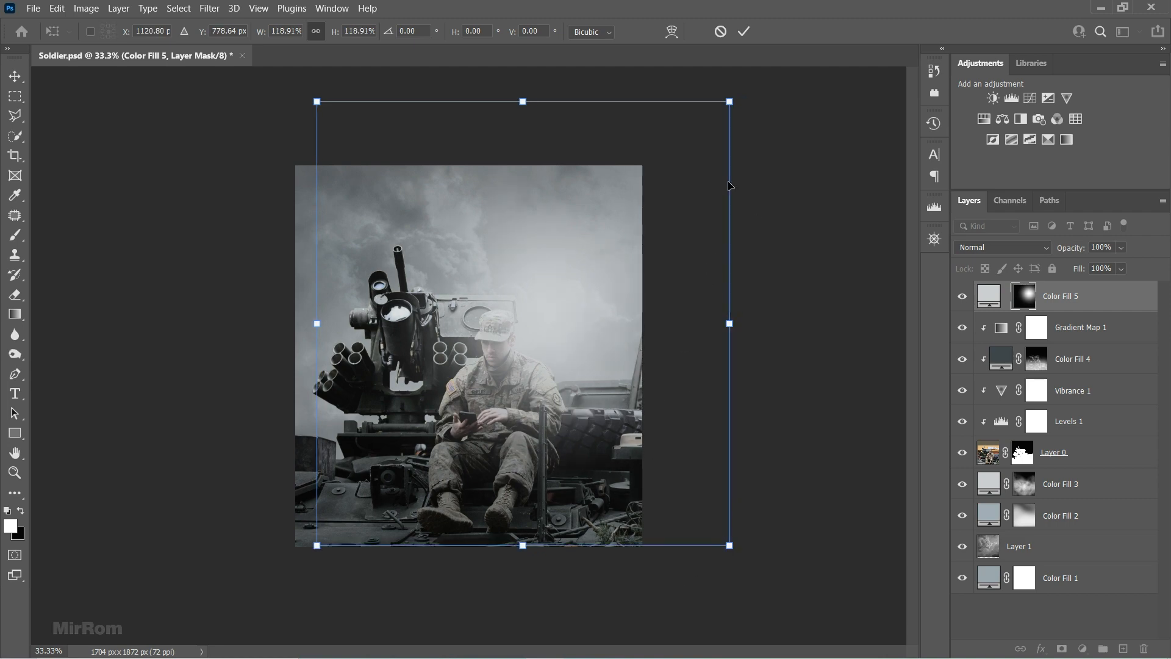
left_click(744, 31)
Set the glow fill layer's blend mode to Soft Light and compare it on and off
left_click(1031, 247)
left_click(976, 450)
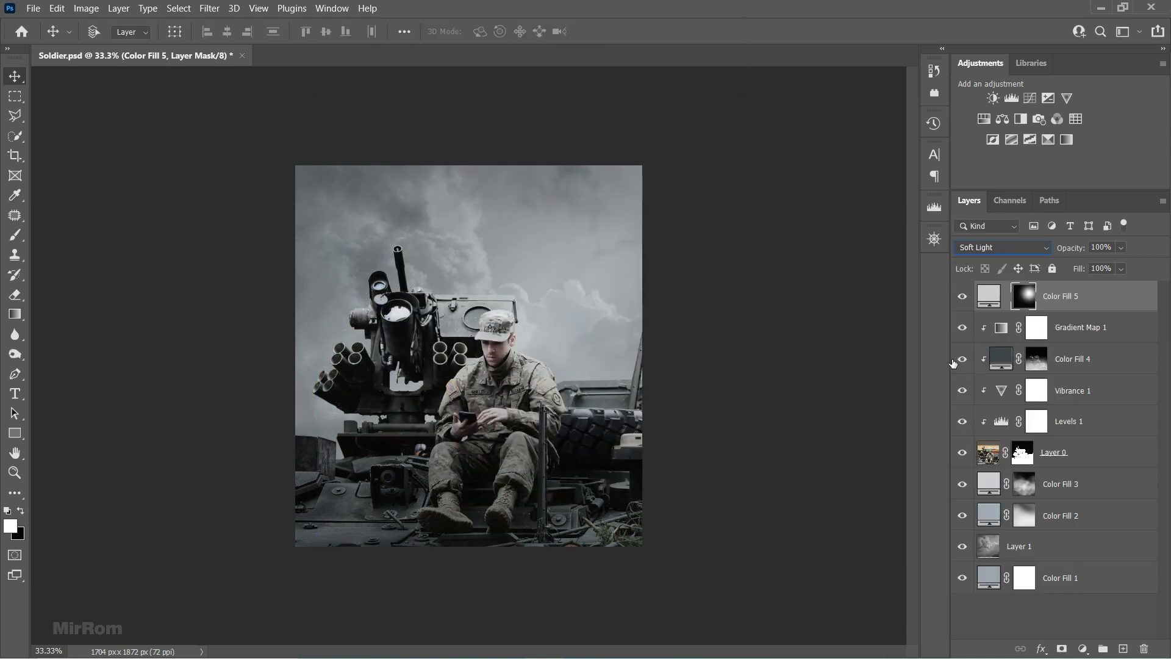
left_click(962, 298)
left_click(962, 298)
Transform the glow on the fill layer's mask again, enlarging it and shifting it farther up and right into the sky
left_click(989, 296)
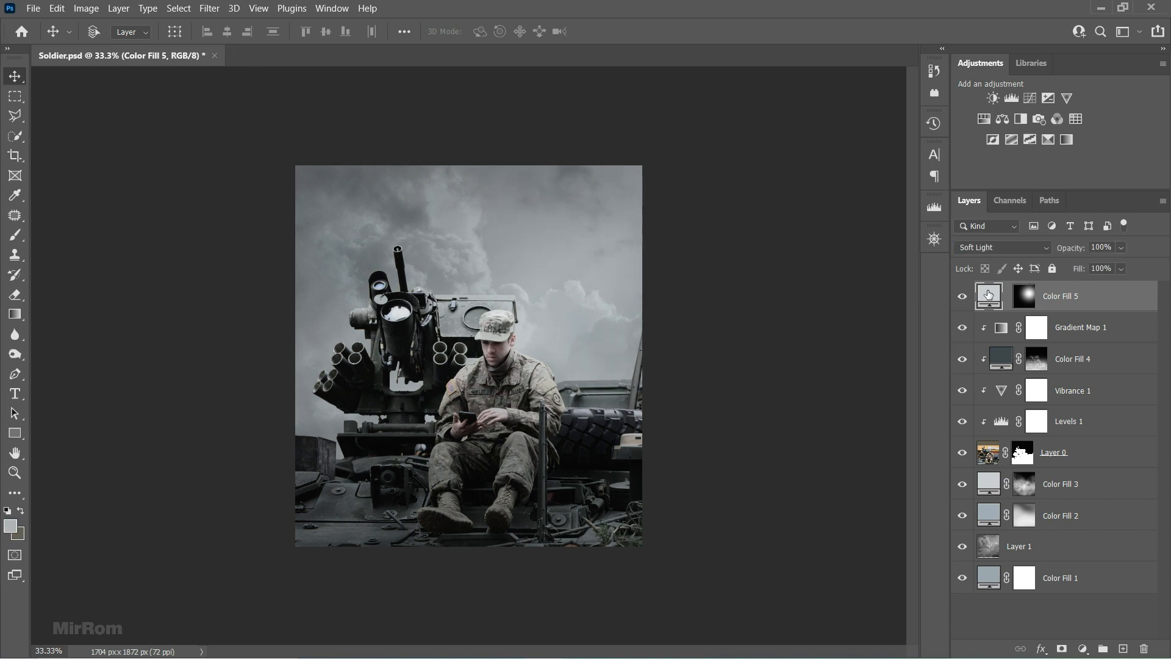
left_click(584, 401)
key("ctrl+minus")
left_click(1024, 298)
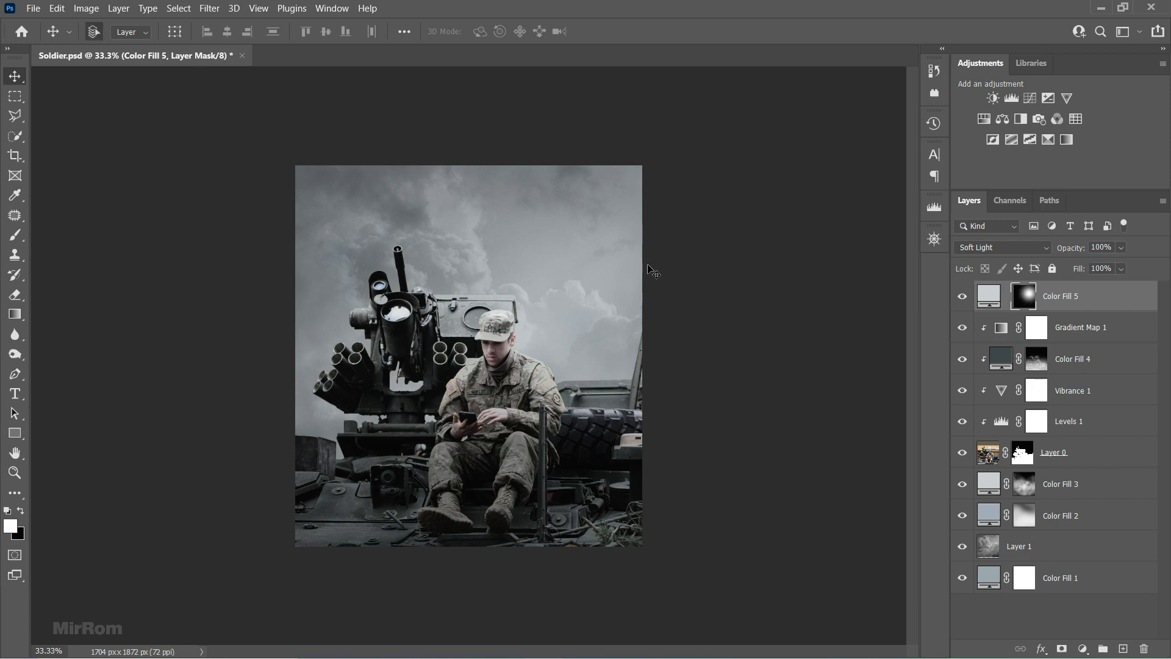
key("ctrl+t")
left_click_drag(648, 270, 674, 186)
left_click_drag(370, 464, 286, 554)
left_click_drag(537, 461, 620, 434)
left_click(745, 31)
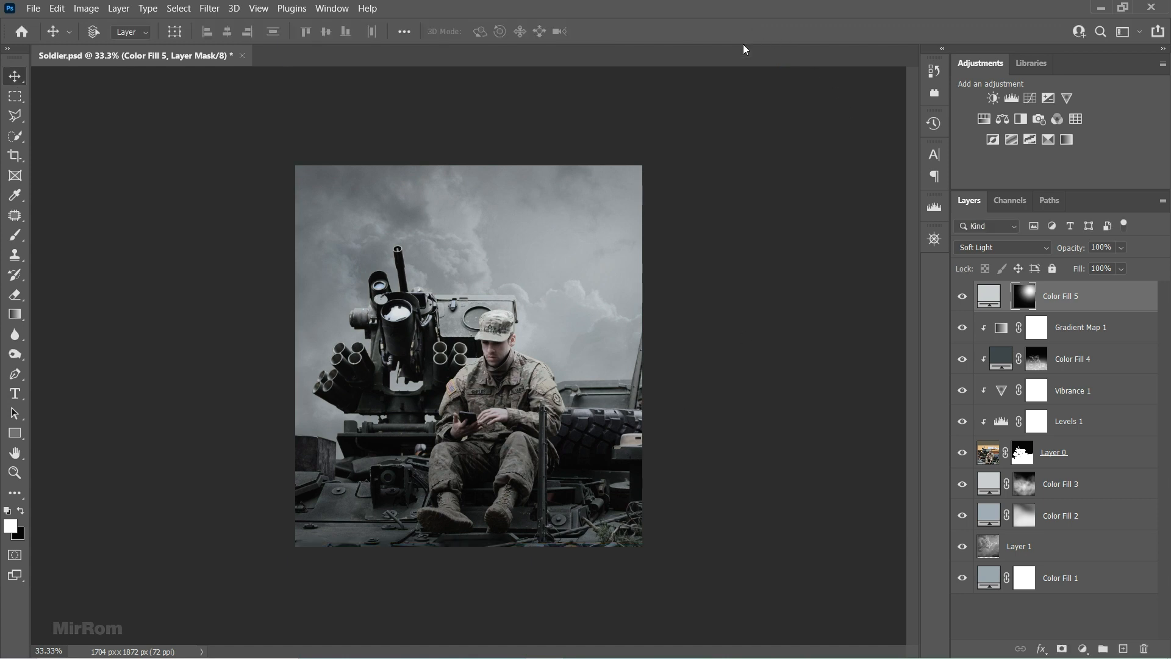
Add a new empty layer above the Gradient Map, clipped to the soldier layer
key("ctrl+plus")
key("ctrl+minus")
left_click(989, 299)
left_click(1091, 335)
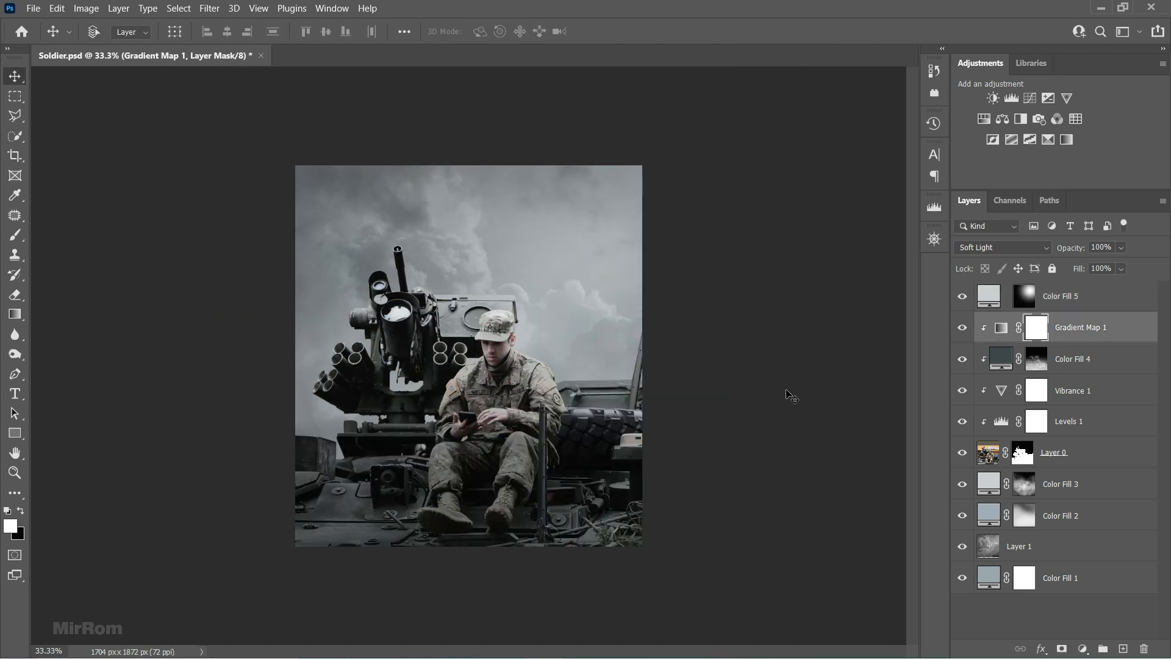
key("ctrl+2")
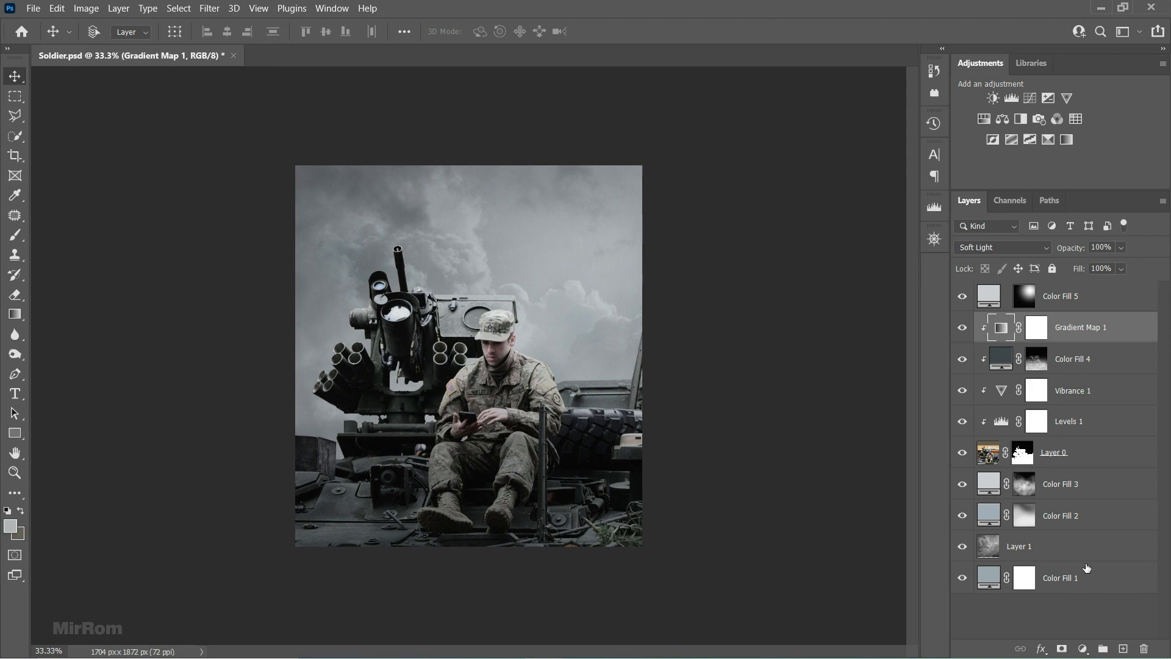
left_click(1121, 646)
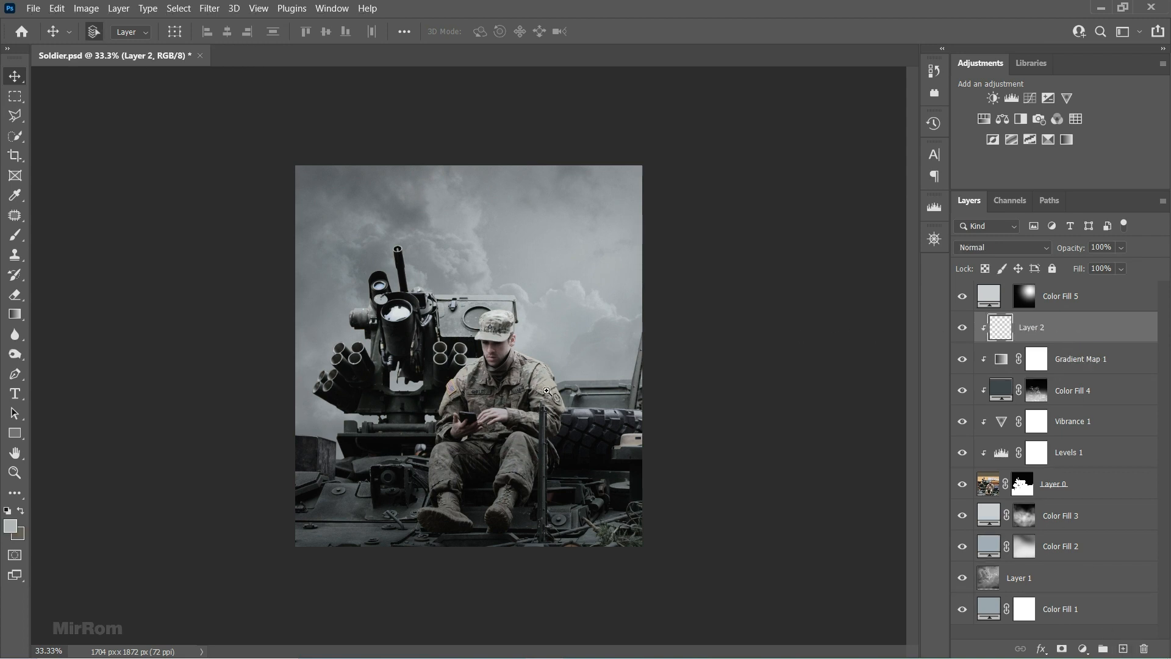
Set the foreground color to light blue-gray #a6aeb0, based on the sky, and the new layer's blend mode to Color Dodge
left_click(549, 395, "ctrl")
left_click(9, 526)
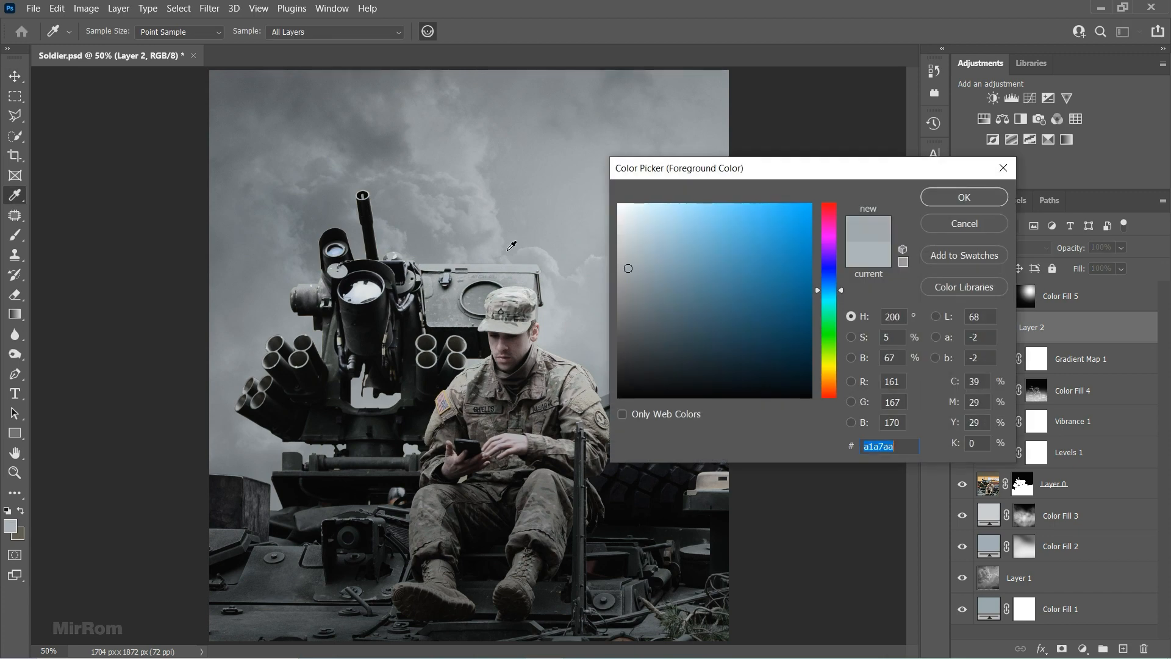
left_click(502, 240)
left_click(518, 236)
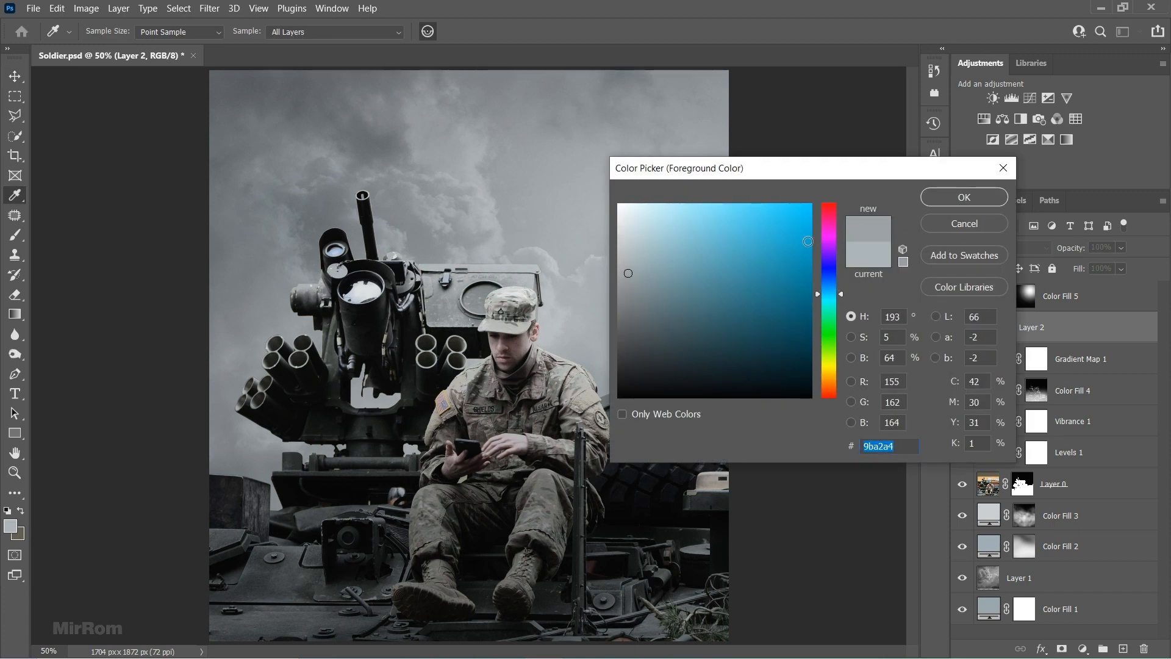
left_click(629, 263)
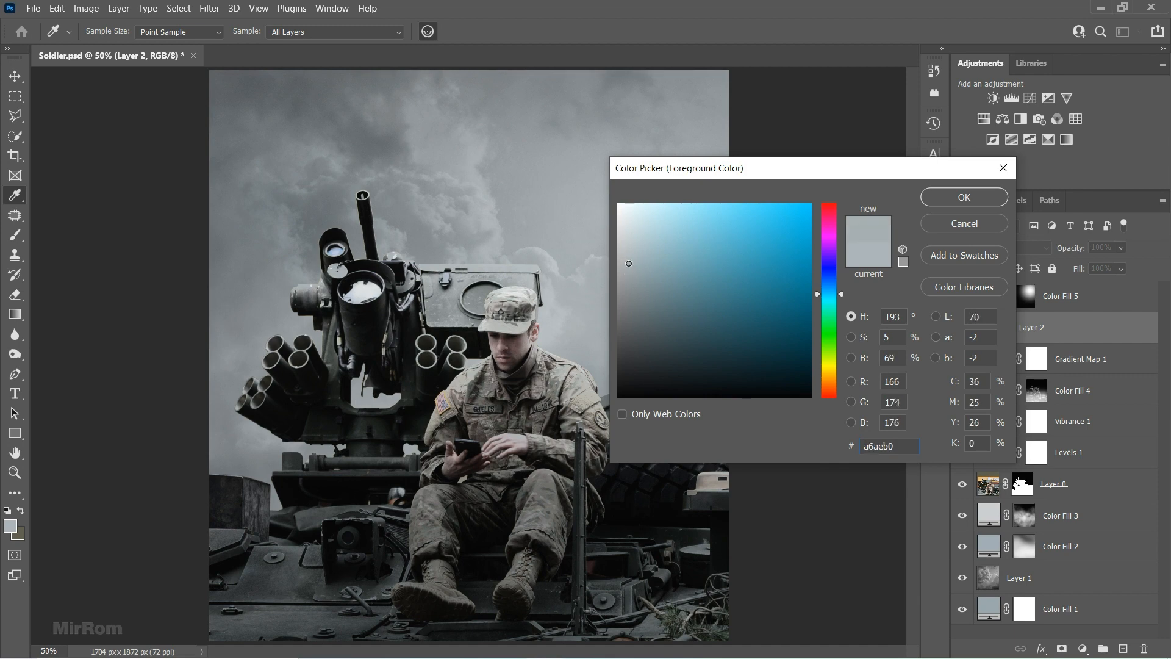
left_click(964, 200)
left_click(980, 249)
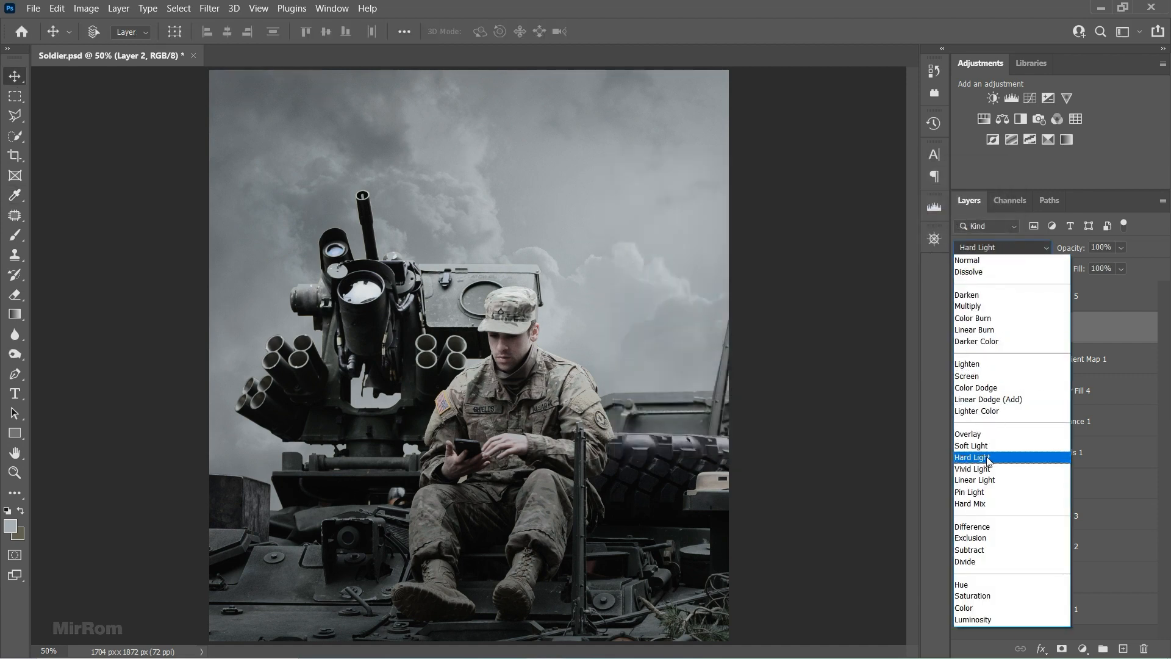
left_click(1020, 390)
Paint a large soft light dab around the soldier's head on the Color Dodge layer with the 1200 px brush
key("b")
left_click(587, 304)
key("ctrl+z")
left_click(540, 316)
key("ctrl+z")
key("ctrl+shift+z")
key("v")
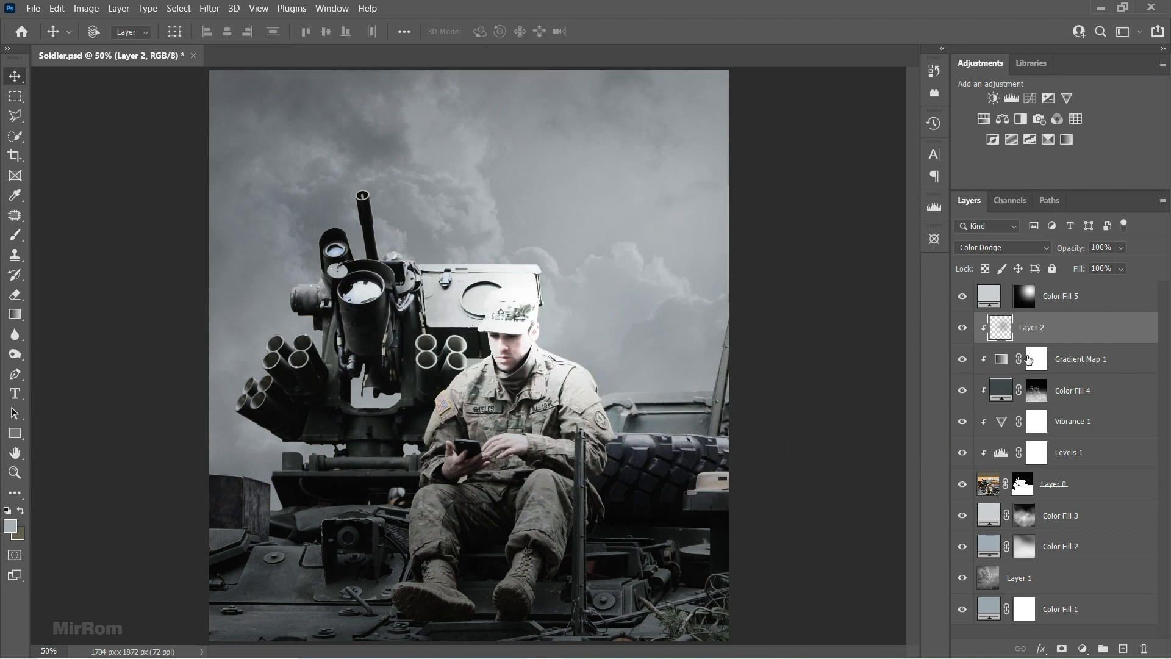
Turn off Transparency Shapes Layer in the Color Dodge layer's blending options
left_click(1042, 649)
left_click(1064, 502)
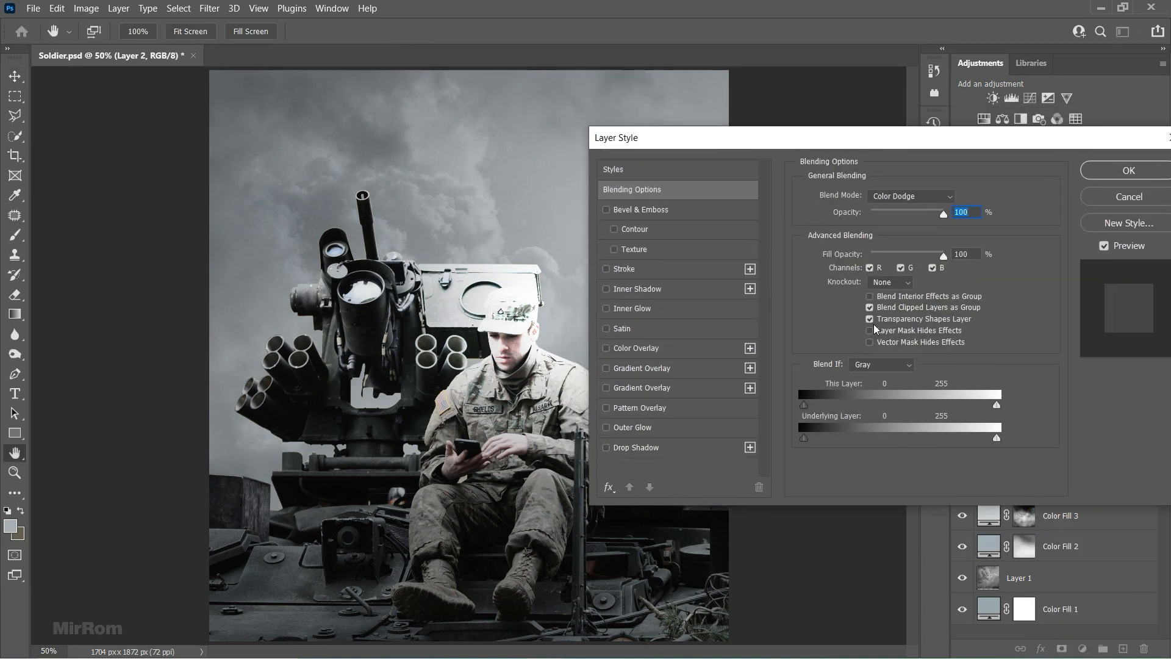
left_click(871, 319)
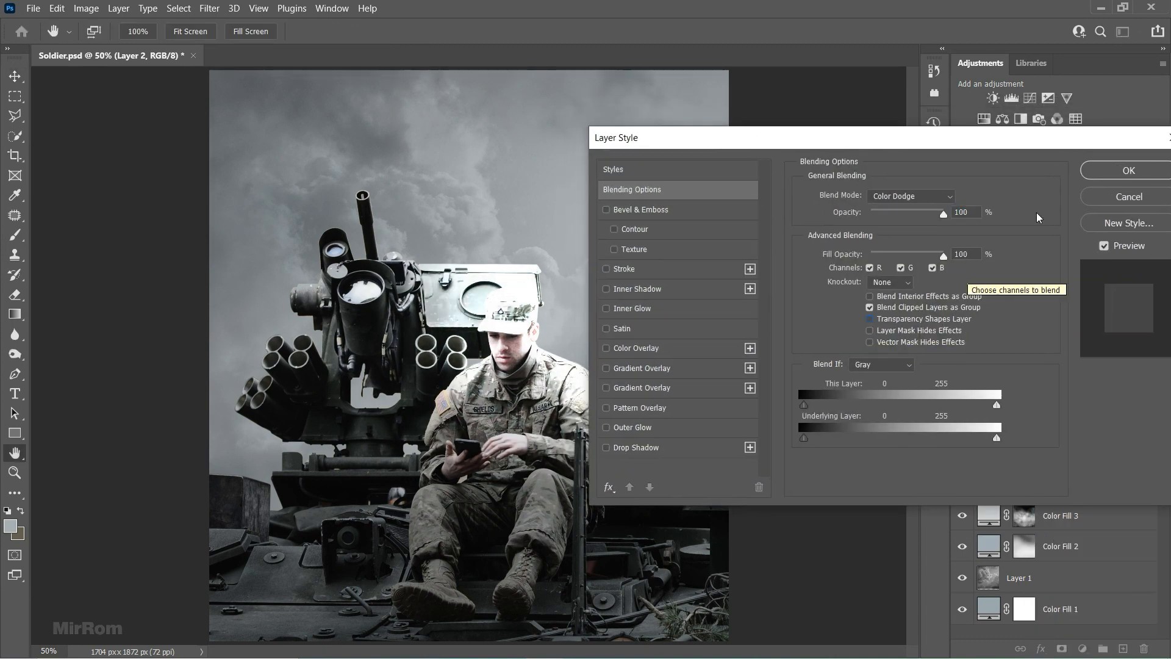
left_click(1129, 171)
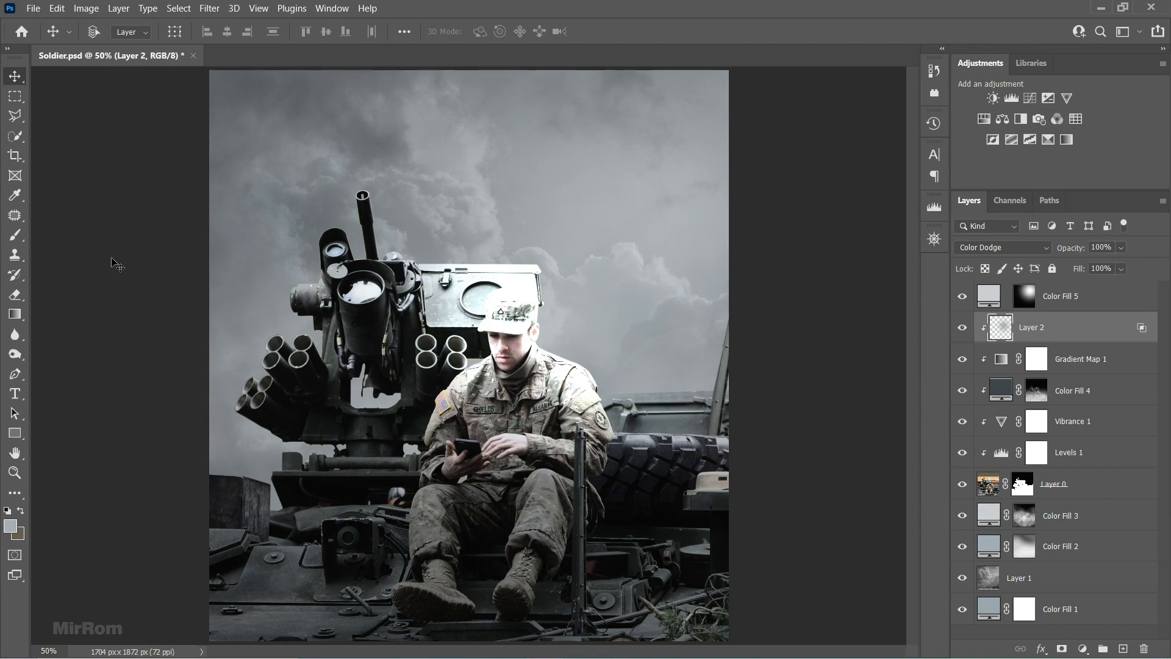
Remove the painted dab from the Color Dodge layer and set the brush to 48% opacity and 50% flow
left_click(16, 295)
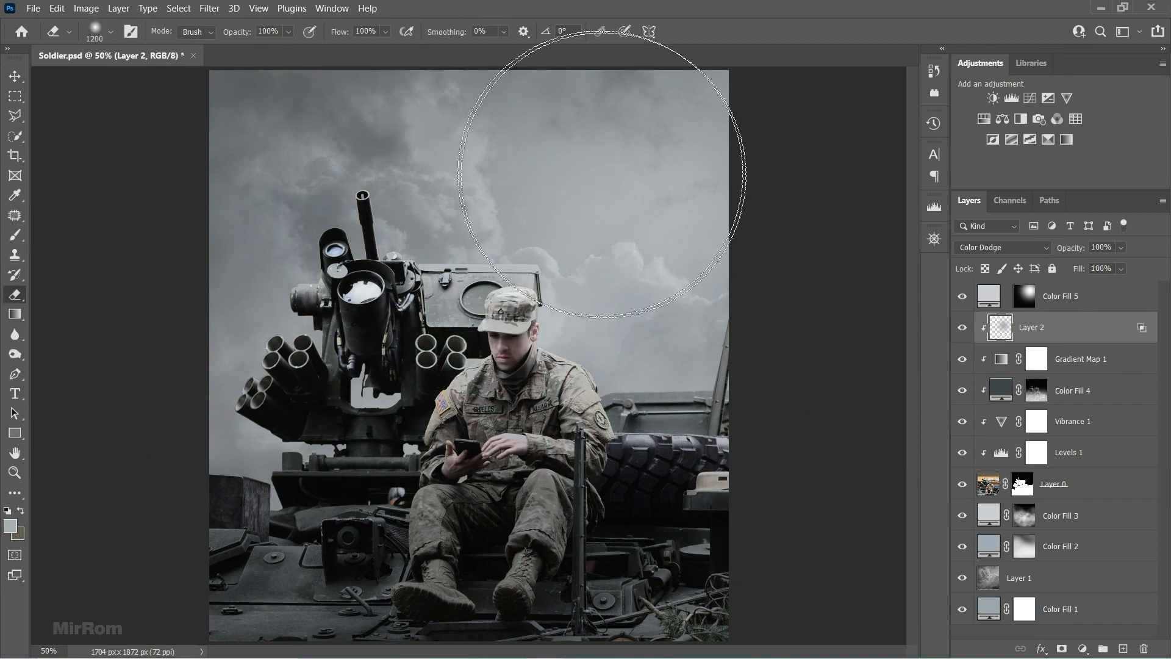
key("b")
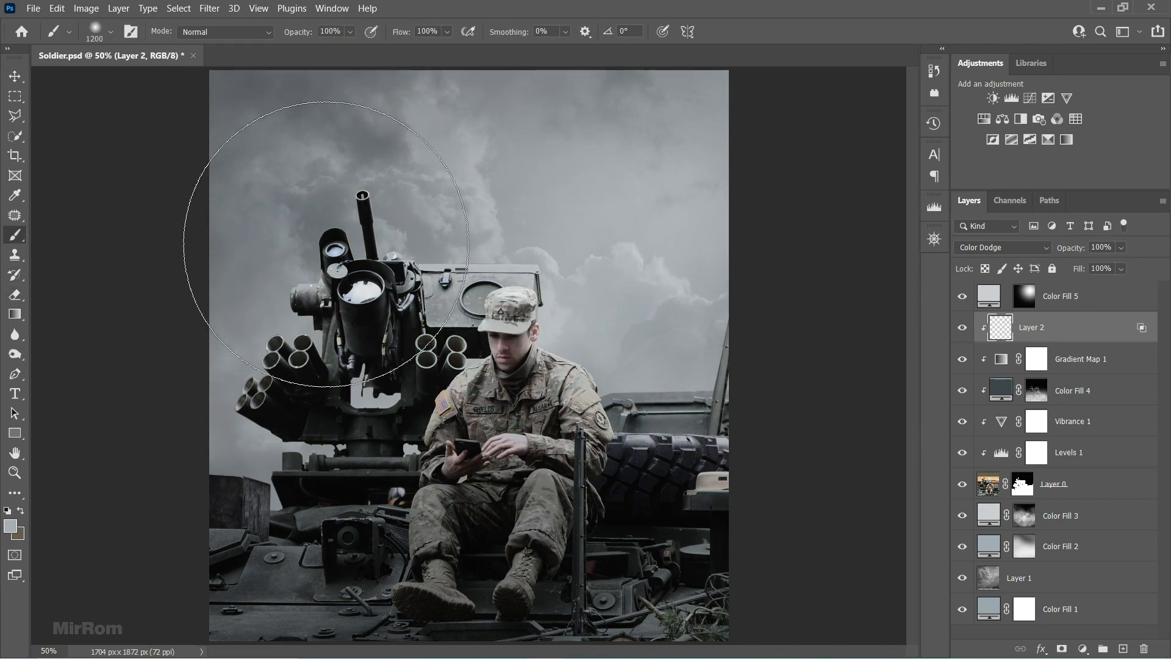
right_click(25, 228)
left_click(351, 32)
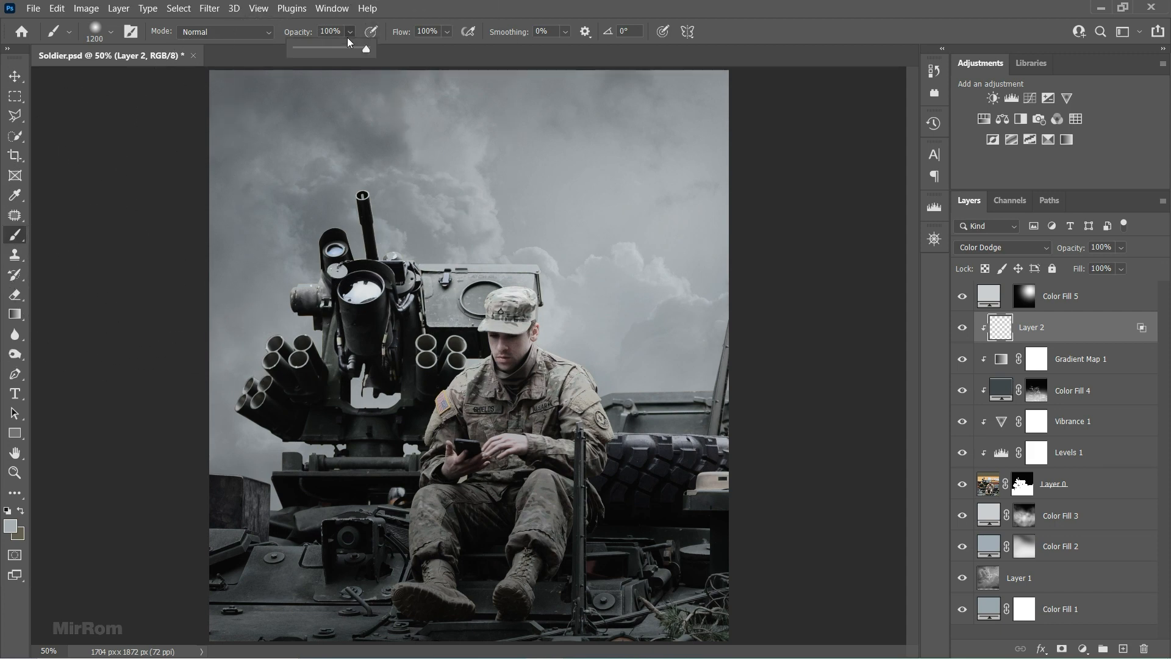
left_click_drag(328, 46, 331, 47)
left_click_drag(447, 32, 429, 50)
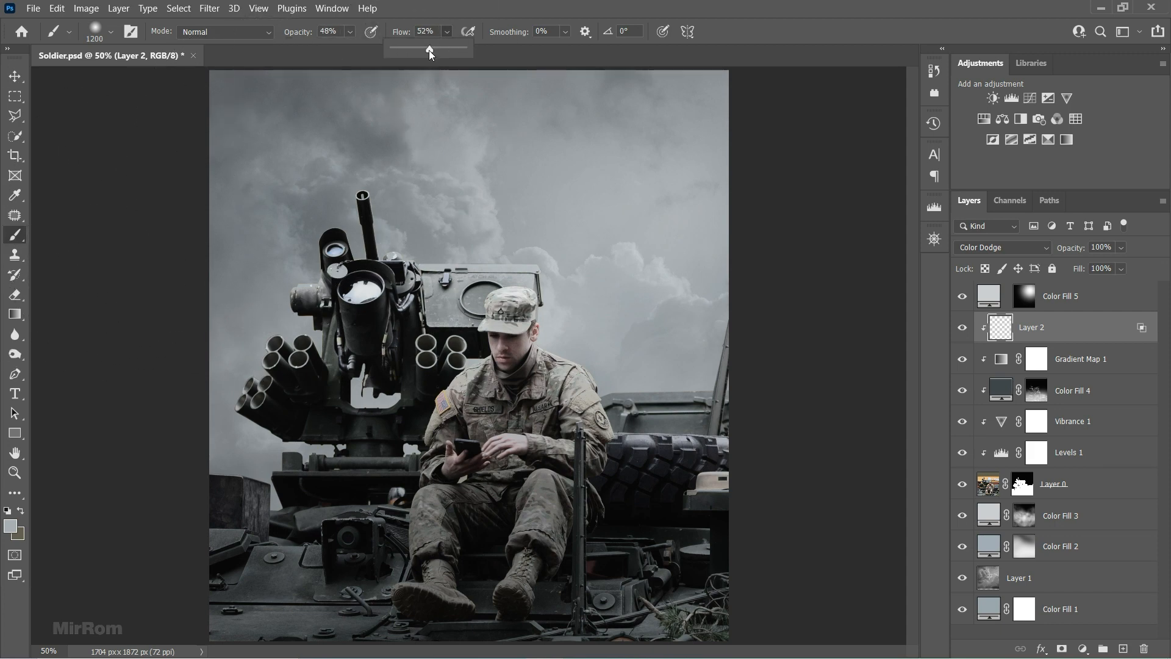
type("50")
key("Return")
Undo a trial 1200 px dab, reduce the brush to 500 px, and dab a highlight beside the soldier's head and shoulder
left_click(496, 260)
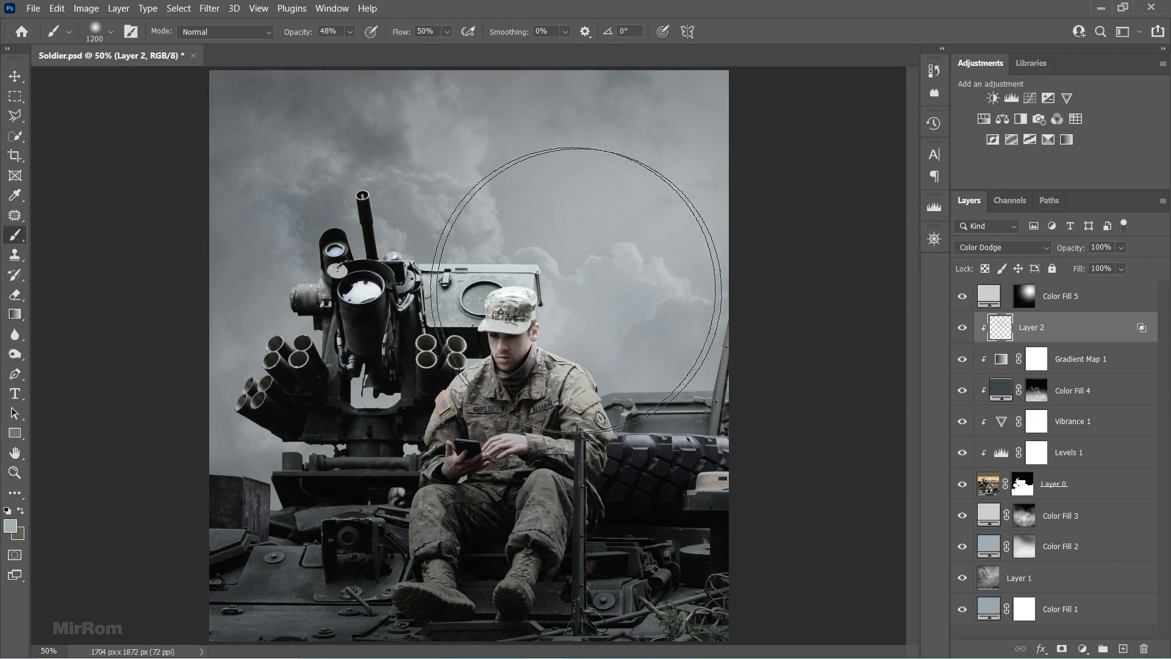
key("ctrl+z")
key("bracketleft")
key("bracketleft")
key("bracketleft")
key("bracketleft")
key("bracketleft")
key("bracketleft")
key("bracketleft")
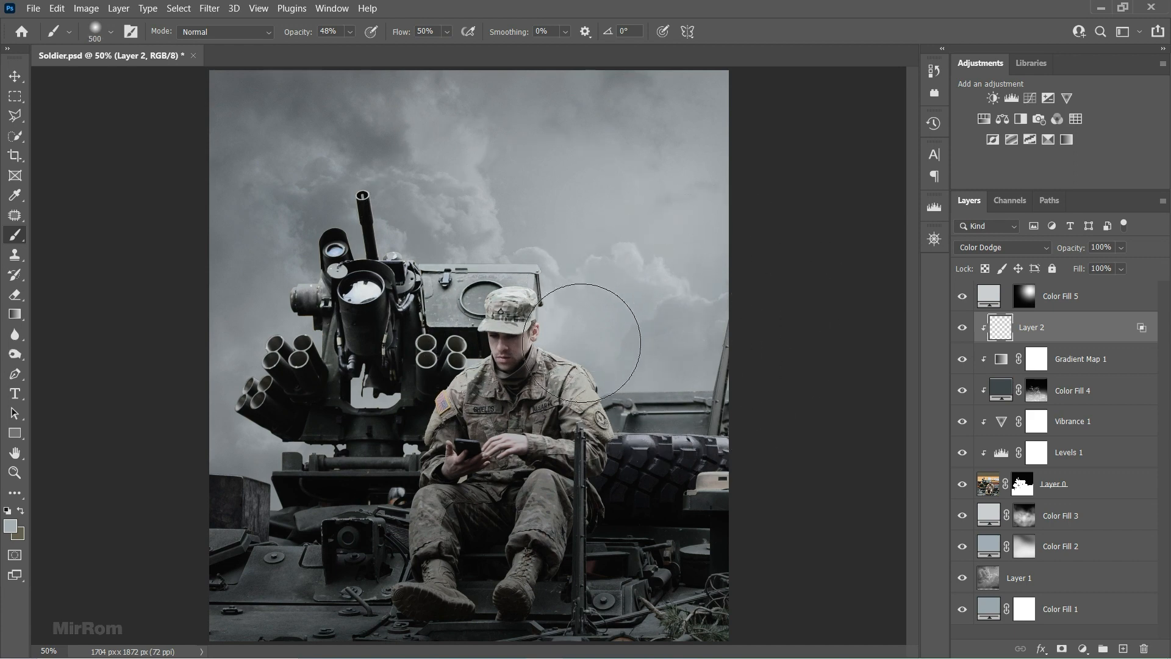
left_click(583, 347)
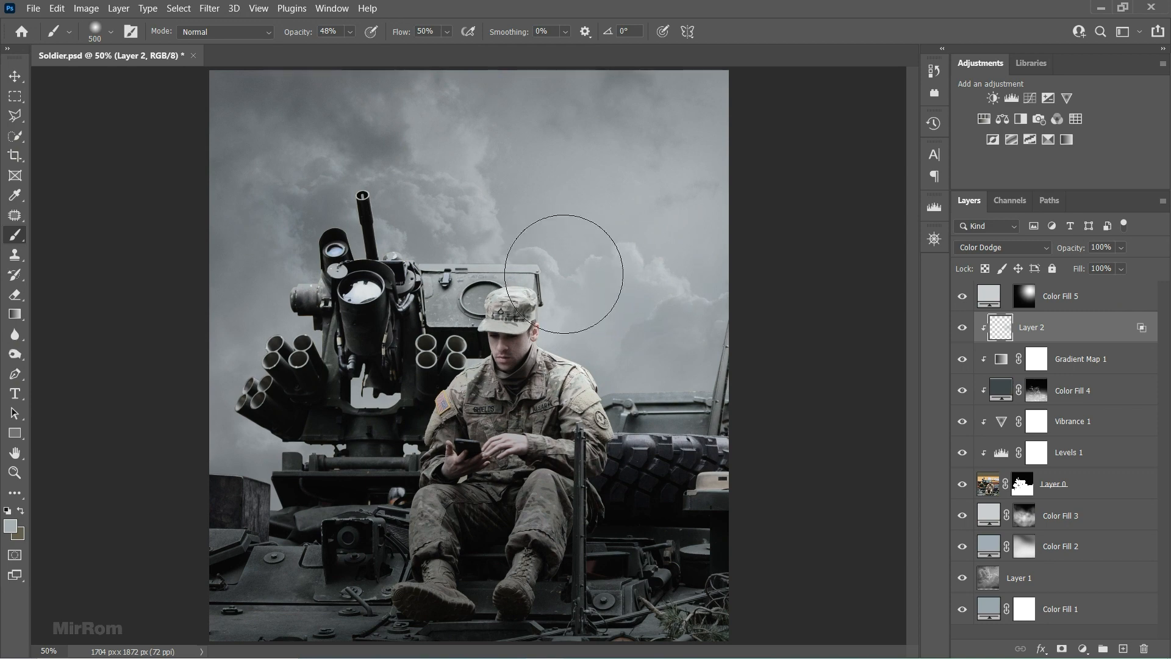
Lower the brush to 35% opacity and 45% flow, and paint a soft highlight down beside the soldier's head, shoulder and arm
right_click(645, 237)
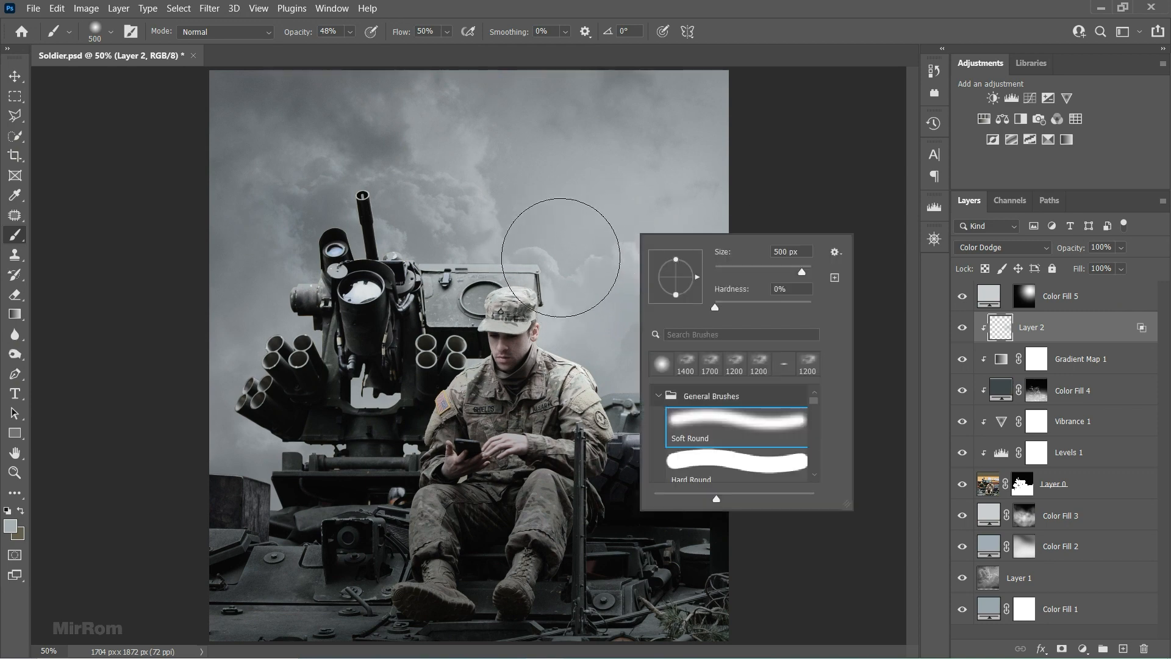
key("Escape")
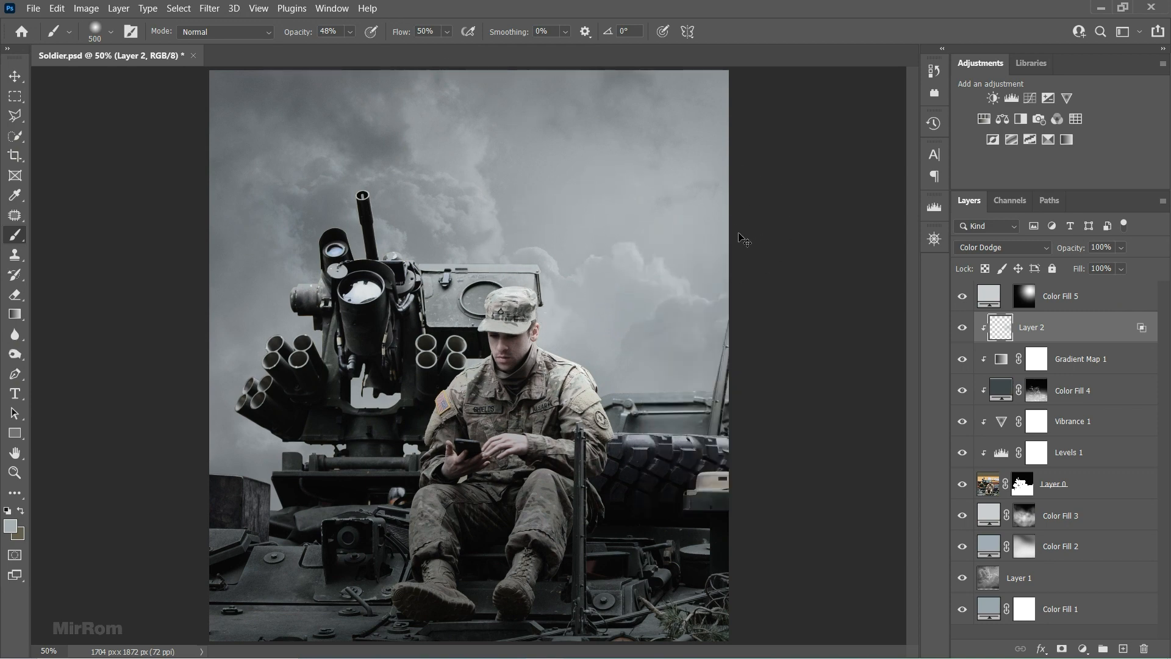
left_click(350, 31)
left_click_drag(352, 50, 350, 50)
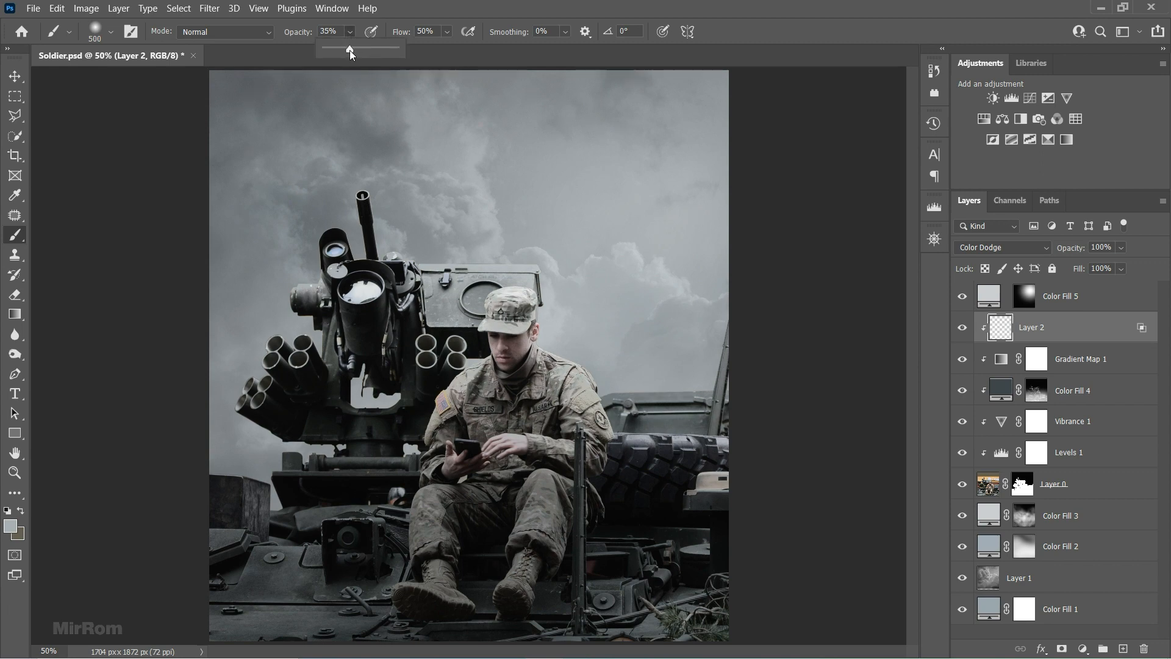
left_click(451, 36)
left_click_drag(453, 52, 452, 52)
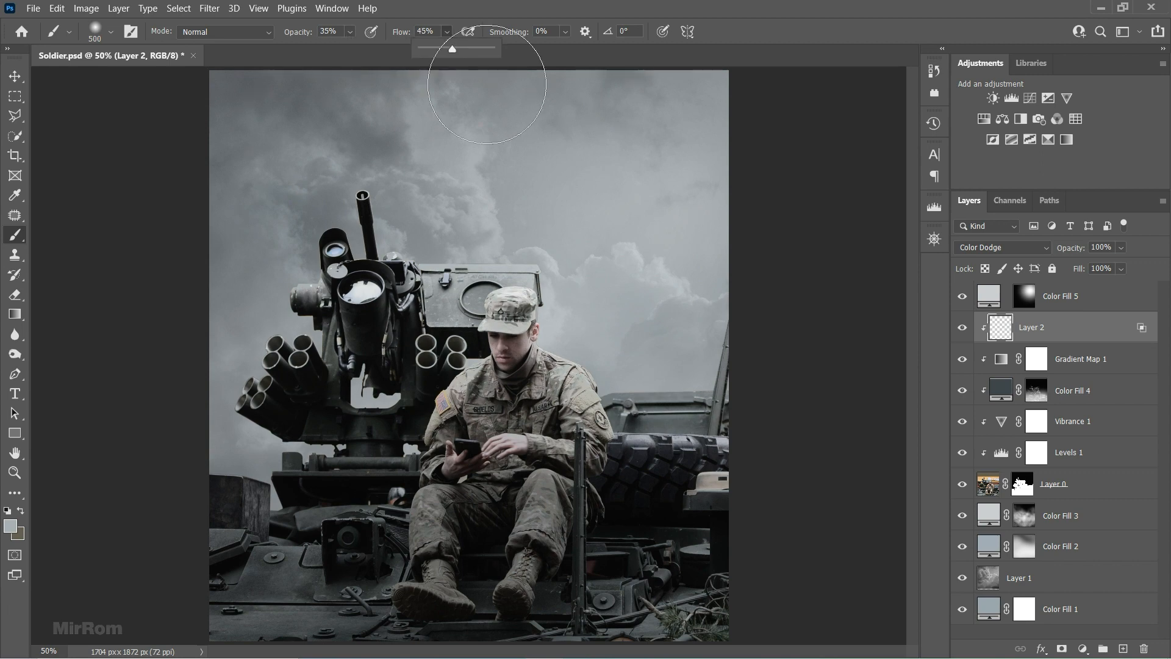
mouse_move(560, 288)
left_mouse_down()
mouse_move(410, 212)
mouse_move(341, 244)
mouse_move(286, 290)
mouse_move(213, 380)
mouse_move(263, 470)
mouse_move(459, 520)
mouse_move(476, 571)
mouse_move(548, 456)
left_mouse_up()
Flatten the soft round brush tip, reduce it to 300 px for the lower vehicle deck, and make the tip round again
right_click(547, 457)
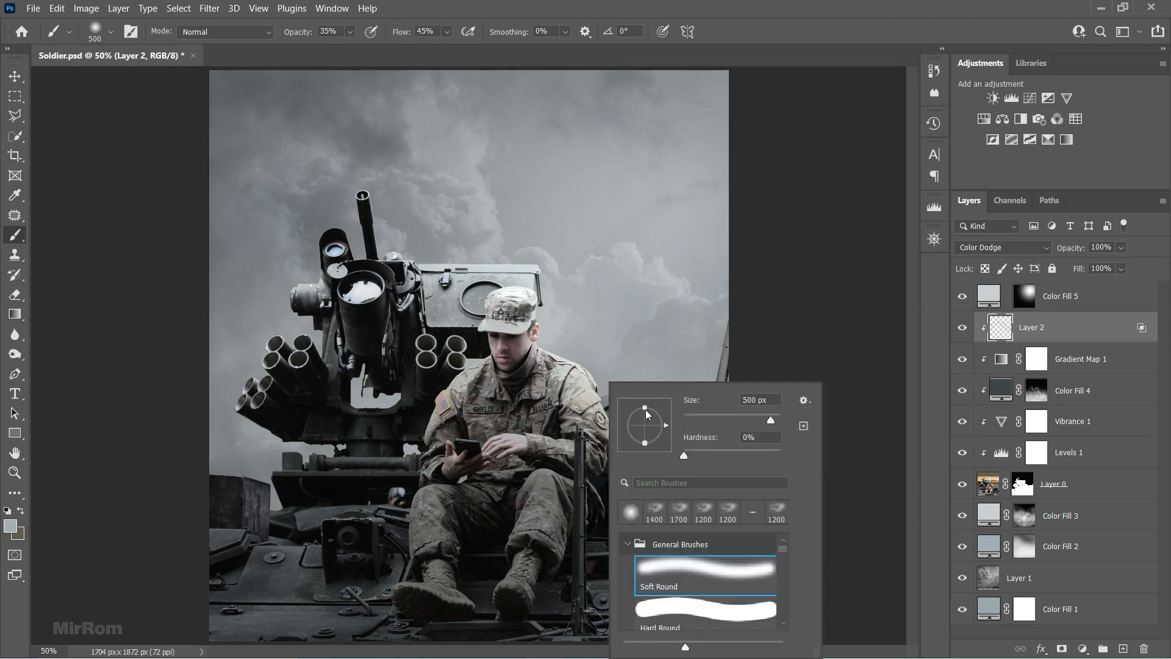
key("Escape")
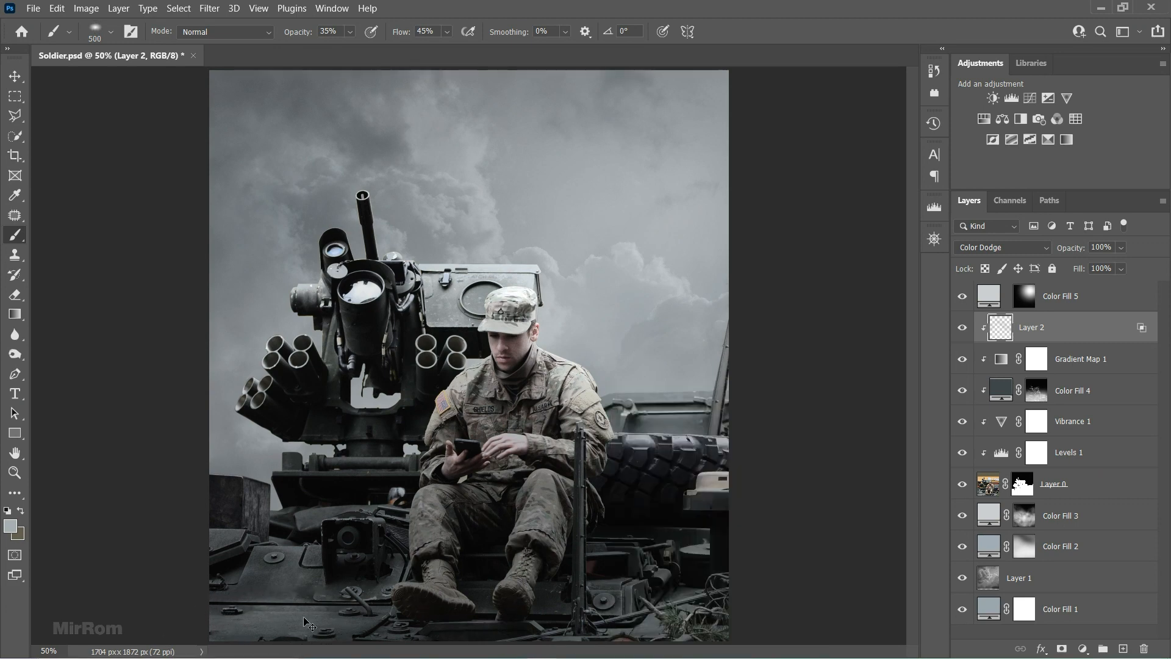
key("bracketleft")
key("bracketleft")
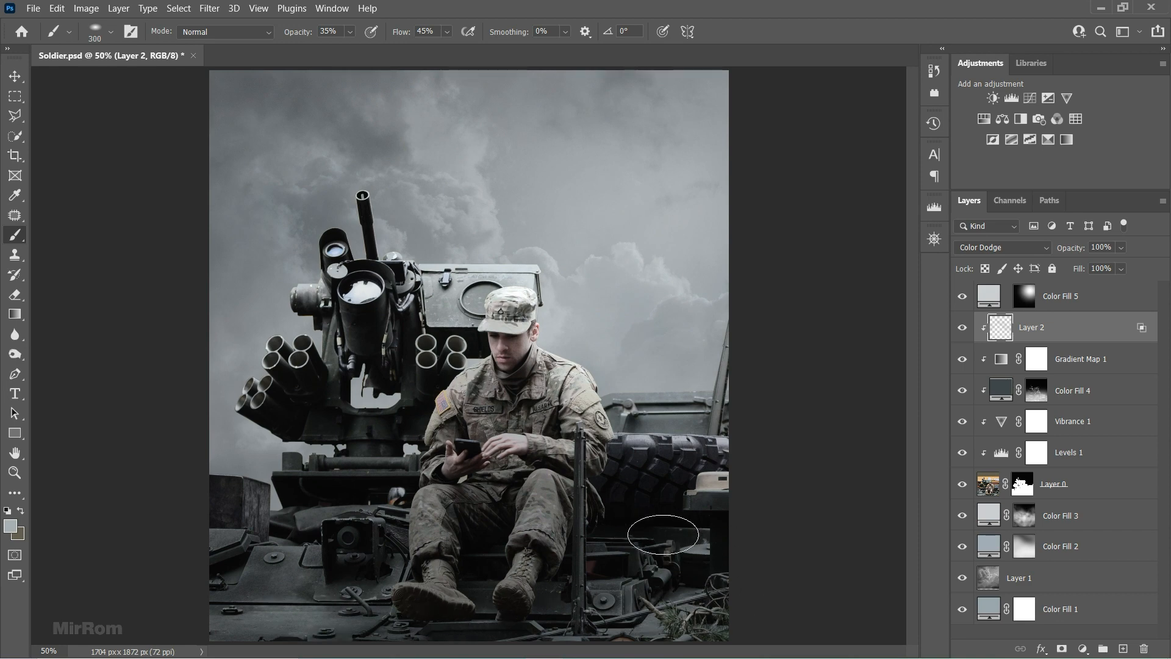
right_click(668, 589)
key("Escape")
Reduce the brush to 70 px and 50 px and paint highlights along the vehicle hatch's edge and the soldier's shoulder
left_click(590, 368, "ctrl")
scroll(412, 256, "up", 3)
key("bracketleft")
key("bracketleft")
key("bracketleft")
key("bracketleft")
key("bracketleft")
key("bracketleft")
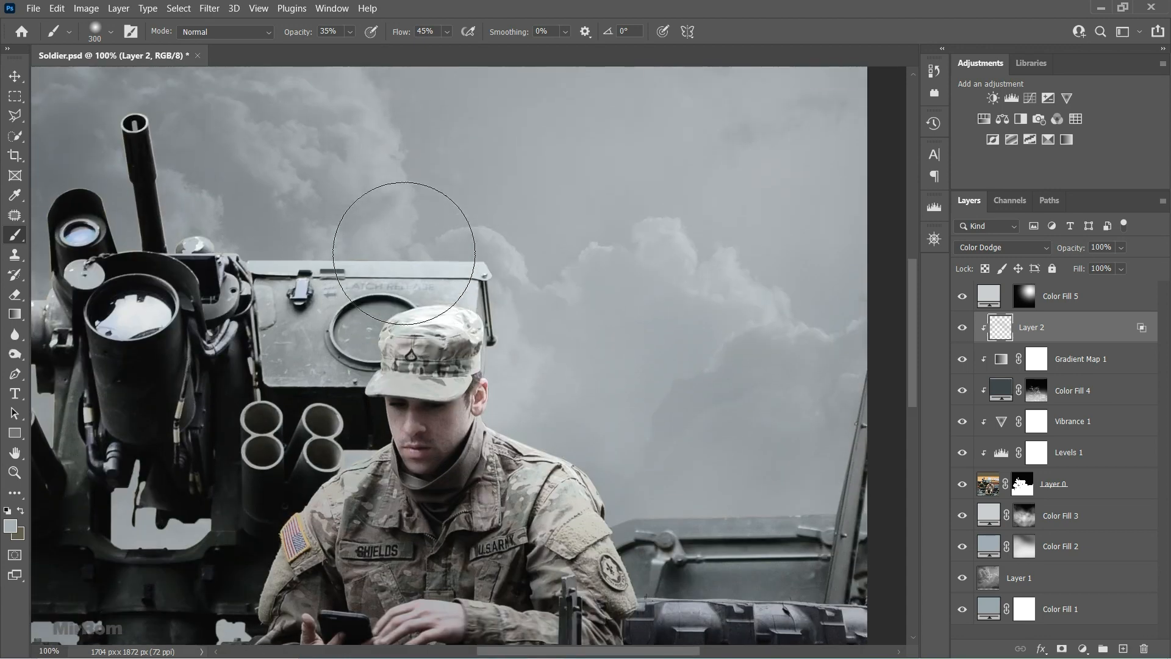
key("bracketleft")
key("bracketleft")
key("bracketleft")
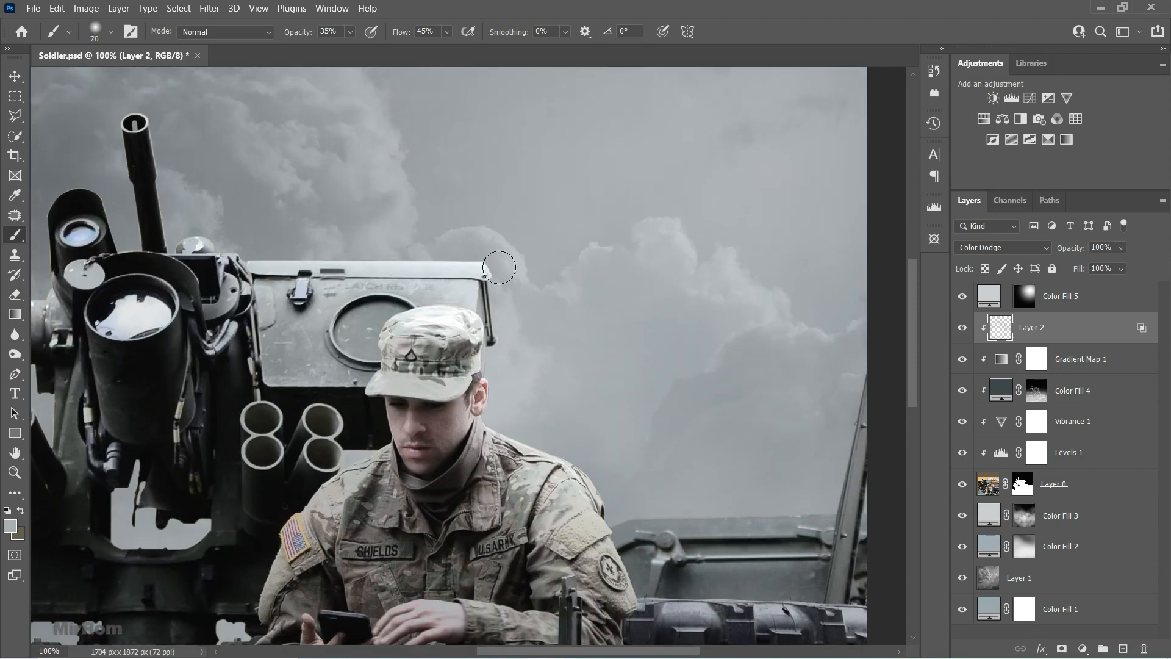
key("bracketleft")
key("bracketleft")
key("bracketleft")
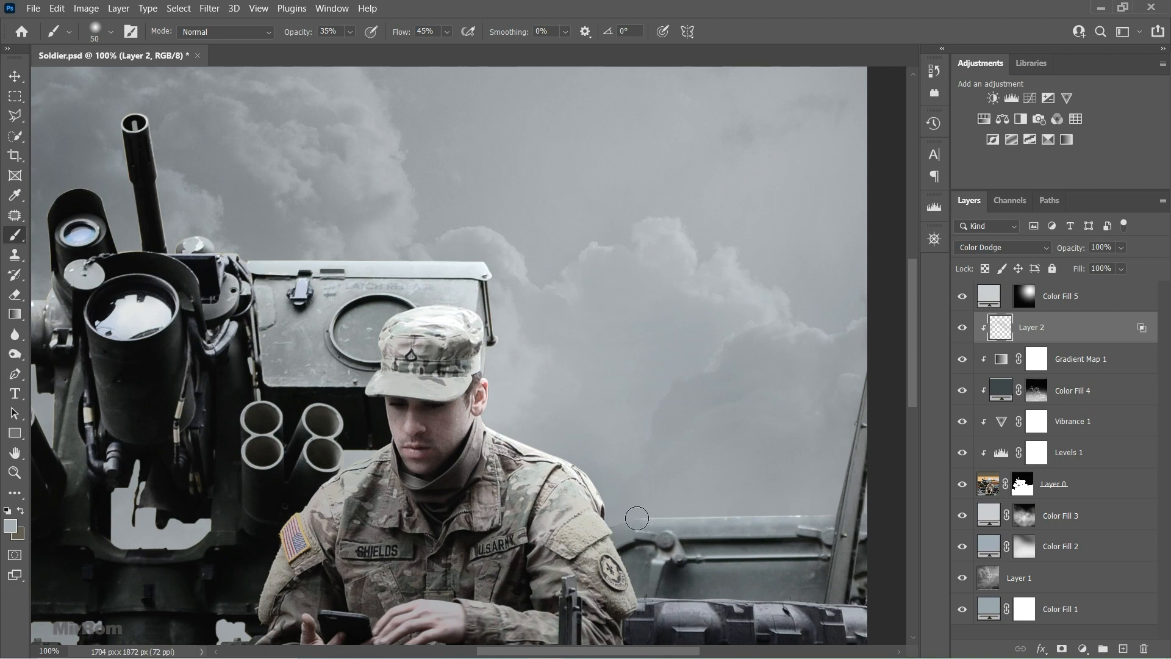
Brighten the tyre tread and the light-coloured box beneath it on the Color Dodge layer
scroll(701, 375, "right", 3)
scroll(701, 376, "down", 2)
key("bracketright")
key("bracketright")
key("bracketright")
key("bracketright")
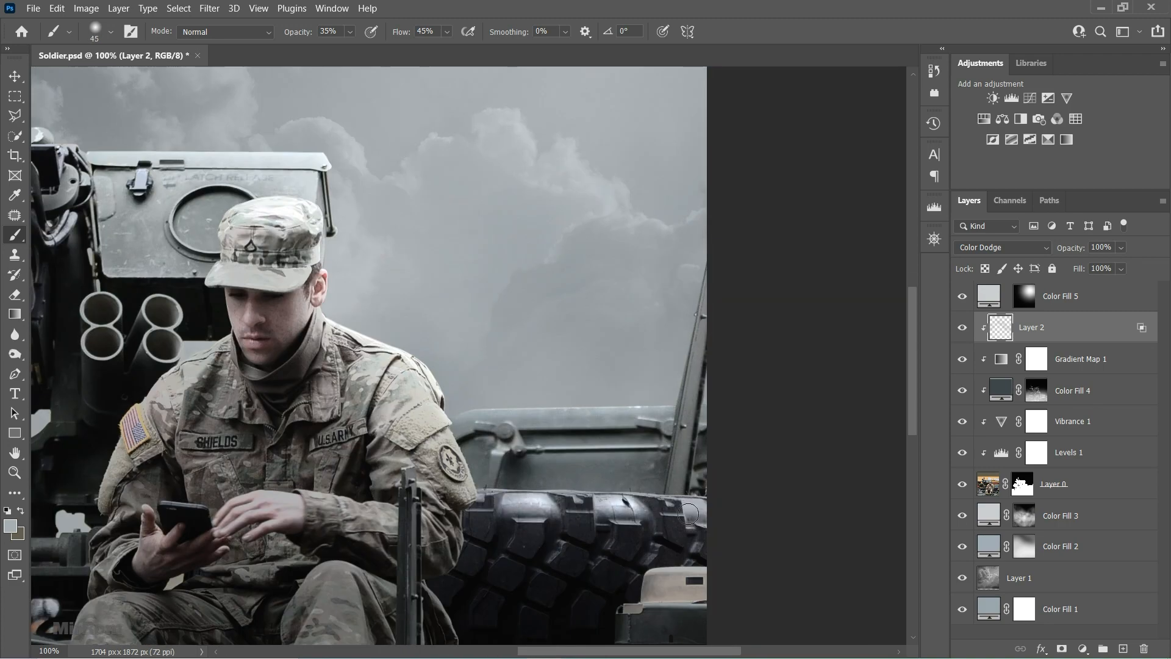
scroll(554, 445, "down", 2)
mouse_move(689, 491)
left_mouse_down()
mouse_move(672, 473)
mouse_move(692, 464)
left_mouse_up()
Flatten a smaller brush tip, paint a highlight along the tyre's upper edge, and restore the round tip
key("bracketleft")
key("bracketleft")
key("bracketleft")
key("bracketleft")
right_click(564, 332)
left_click_drag(601, 357, 601, 370)
key("Return")
left_click_drag(491, 381, 695, 387)
right_click(664, 302)
left_click_drag(702, 340, 702, 327)
key("Return")
Paint highlights on the weapon station's glass lenses, metal disc, side housing and launcher tubes with a 30–40 px brush
scroll(486, 202, "down", 1)
left_click_drag(486, 202, 901, 470)
left_click_drag(449, 258, 476, 252)
key("bracketright")
left_click(338, 244)
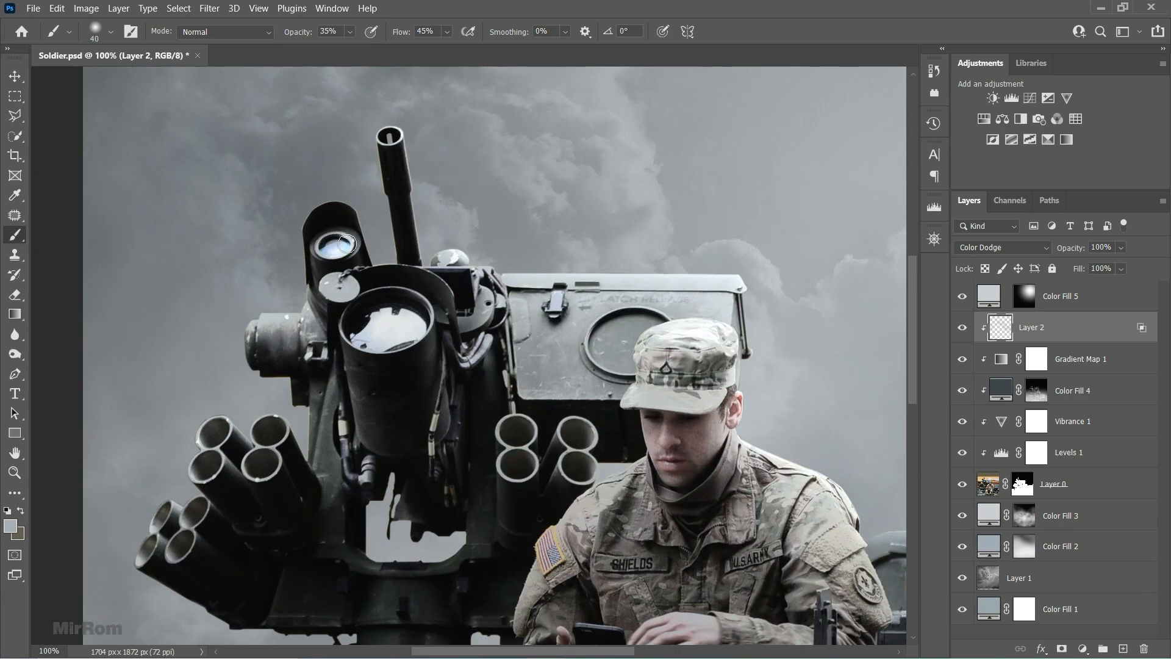
left_click(340, 286)
left_click_drag(384, 327, 408, 326)
left_click_drag(297, 302, 272, 314)
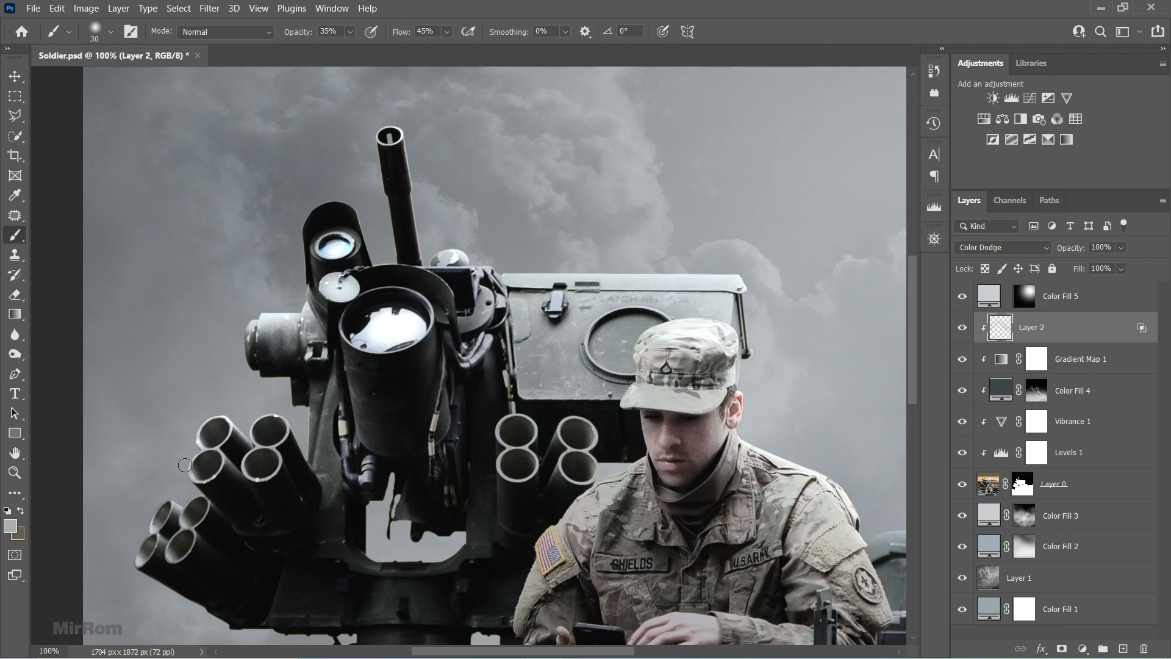
key("bracketleft")
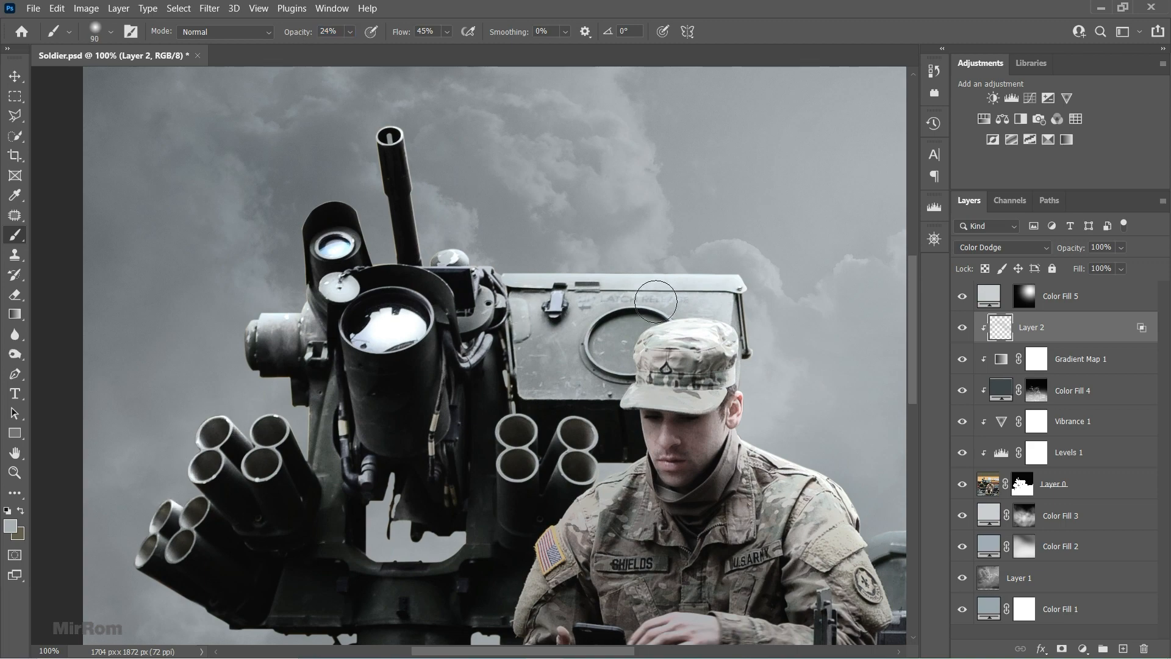
Add small 20 px highlights to the vehicle's ledge and deck fittings, and brighten the round drum behind the foliage
scroll(662, 305, "down", 5)
scroll(528, 392, "down", 1)
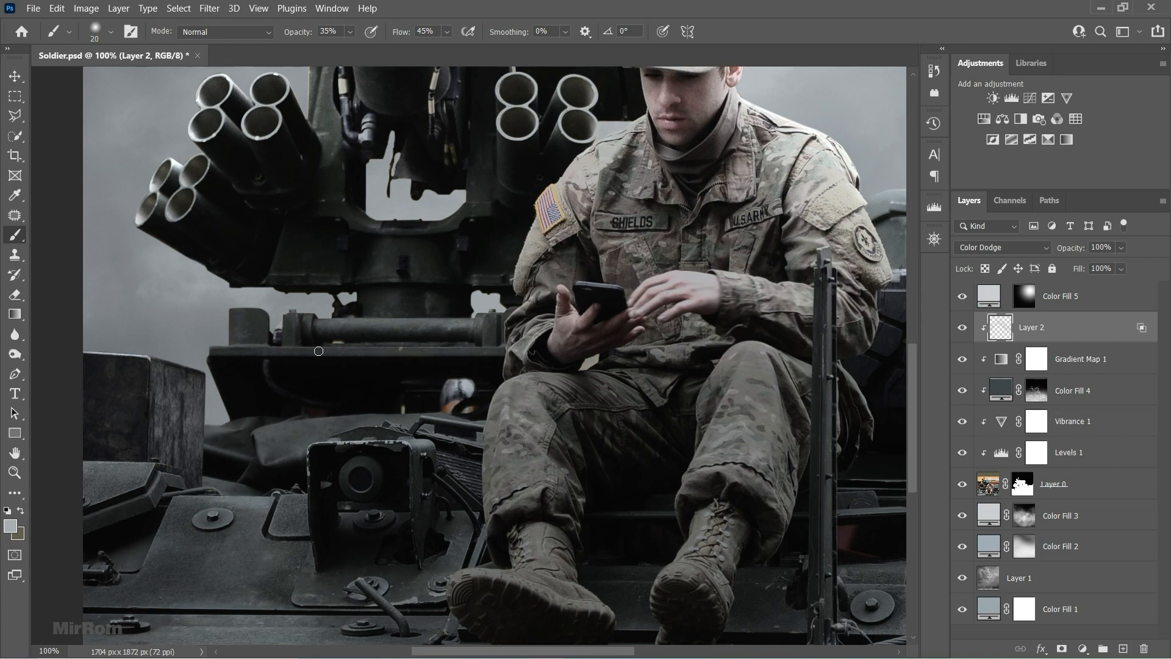
scroll(454, 465, "down", 1)
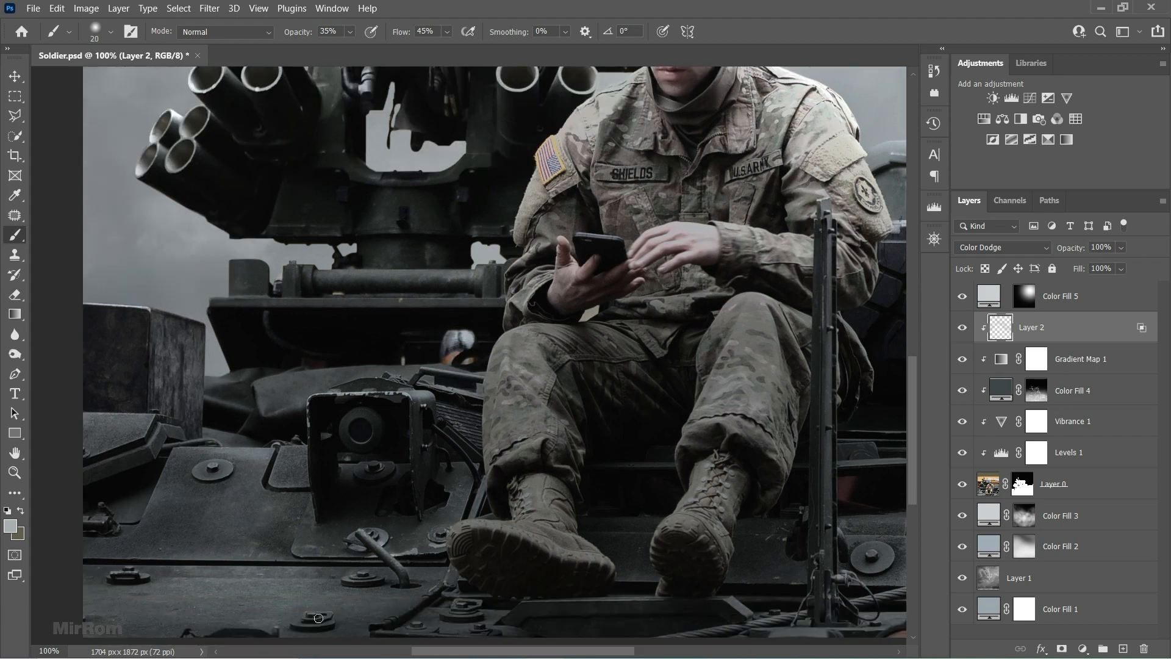
scroll(171, 468, "right", 8)
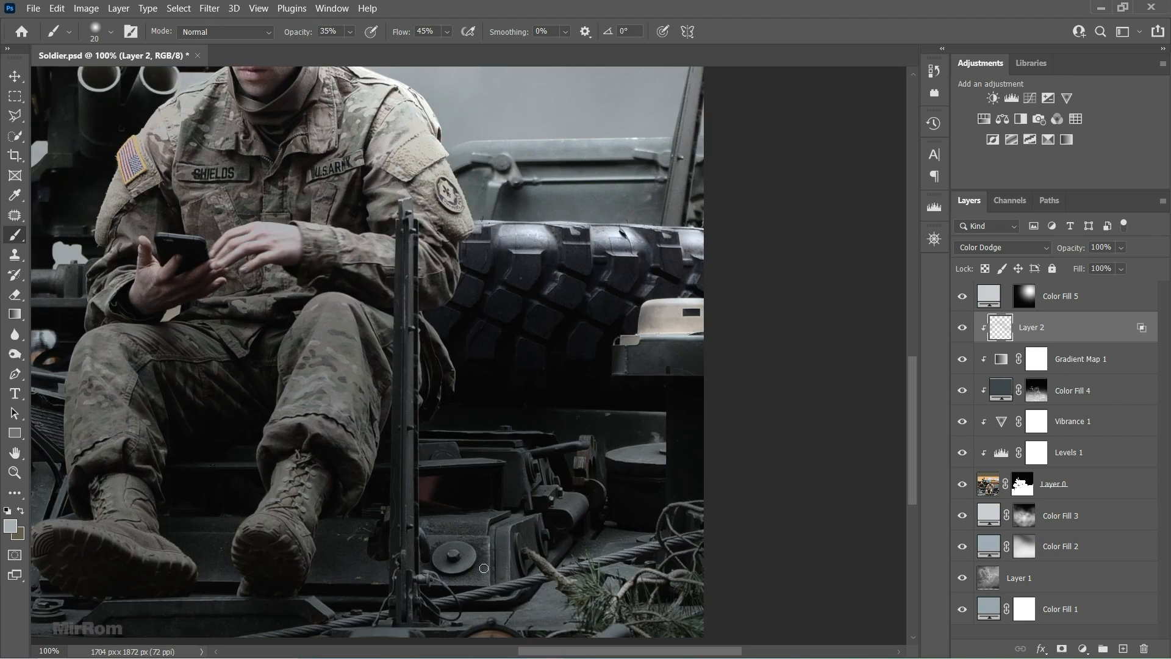
left_click_drag(635, 457, 660, 454)
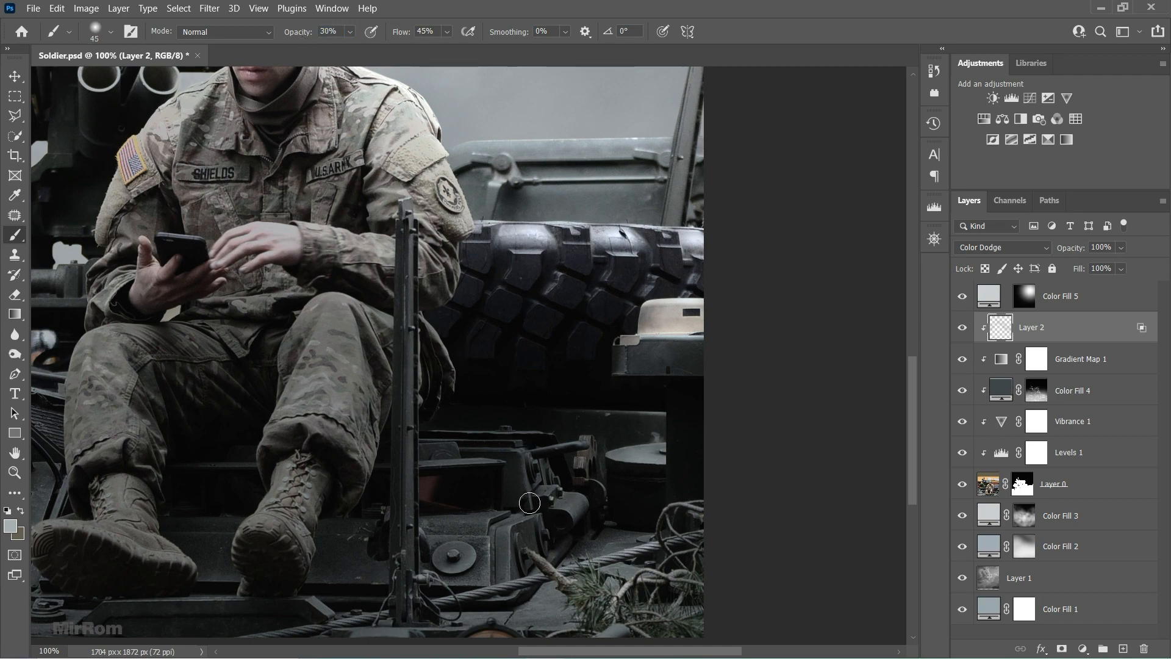
Highlight the upright metal post beside the soldier and the foliage with a 20–25 px brush at 30% opacity
scroll(427, 476, "down", 3)
key("bracketleft")
scroll(427, 169, "up", 1)
left_click_drag(407, 132, 412, 294)
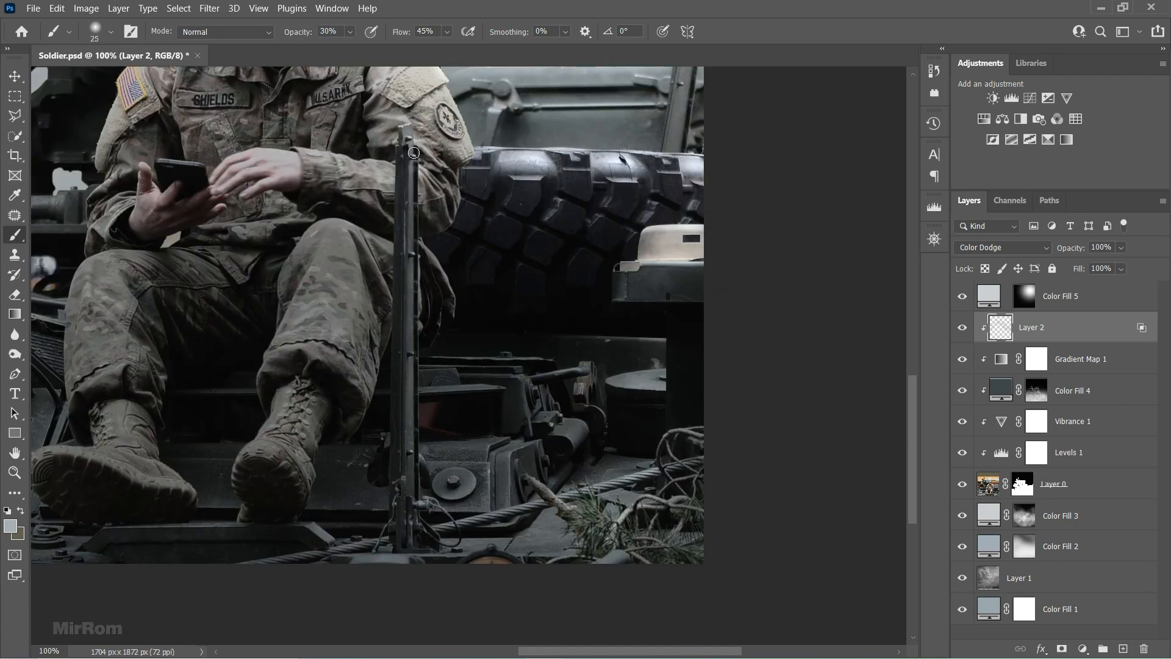
scroll(413, 431, "up", 2)
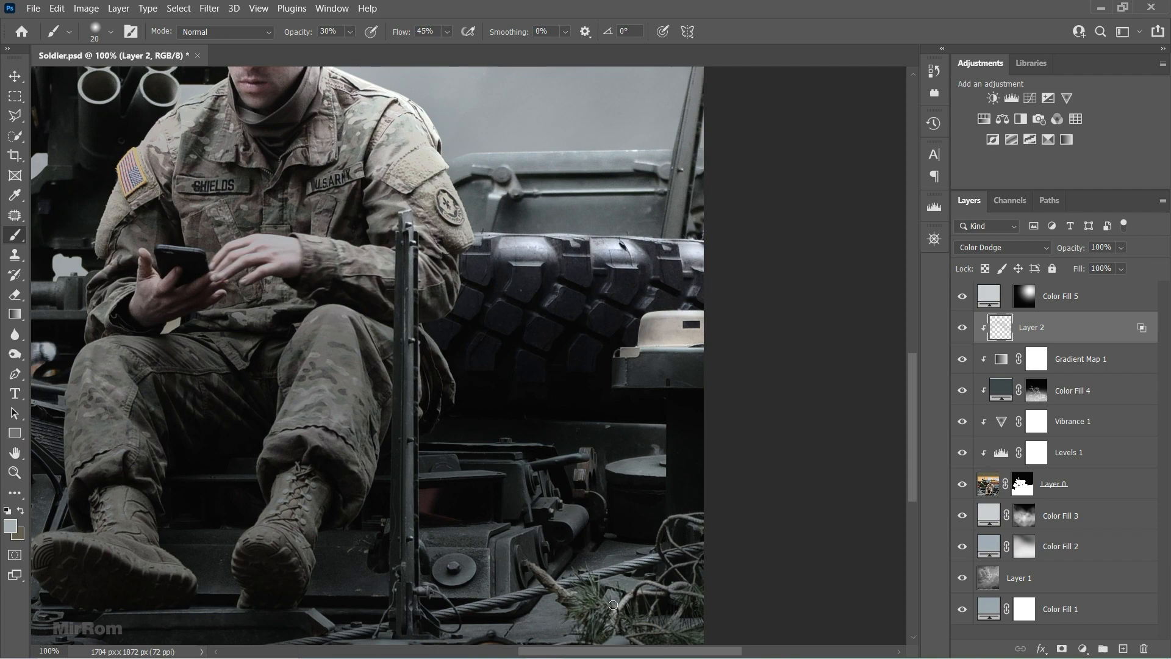
scroll(653, 301, "down", 2)
Load the saved selection of the soldier's cap
scroll(560, 410, "up", 3)
left_click(178, 9)
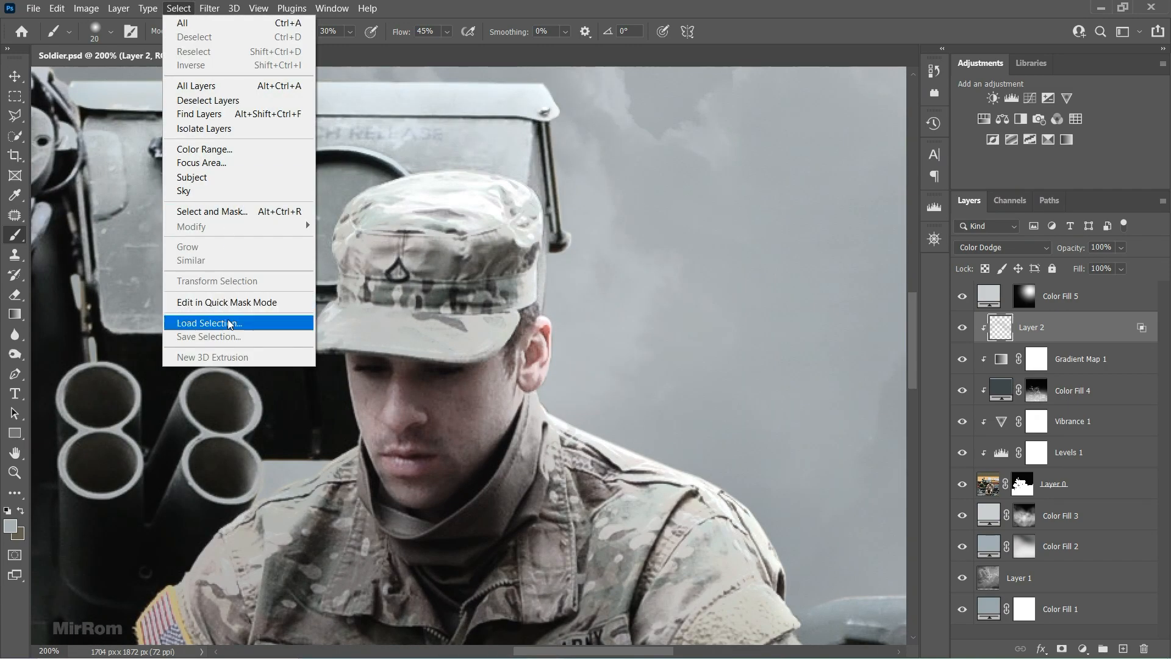
left_click(219, 322)
left_click(552, 181)
left_click(537, 223)
left_click(701, 152)
Brush a highlight over the crown of the selected cap with a 50 px brush at 30% opacity, and deselect
key("bracketright")
key("bracketright")
key("bracketright")
key("bracketright")
key("bracketright")
key("bracketright")
mouse_move(474, 189)
left_mouse_down()
mouse_move(364, 177)
mouse_move(422, 163)
mouse_move(528, 185)
left_mouse_up()
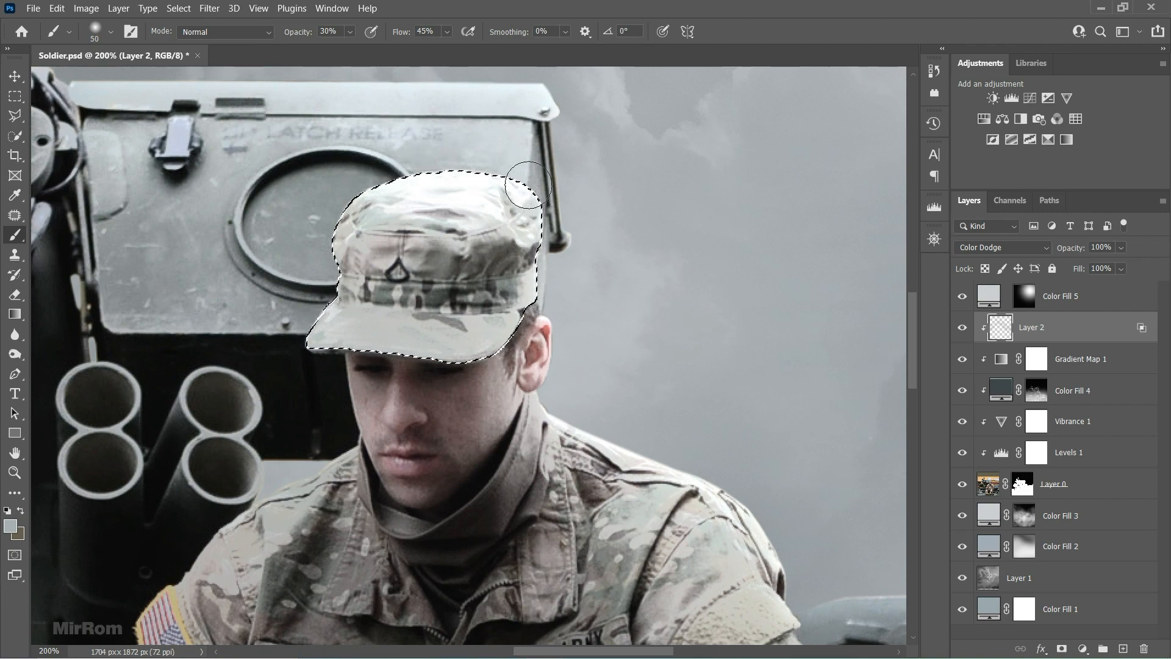
key("bracketleft")
key("bracketleft")
key("bracketleft")
key("ctrl+d")
Lower the brush opacity to 23% and paint a 35 px highlight on the soldier's cheek and jaw below the ear
scroll(696, 378, "down", 1)
key("2")
key("3")
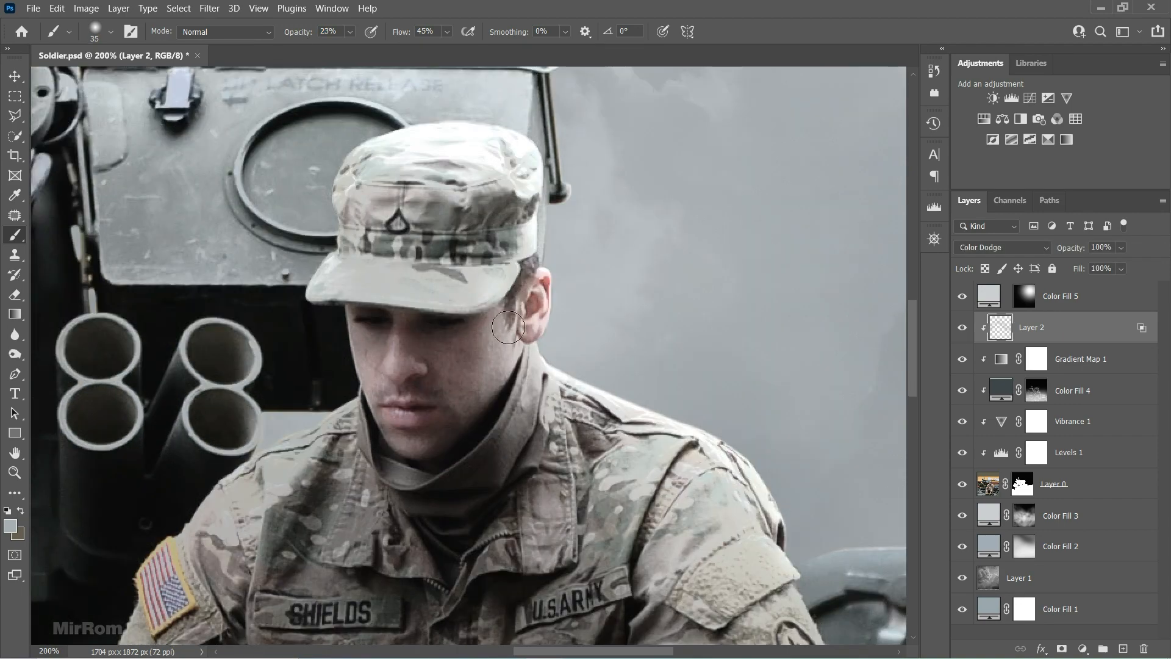
left_click_drag(509, 327, 495, 360)
Add fine 9–10 px highlights to the neck gaiter and jacket collar, and 20 px highlights around the flag-patch sleeve
key("bracketleft")
key("bracketleft")
key("bracketleft")
key("bracketleft")
key("bracketleft")
key("bracketleft")
key("bracketleft")
scroll(397, 335, "down", 4)
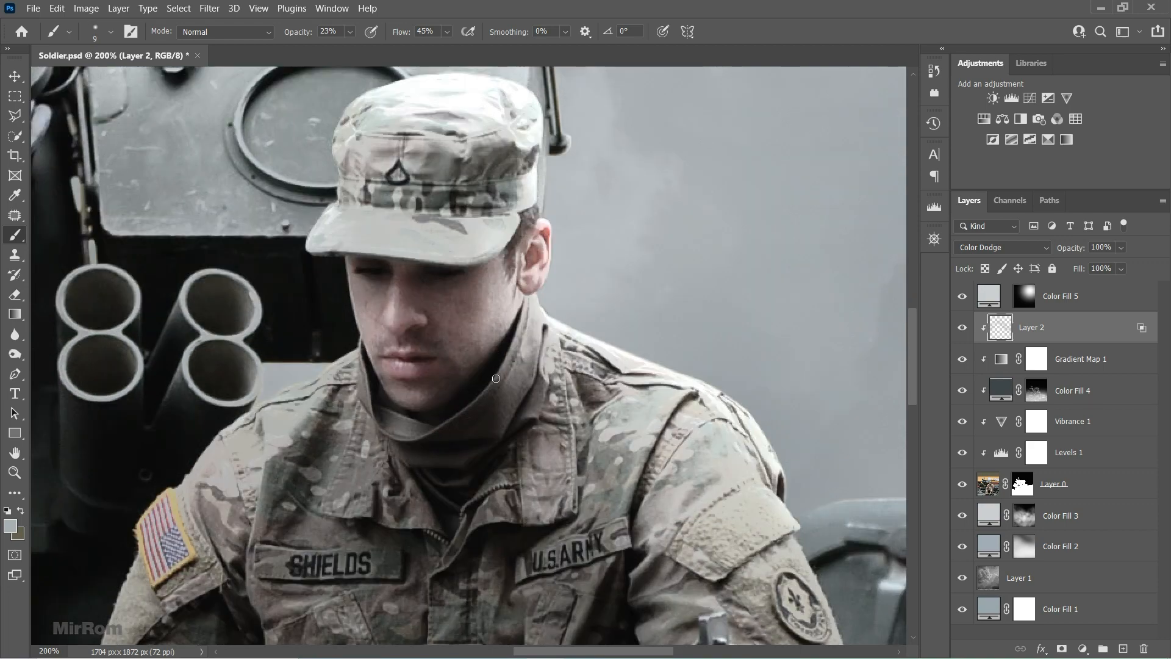
key("bracketright")
scroll(600, 439, "down", 1)
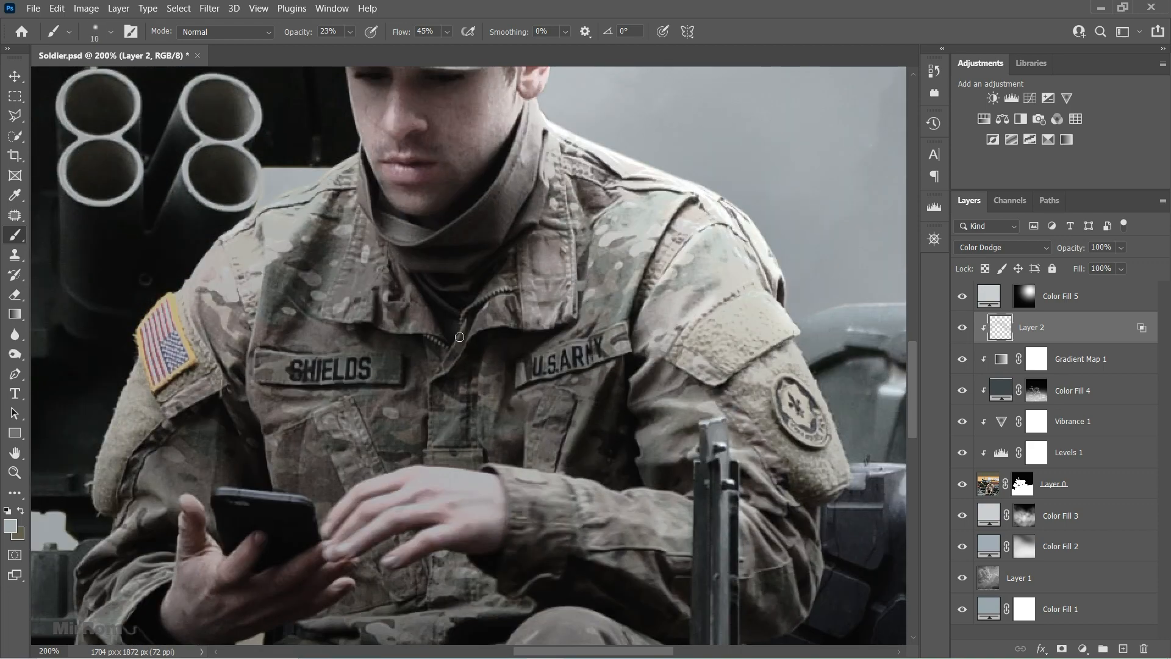
key("bracketright")
key("bracketright")
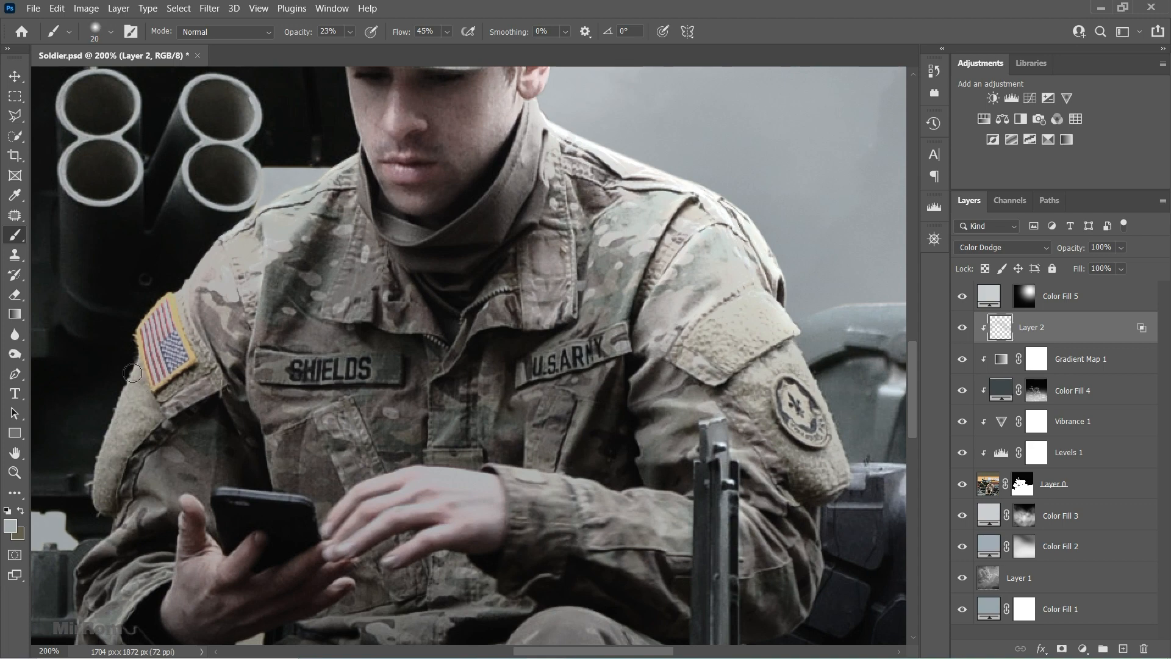
Paint 10 px highlights along the jacket sleeve, the fingers and back of the hand, and the phone's edge
scroll(576, 382, "down", 4)
key("bracketleft")
key("bracketleft")
left_click_drag(499, 371, 659, 396)
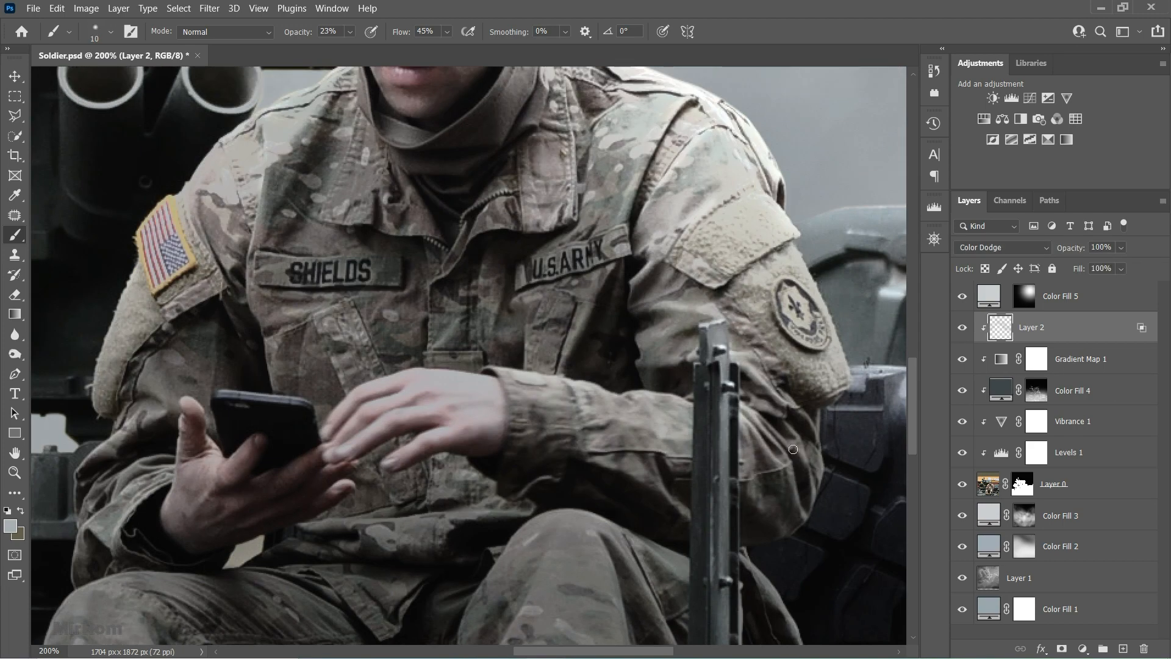
left_click_drag(329, 422, 463, 374)
left_click_drag(371, 410, 417, 396)
left_click_drag(341, 436, 435, 414)
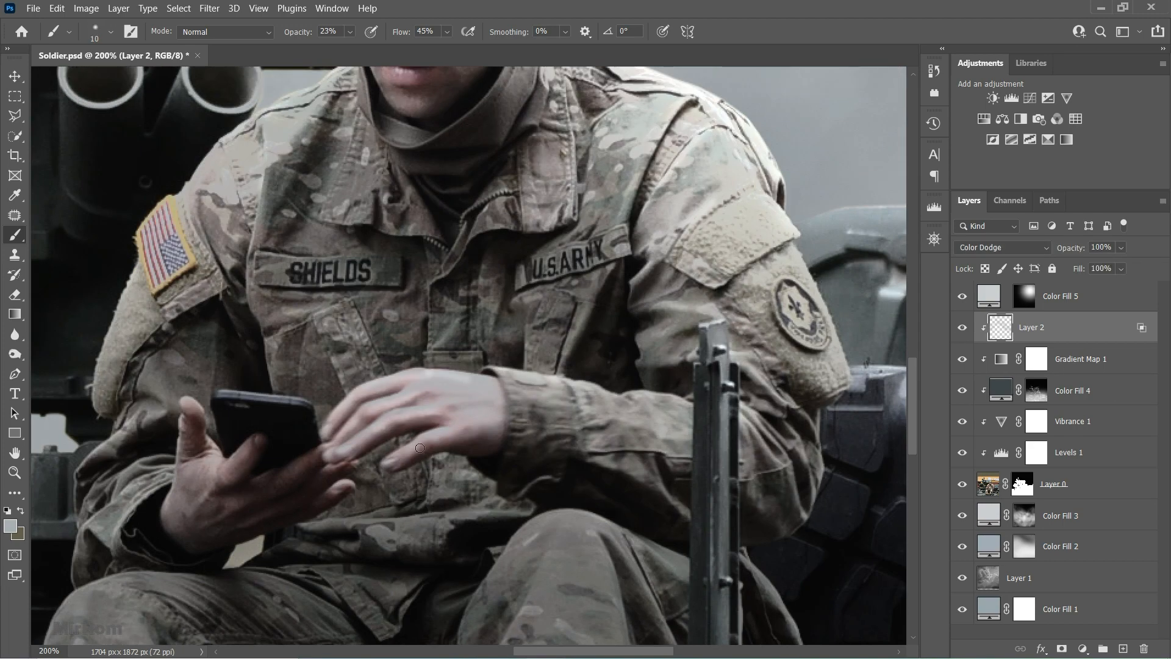
scroll(536, 423, "down", 2)
left_click_drag(210, 407, 218, 424)
Enlarge the brush and paint a highlight down the knee and shin nearest the metal post
scroll(217, 424, "down", 1)
key("ctrl+minus")
key("ctrl+minus")
key("ctrl+plus")
scroll(552, 314, "down", 4)
key("bracketright")
key("bracketright")
key("bracketright")
key("bracketright")
key("bracketright")
left_click_drag(552, 314, 548, 417)
Add finer highlights to the trouser folds and hem nearest the post and to both boots with a smaller brush
key("bracketleft")
key("bracketleft")
key("bracketleft")
key("bracketleft")
left_click_drag(522, 432, 488, 436)
left_click_drag(548, 326, 550, 354)
scroll(551, 457, "down", 2)
key("bracketleft")
key("bracketleft")
key("bracketleft")
mouse_move(523, 440)
left_mouse_down()
mouse_move(476, 496)
mouse_move(489, 469)
left_mouse_up()
mouse_move(379, 515)
left_mouse_down()
mouse_move(321, 494)
mouse_move(332, 463)
mouse_move(366, 512)
left_mouse_up()
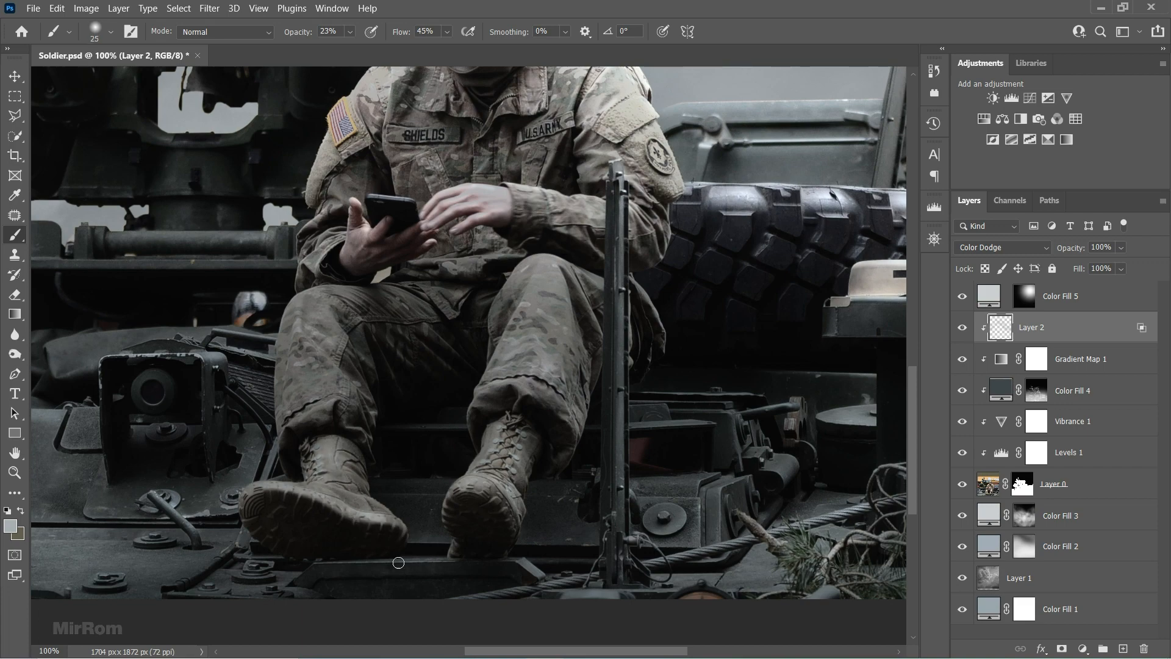
Paint a 35 px highlight down the knee and shin of the soldier's other leg, and reduce the brush to 25 px
key("bracketright")
key("bracketright")
left_click_drag(297, 324, 342, 412)
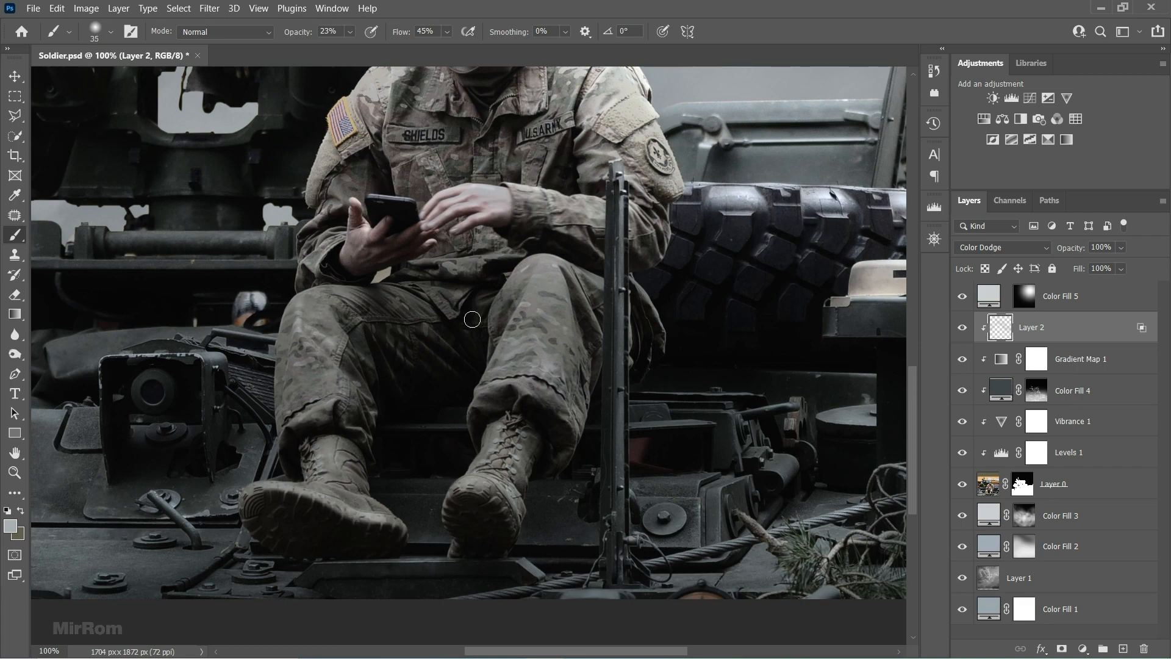
key("bracketleft")
key("bracketleft")
scroll(402, 312, "up", 4)
Compare Color Fill 4 on and off, and paint white on its mask at 70 px to darken the soldier's jacket, sleeve and boots
left_click(963, 391)
left_click(963, 390)
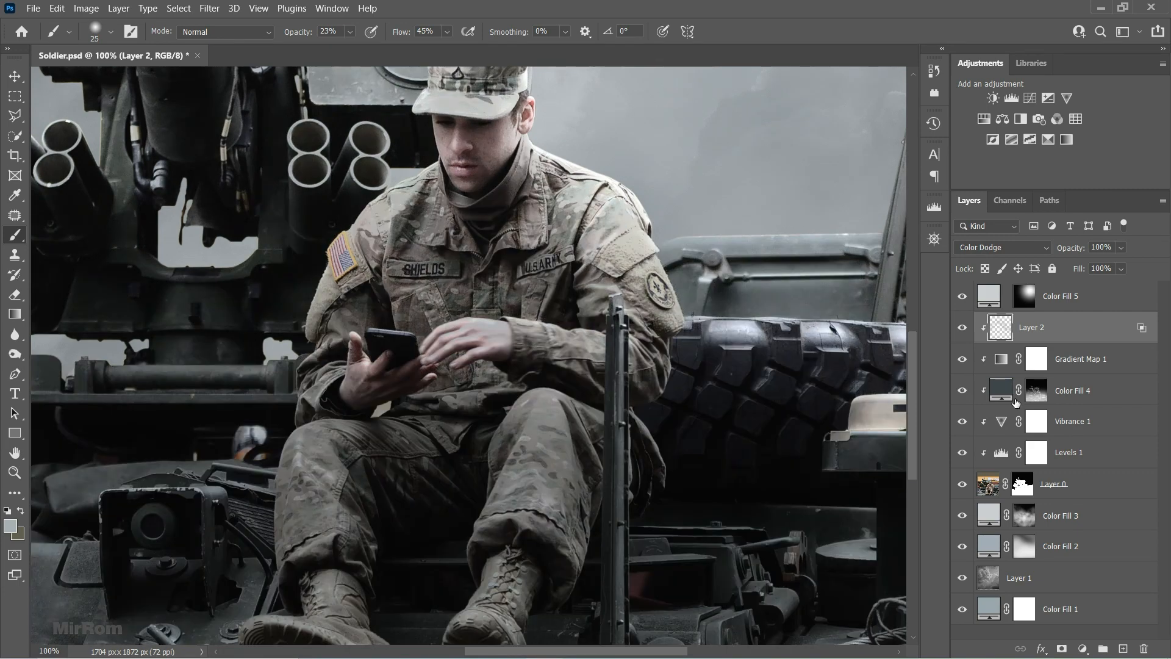
left_click(1034, 396)
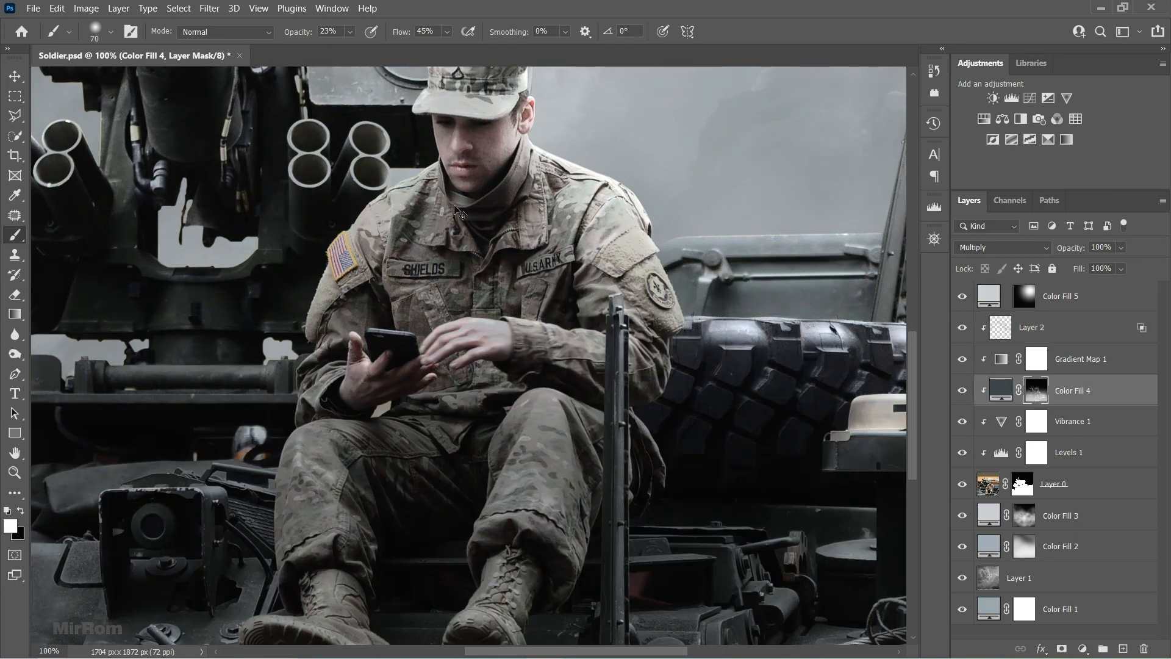
left_click_drag(378, 221, 367, 225)
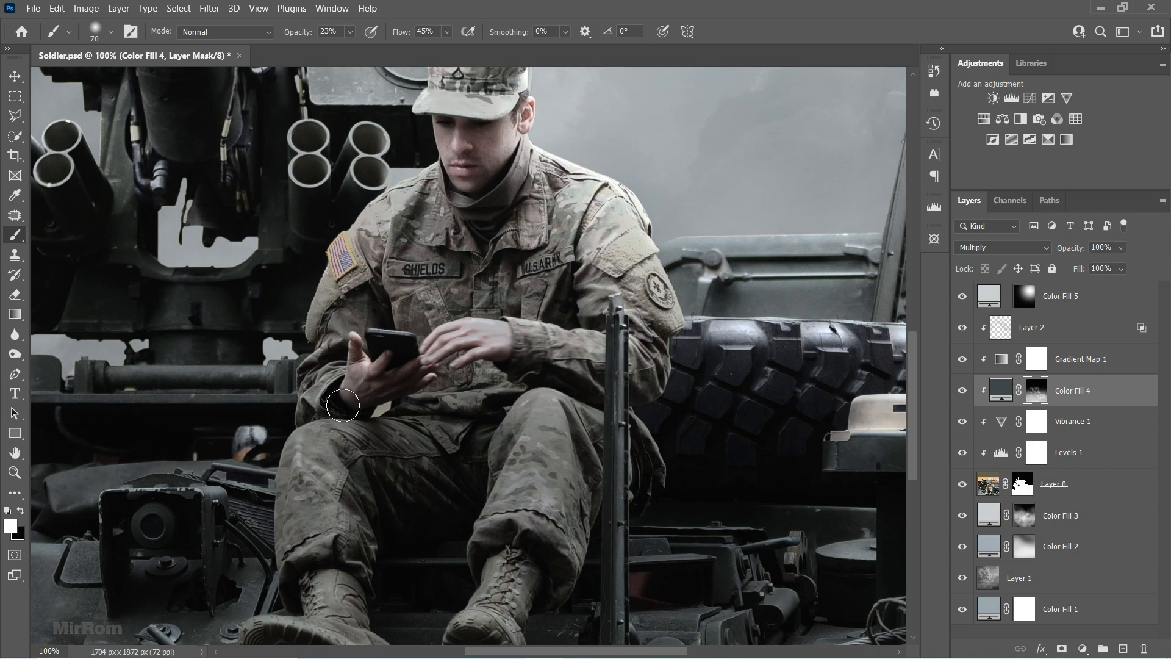
scroll(268, 542, "down", 3)
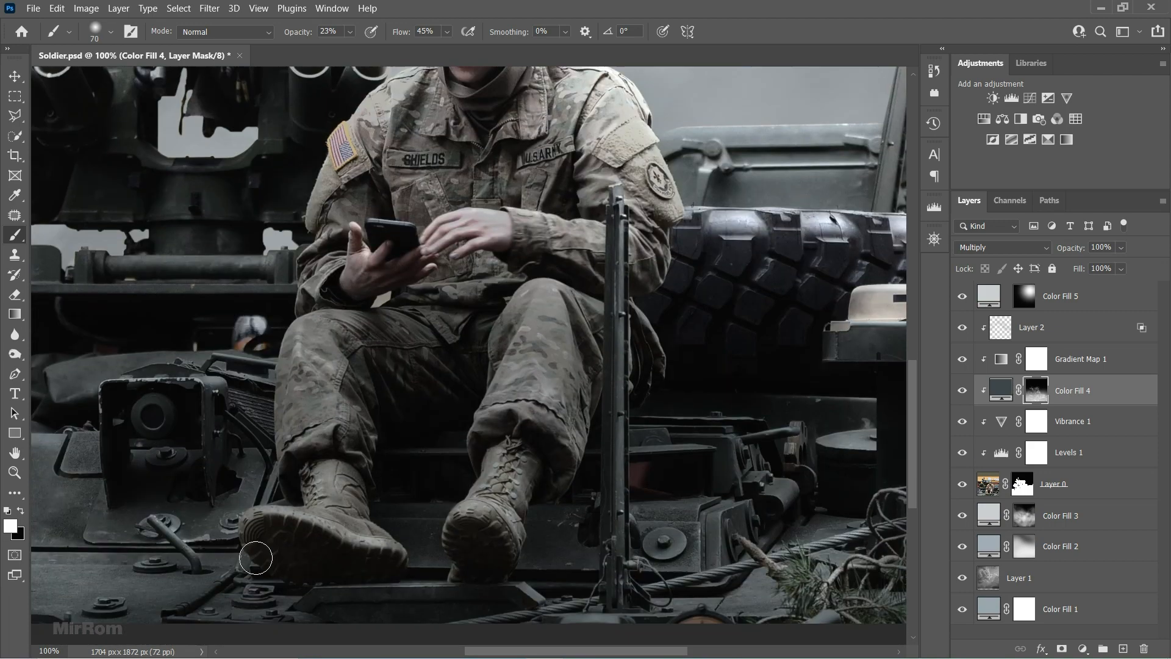
key("ctrl+minus")
key("ctrl+minus")
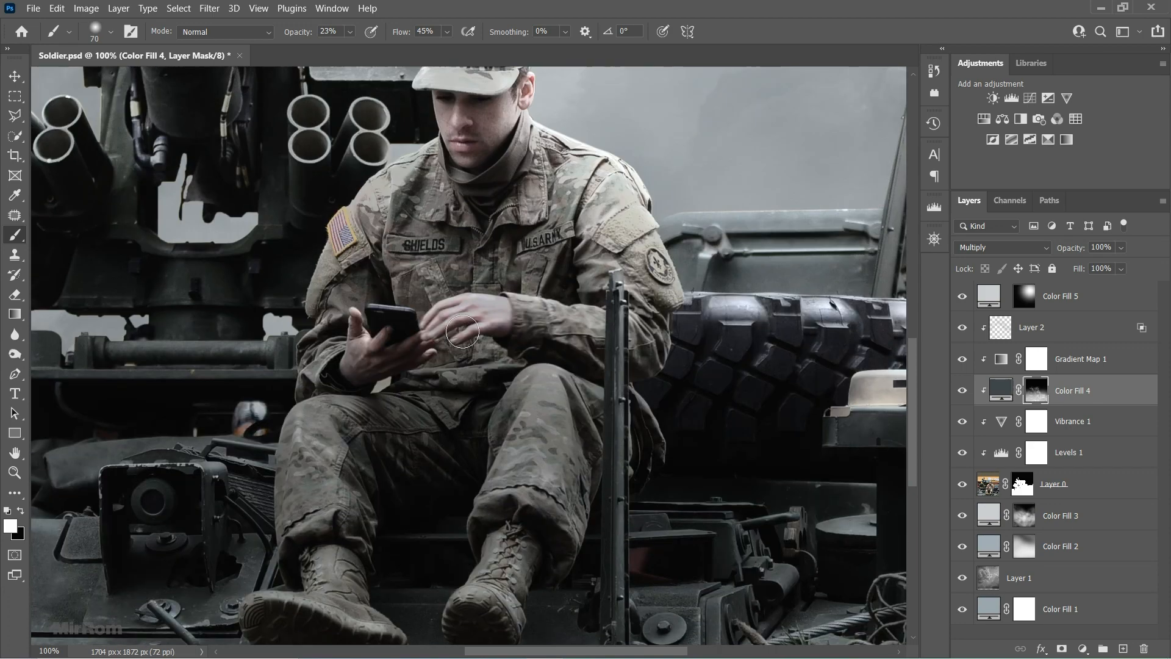
Lower the brush opacity to 17% for fine shading on the Color Fill 4 mask
key("ctrl+plus")
key("ctrl+plus")
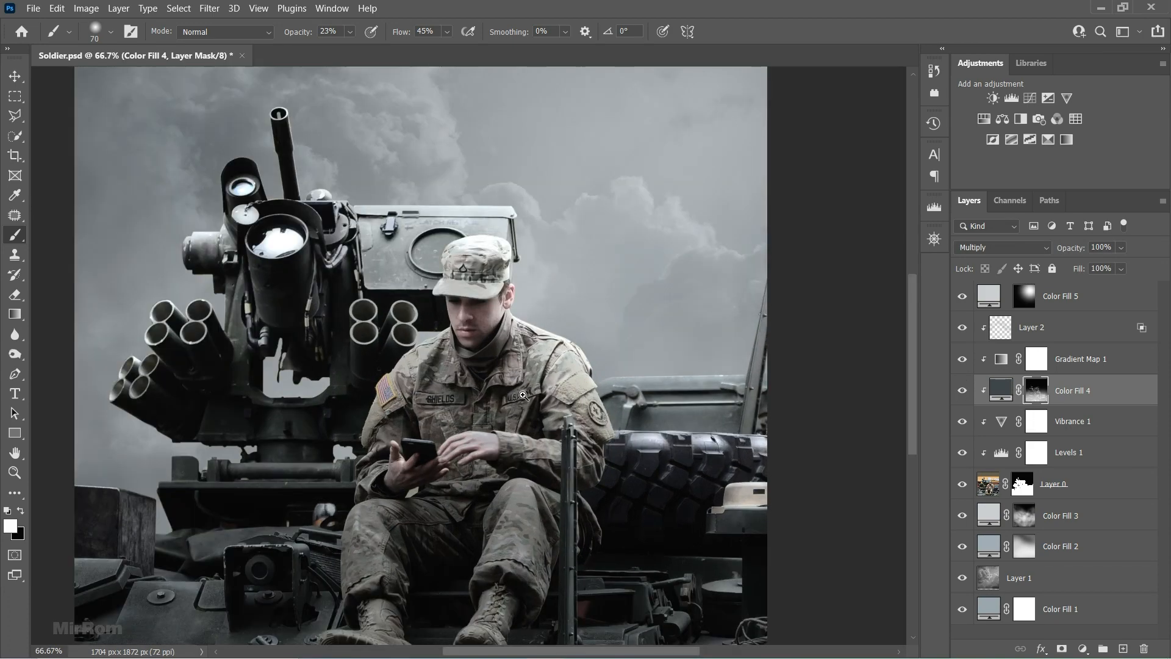
left_click_drag(307, 33, 302, 35)
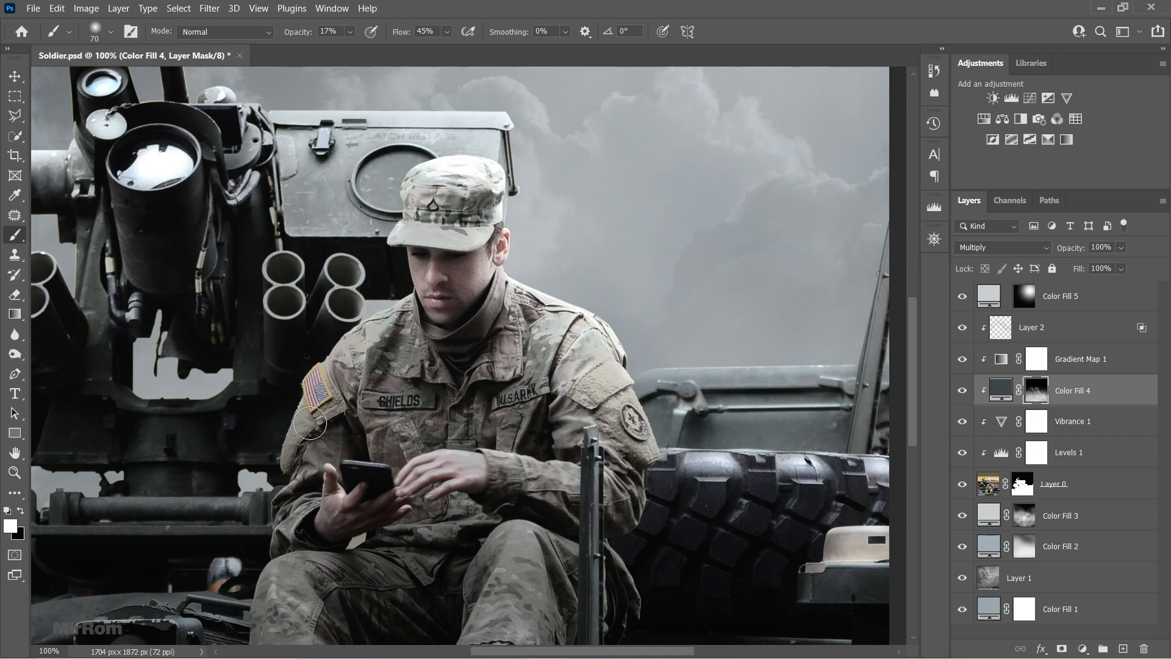
scroll(372, 357, "down", 2)
Return to the Color Dodge highlights on Layer 2 with a 25 px brush at 33% opacity
left_click(978, 330)
scroll(978, 331, "down", 3)
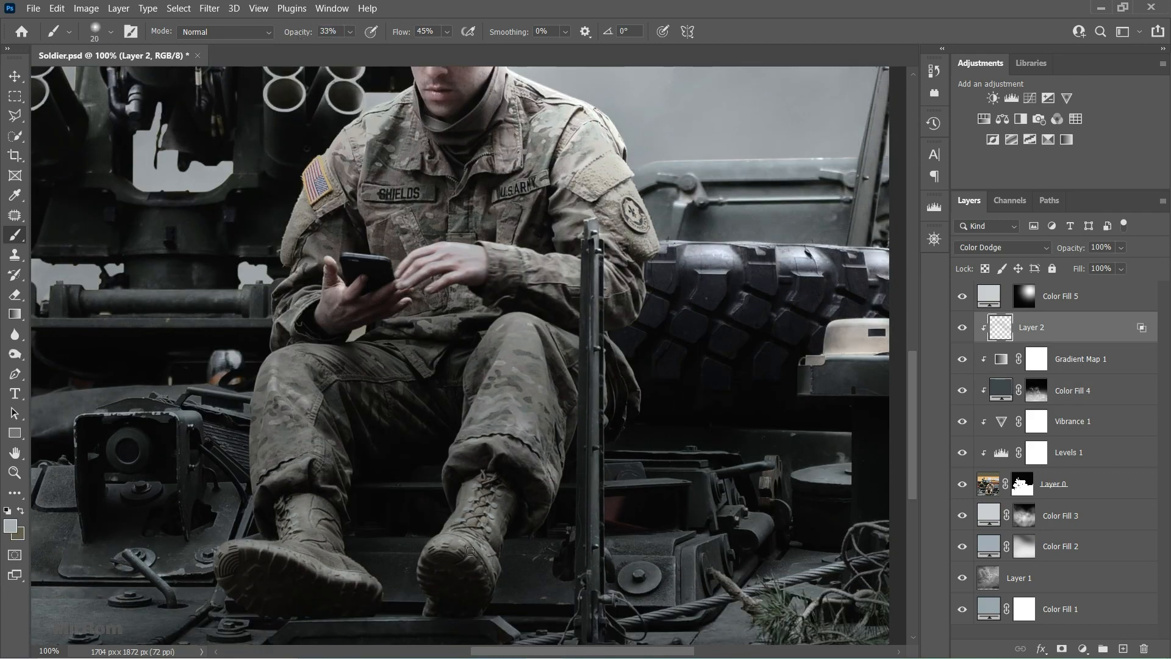
key("bracketleft")
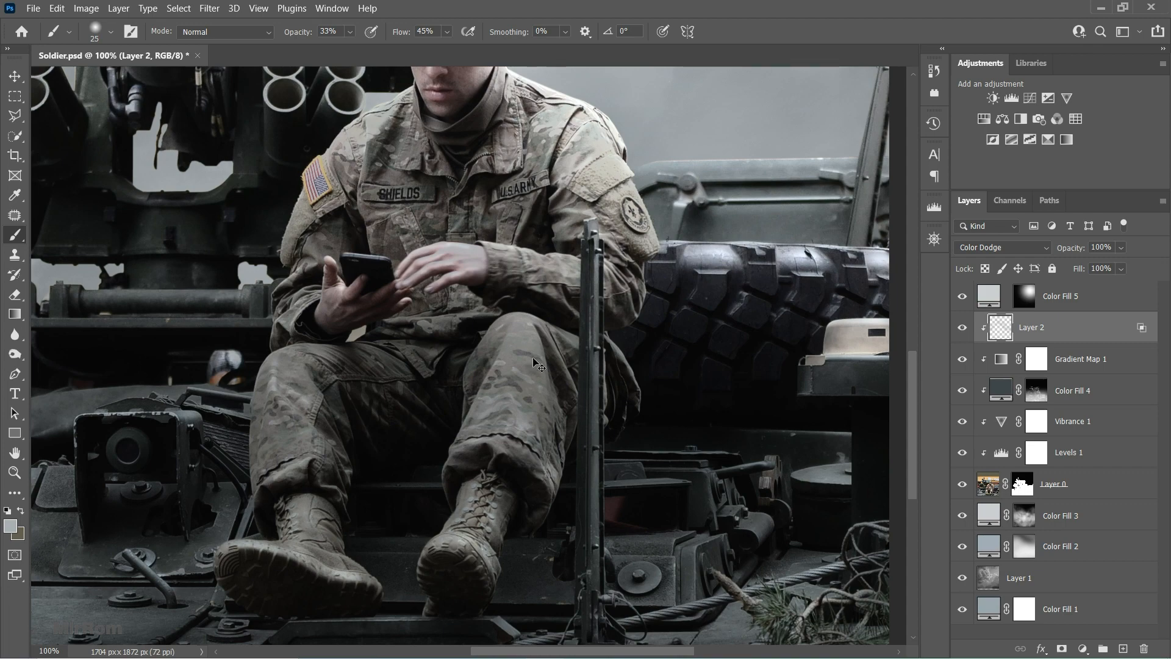
scroll(529, 333, "up", 1)
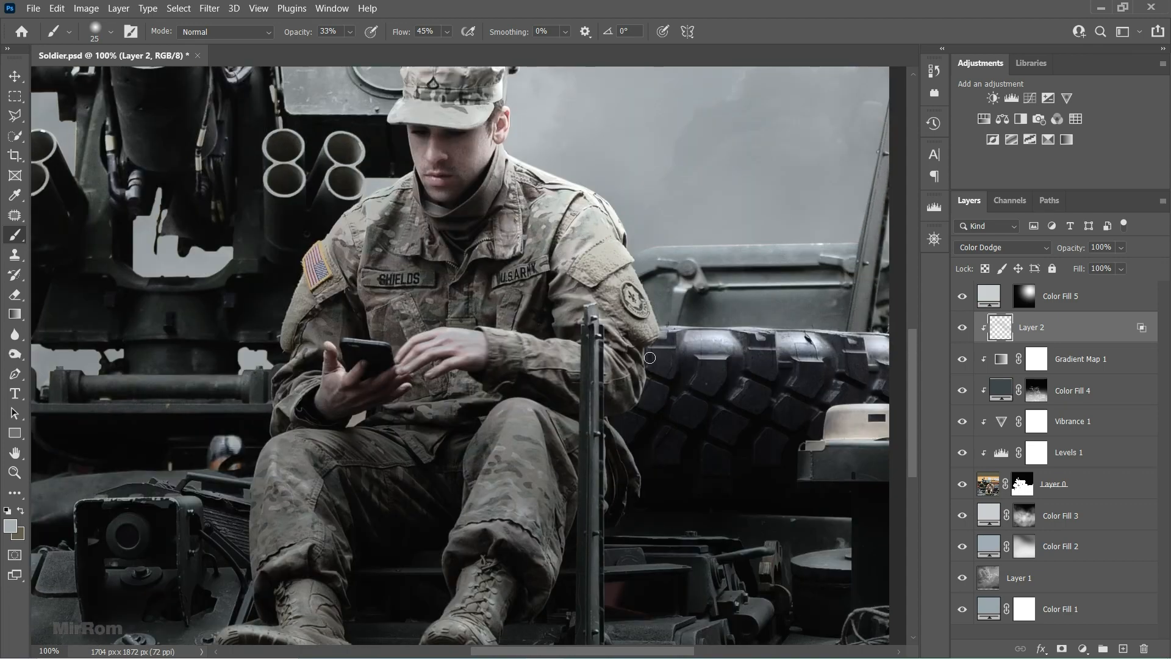
scroll(643, 401, "up", 2)
Compare the whole image with the Layer 2 highlights on and off
key("ctrl+minus")
key("ctrl+minus")
key("ctrl+minus")
key("v")
left_click(963, 328)
left_click(963, 328)
left_click(963, 329)
left_click(962, 329)
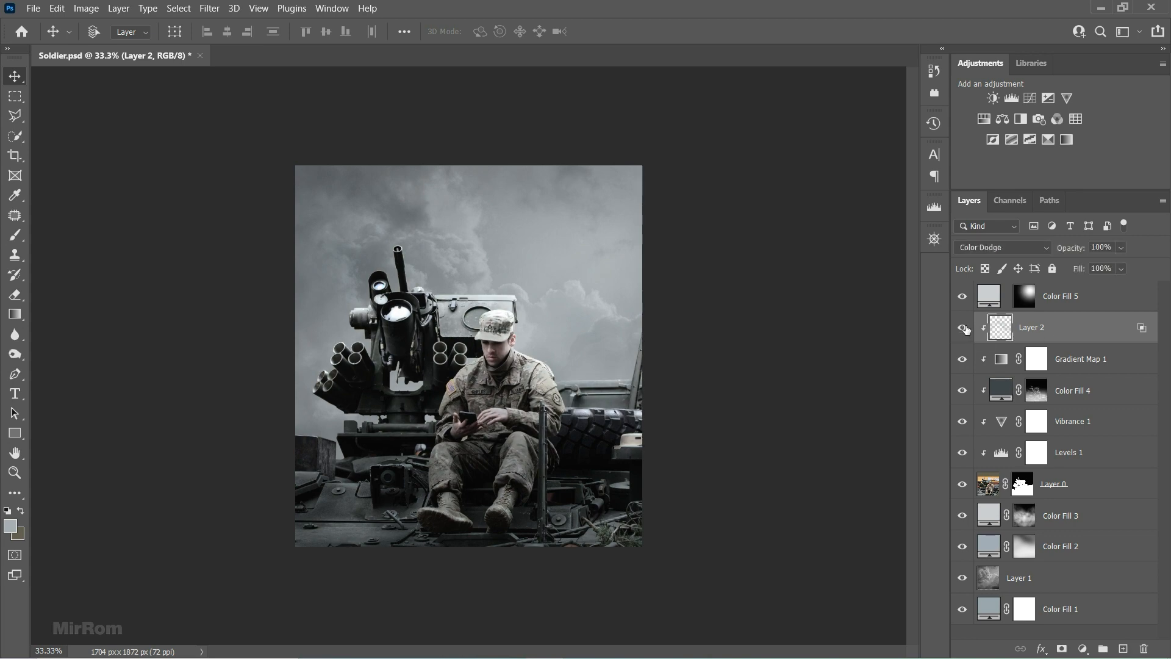
Enlarge the brush to 125 px for highlights on the vehicle's deck in Layer 2
key("ctrl+plus")
key("ctrl+plus")
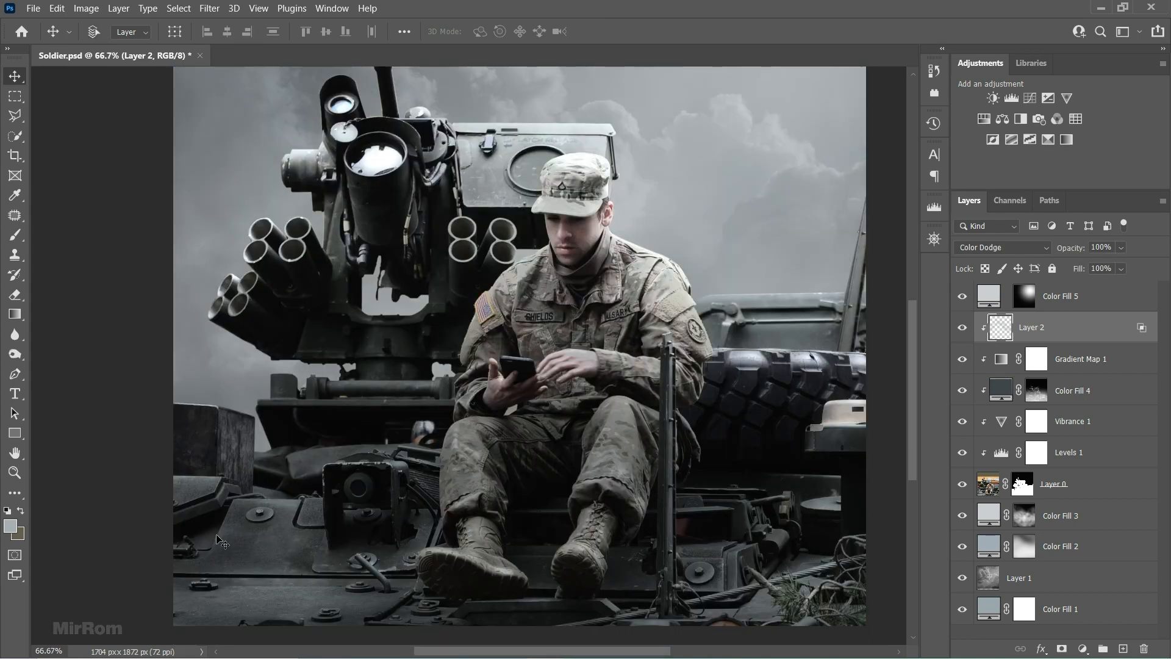
scroll(220, 542, "down", 2)
key("b")
key("bracketright")
key("bracketright")
key("bracketright")
key("bracketright")
key("bracketright")
key("bracketright")
key("bracketright")
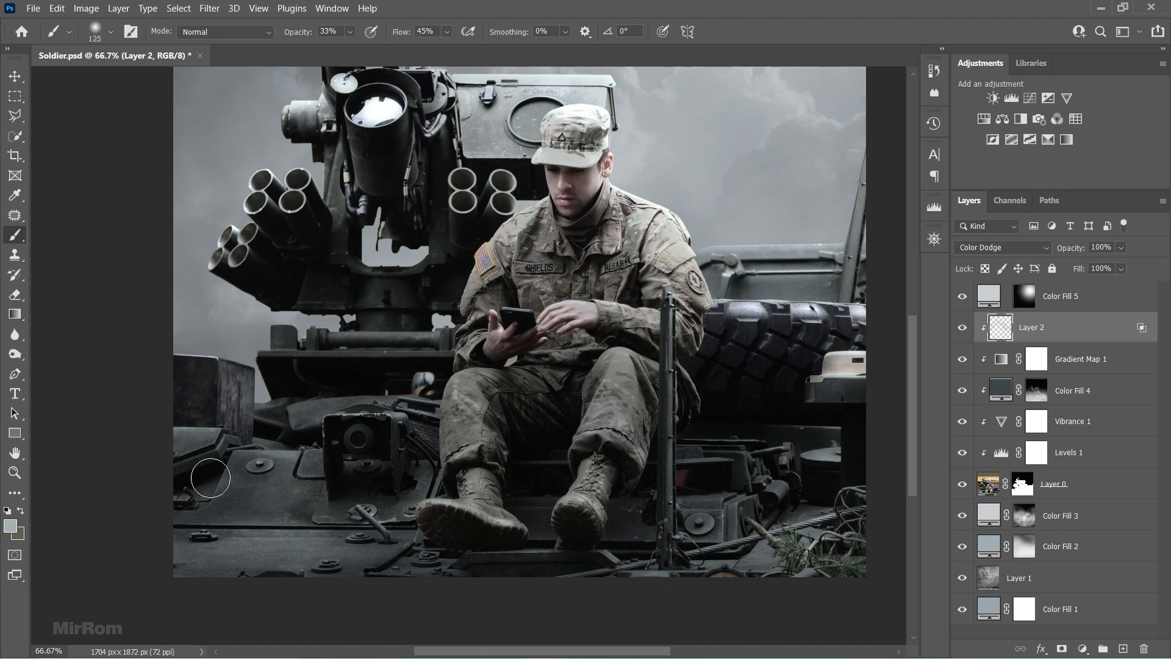
Compare Layer 2 on and off while examining the vehicle deck and the soldier's boots
scroll(418, 488, "down", 2)
left_click(959, 328)
left_click(962, 328)
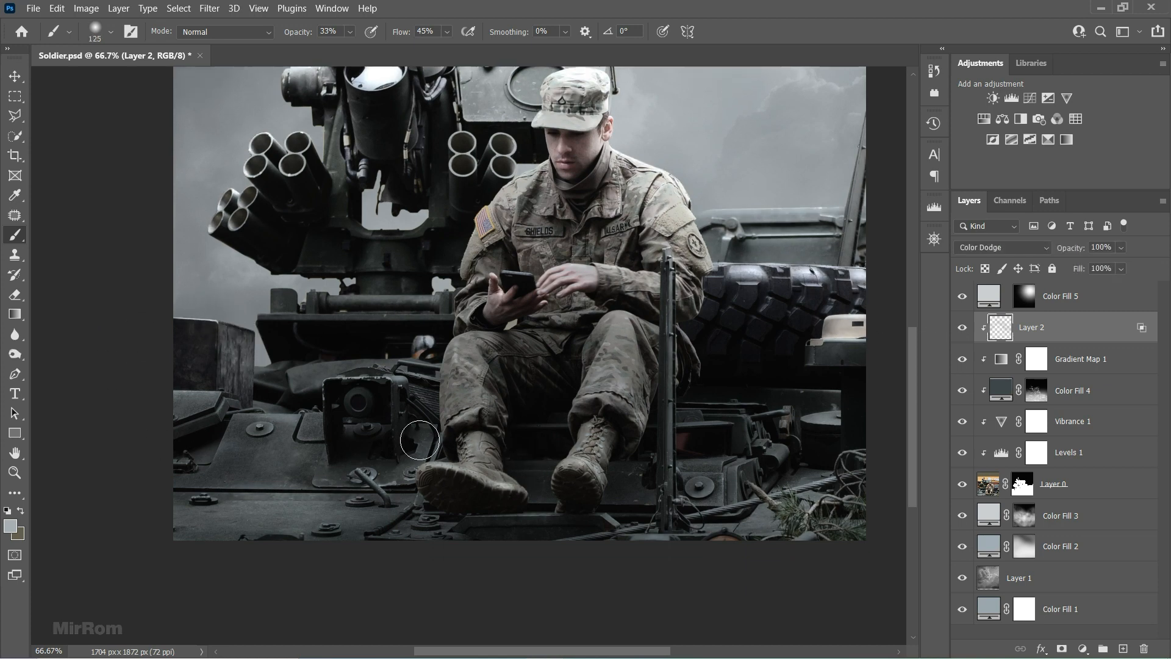
scroll(682, 561, "down", 2)
scroll(682, 560, "up", 2)
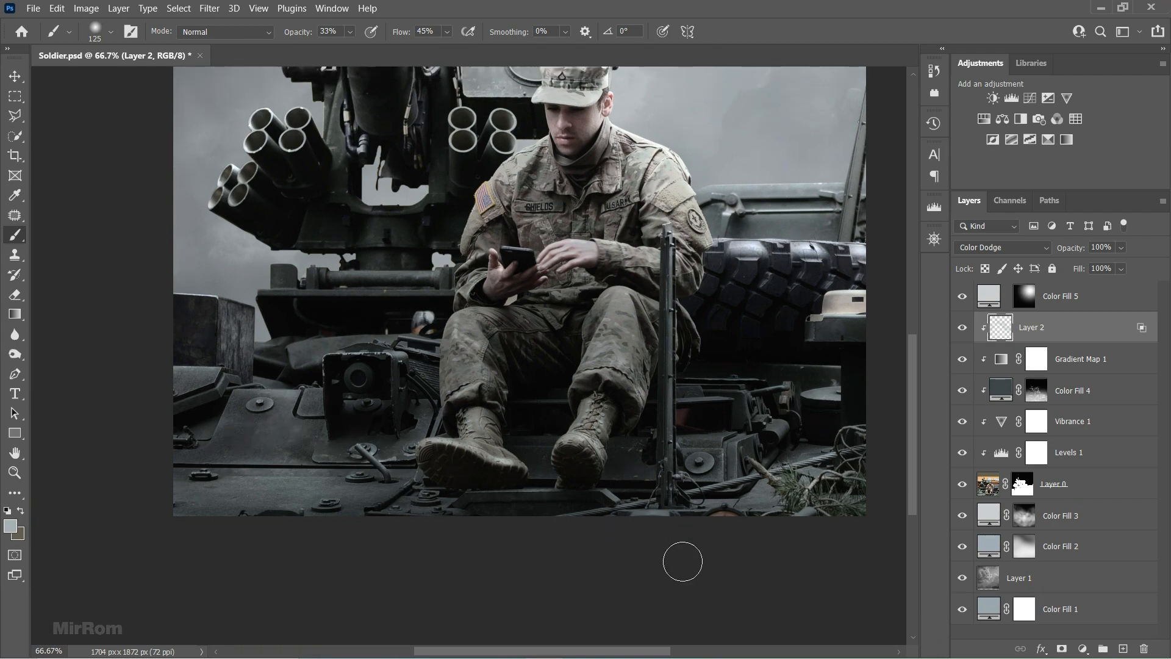
Transform the Color Fill 5 glow, pulling it toward the upper-right corner of the image
key("ctrl+minus")
key("ctrl+minus")
key("v")
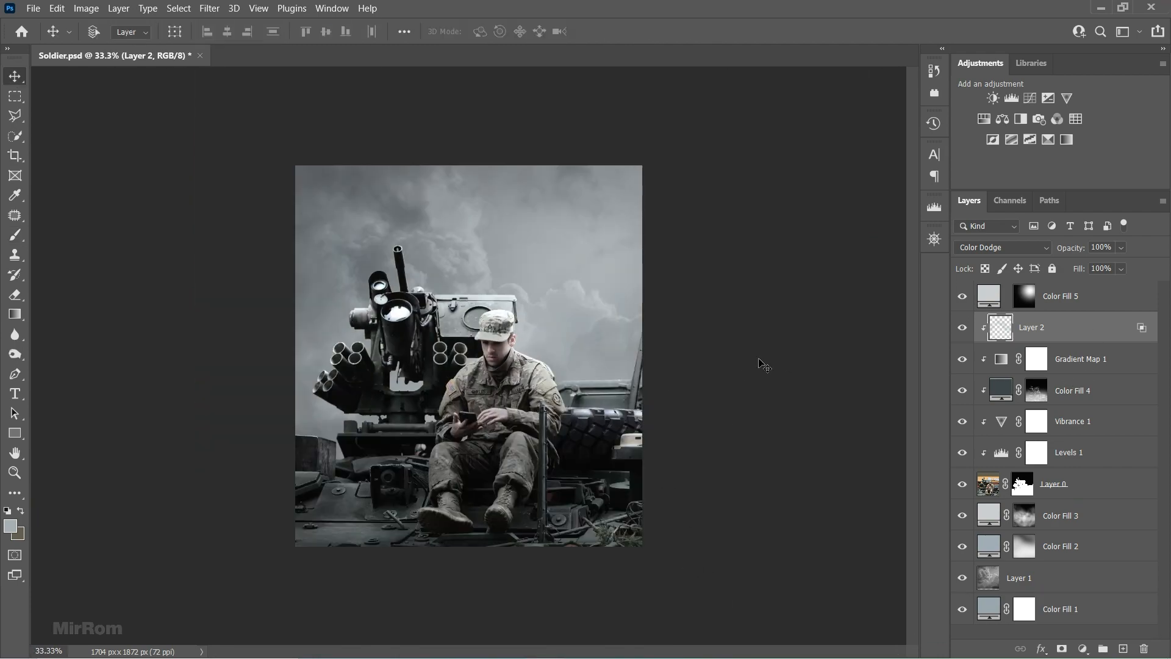
left_click(984, 298)
key("ctrl+t")
left_click_drag(612, 259, 631, 237)
left_click(744, 31)
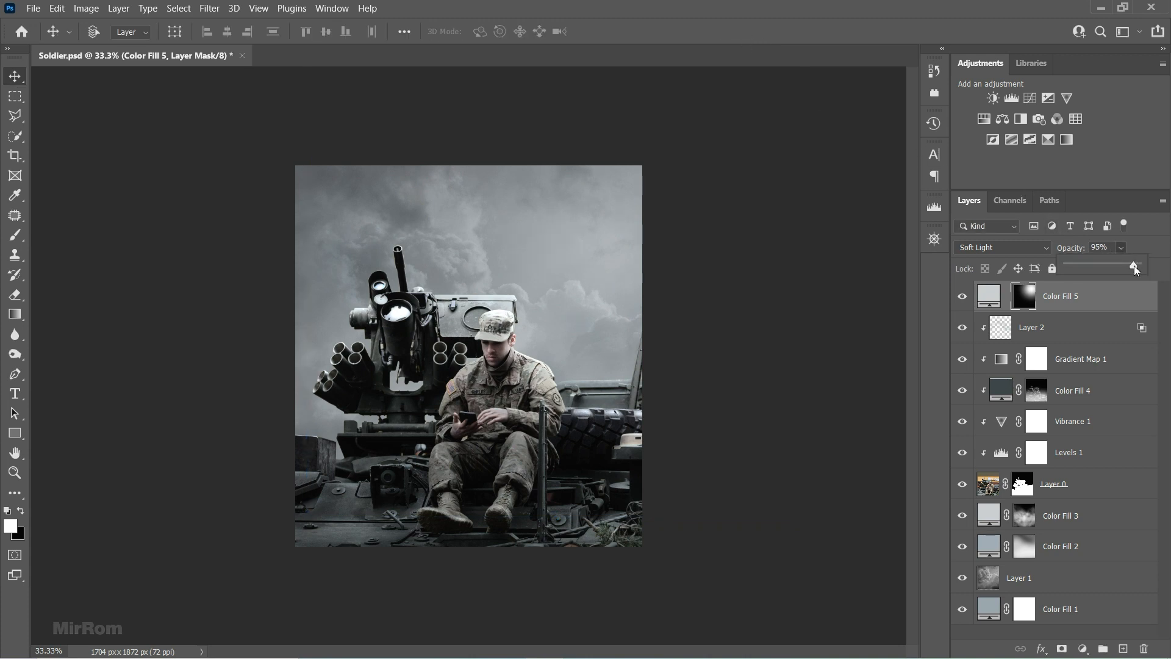
Set Color Fill 5 to 95% opacity and compare the glow on and off
left_click(1107, 298)
left_click(965, 298)
left_click(964, 298)
left_click(1024, 296)
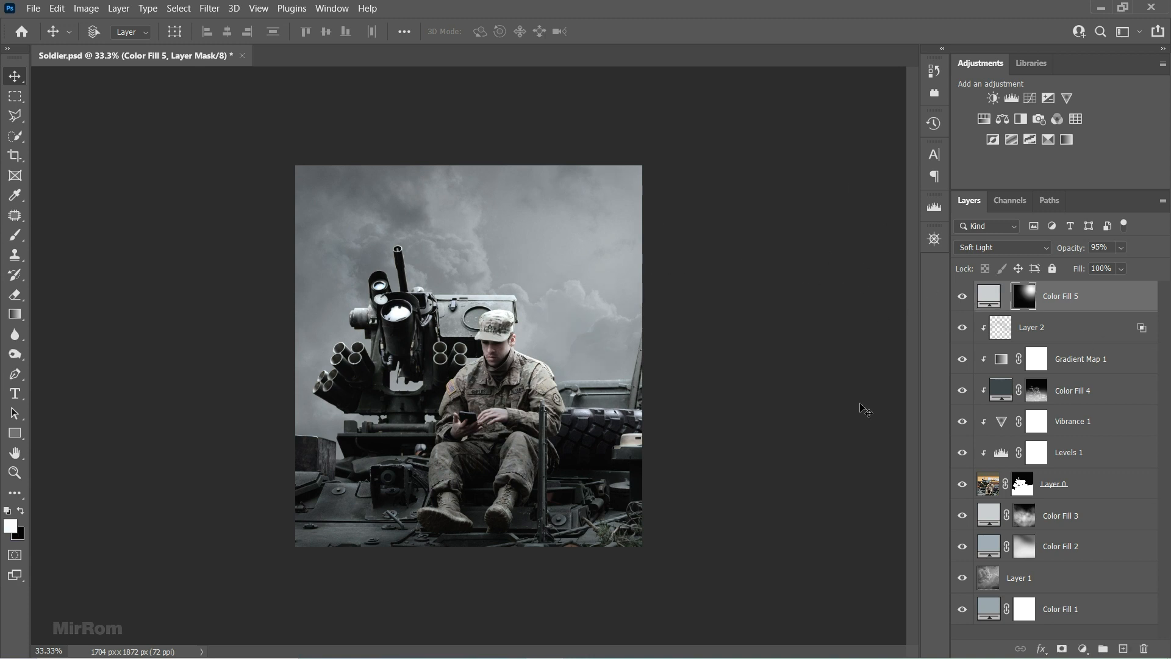
Group the layers from Layer 2 down to Layer 0, duplicate the group and hide the original
left_click(1073, 335)
left_click(1078, 486, "shift")
key("ctrl+g")
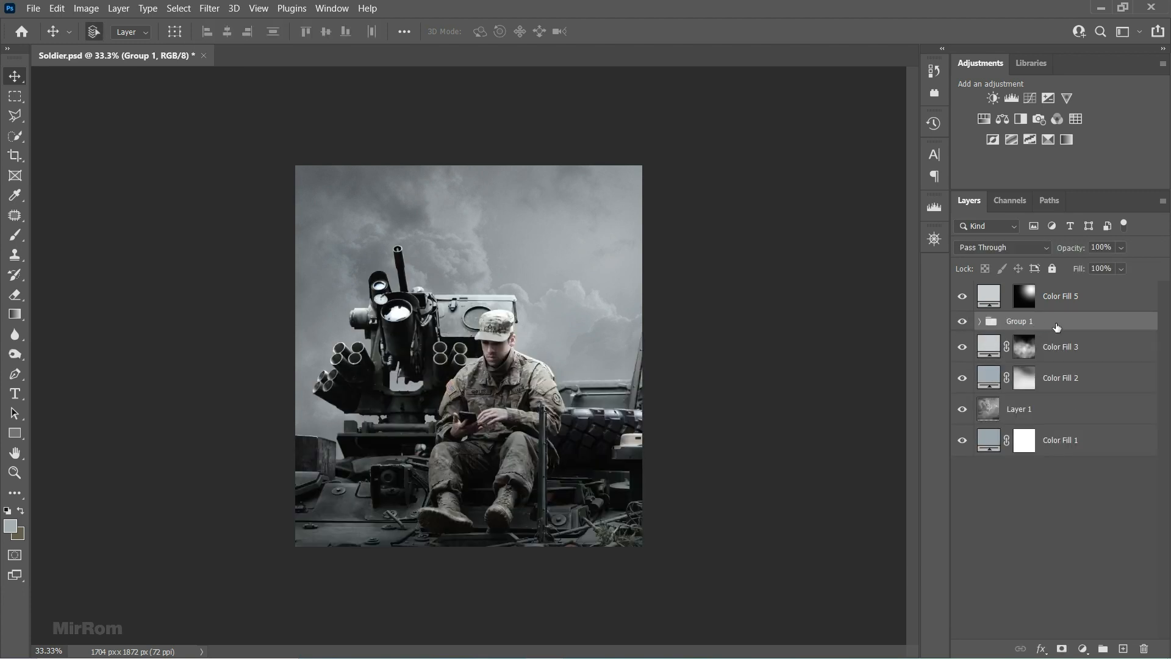
key("ctrl+j")
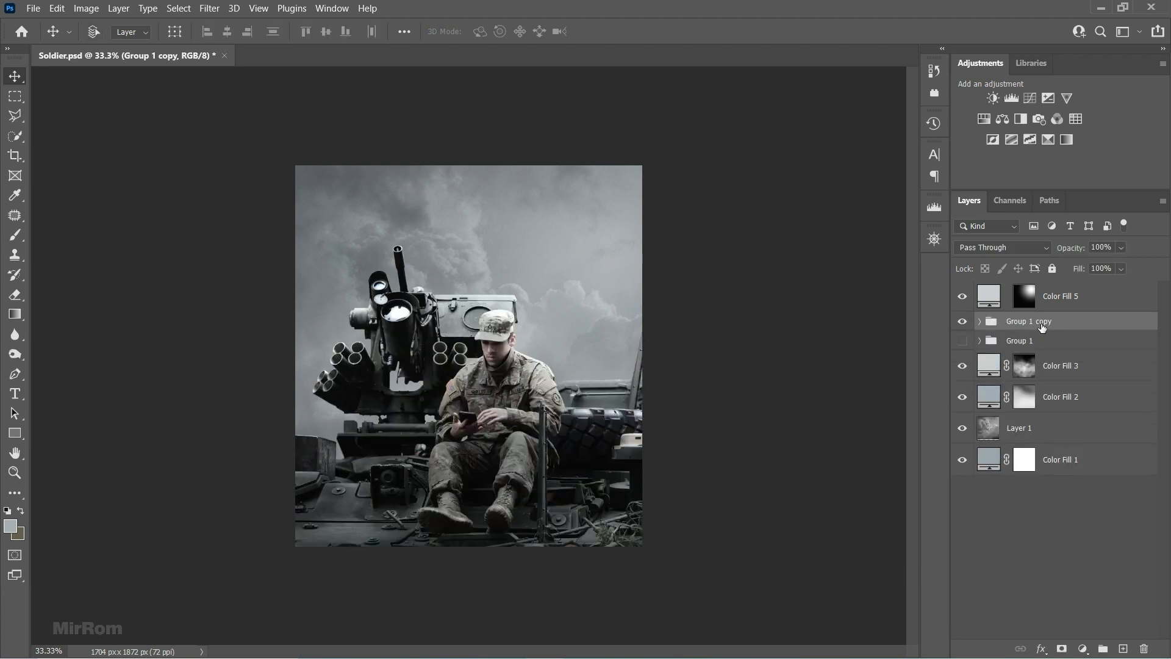
Merge the duplicated group into a single layer and rename it Soldier
key("ctrl+e")
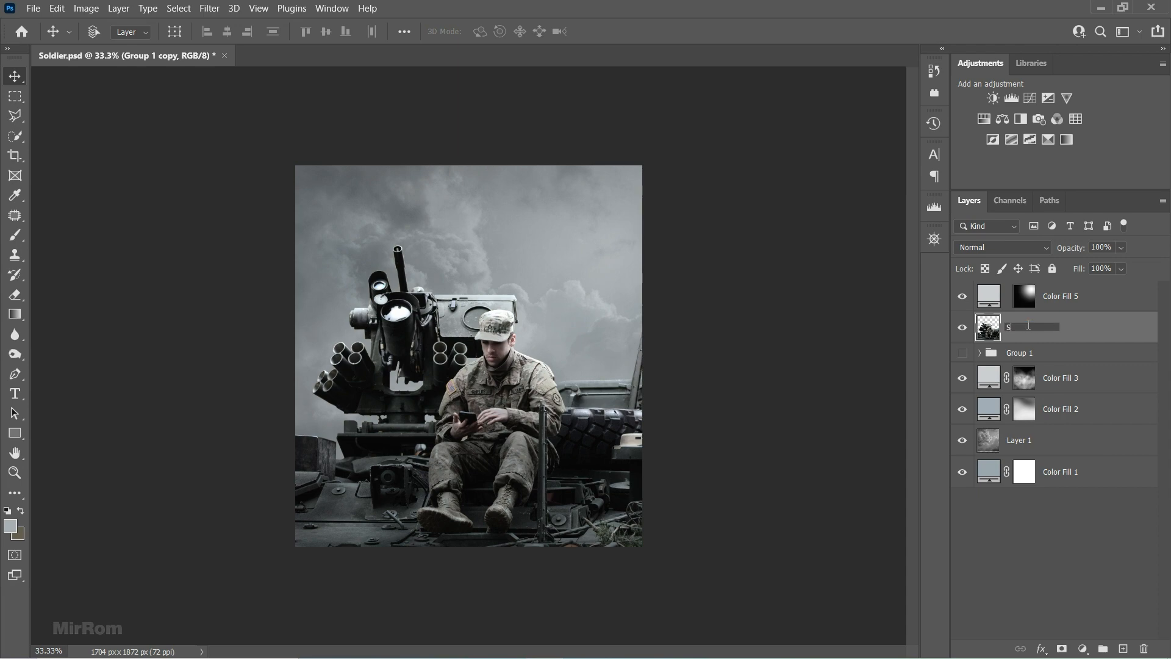
type("r")
key("Return")
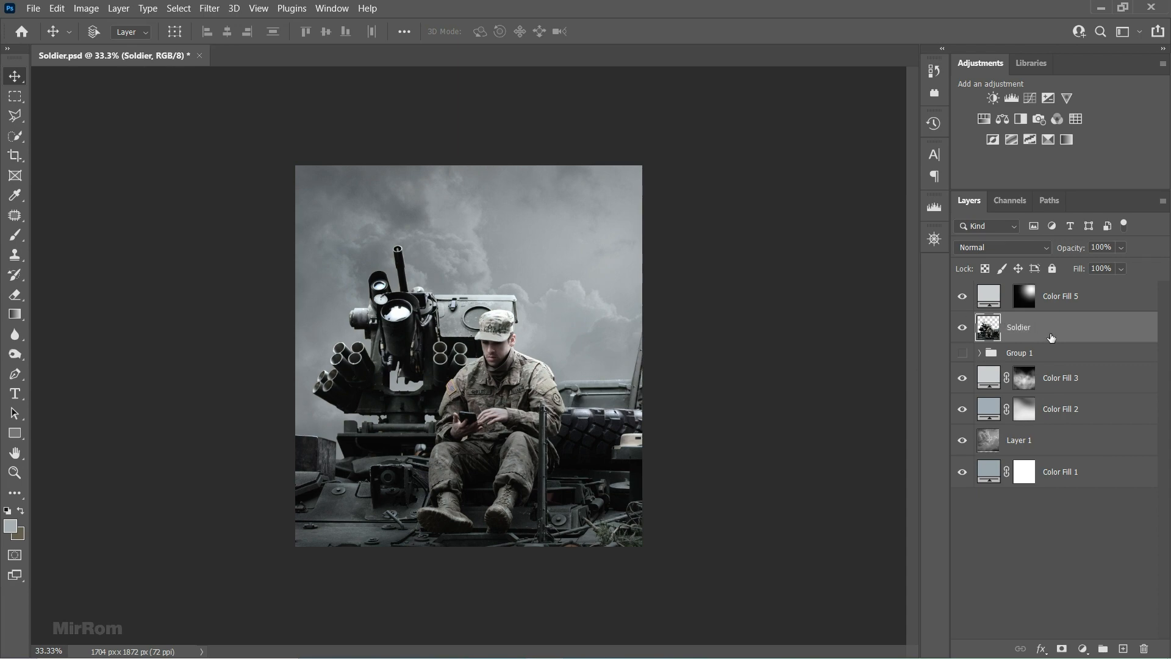
Convert the Soldier layer to a smart object and open the Camera Raw Filter for it
left_click(1161, 201)
left_click(1081, 398)
left_click(209, 8)
left_click(296, 116)
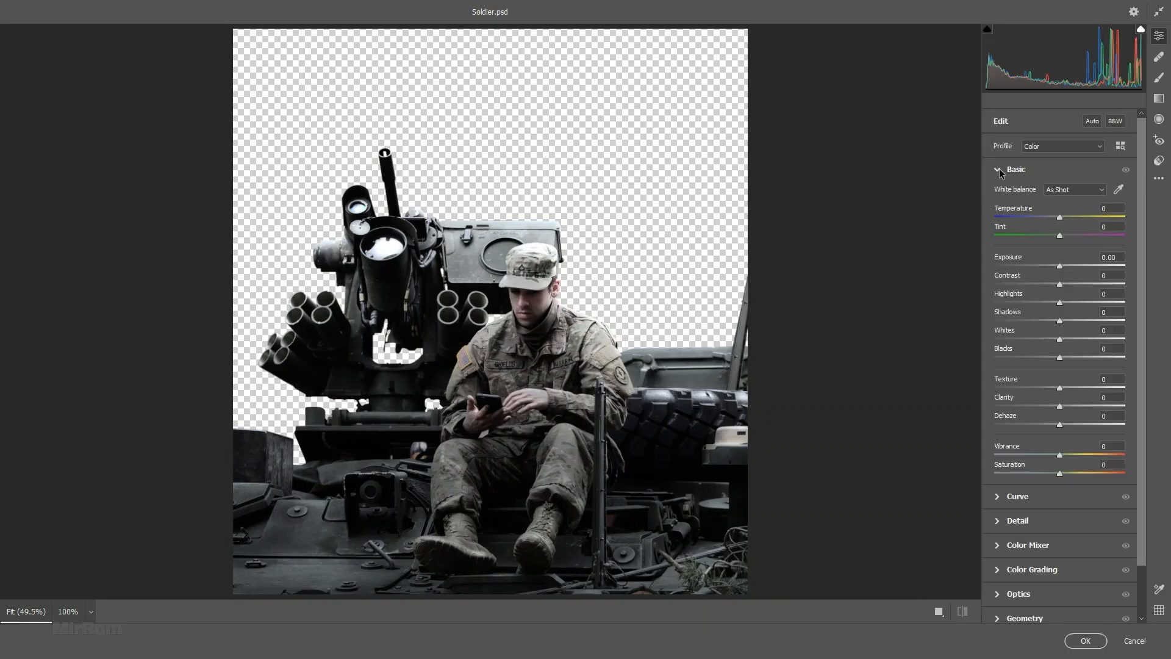
Set Exposure to -0.25, Highlights to -24 and Shadows to +13 in the Camera Raw Filter
mouse_move(1060, 303)
left_mouse_down()
mouse_move(1047, 304)
mouse_move(1068, 323)
left_mouse_up()
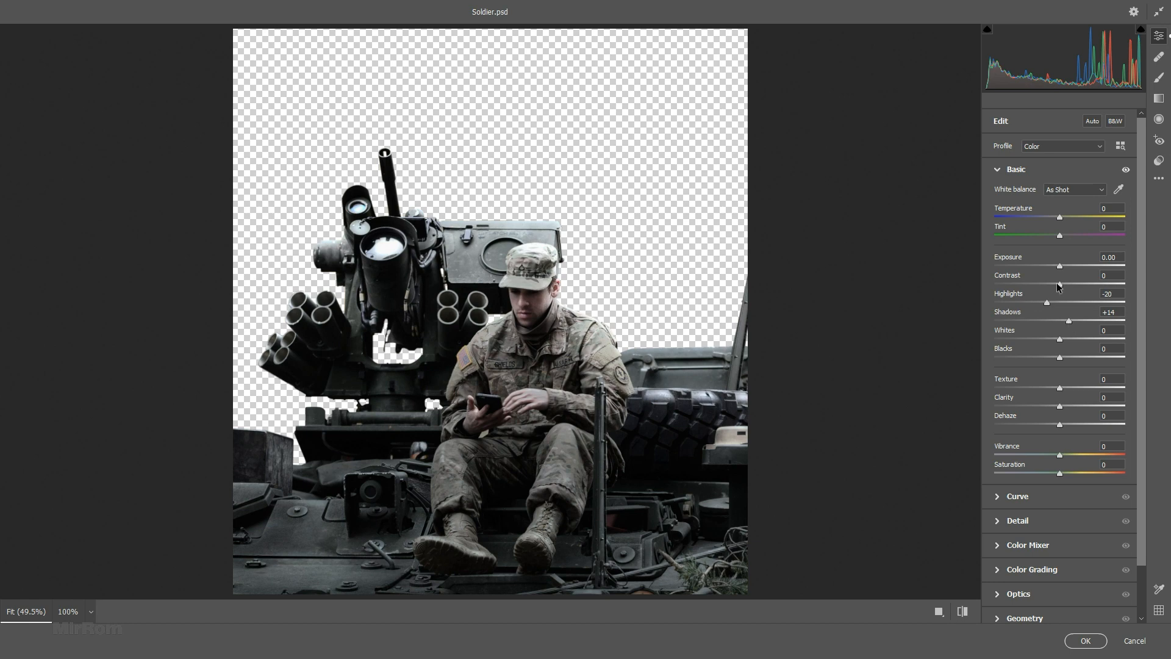
left_click_drag(1061, 267, 1047, 303)
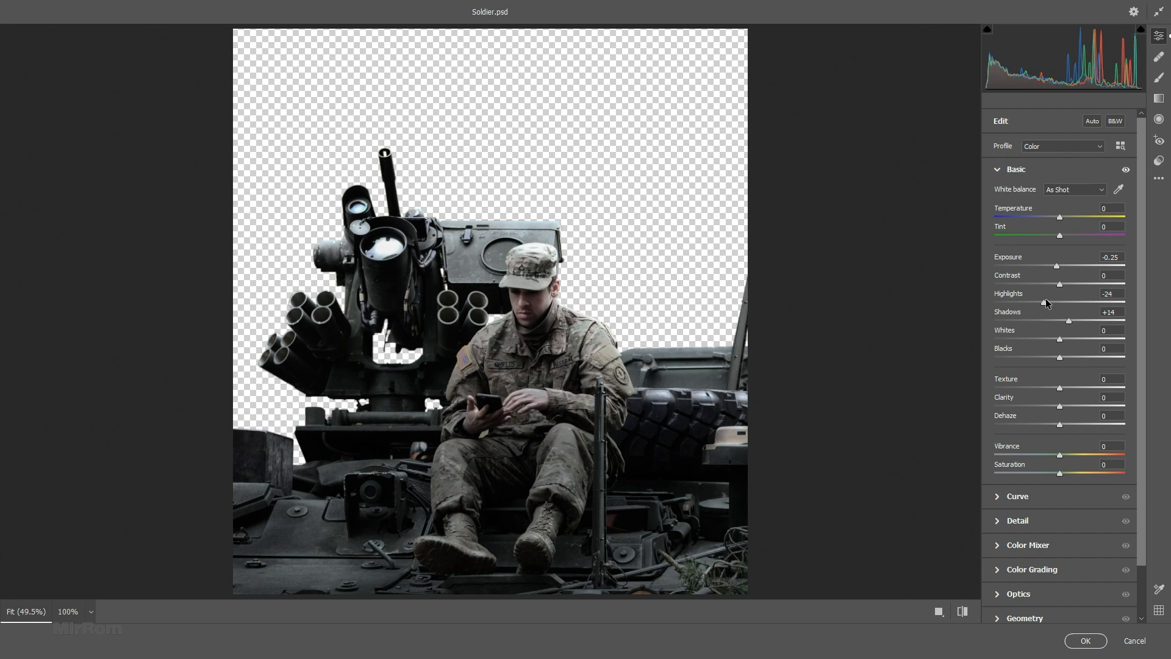
left_click_drag(1072, 319, 1070, 318)
Set Clarity to +85, Texture to +20 and Dehaze to -12 to bring out the soldier's detail
left_click_drag(1061, 408, 1114, 405)
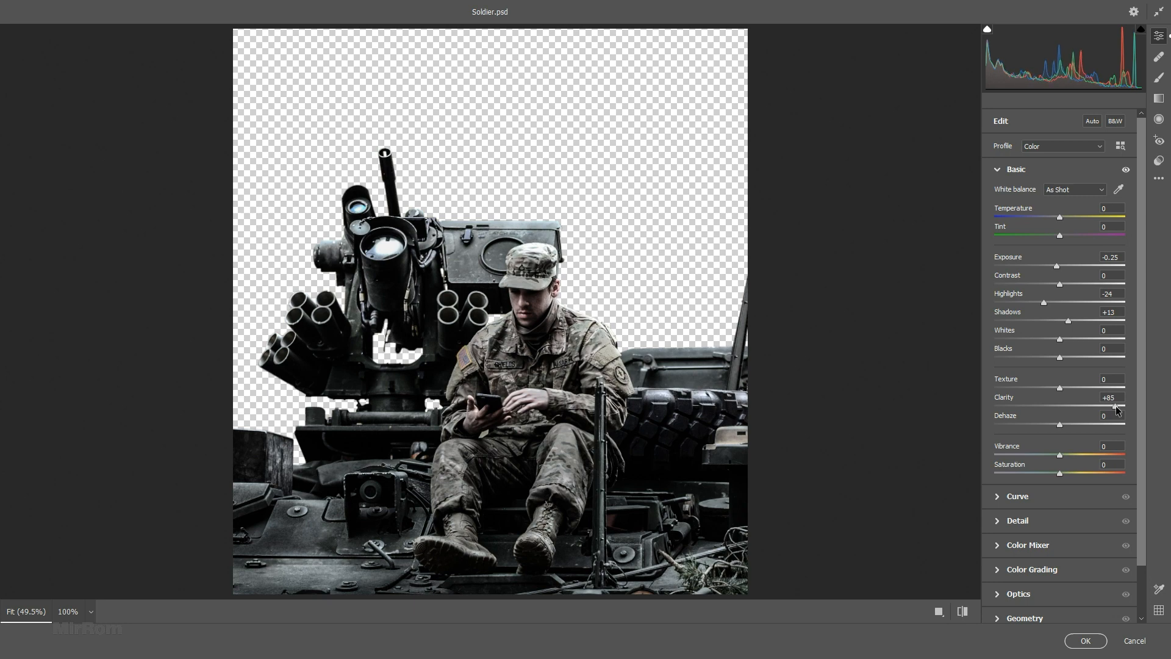
left_click_drag(1061, 388, 1074, 389)
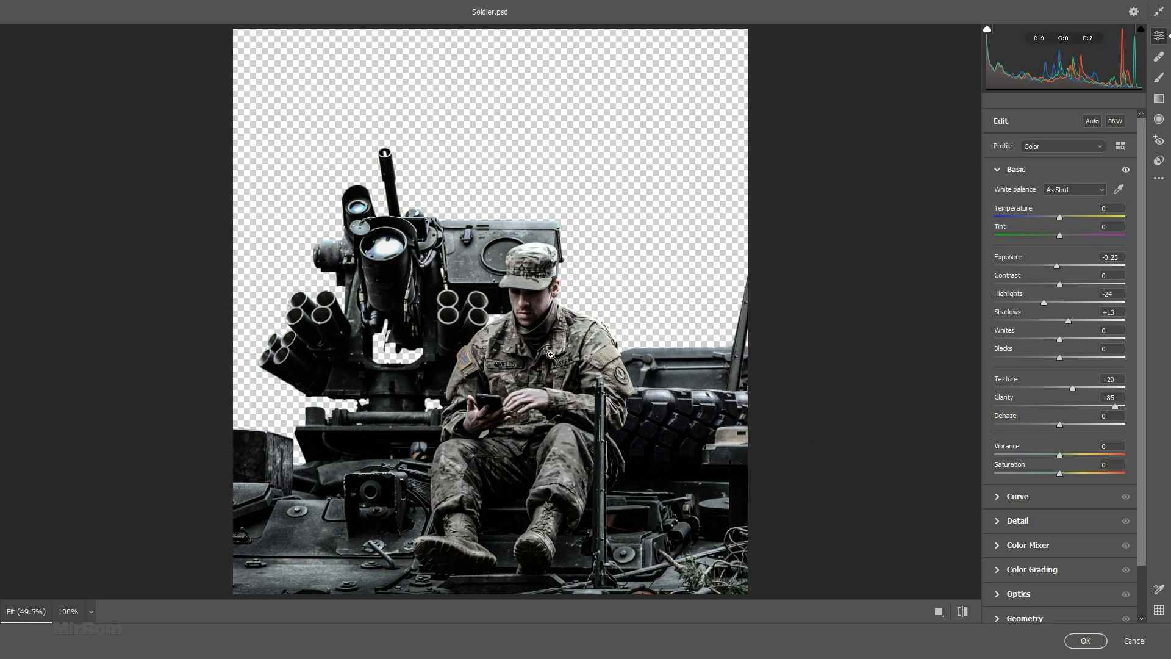
left_click_drag(1058, 427, 1054, 426)
Inspect the soldier at 100% in the preview and apply the Camera Raw adjustments
left_click(584, 359)
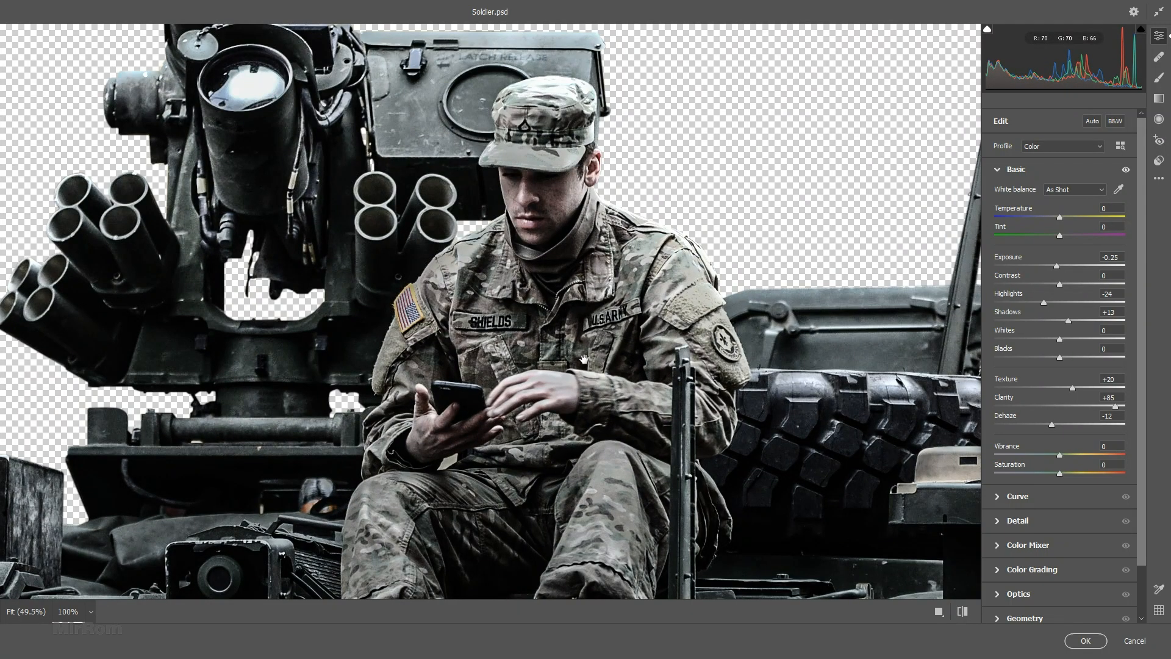
left_click_drag(589, 358, 662, 462)
left_click(662, 461, "alt")
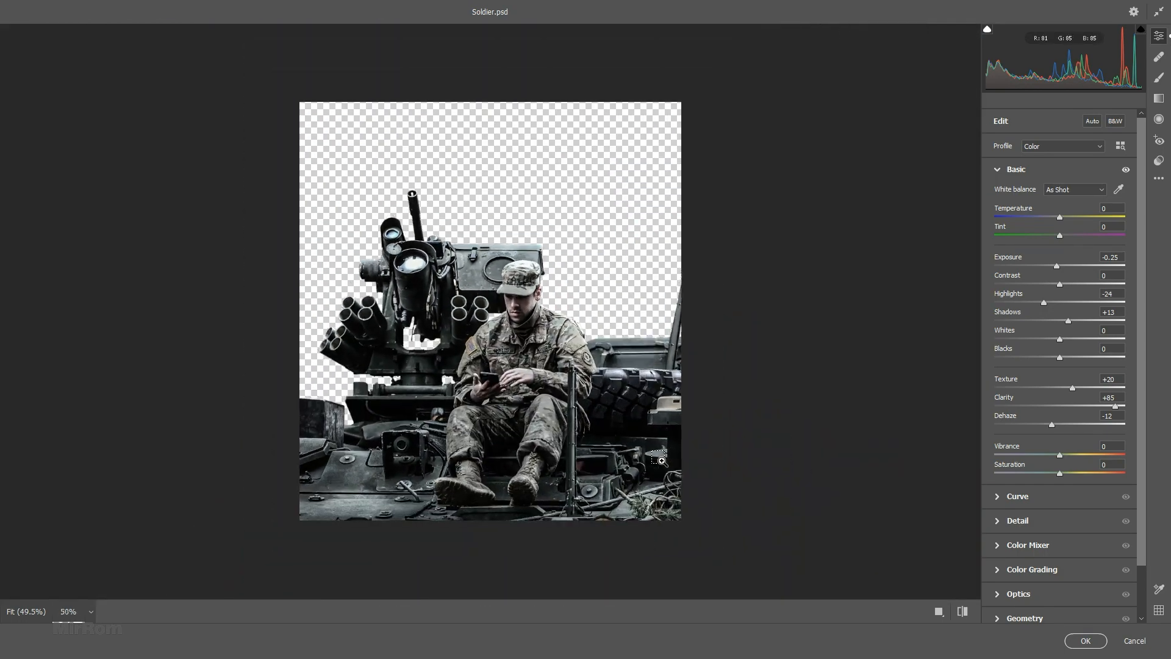
left_click(1086, 641)
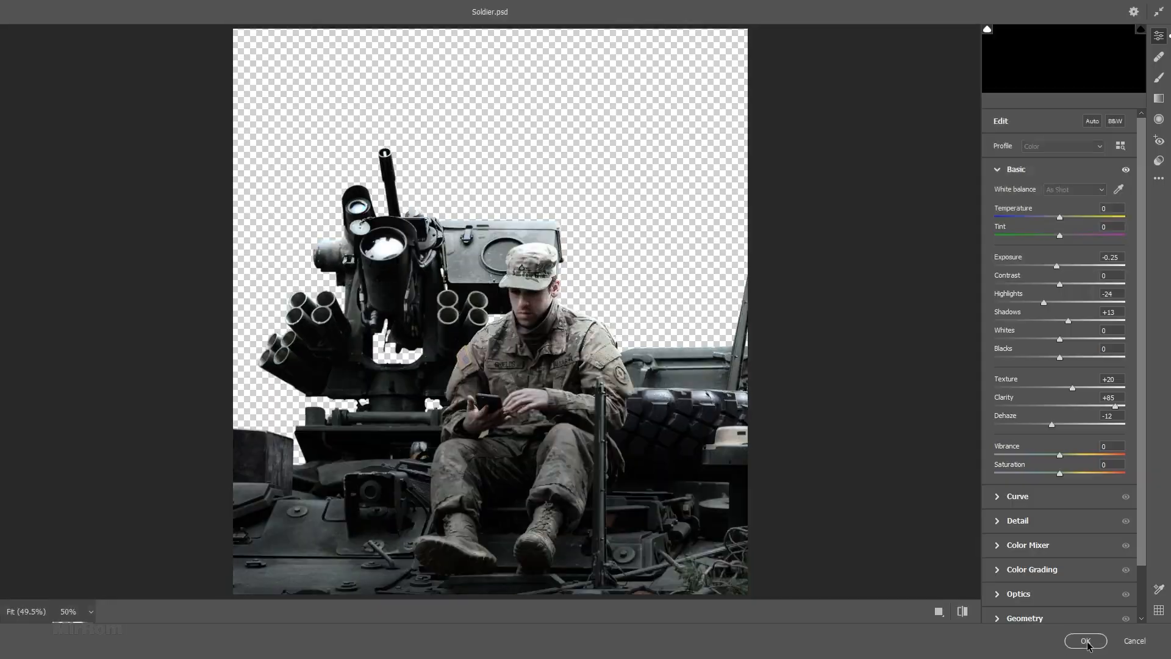
Collapse the Soldier layer's smart filter list and compare the layer on and off
left_click(1155, 328)
left_click(962, 327)
left_click(963, 327)
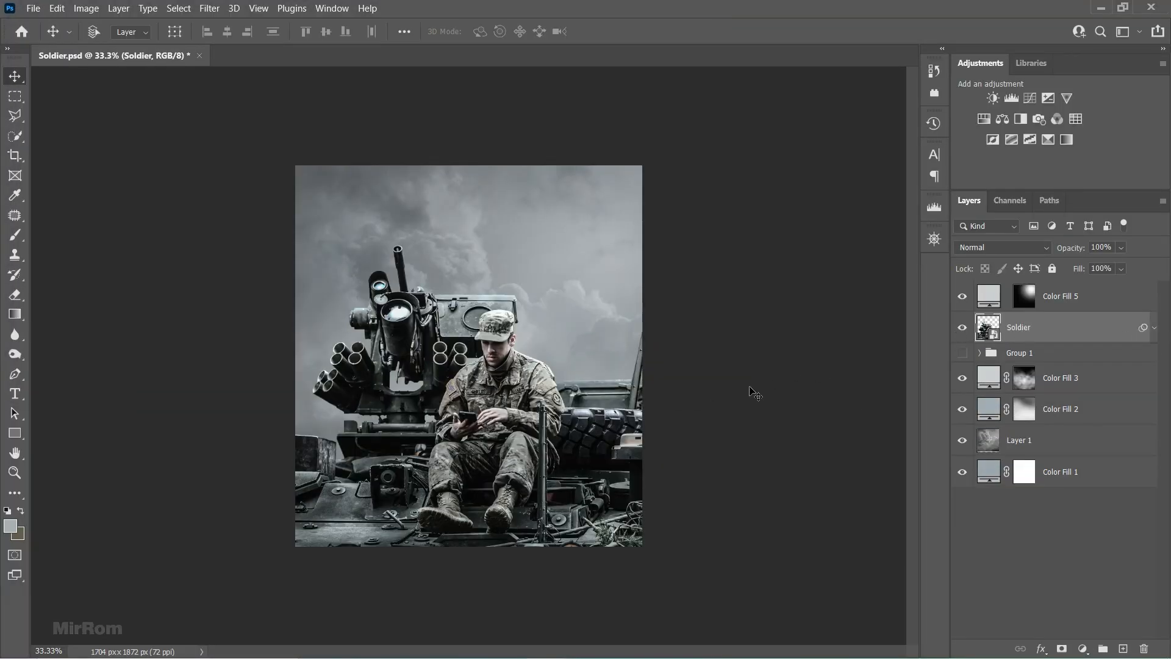
Add a Color Lookup adjustment above the Soldier layer using the DropBlues.3DL table
left_click(1076, 119)
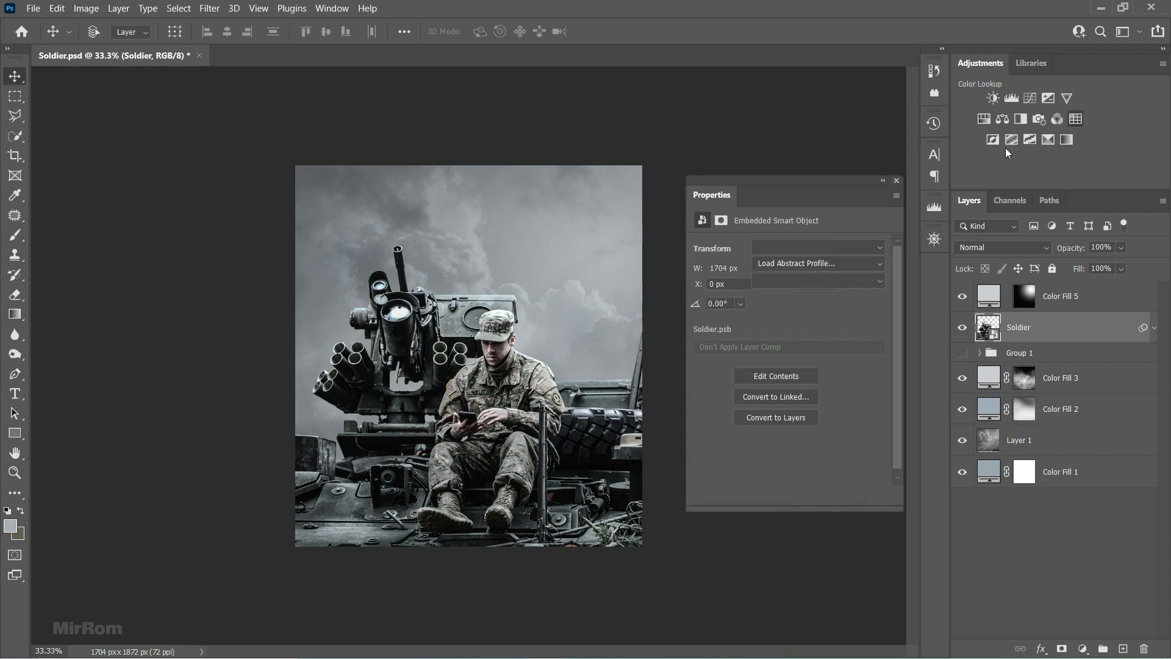
left_click(817, 245)
left_click(823, 134)
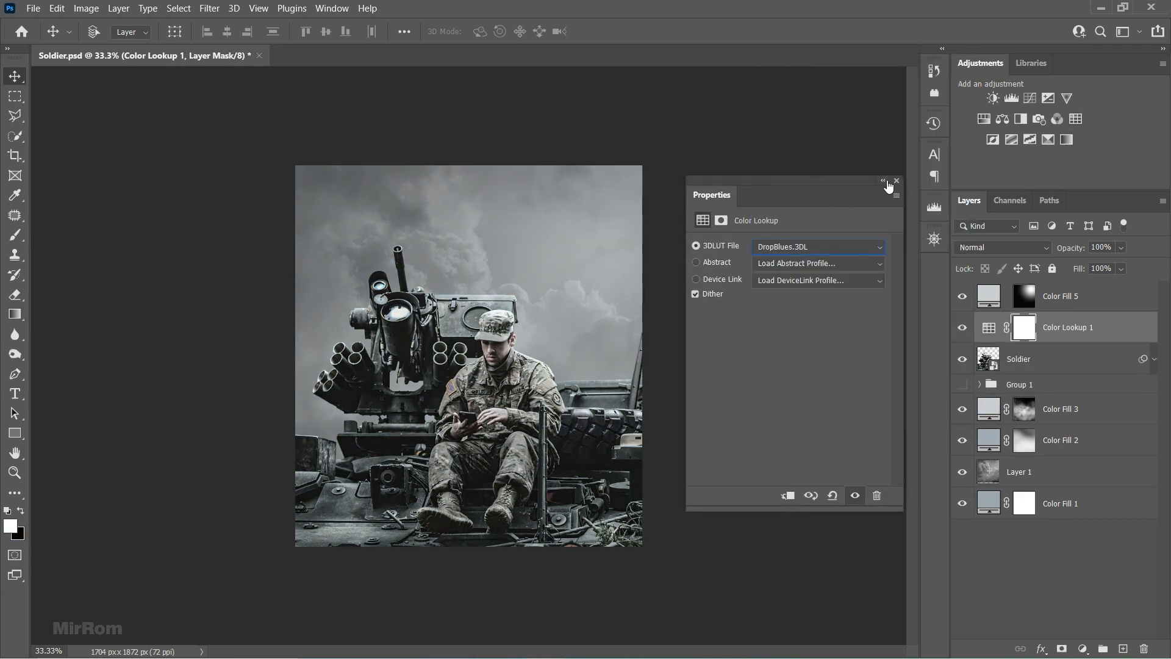
left_click(891, 182)
Blend Color Lookup 1 in Multiply mode at 30% opacity
left_click(976, 247)
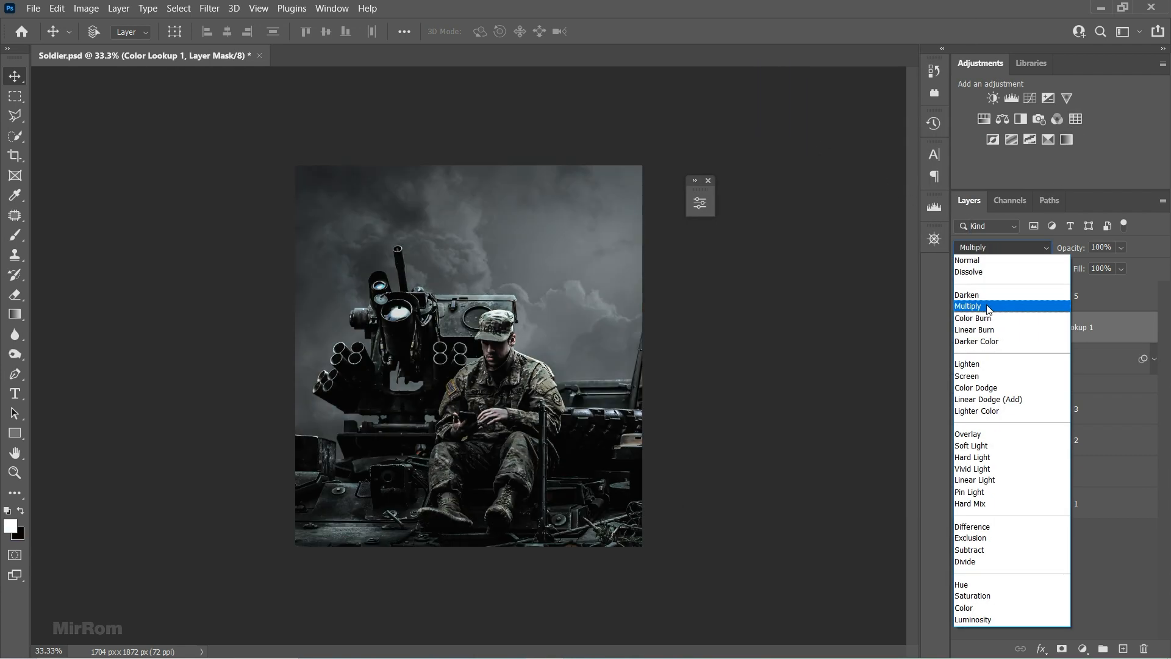
left_click(989, 306)
left_click(1122, 247)
left_click_drag(1136, 266, 1096, 269)
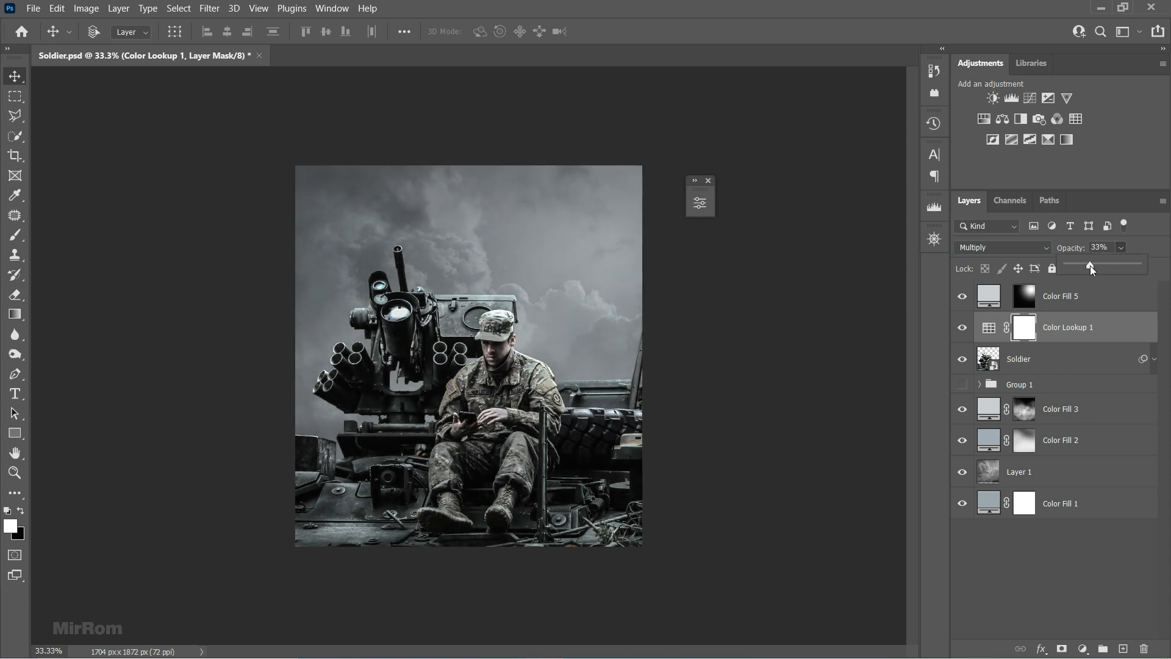
left_click(989, 327)
left_click_drag(714, 190, 876, 209)
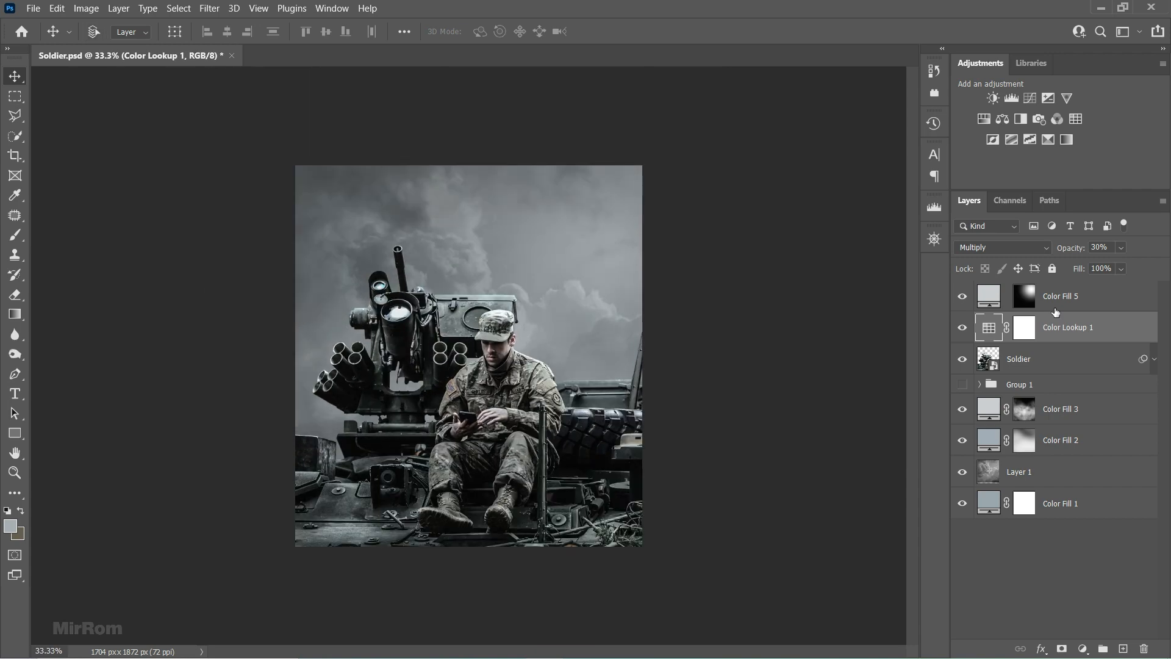
left_click(1057, 305)
left_click(1058, 325)
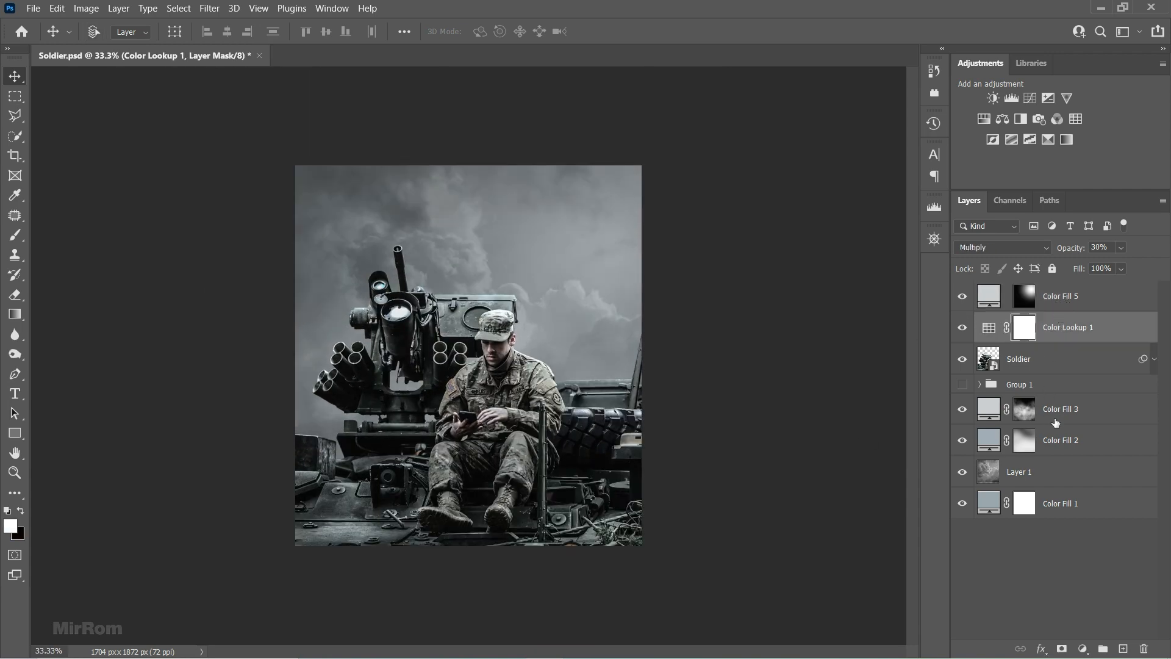
Reset the Color Fill 2 mask to solid white and ready a black brush at 50% opacity
left_click(1061, 442)
left_click(1028, 448)
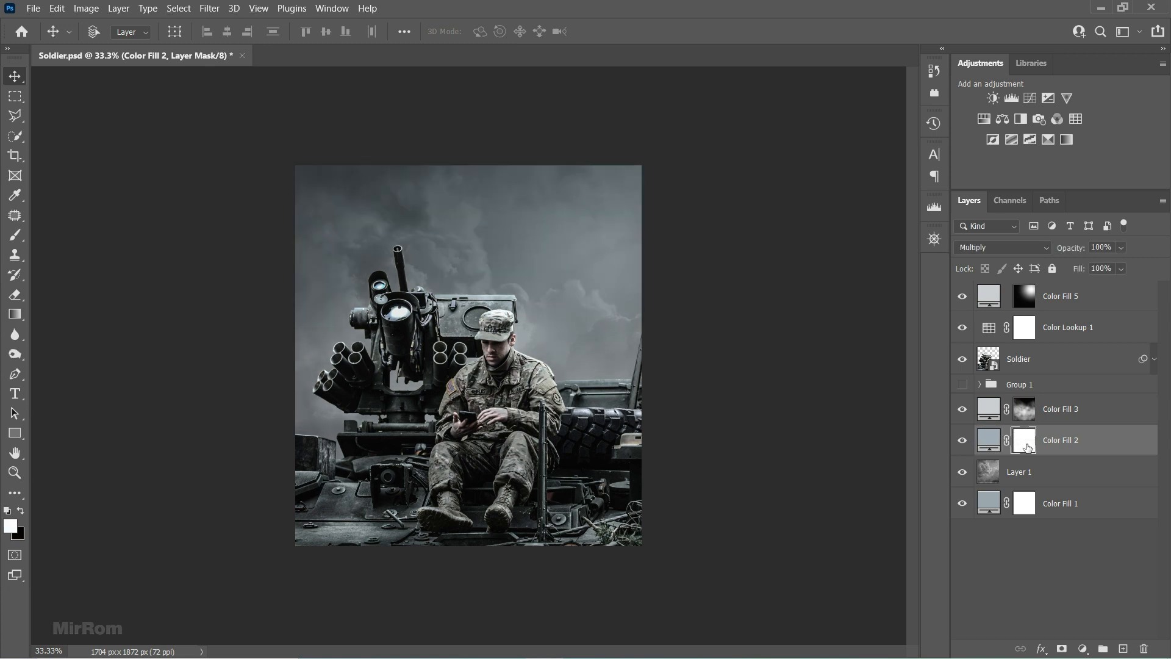
left_click(21, 511)
key("b")
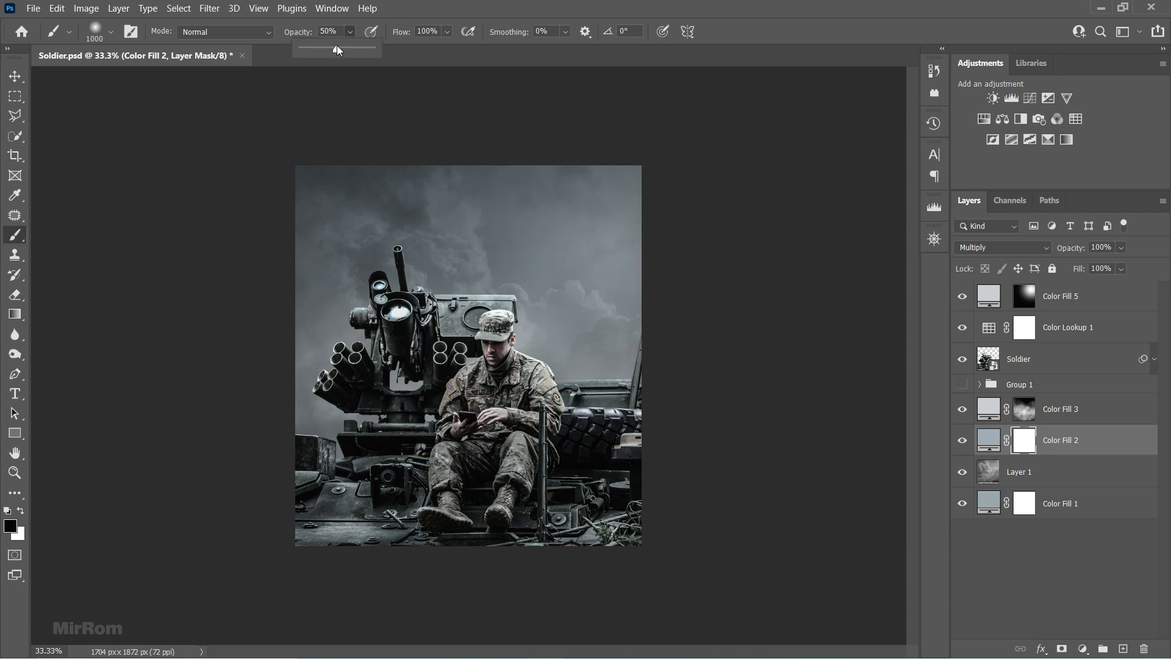
Paint black on the Color Fill 2 mask over the upper sky with a 1500 px brush at 60% flow
key("bracketright")
key("bracketright")
key("bracketright")
key("bracketright")
left_click(446, 33)
left_click(435, 47)
key("bracketright")
mouse_move(540, 162)
left_mouse_down()
mouse_move(578, 191)
mouse_move(654, 202)
mouse_move(596, 187)
mouse_move(499, 133)
mouse_move(540, 127)
mouse_move(629, 164)
mouse_move(498, 135)
mouse_move(412, 80)
left_mouse_up()
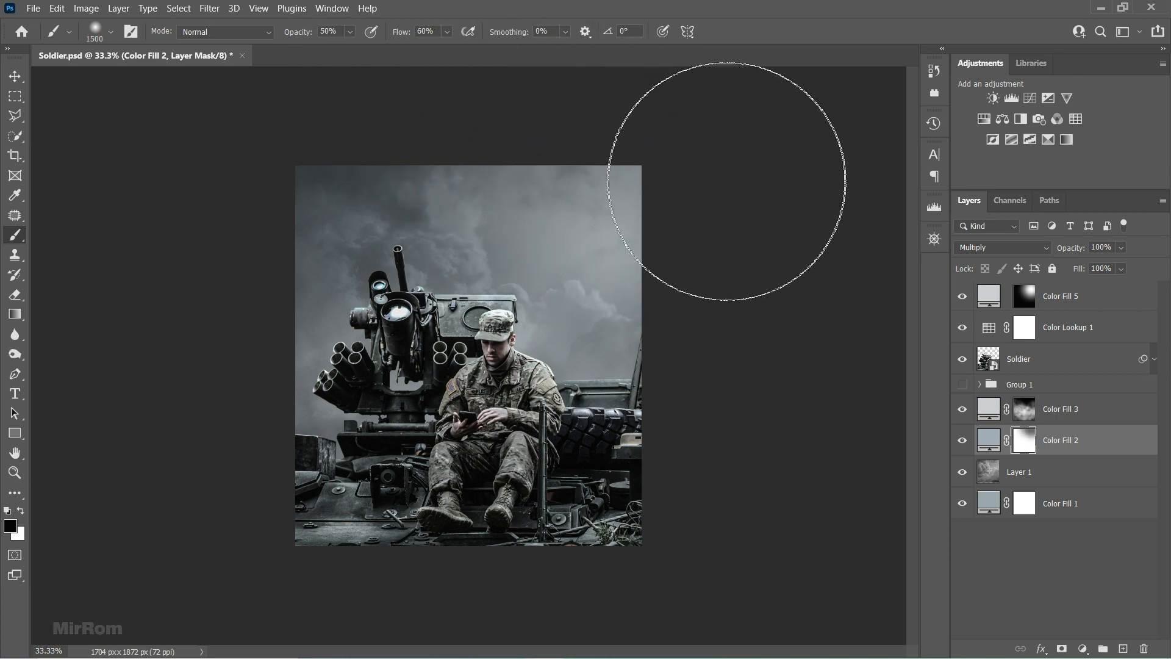
Paint black across the top of the sky on the Color Fill 2 mask with a 1900 px brush at 50% opacity
key("ctrl+minus")
key("bracketright")
key("bracketright")
key("bracketright")
key("bracketright")
mouse_move(467, 131)
left_mouse_down()
mouse_move(644, 209)
mouse_move(760, 168)
left_mouse_up()
key("x")
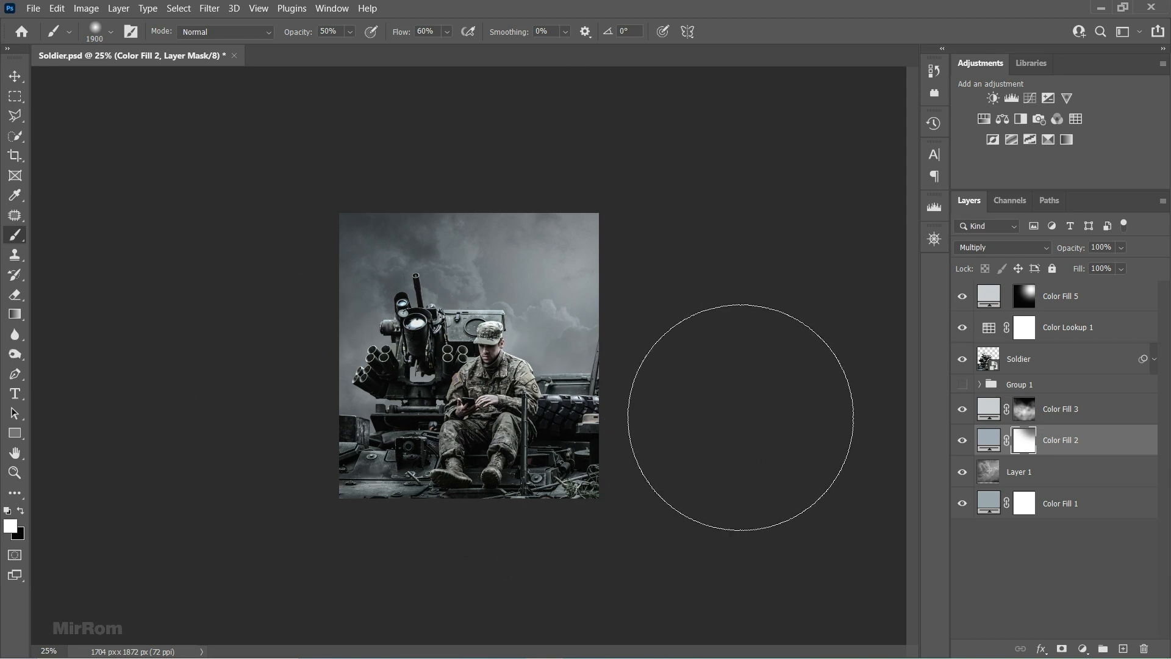
Switch the brush colour back to black and set the brush opacity to 26%
key("x")
key("v")
key("b")
key("2")
key("6")
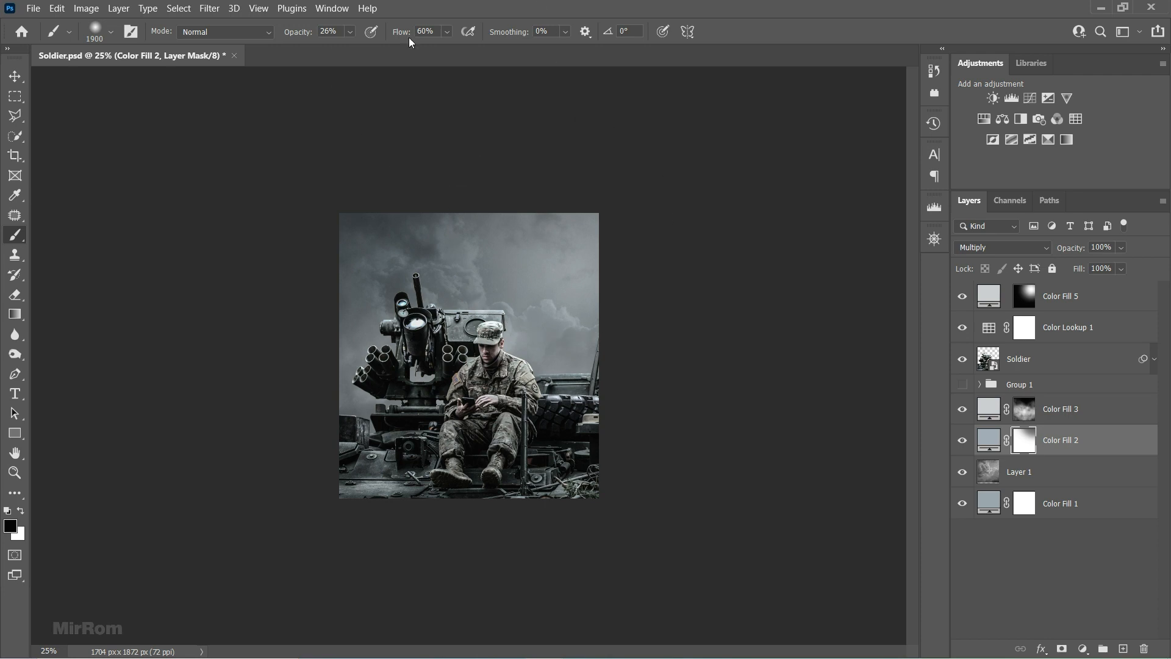
Stamp all visible layers into a new layer above Color Fill 5 and convert it to a smart object
key("v")
key("ctrl+plus")
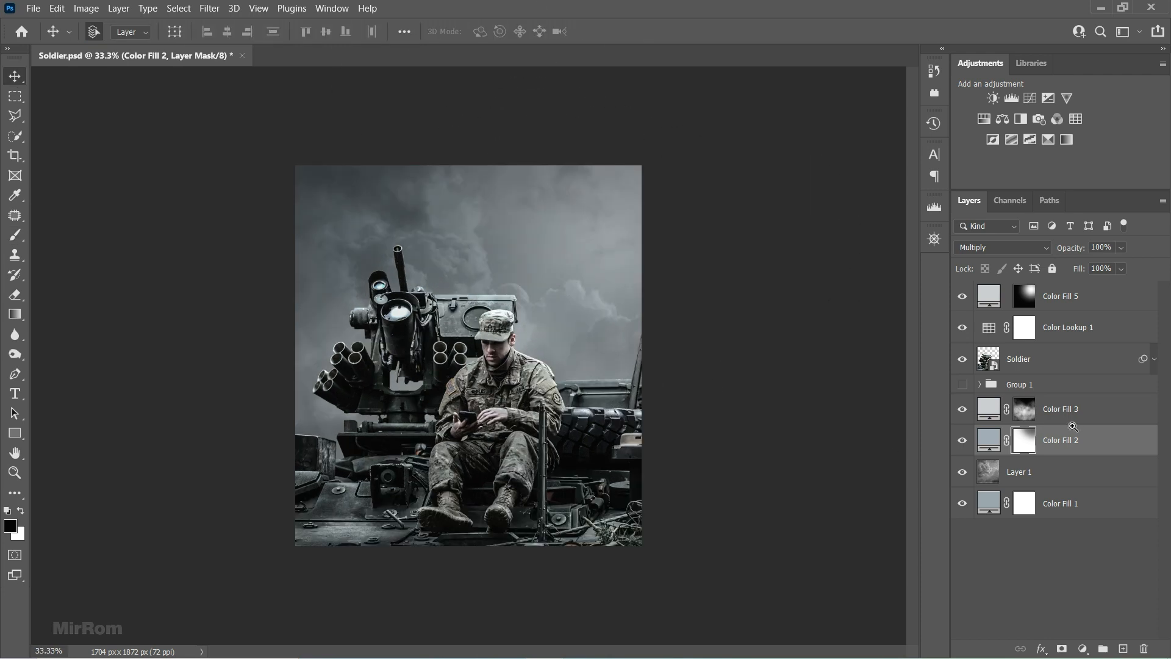
left_click(1080, 308)
key("ctrl")
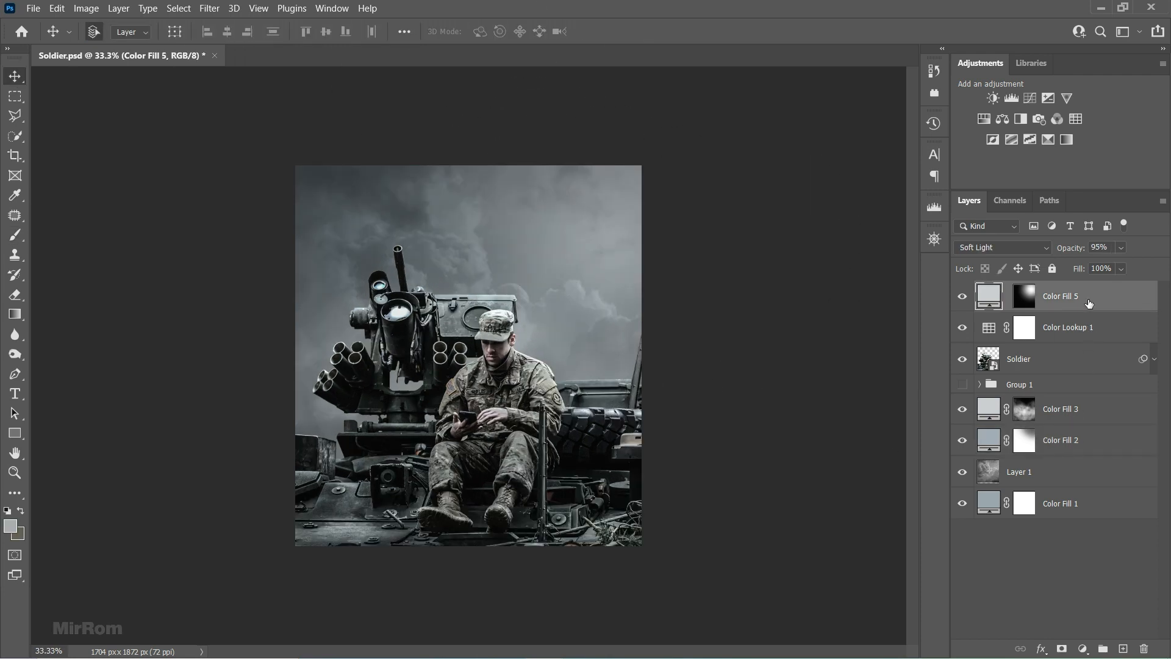
key("ctrl+shift+alt+e")
left_click(1162, 200)
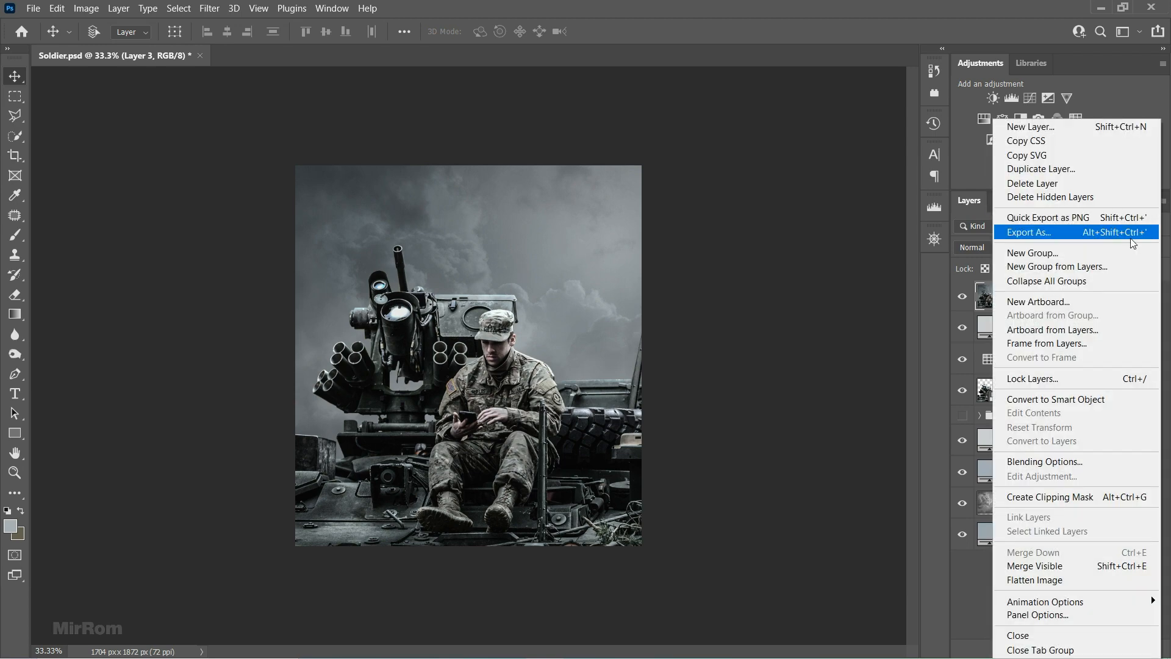
left_click(1084, 399)
Apply the Facet filter to Layer 3 and set the filter's blending opacity to 30%
left_click(210, 8)
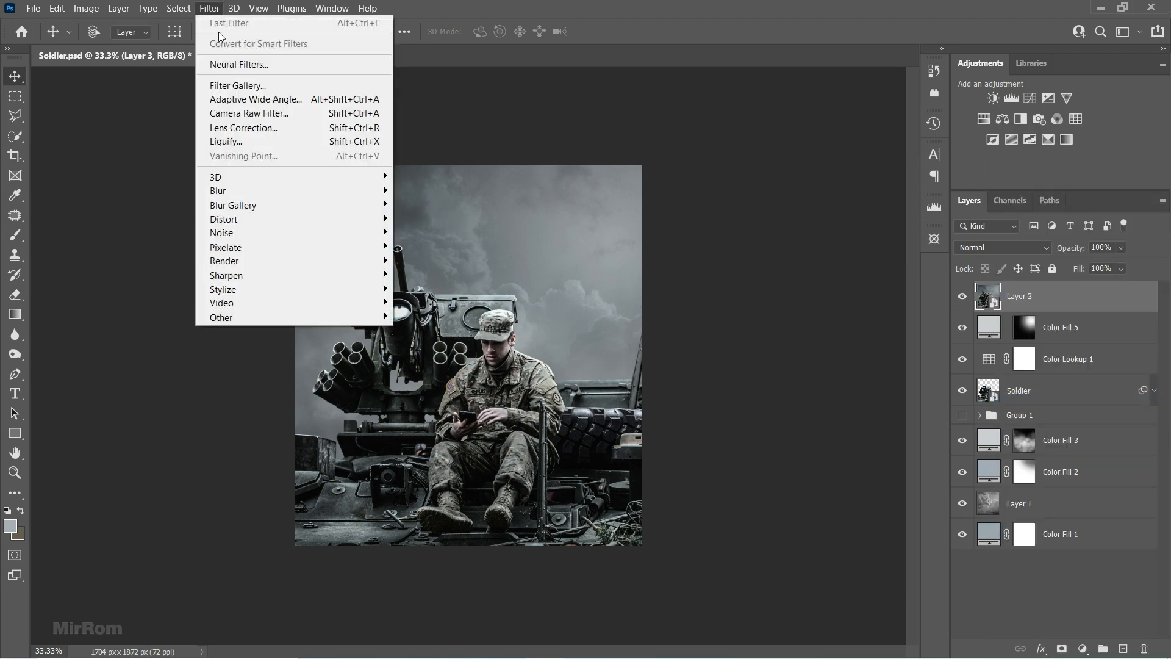
mouse_move(373, 246)
left_click(471, 278)
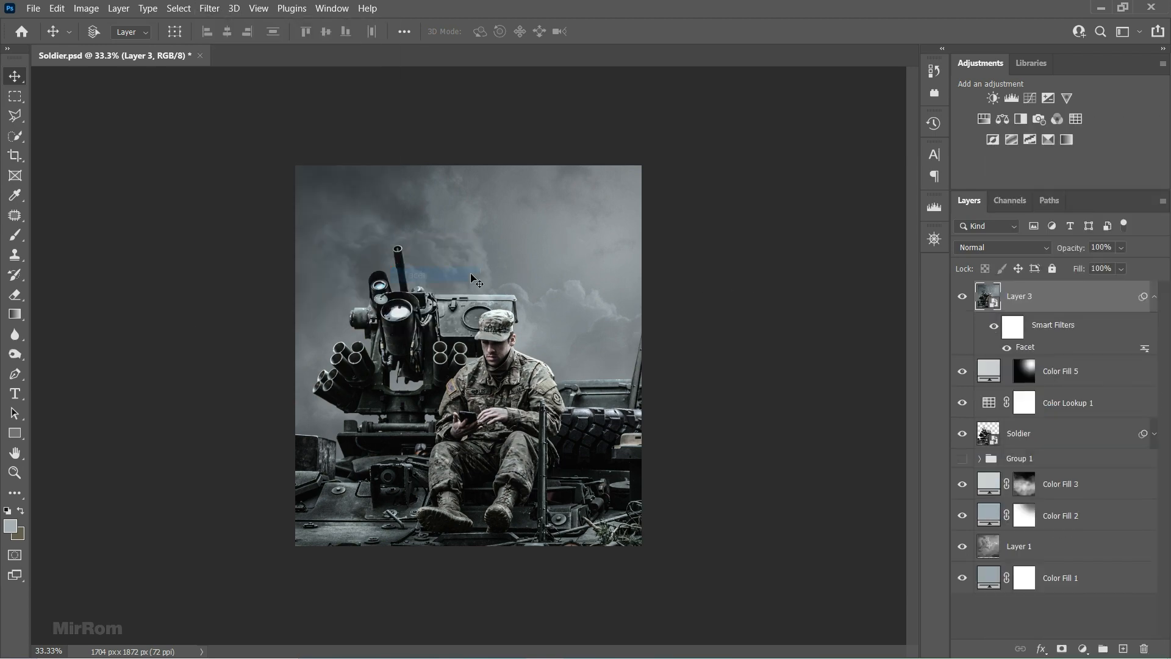
key("ctrl+plus")
double_click(1145, 349)
left_click(779, 187)
left_click_drag(795, 206, 787, 208)
left_click_drag(783, 259, 817, 329)
left_click_drag(732, 221, 773, 339)
left_click(779, 188)
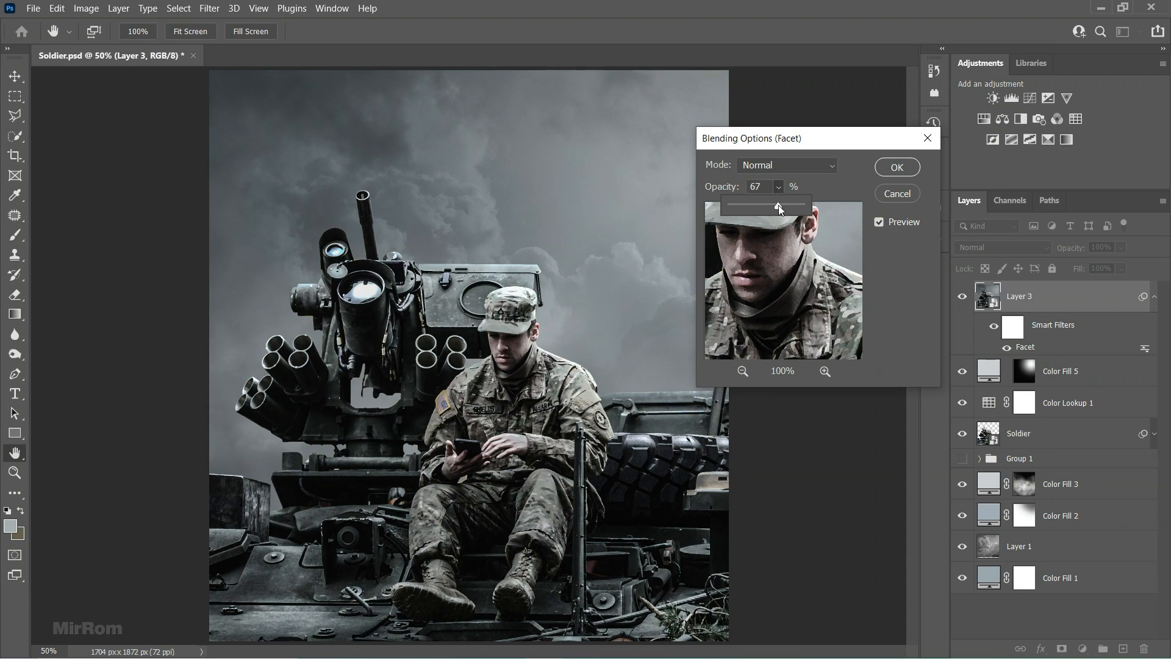
left_click_drag(754, 207, 752, 206)
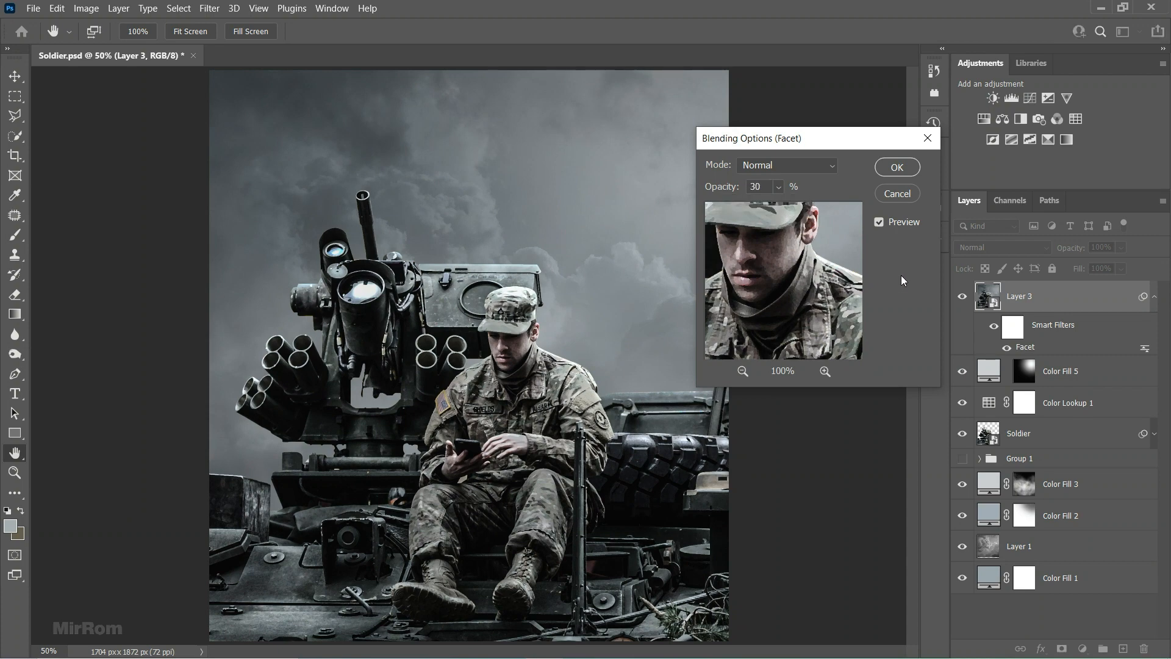
left_click(897, 168)
Apply the Sharpen More filter to Layer 3 and set the filter's blending opacity to 65%
left_click(209, 8)
mouse_move(232, 275)
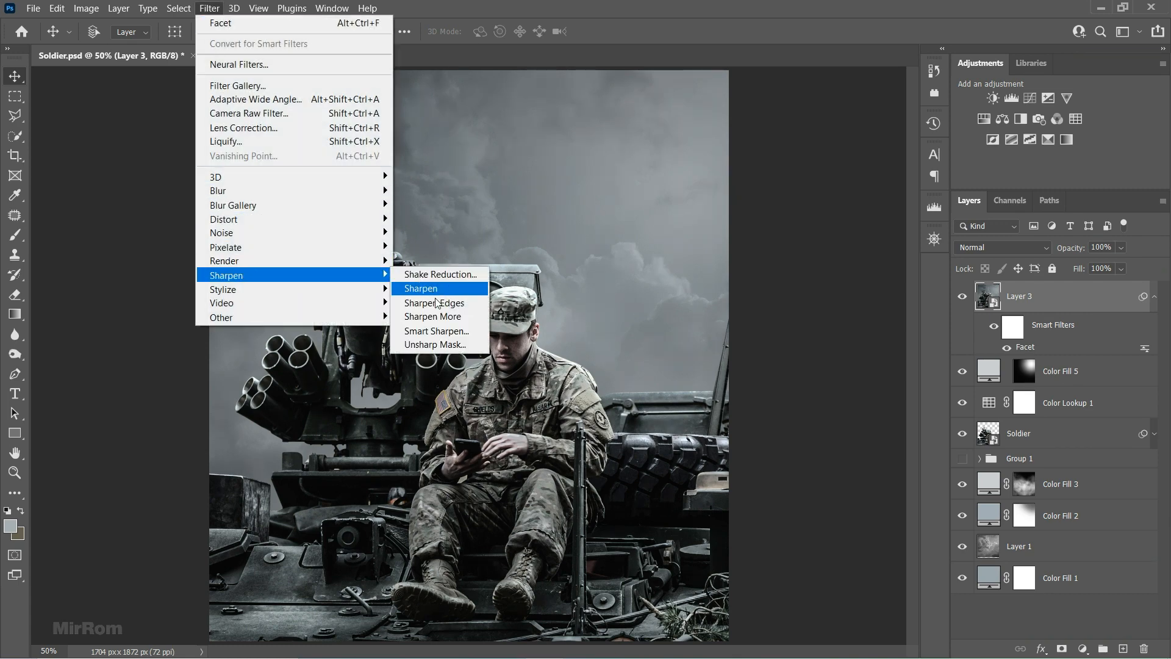
left_click(427, 318)
double_click(1146, 348)
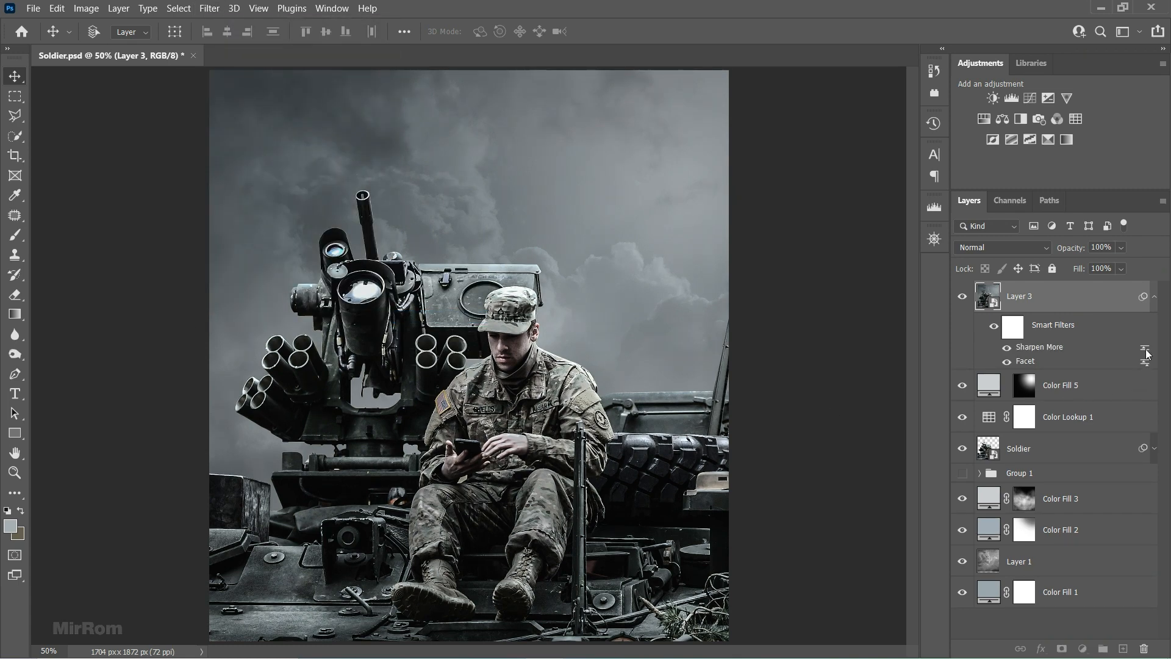
left_click_drag(732, 210, 794, 316)
left_click(779, 186)
left_click_drag(796, 206, 786, 207)
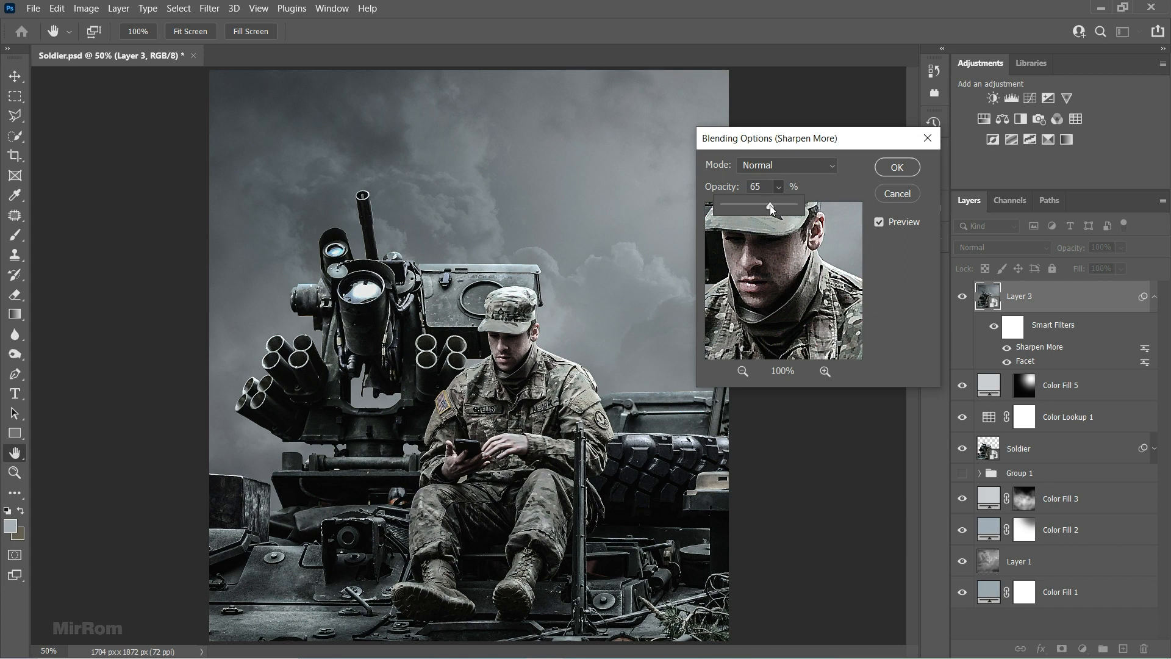
left_click(800, 262)
left_click(905, 170)
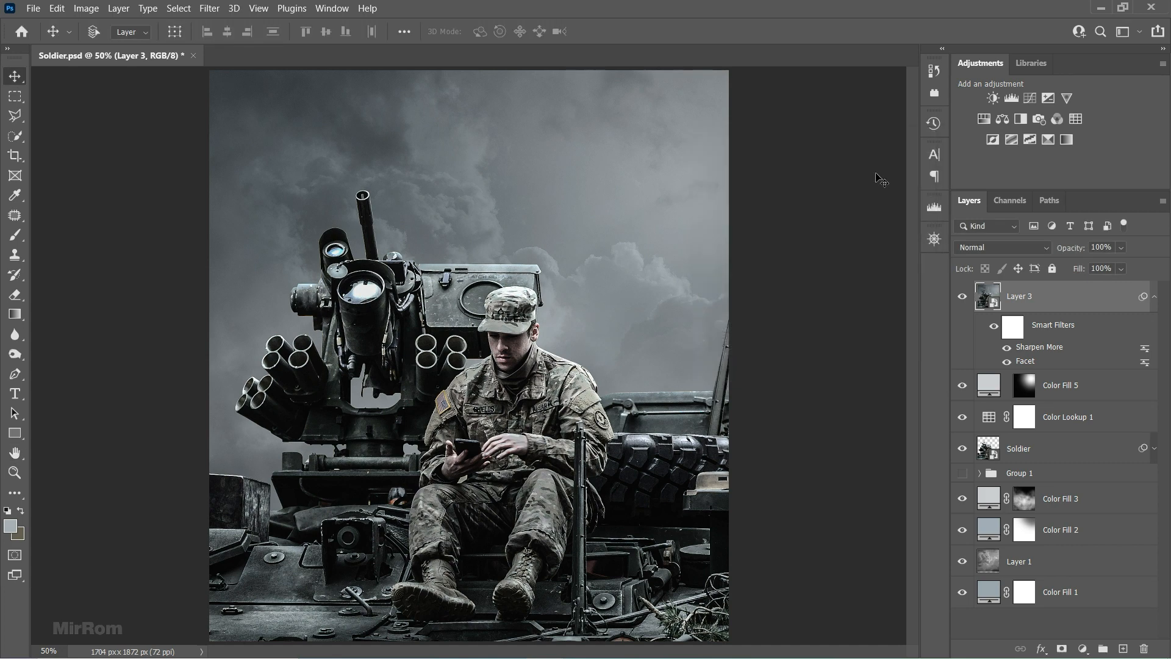
Collapse Layer 3's smart filters and examine the sharpened detail on the soldier, vehicle and sky
left_click(1156, 298)
key("ctrl+plus")
scroll(754, 293, "up", 3)
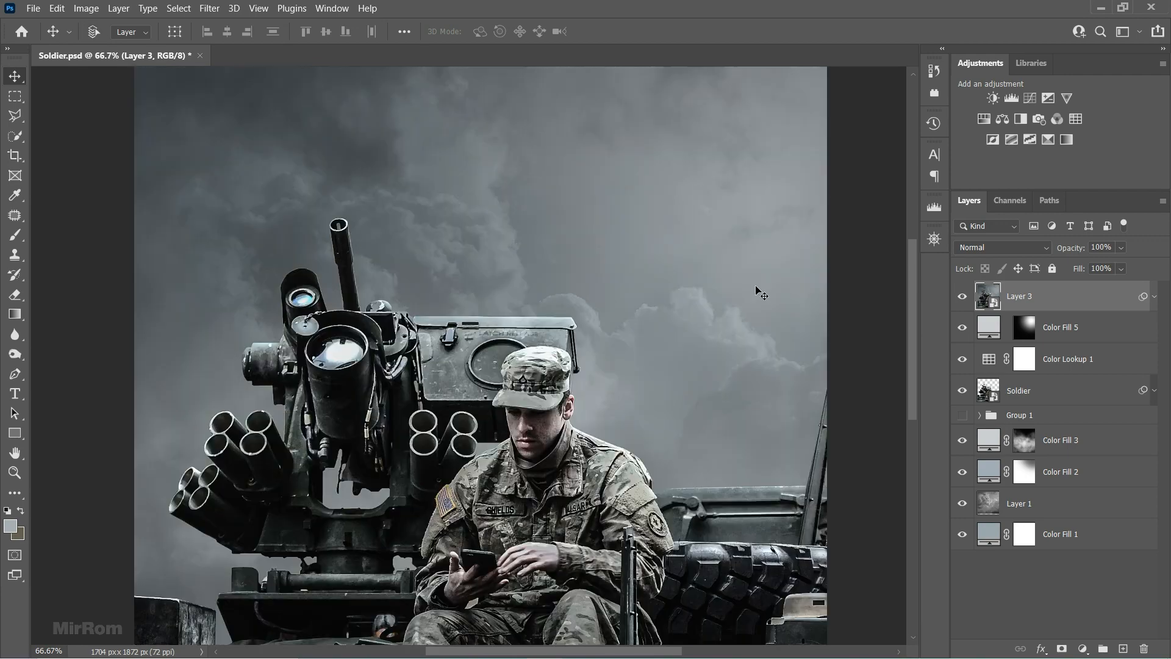
scroll(784, 313, "down", 5)
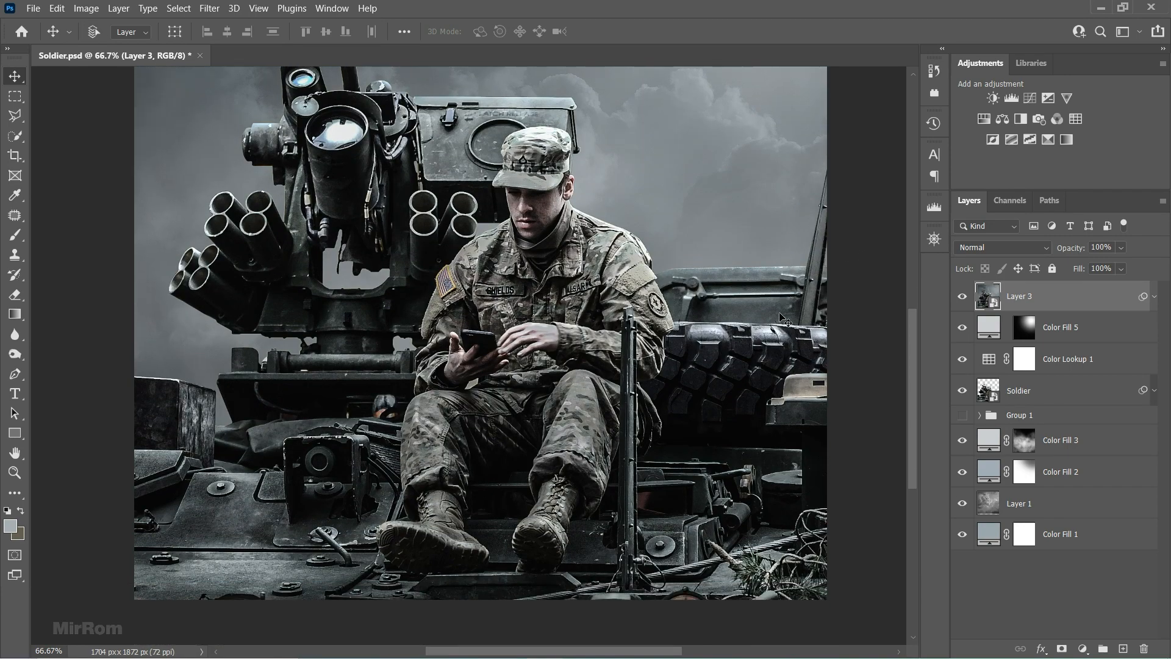
key("ctrl+minus")
key("ctrl+minus")
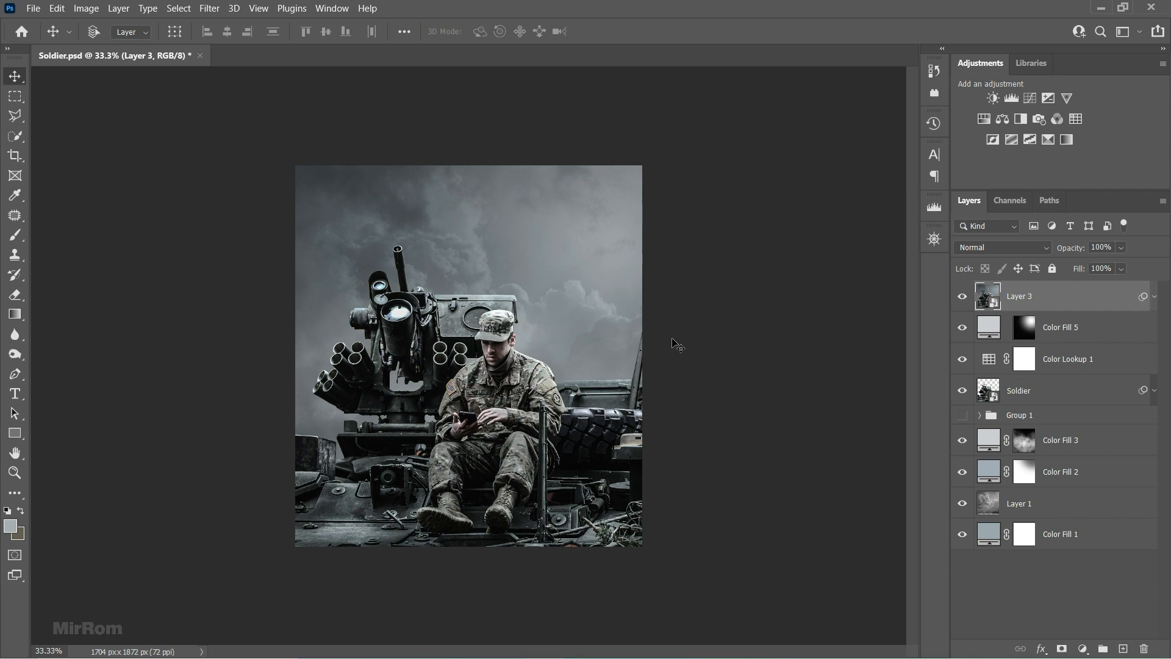
Add a Gradient Map adjustment above Layer 3 and set the gradient's starting stop to #287788
left_click(1067, 140)
left_click(793, 267)
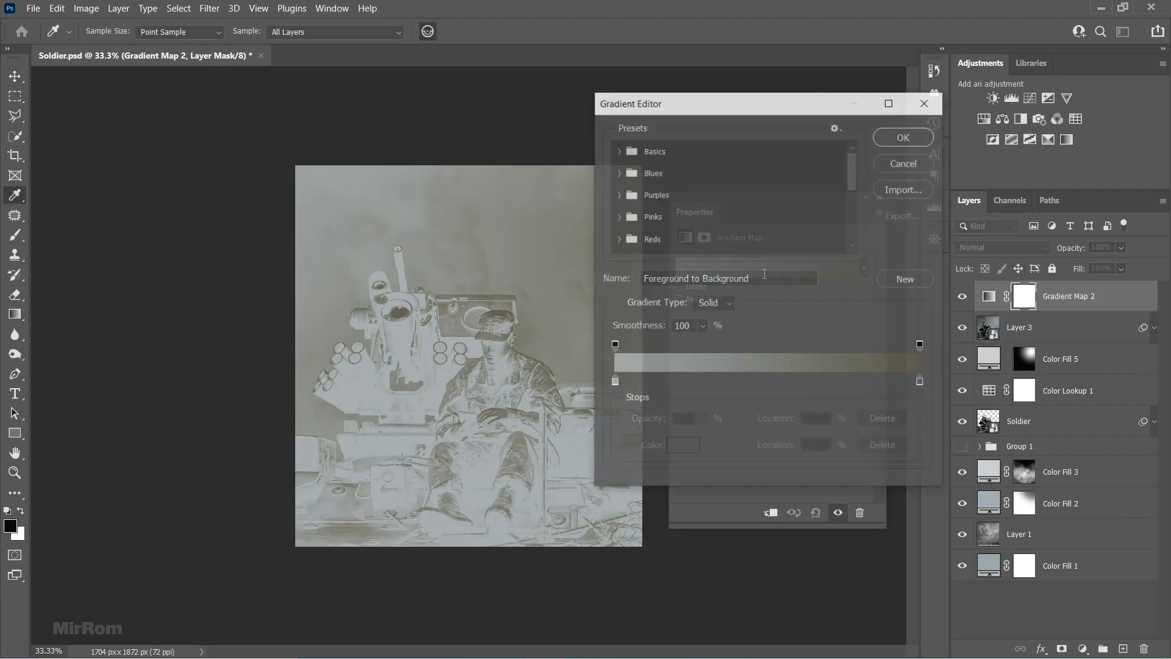
left_click(614, 382)
left_click(677, 448)
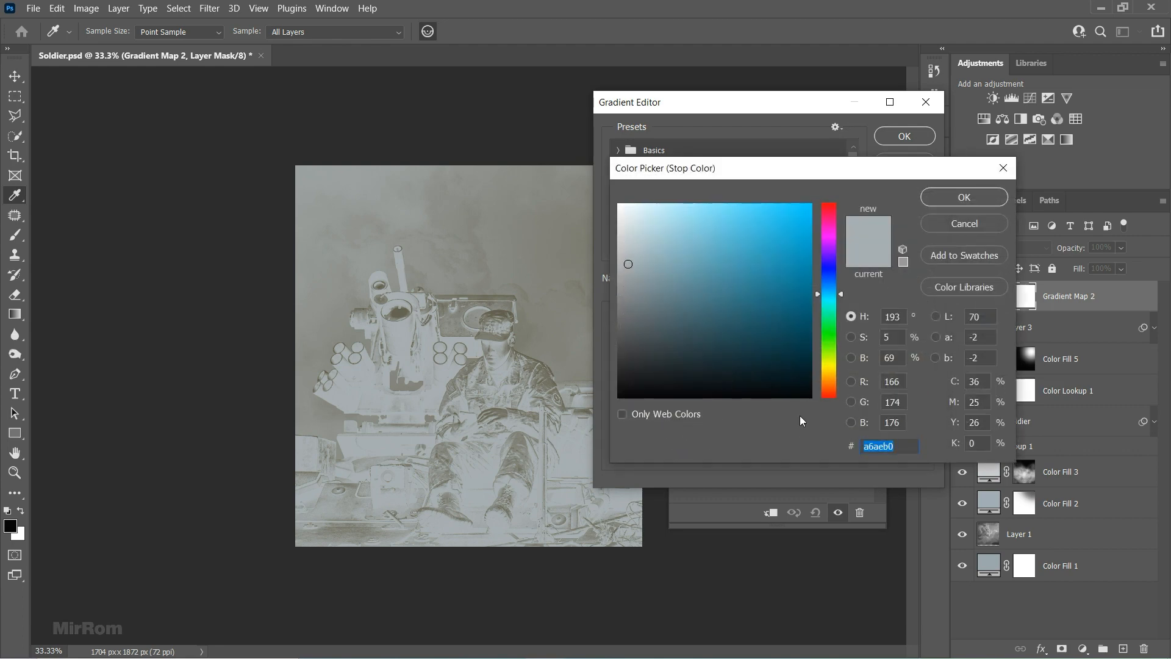
type("287788")
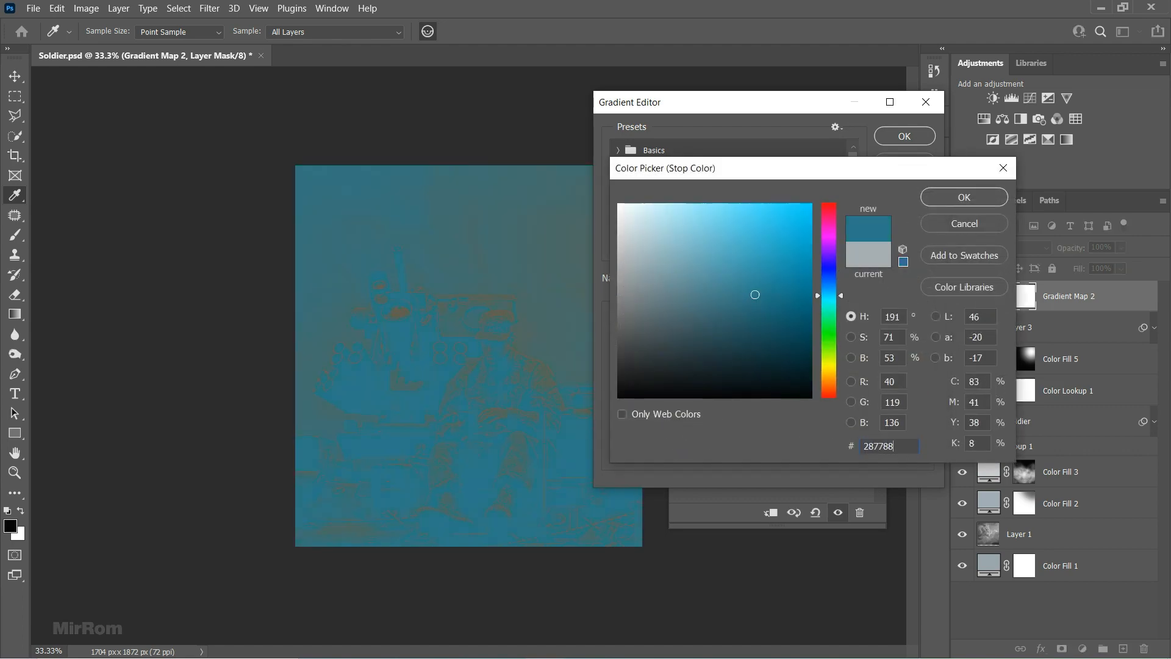
double_click(908, 451)
left_click(946, 206)
Set the gradient's end stop to #ea9c5d and blend the gradient map in Multiply mode
left_click(922, 383)
left_click(679, 447)
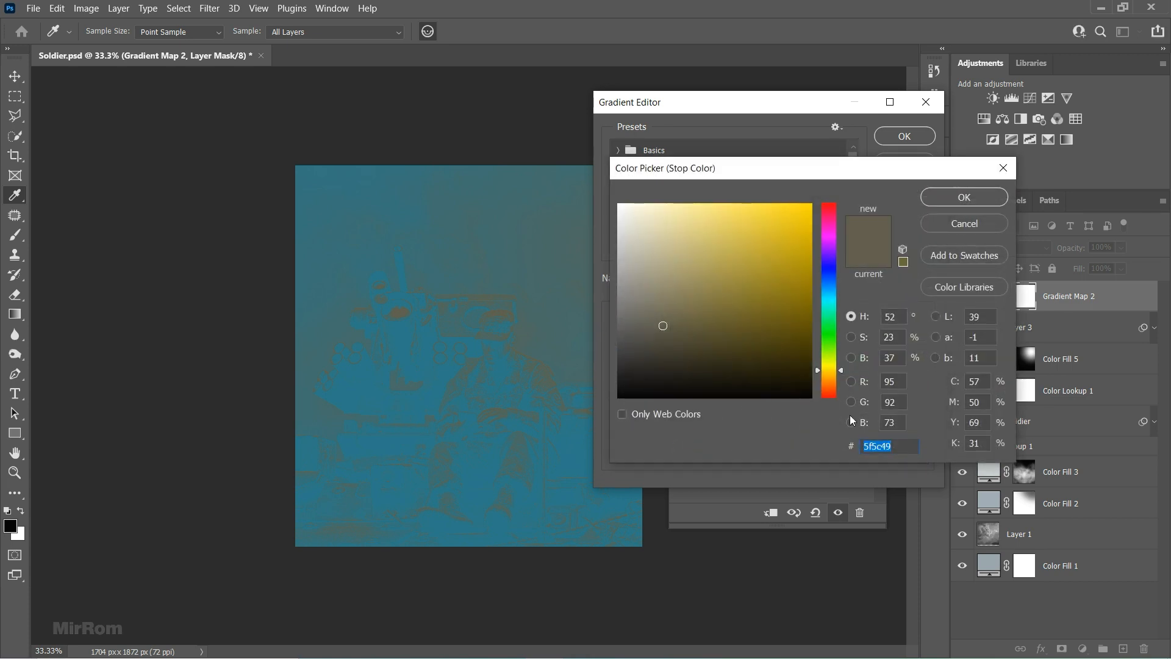
type("e")
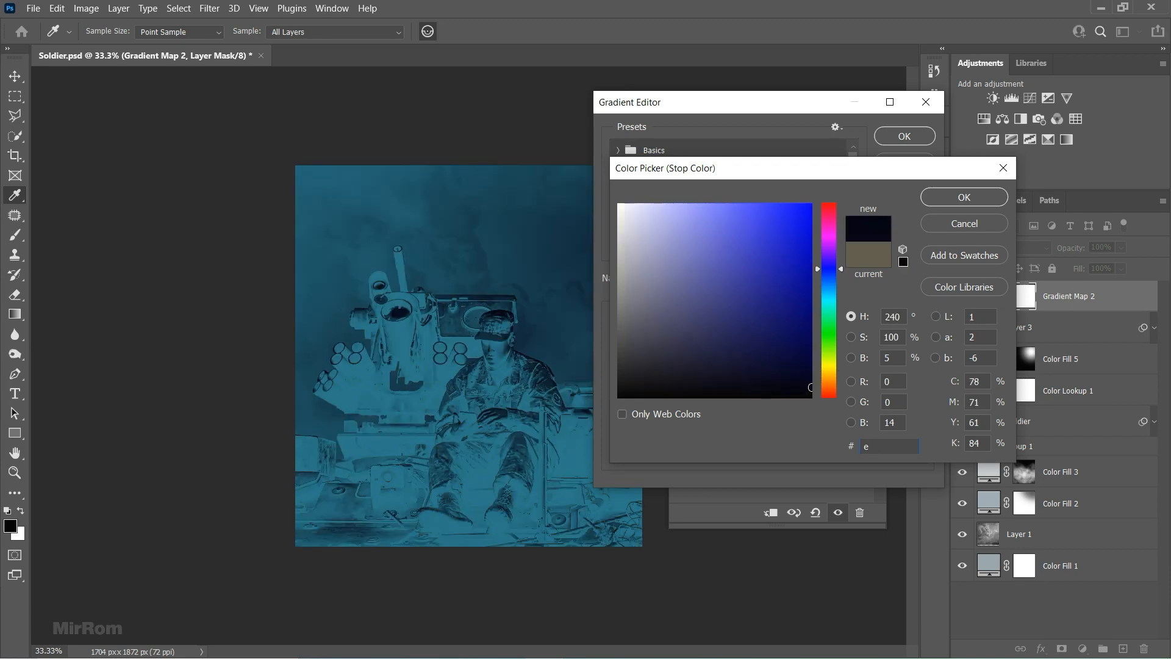
type("a9c5d")
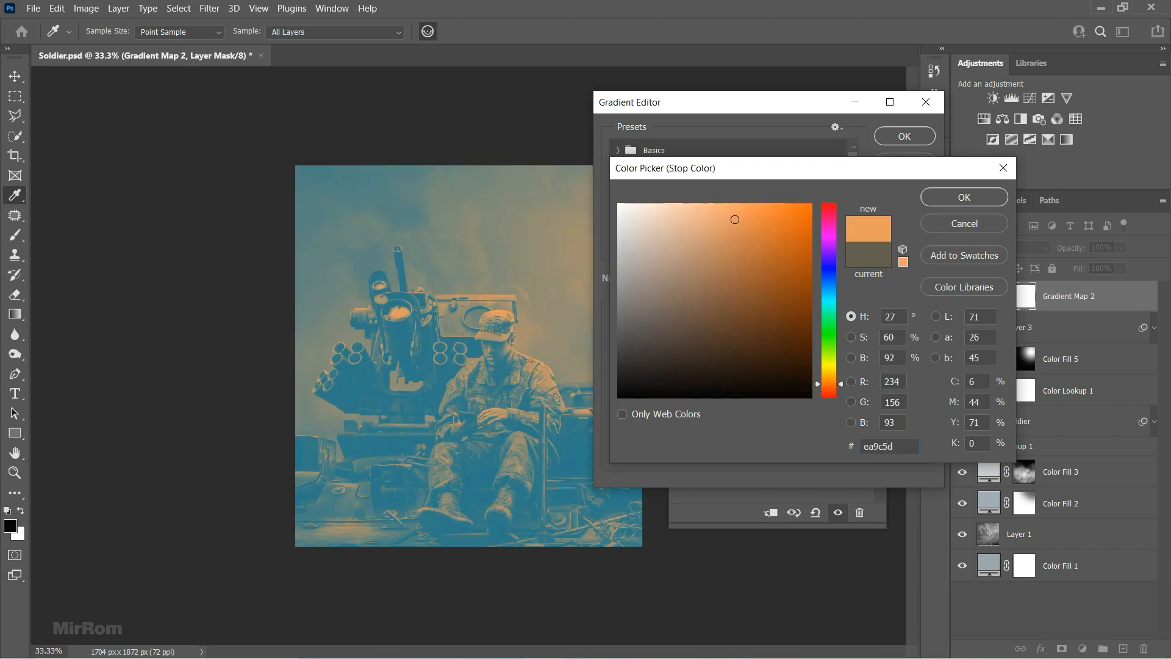
left_click(976, 197)
left_click(905, 137)
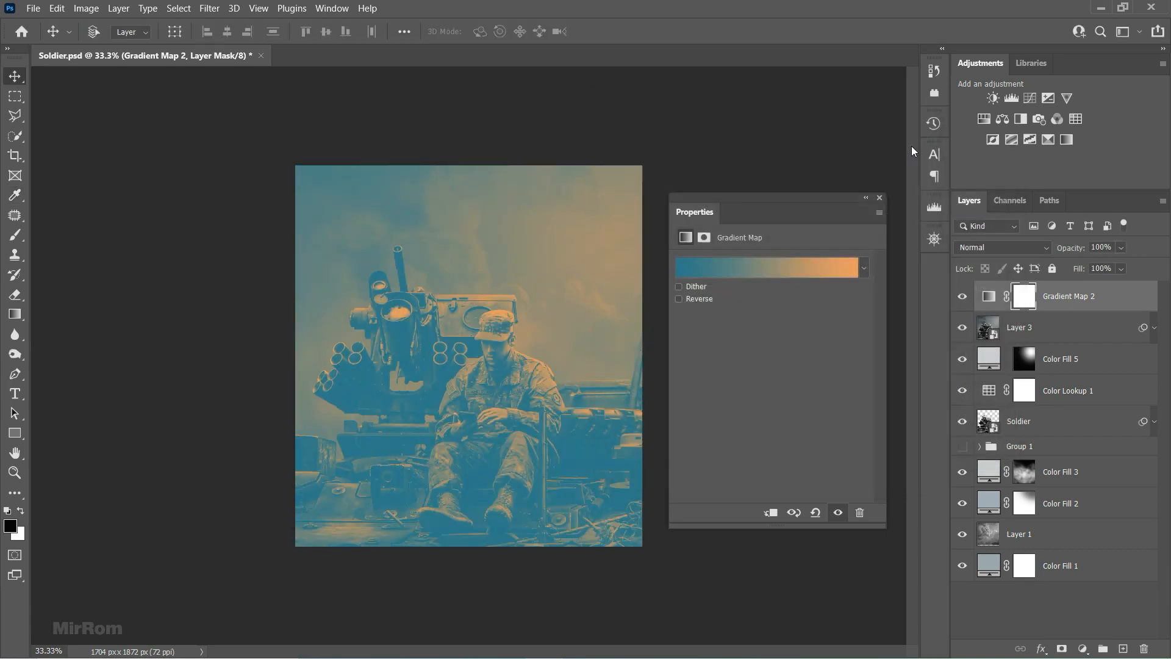
left_click(1003, 247)
left_click(995, 306)
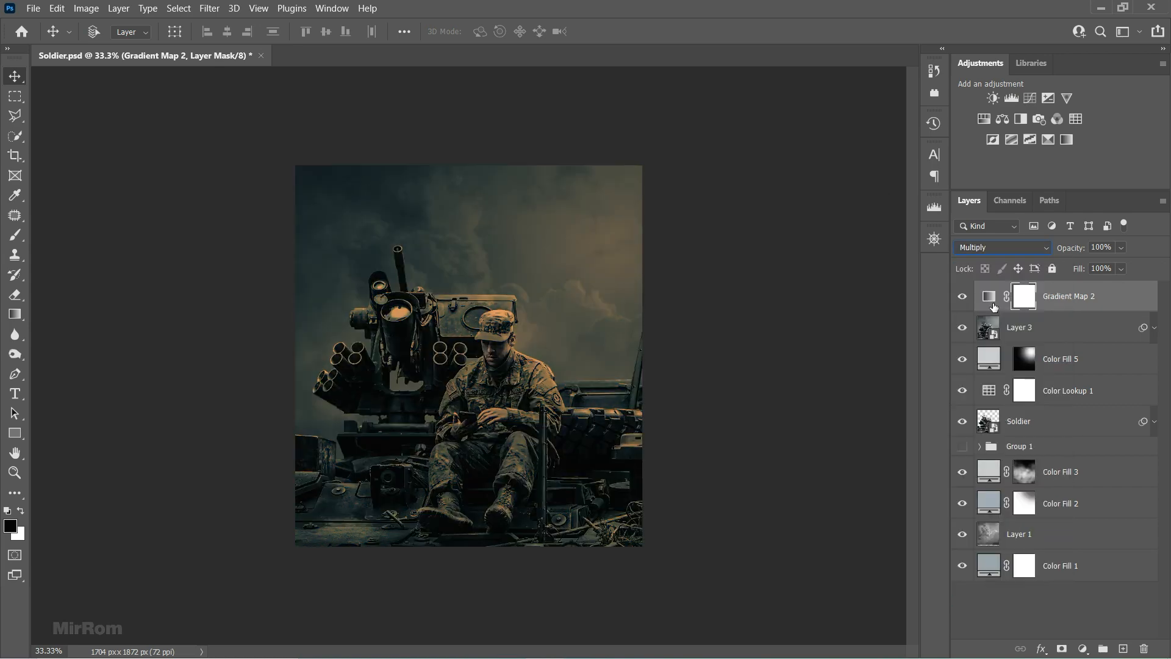
Duplicate Gradient Map 2 and blend the copy in Linear Light mode at 44% opacity
key("ctrl+j")
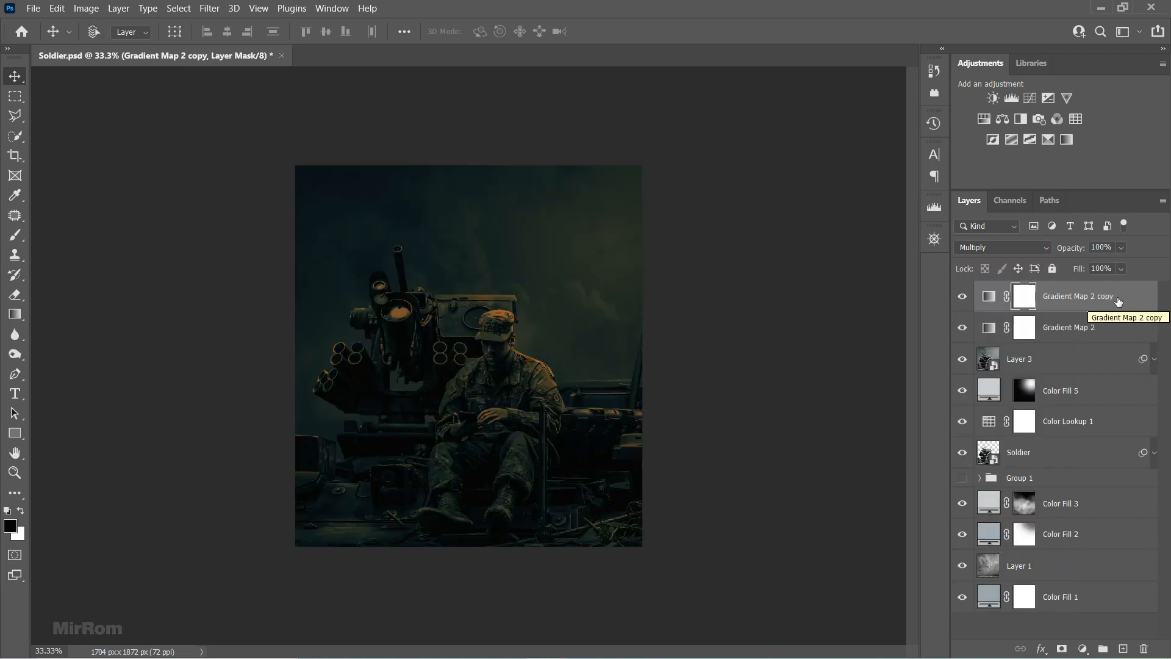
left_click(1041, 247)
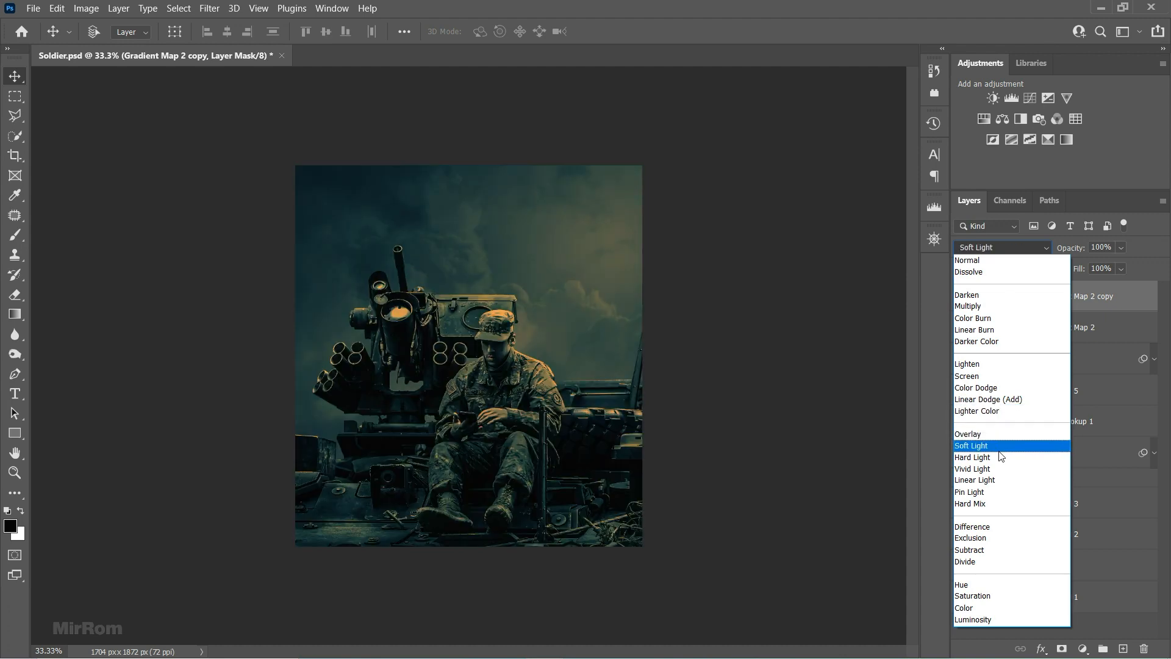
left_click(996, 481)
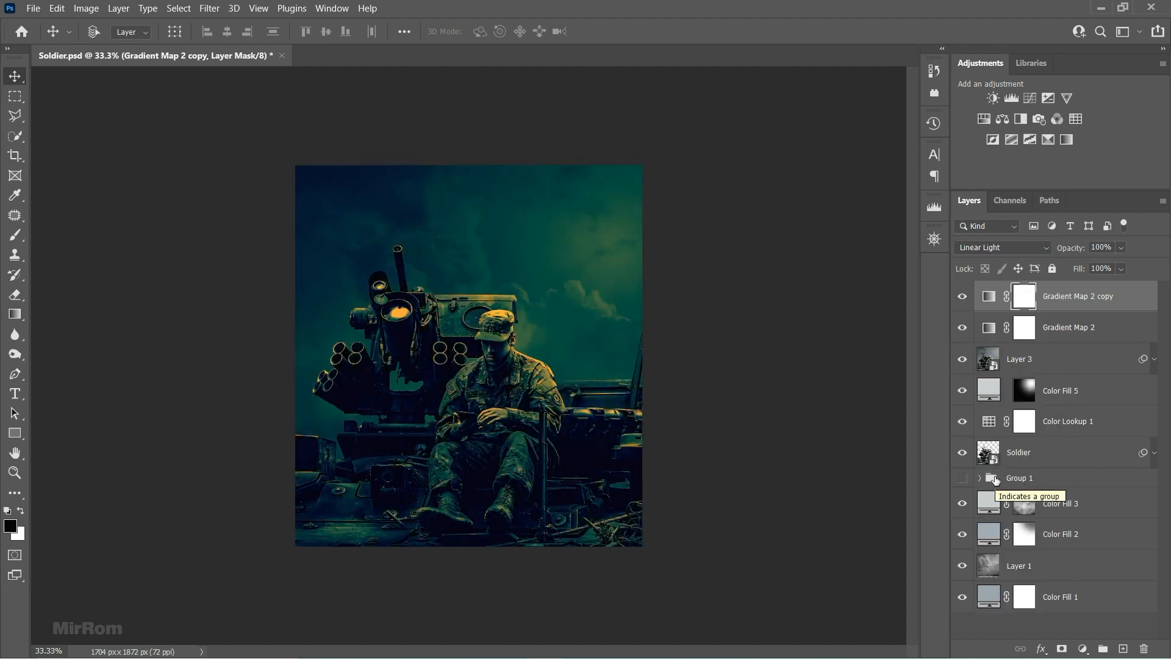
left_click(1121, 248)
left_click_drag(1123, 262, 1099, 258)
left_click(989, 296)
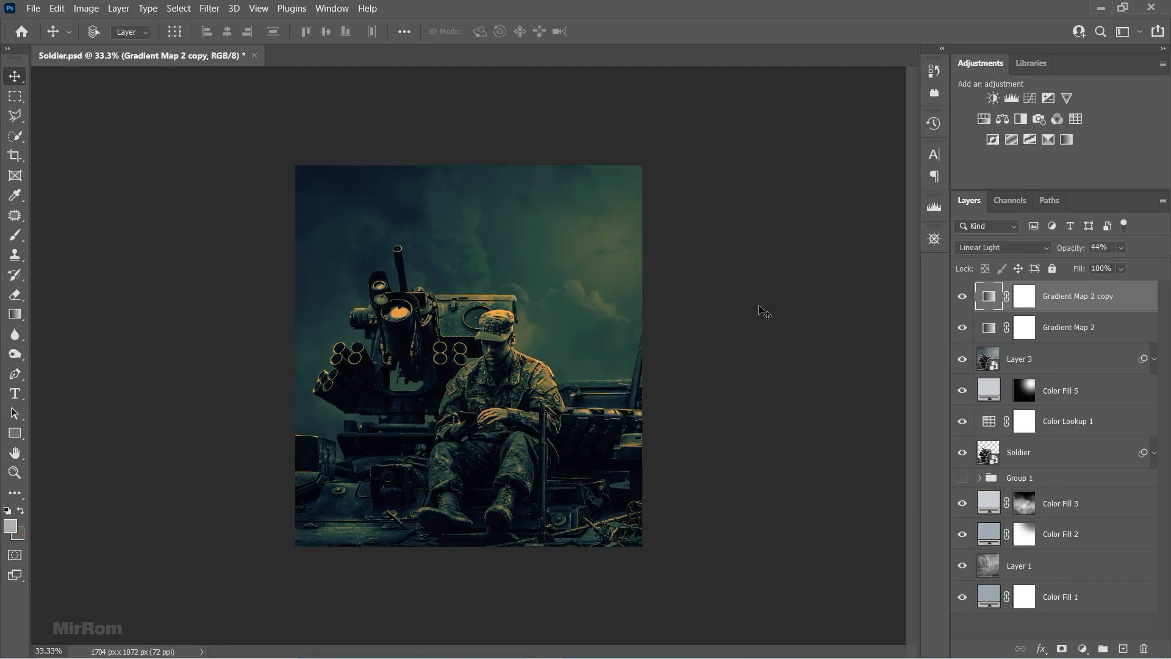
Add a solid color fill of #fbcc9a above the gradient maps and invert its mask to black
left_click(1084, 648)
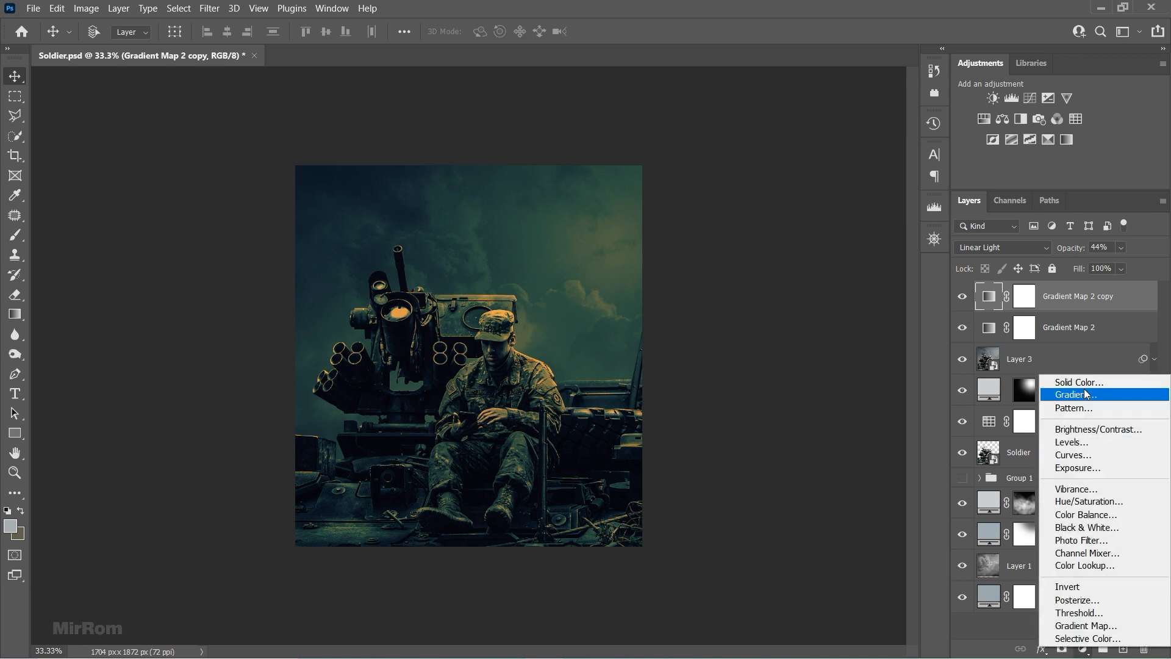
left_click(1074, 380)
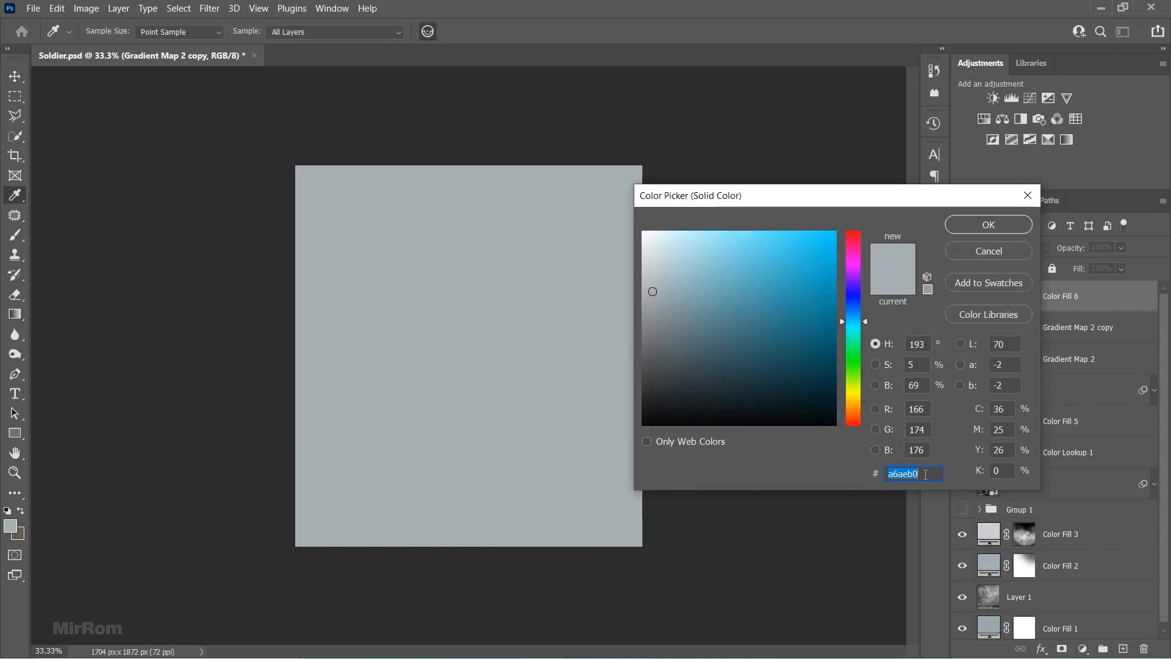
type("fbcc9a")
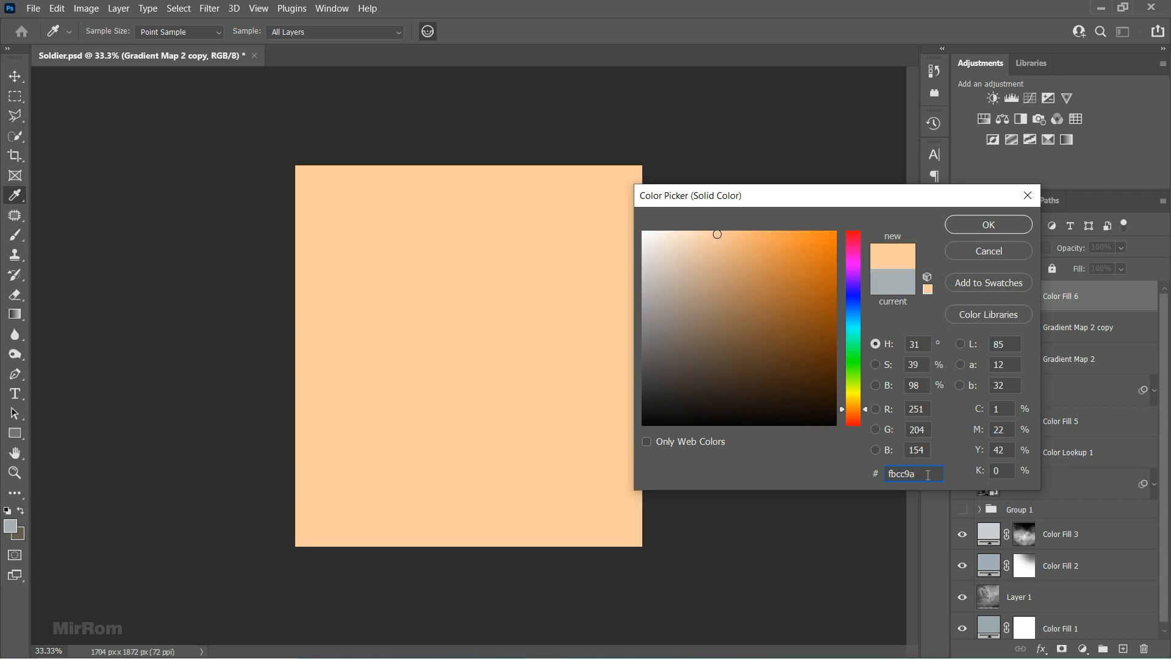
left_click(968, 225)
left_click(1025, 303)
key("d")
key("ctrl+i")
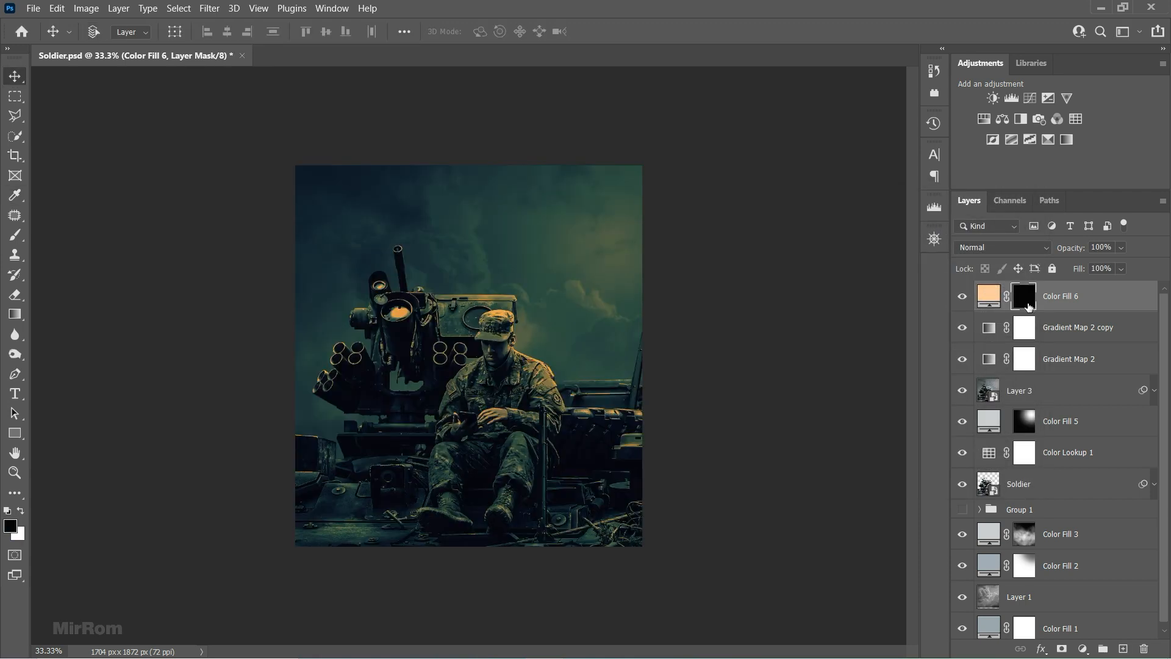
Paint a single soft white spot beside the soldier on the Color Fill 6 mask with a 1700 px brush at 100% opacity and flow
key("b")
left_click(350, 33)
left_click_drag(371, 51, 509, 56)
left_click(446, 33)
key("x")
left_click(564, 348)
key("ctrl+z")
key("bracketleft")
key("bracketleft")
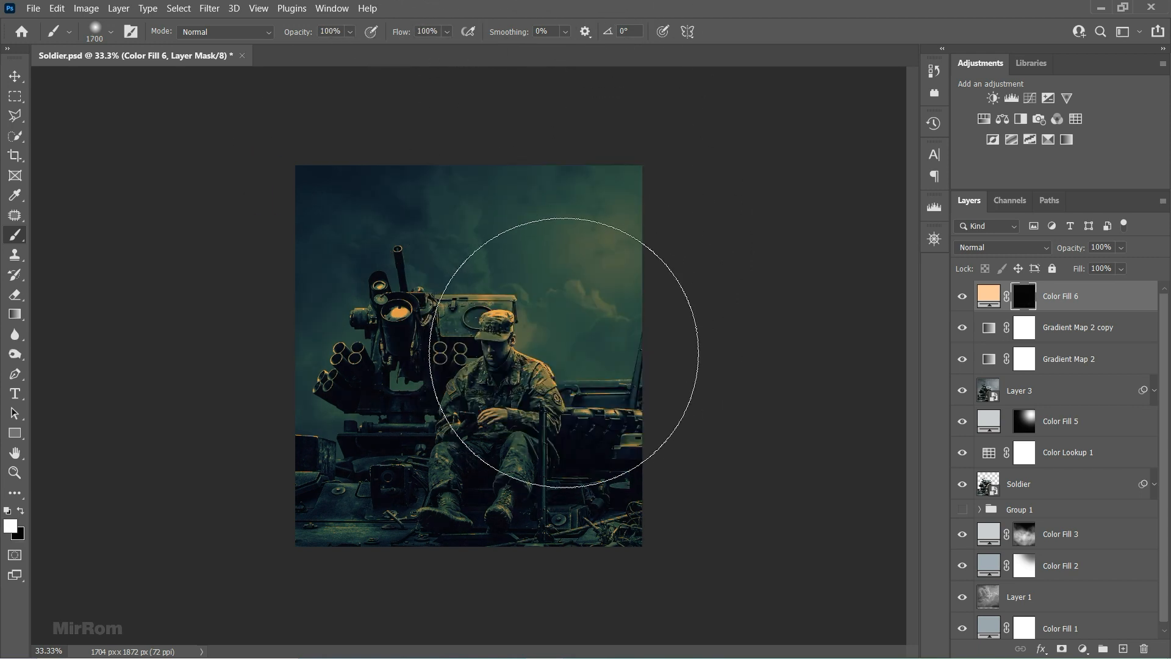
left_click(564, 353)
key("v")
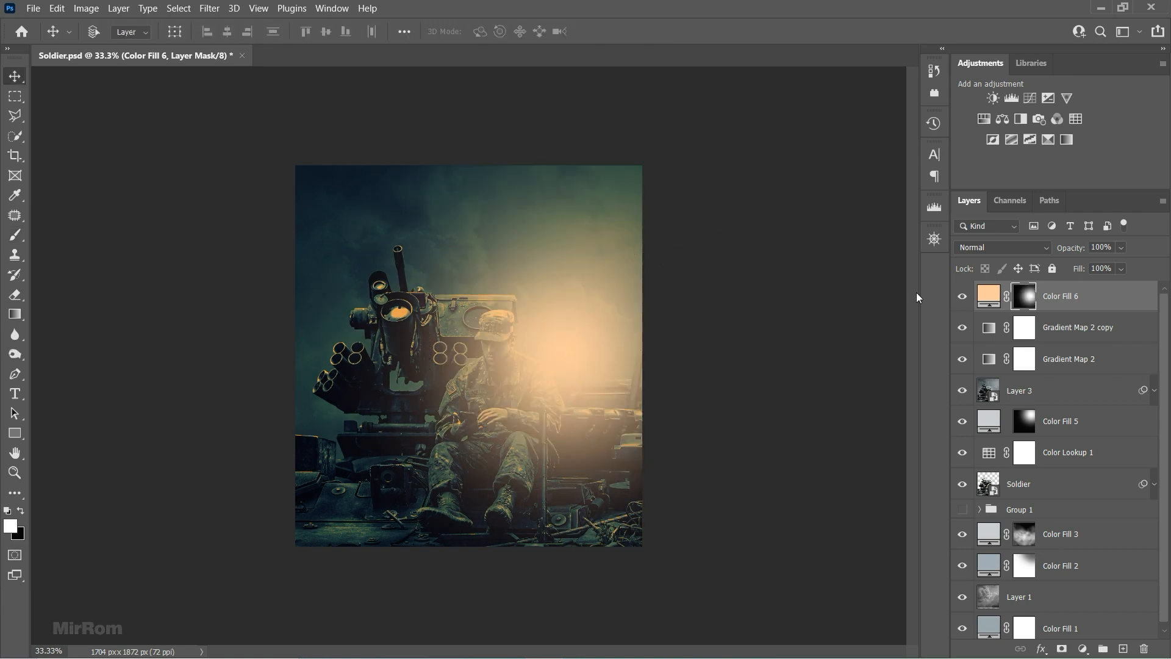
Blend Color Fill 6 in Vivid Light mode and move its glow over to the right edge of the image
left_click(1003, 248)
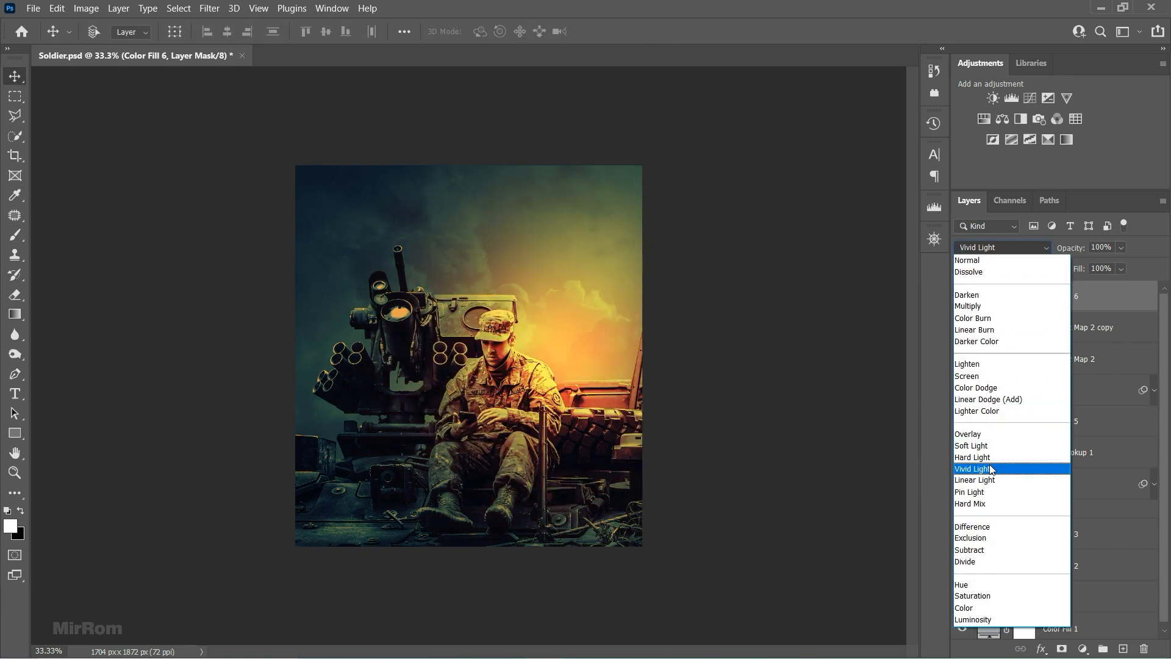
left_click(976, 469)
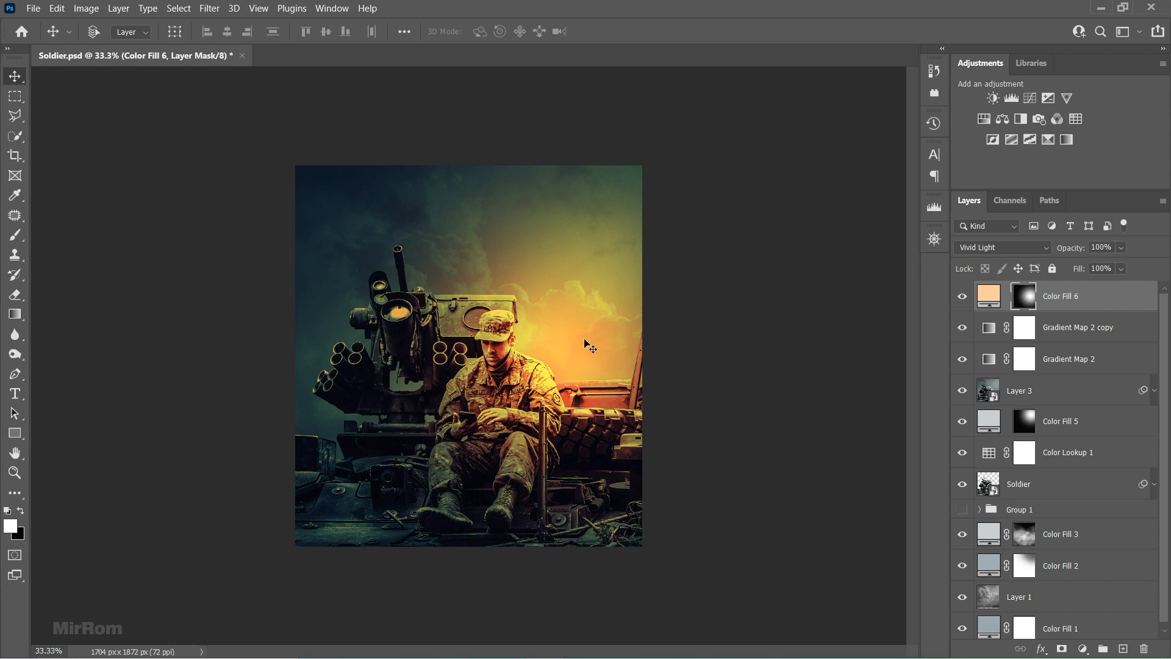
left_click_drag(588, 339, 640, 353)
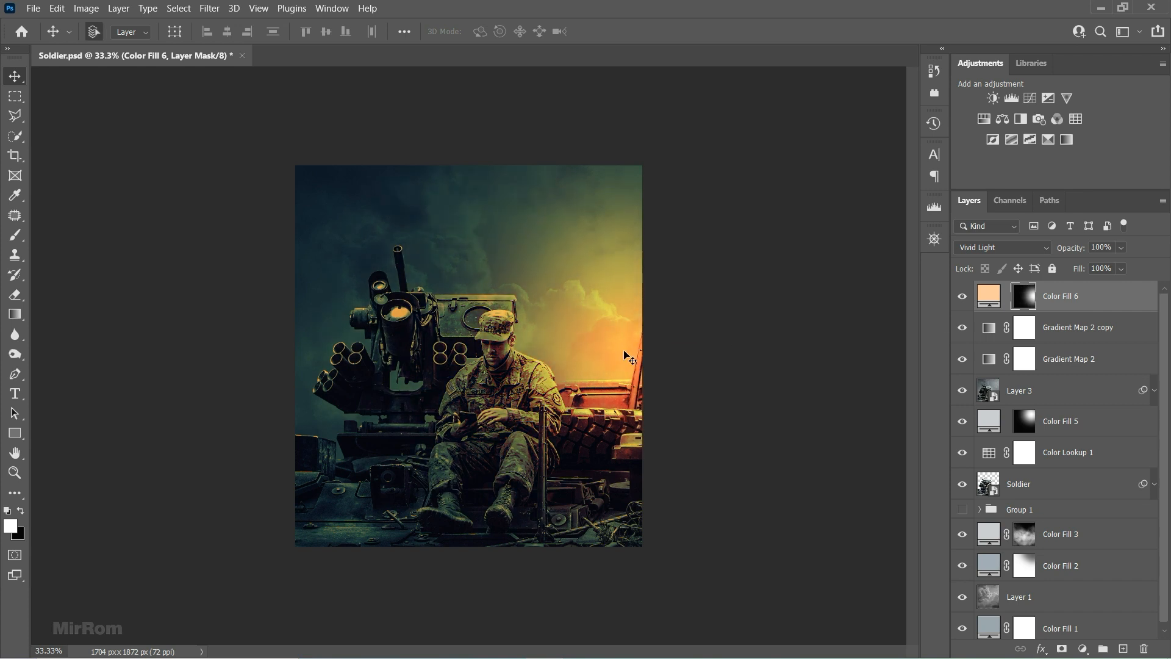
Transform the Color Fill 6 glow mask to 98.06% width and 116.83% height and shift it slightly farther right
key("ctrl+t")
left_click_drag(536, 163, 536, 131)
left_click_drag(539, 544, 538, 575)
left_click_drag(587, 414, 612, 439)
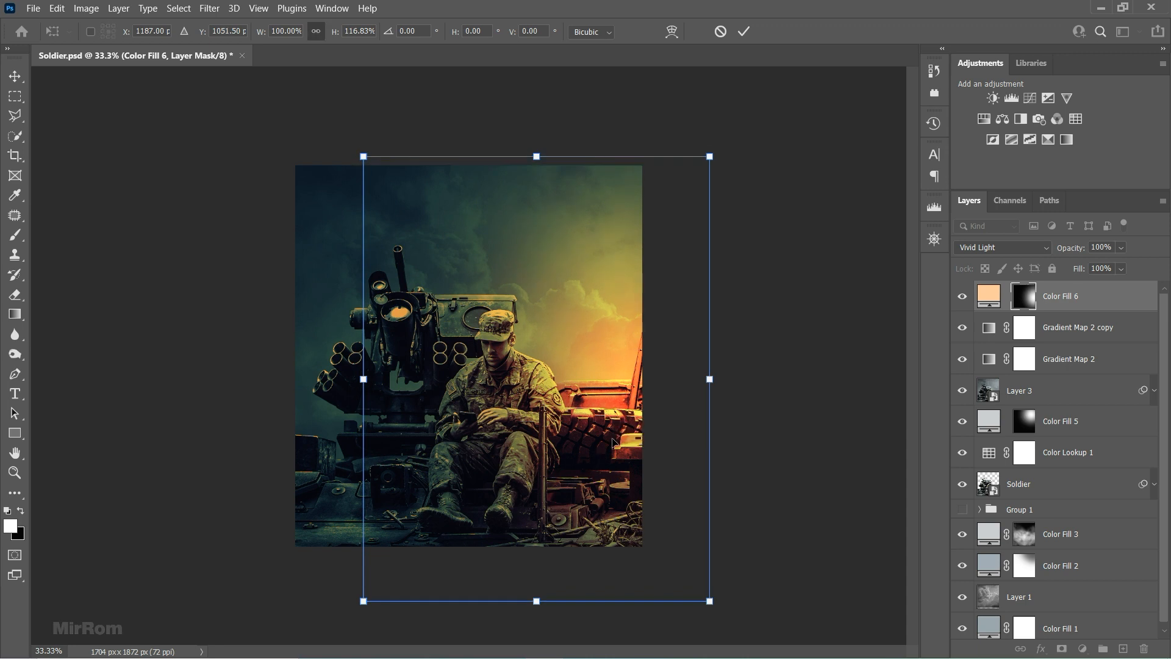
left_click_drag(365, 378, 372, 379)
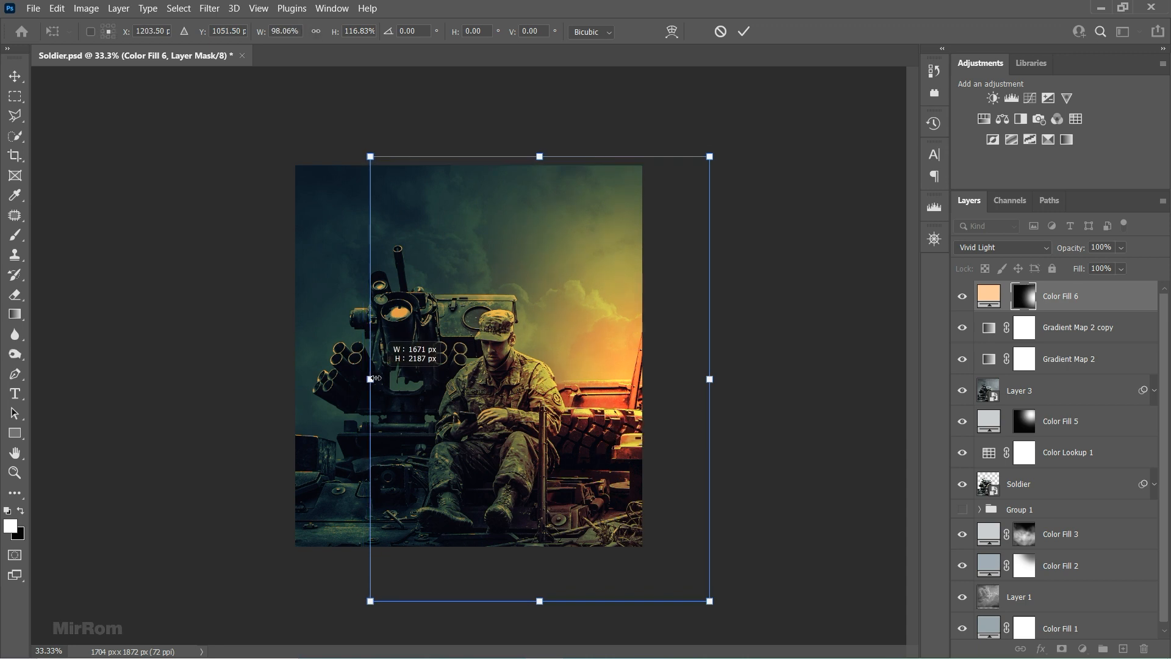
left_click_drag(651, 375, 654, 375)
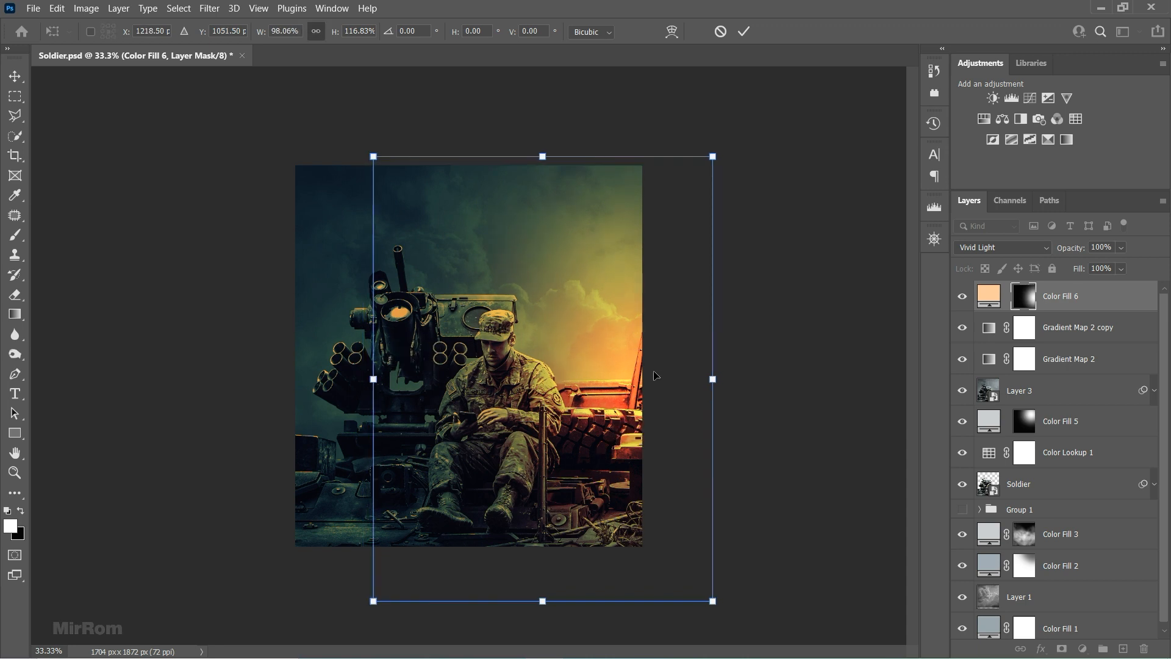
left_click(746, 32)
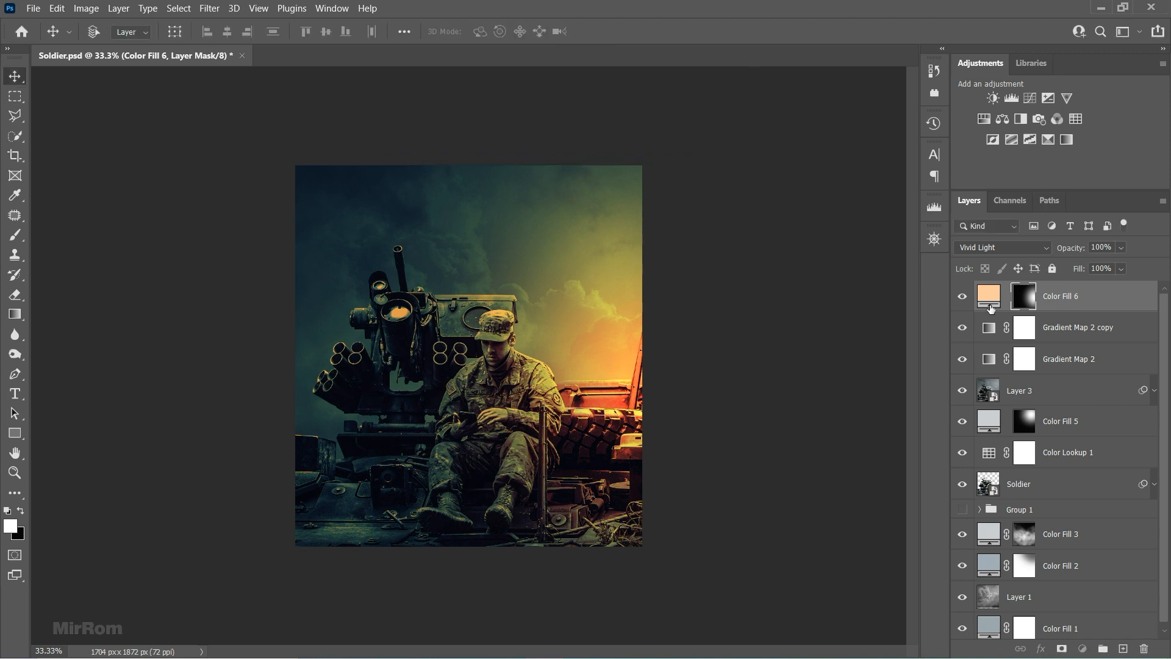
Add a solid color fill of #ffecc3 above Color Fill 6 and invert its mask to black
left_click(989, 297)
left_click(1083, 648)
left_click(1089, 386)
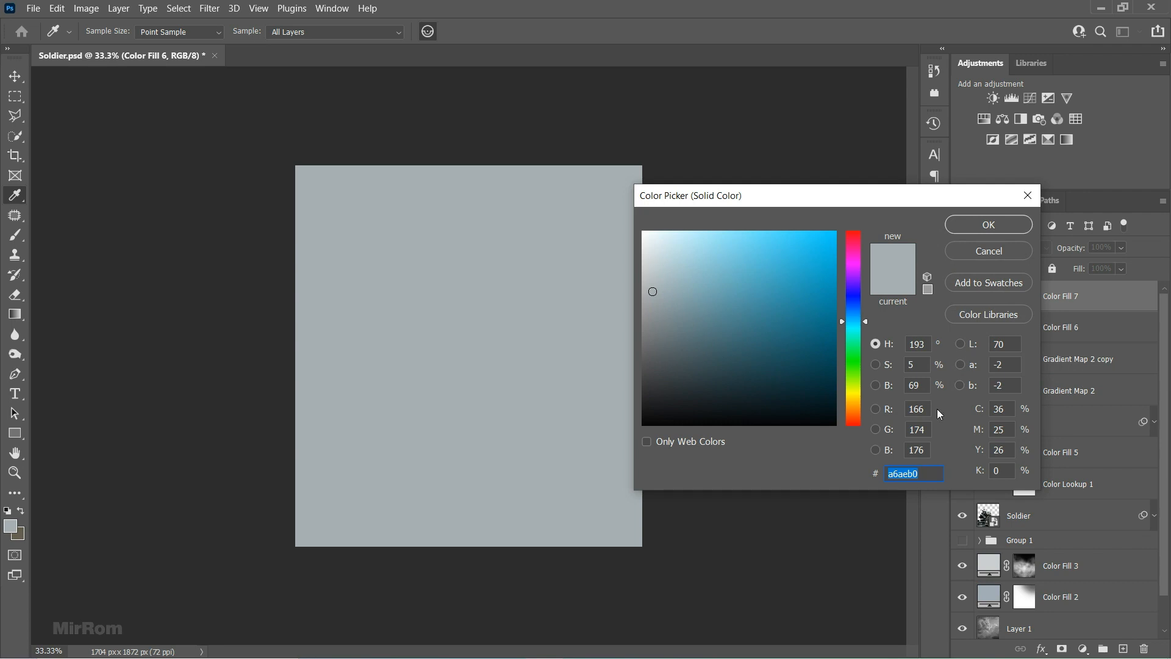
type("ffecc3")
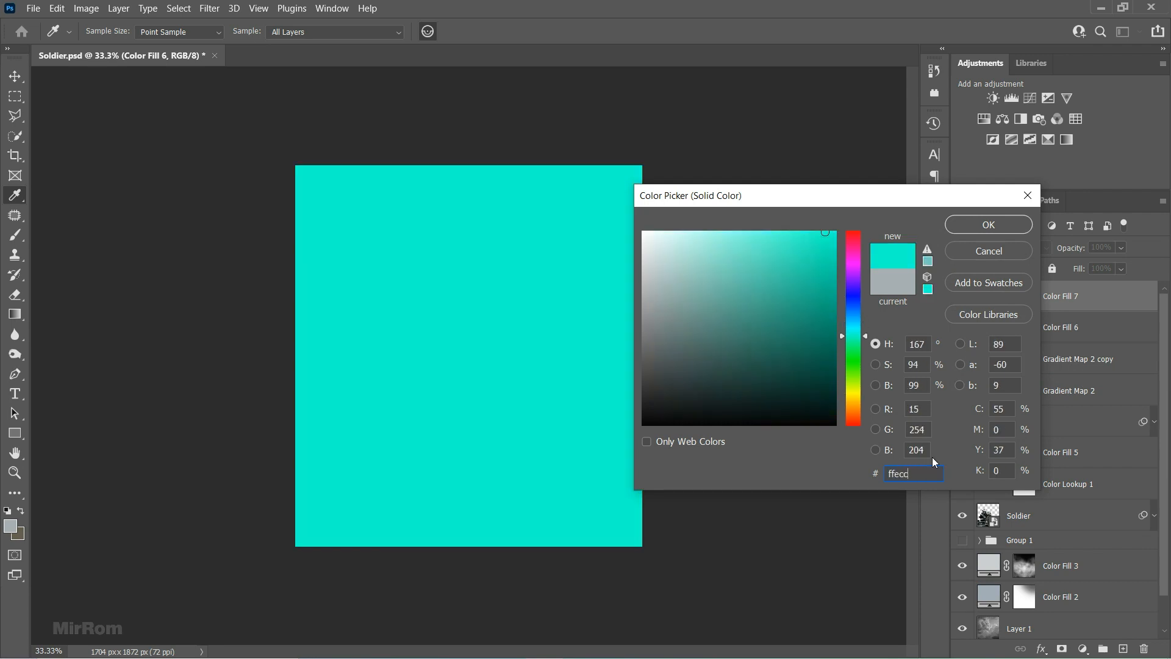
left_click(983, 234)
key("b")
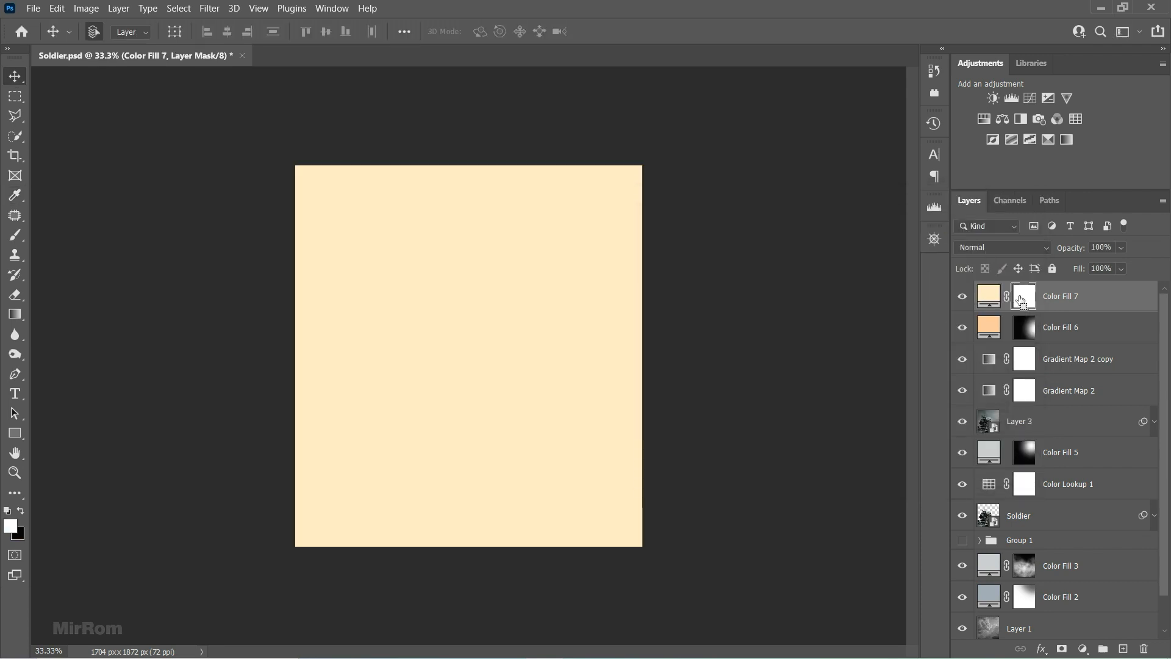
key("ctrl+i")
Paint one soft white spot over the soldier on the Color Fill 7 mask with an 1100 px brush and blend the layer in Soft Light mode
key("bracketleft")
key("bracketleft")
key("bracketleft")
key("bracketleft")
key("bracketleft")
key("bracketleft")
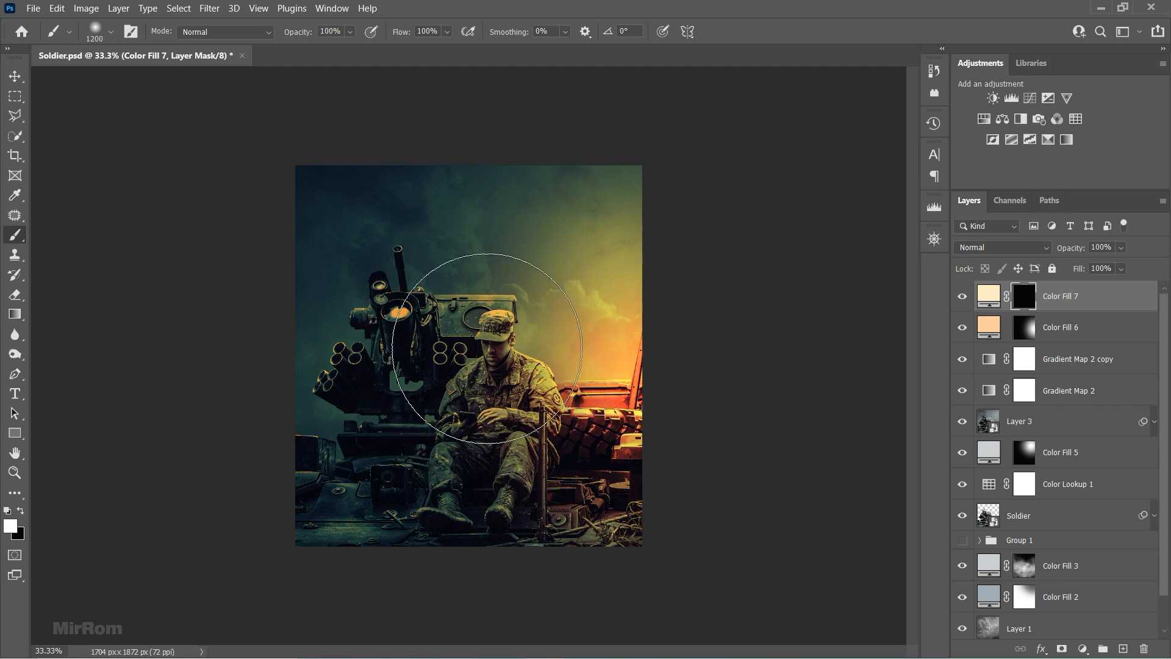
left_click(479, 344)
key("v")
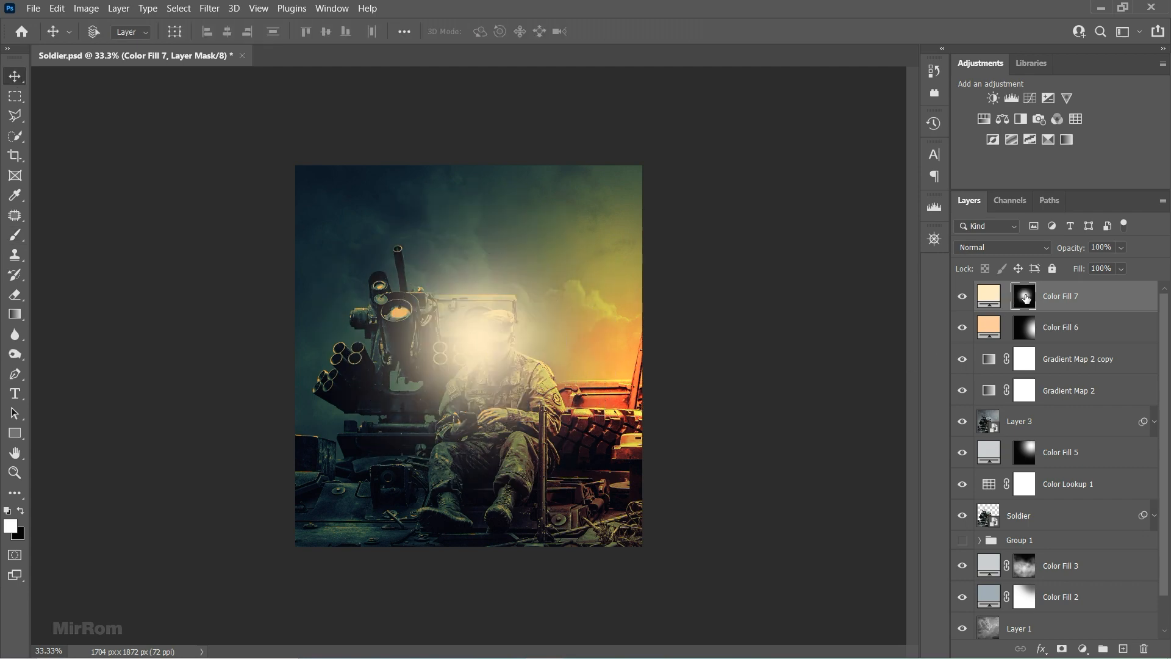
left_click(1018, 247)
left_click(974, 446)
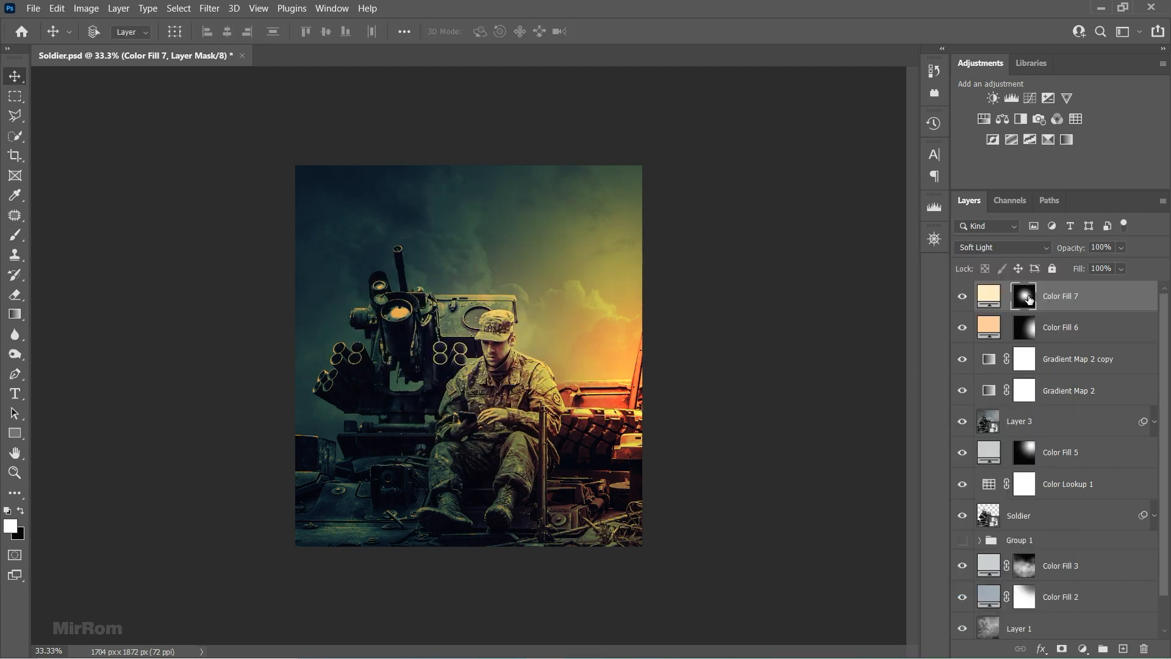
Scale and reposition the Color Fill 7 glow mask around the soldier and lower the layer's opacity to 83%
key("ctrl+t")
left_click_drag(641, 522, 634, 498)
left_click_drag(715, 608, 679, 579)
left_click_drag(677, 577, 682, 570)
key("Return")
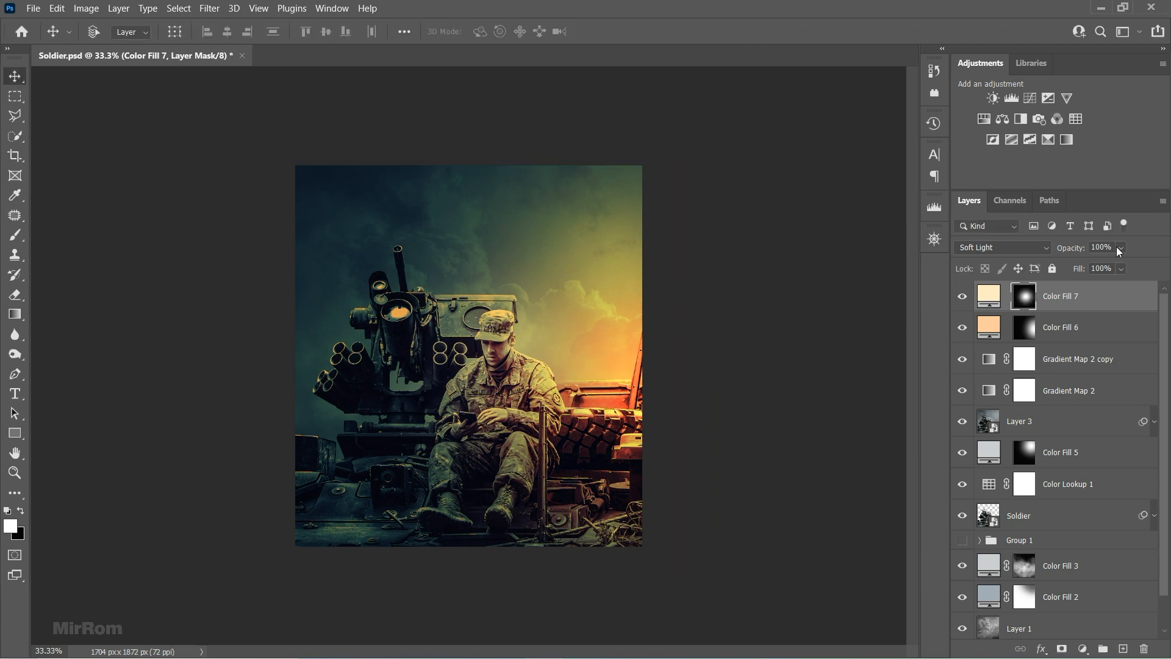
left_click_drag(1125, 268, 1126, 268)
Set the mask brush to 28% opacity and 30% flow
key("b")
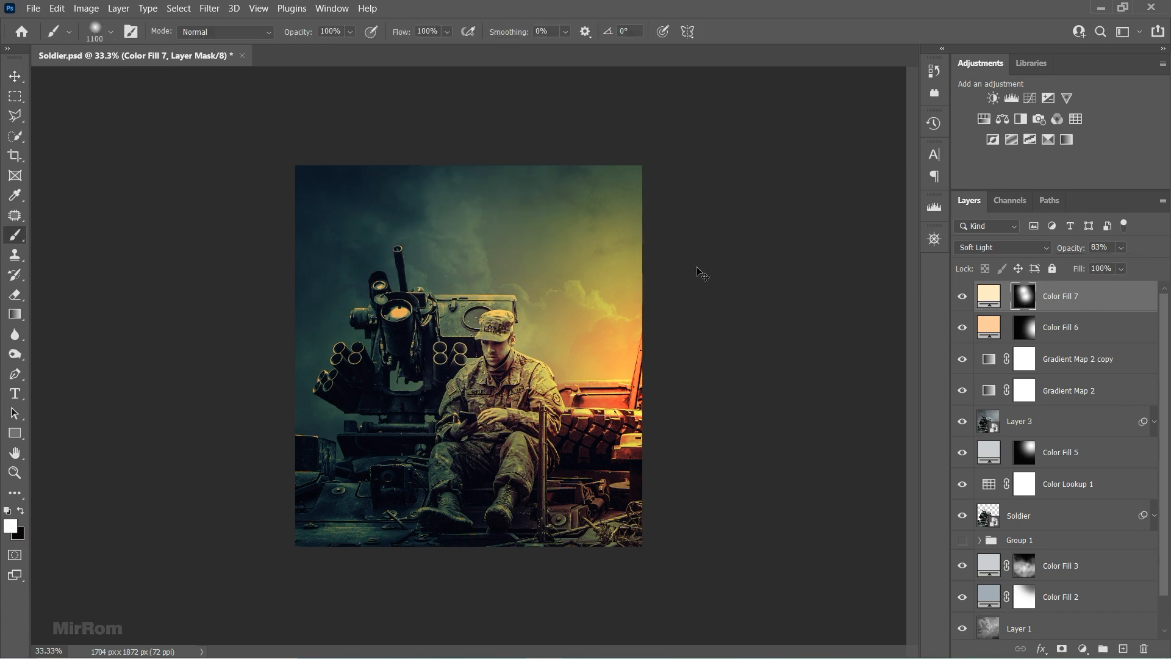
left_click(350, 31)
left_click_drag(367, 49, 312, 50)
left_click(447, 31)
left_click_drag(467, 48, 416, 54)
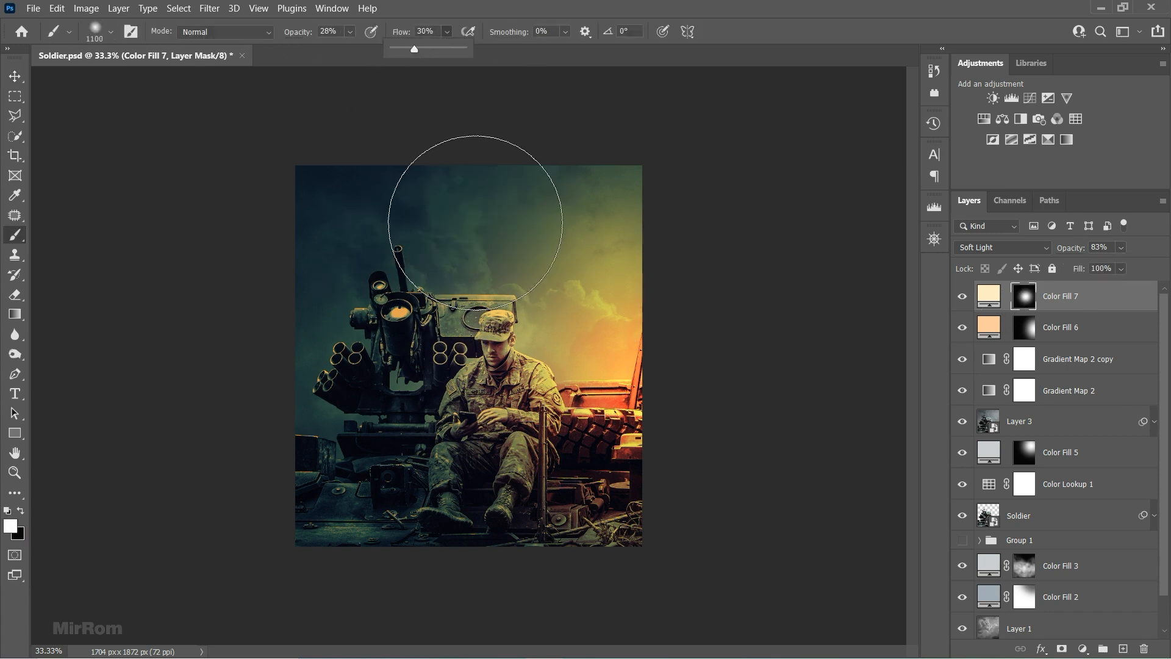
Resize the brush to 900 px and make black the painting color
key("bracketleft")
key("bracketleft")
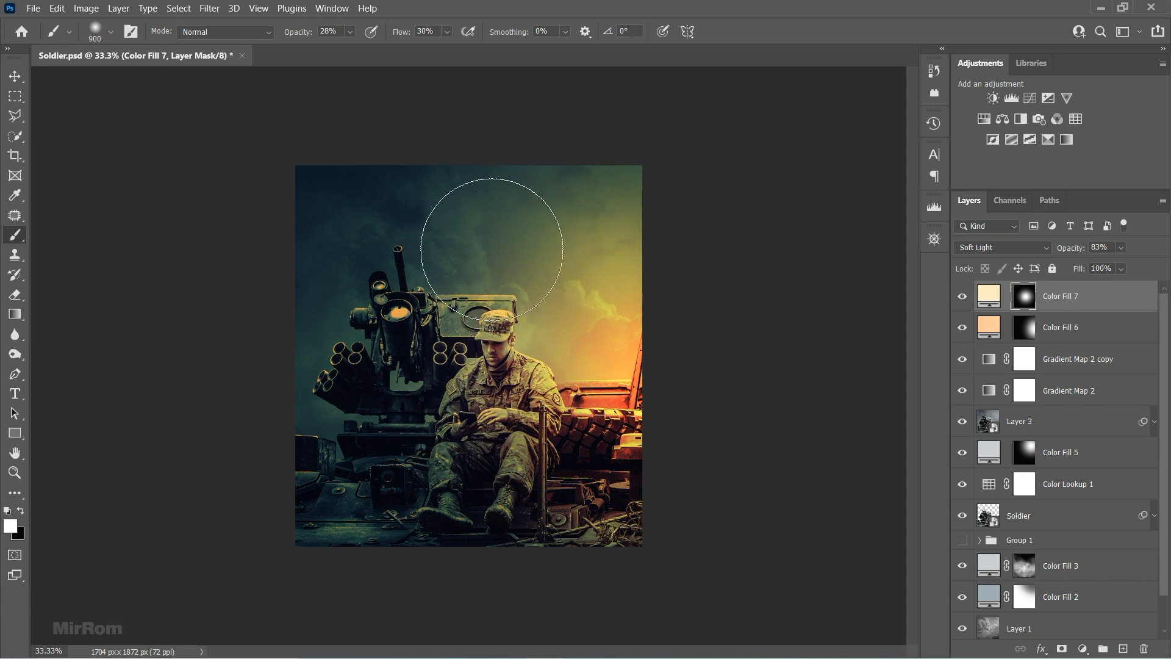
key("bracketleft")
key("bracketleft")
key("bracketleft")
key("bracketleft")
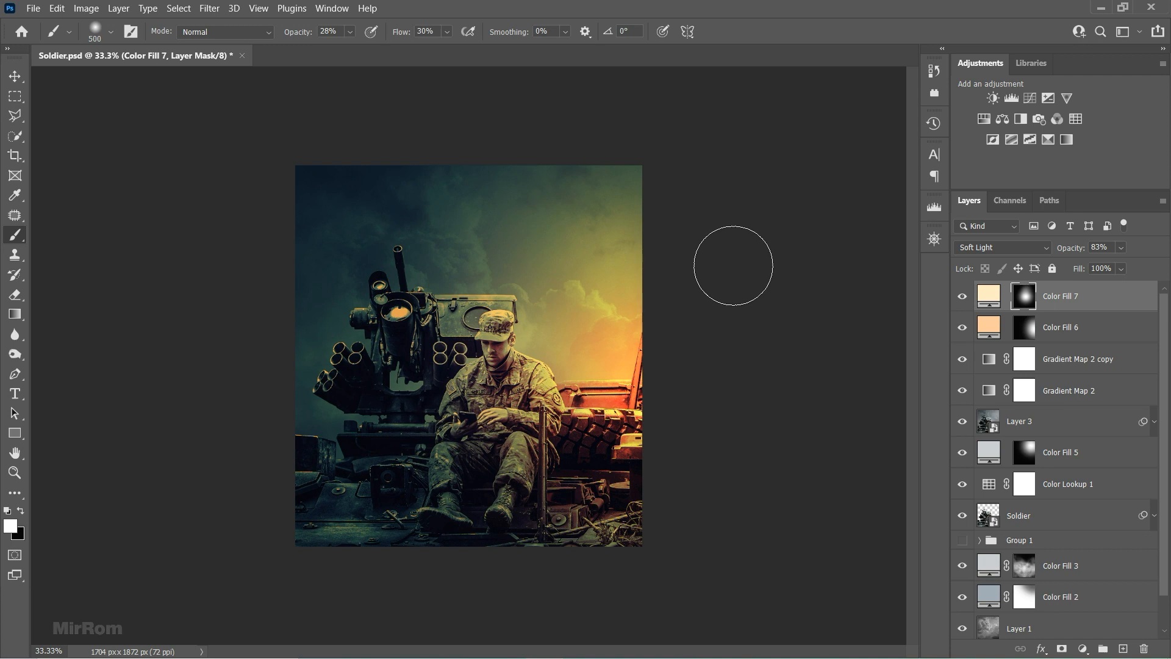
key("bracketright")
key("bracketright")
key("bracketright")
key("bracketright")
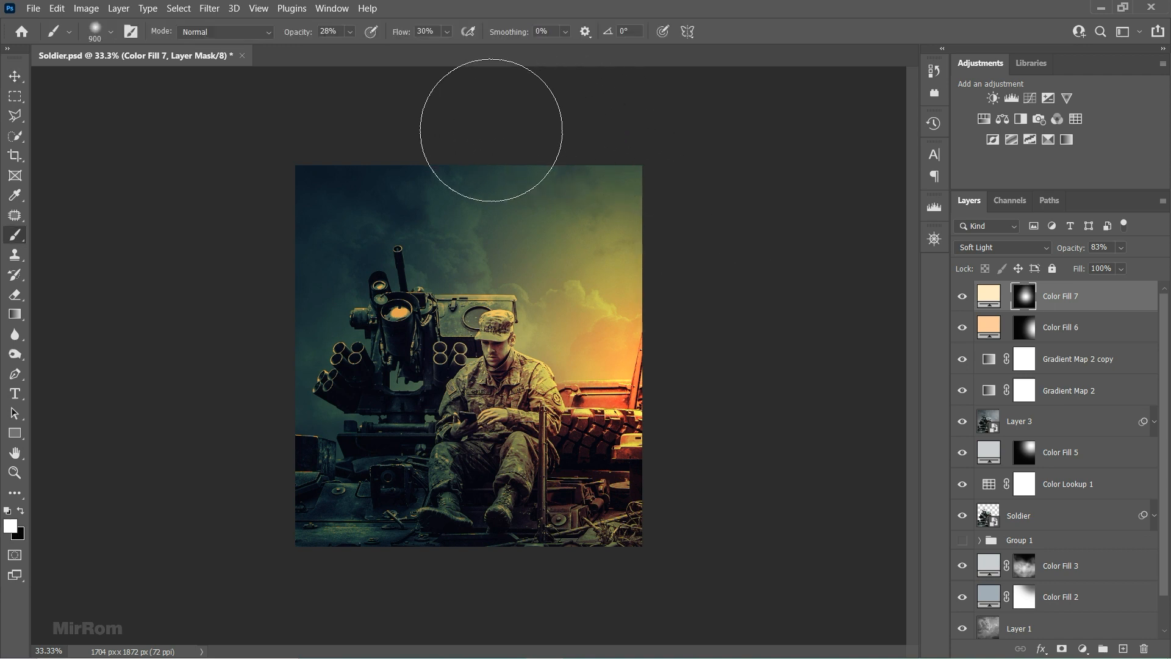
key("x")
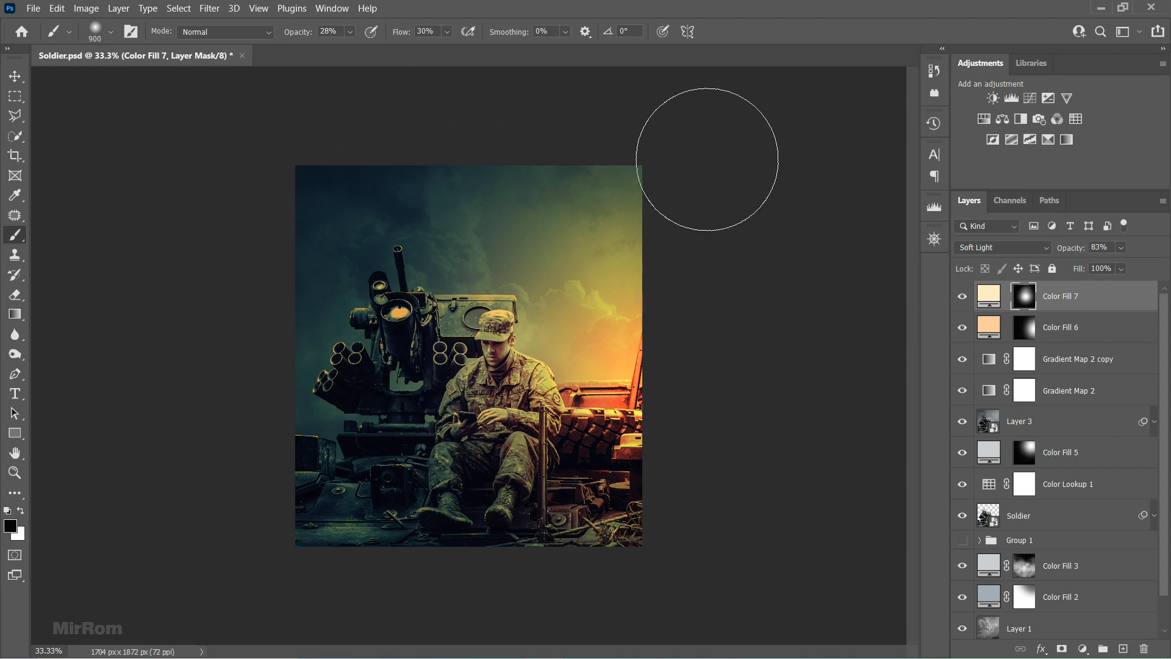
Add a Curves adjustment above Color Fill 7 with an S-curve, lifting highlights to about 182/200 and placing the shadow point at input 79, output 72
key("v")
left_click(987, 297)
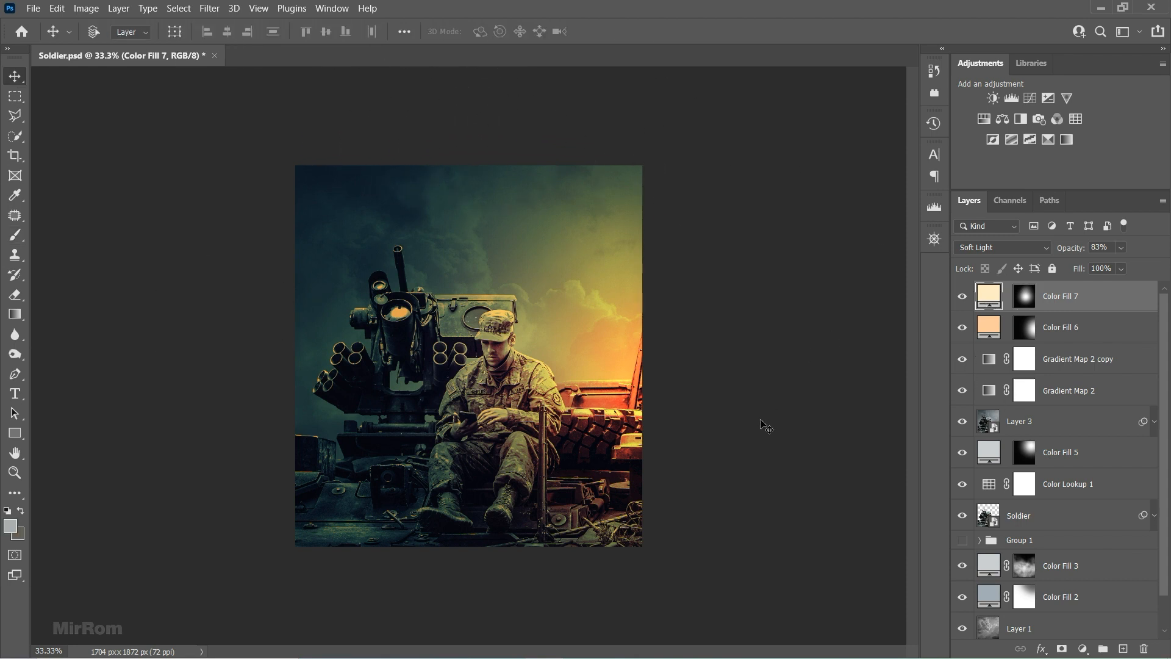
left_click(1030, 98)
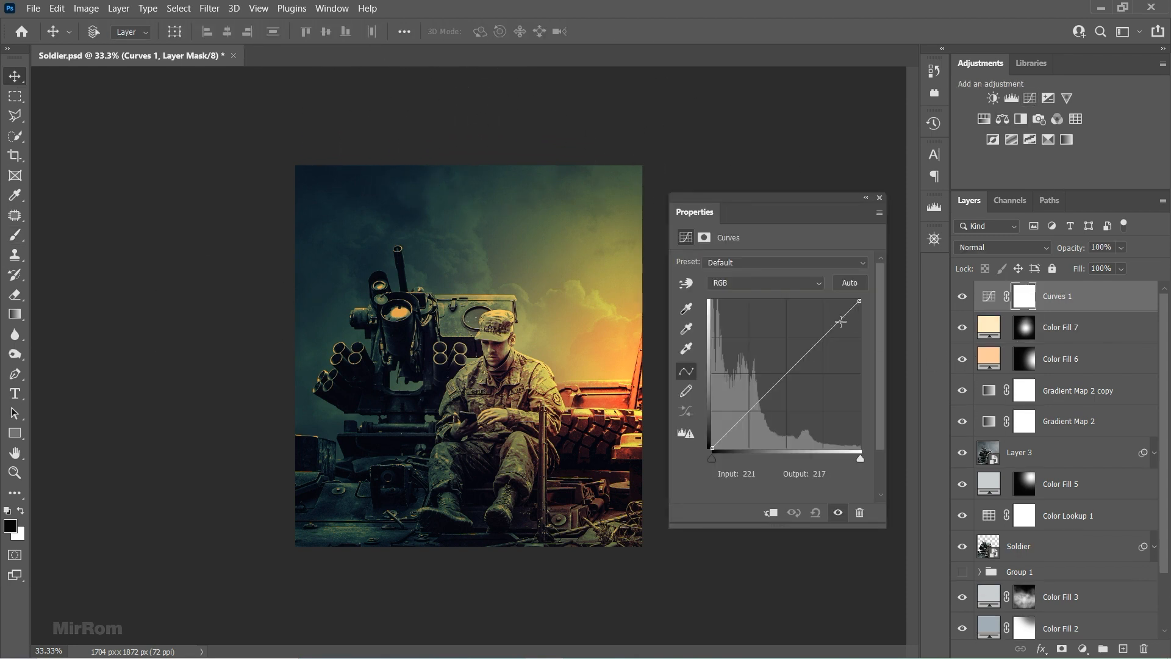
left_click_drag(819, 342, 818, 333)
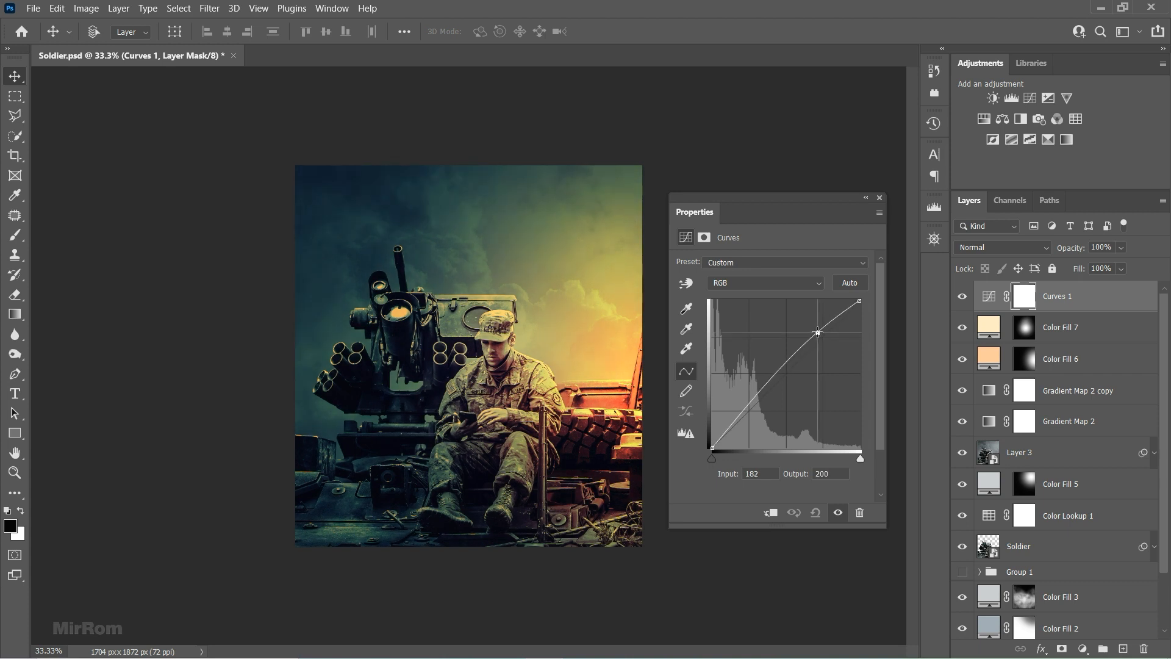
mouse_move(751, 407)
left_mouse_down()
mouse_move(754, 418)
mouse_move(760, 407)
left_mouse_up()
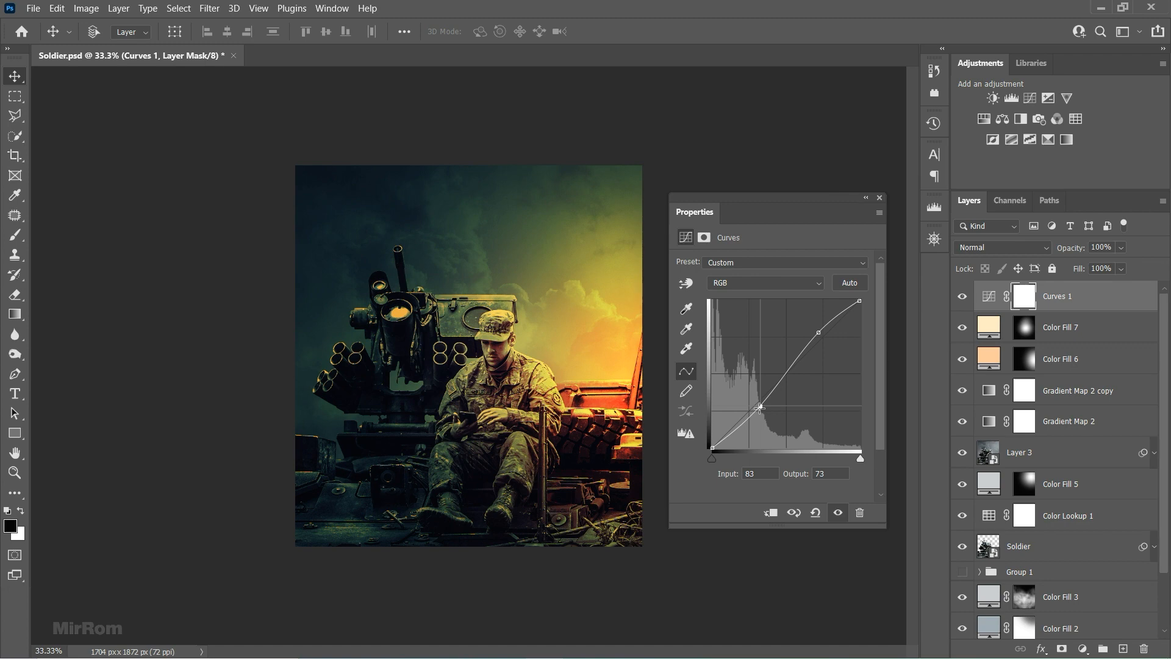
left_click_drag(821, 334, 818, 334)
left_click_drag(760, 407, 758, 407)
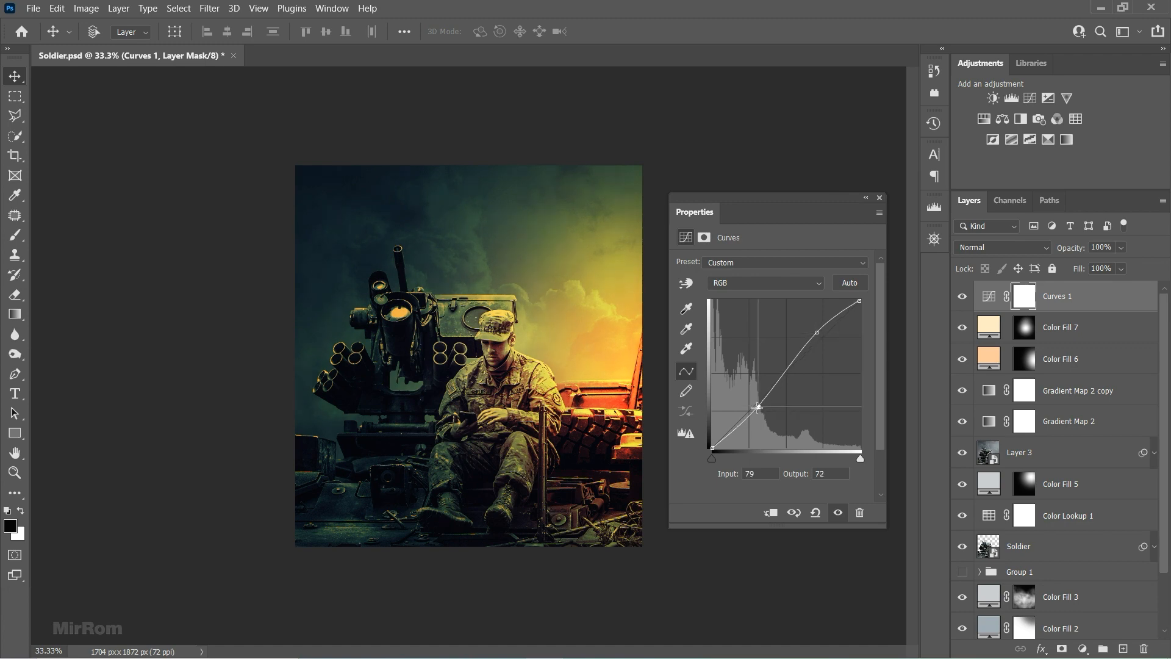
Raise the curve's black point to output 17 and compare the image with and without the Curves adjustment
left_click_drag(714, 449, 690, 437)
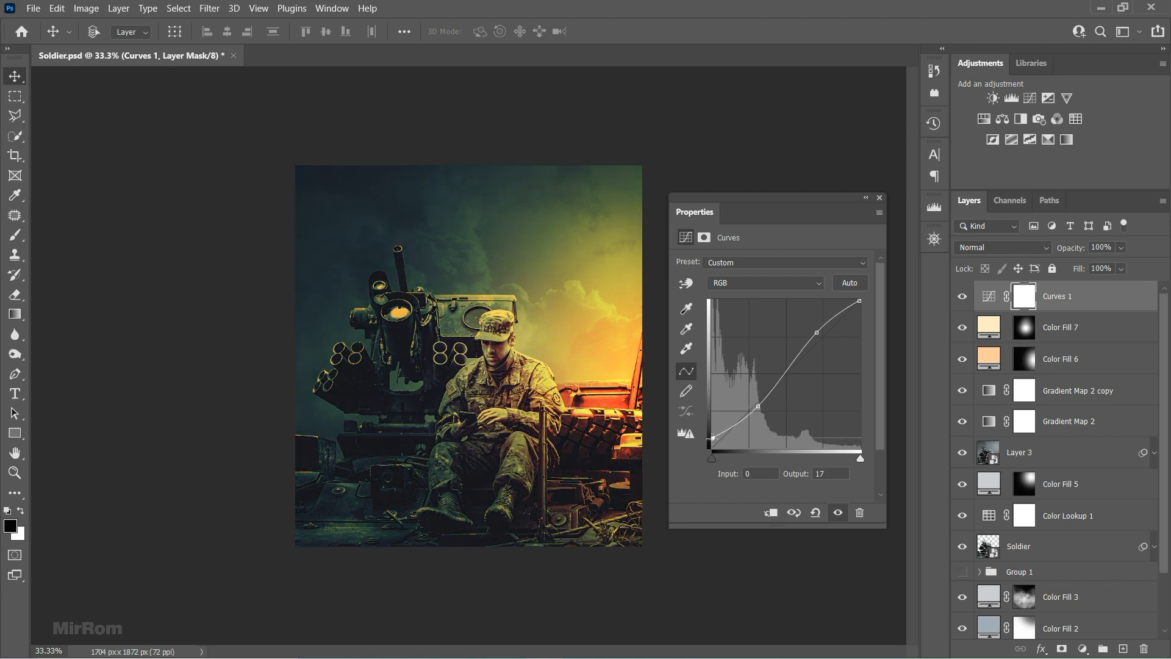
left_click(758, 406)
left_click(839, 513)
left_click(840, 513)
left_click(880, 200)
Add a Vibrance adjustment layer above Curves 1 and moderately raise its vibrance
key("ctrl+plus")
left_click(1067, 98)
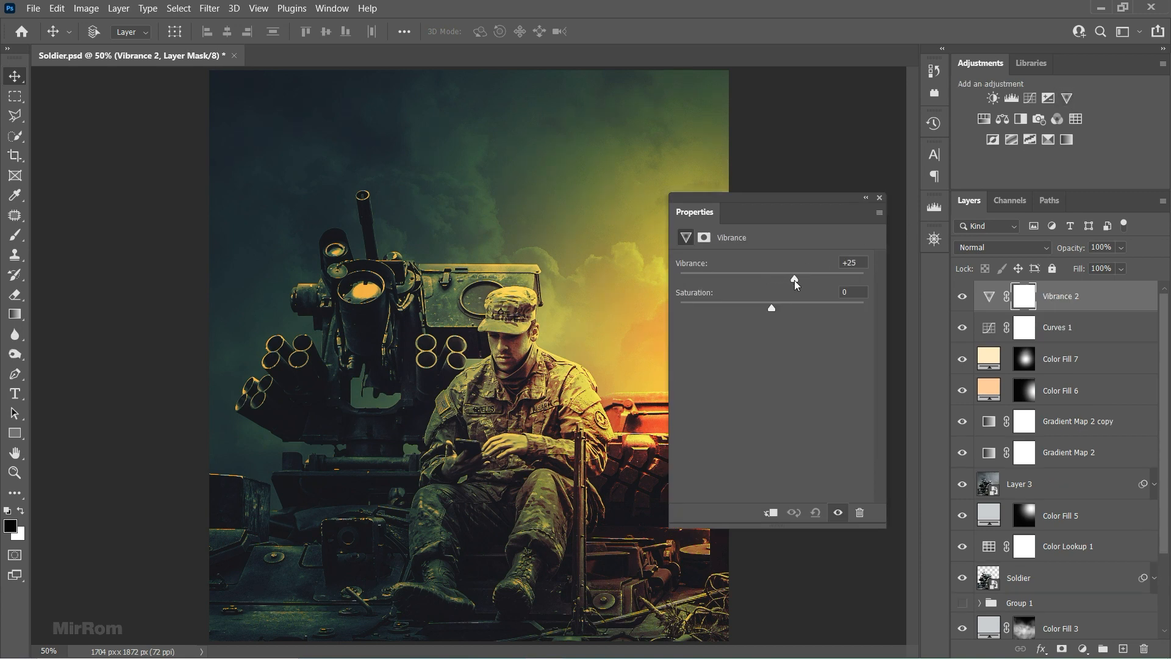
left_click_drag(793, 280, 788, 279)
left_click(879, 198)
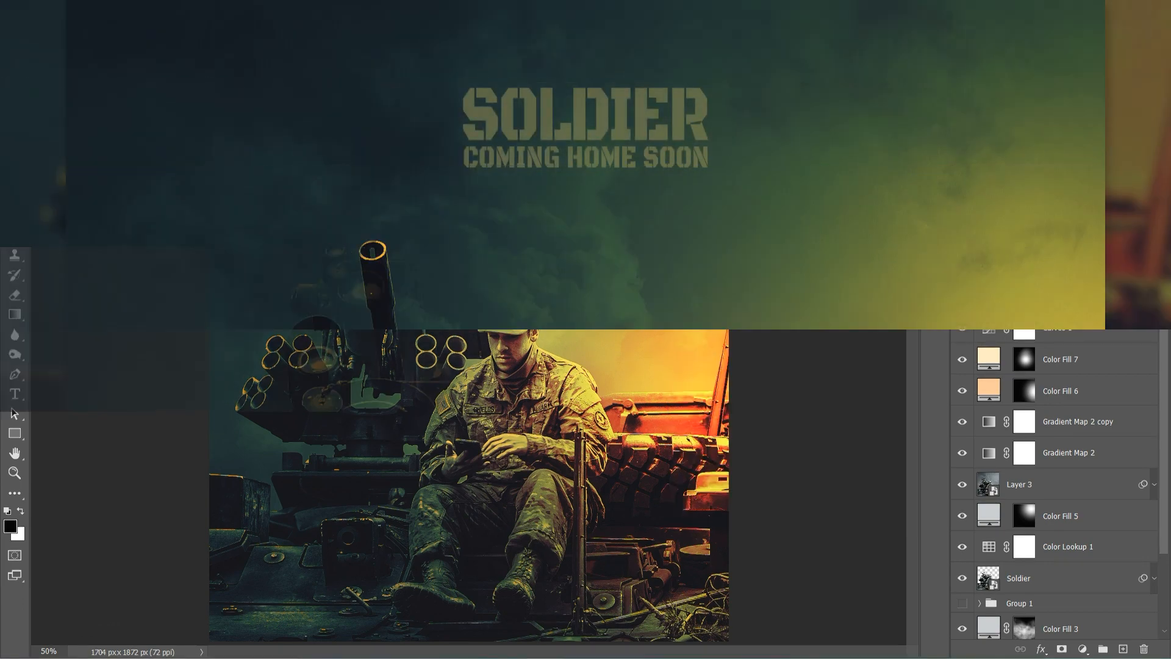